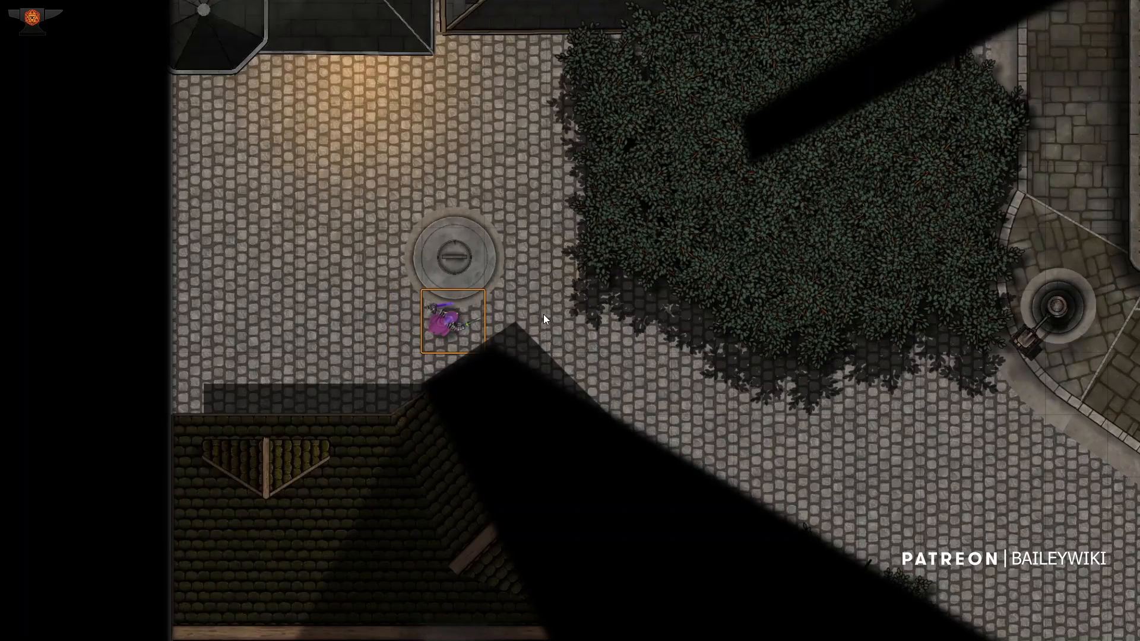
# - Walk the player token onto the round manhole cover in the plaza and east along the wooden hallway of the crypt
pyautogui.press('Up')
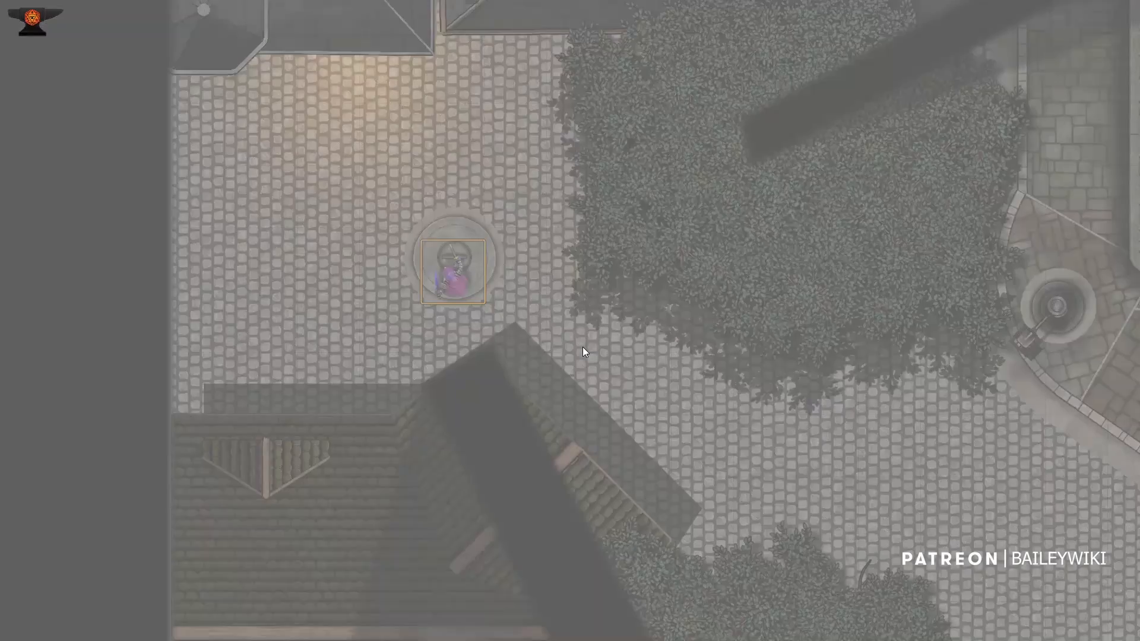
pyautogui.press('Right')
pyautogui.press('Right')
pyautogui.press('Right')
pyautogui.press('Right')
pyautogui.press('Right')
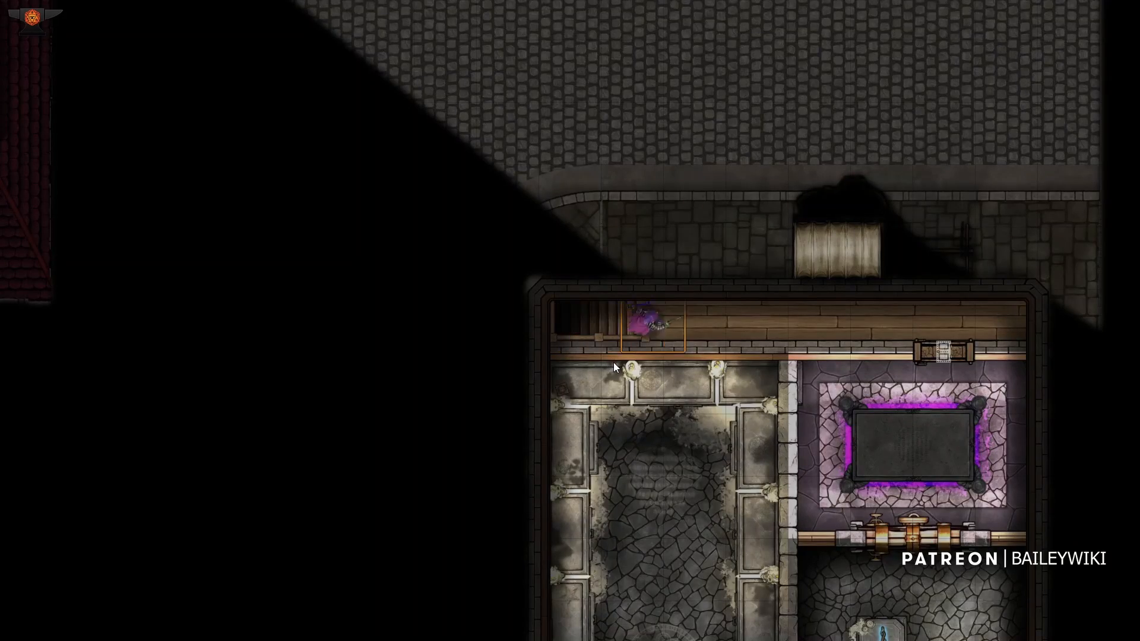
pyautogui.press('Right')
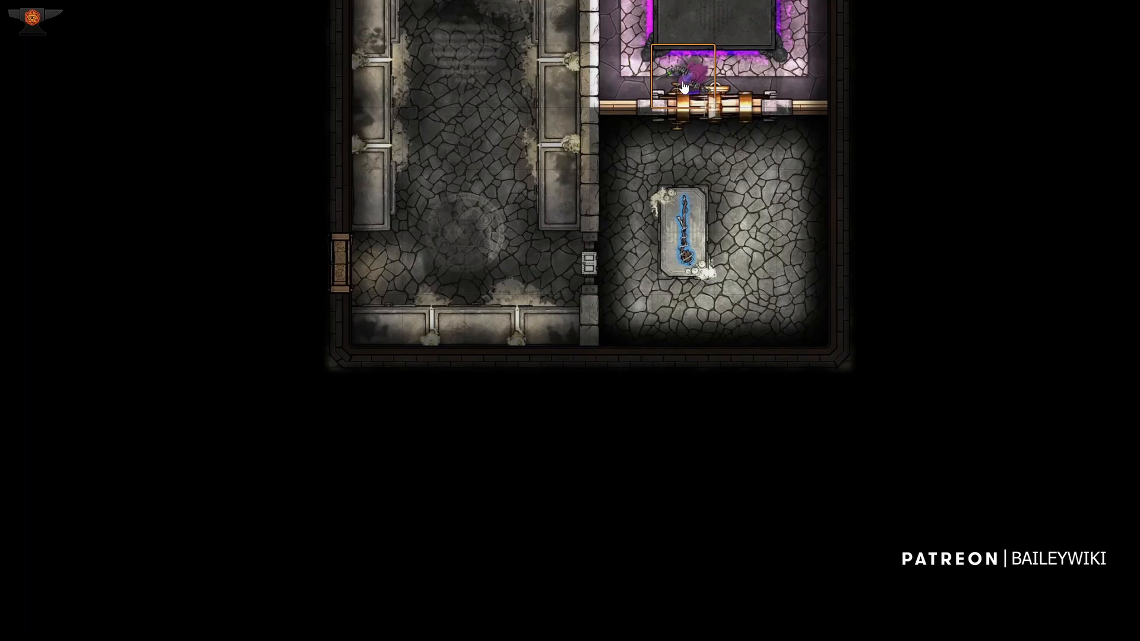
# - Move the token past the golden door into the southern stone chamber and pick up the glowing staff from the slab
pyautogui.press('Down')
pyautogui.press('Right')
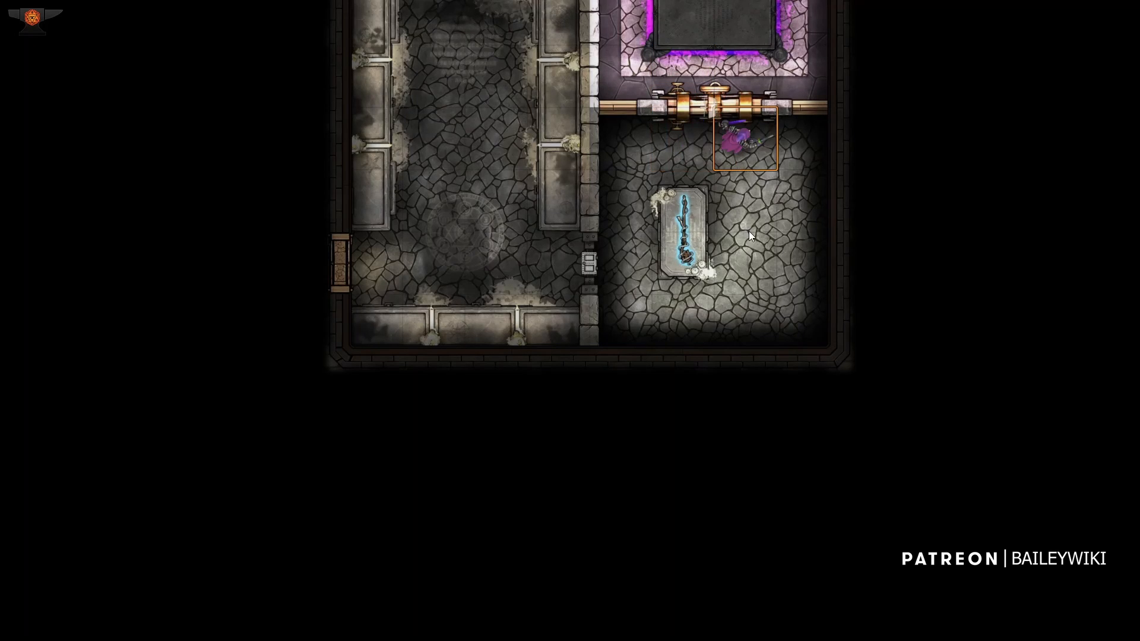
pyautogui.scroll(12, 751, 231)
pyautogui.press('Down')
pyautogui.click(464, 355)
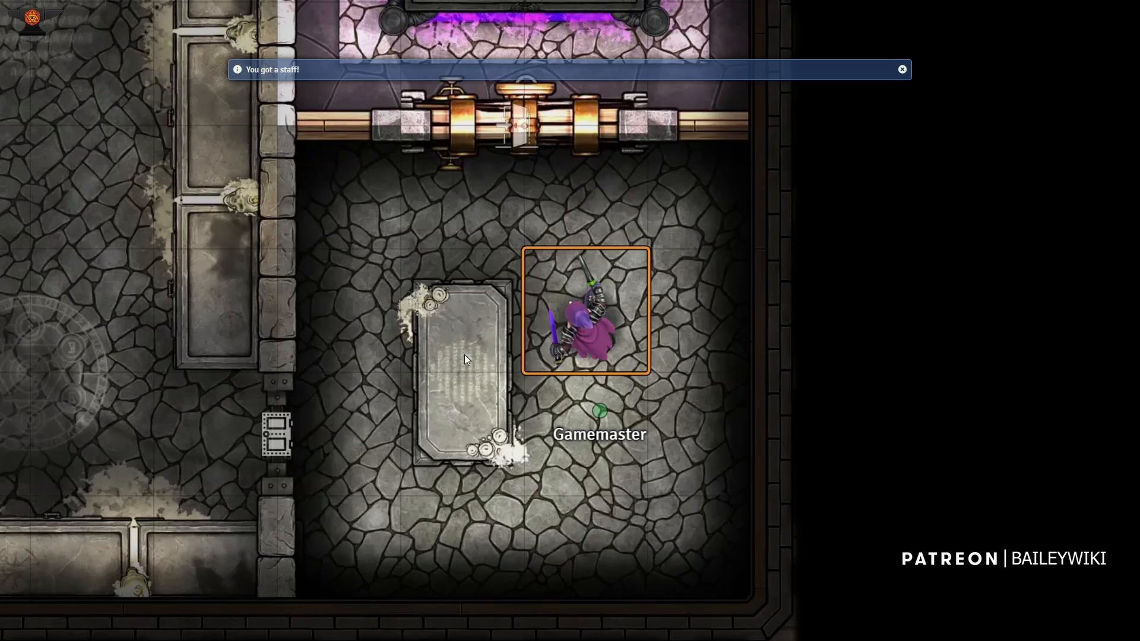
# - Open the player token's character sheet and read the Staff of the Magi description in its inventory
pyautogui.doubleClick(584, 339)
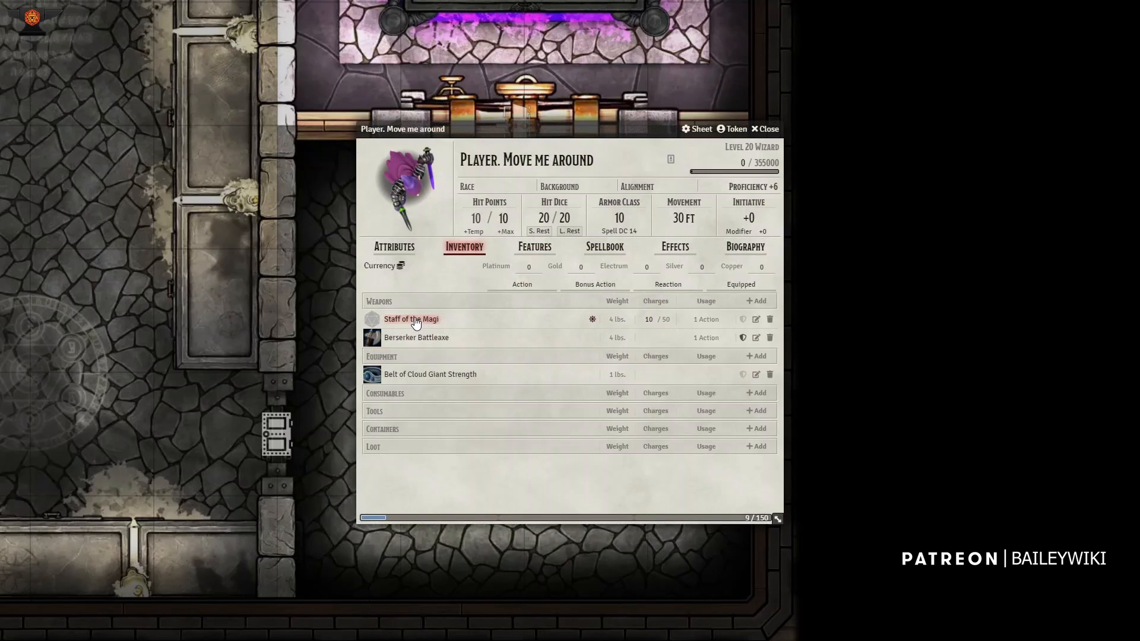
pyautogui.click(415, 320)
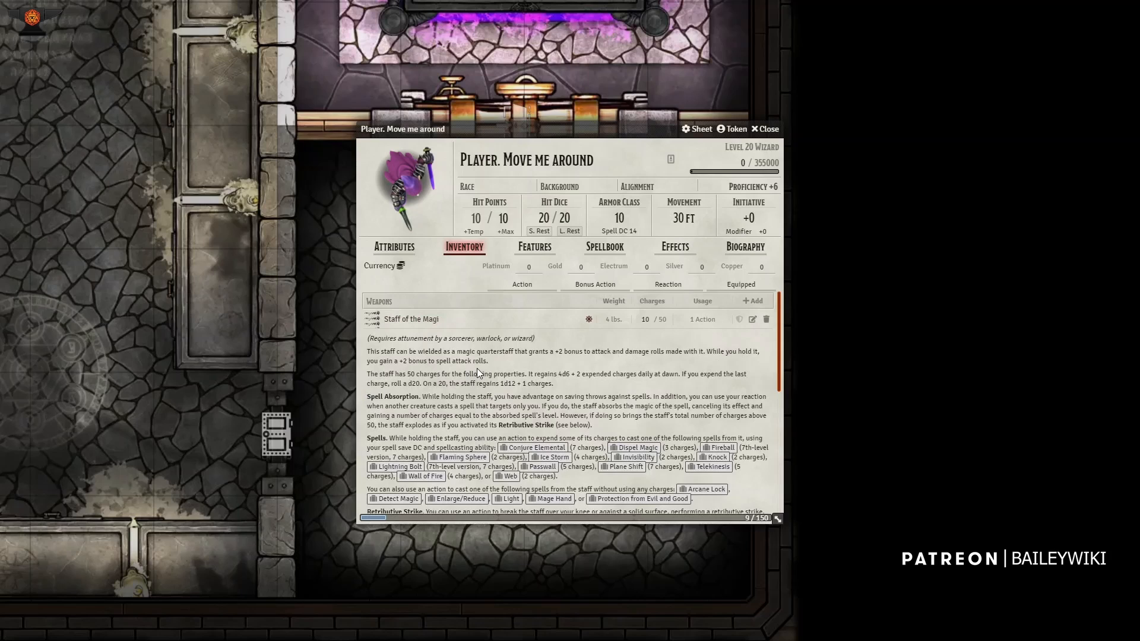
pyautogui.scroll(-5, 477, 392)
pyautogui.scroll(5, 487, 382)
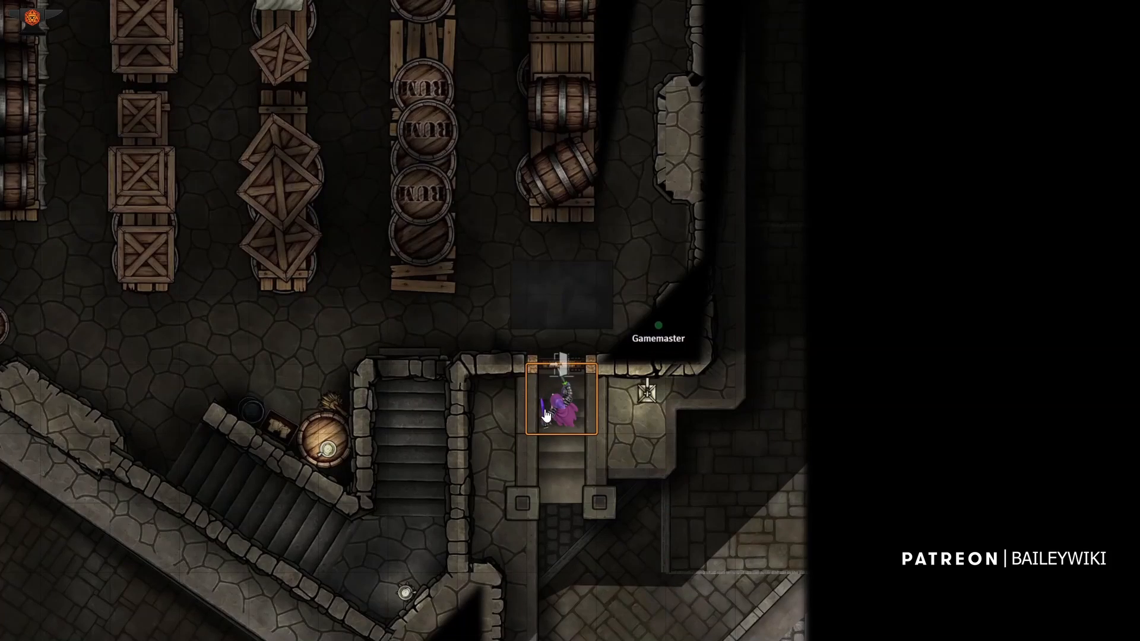
# - Walk the token north from the entrance steps through the doorway into the barrel and crate storeroom
pyautogui.press('Up')
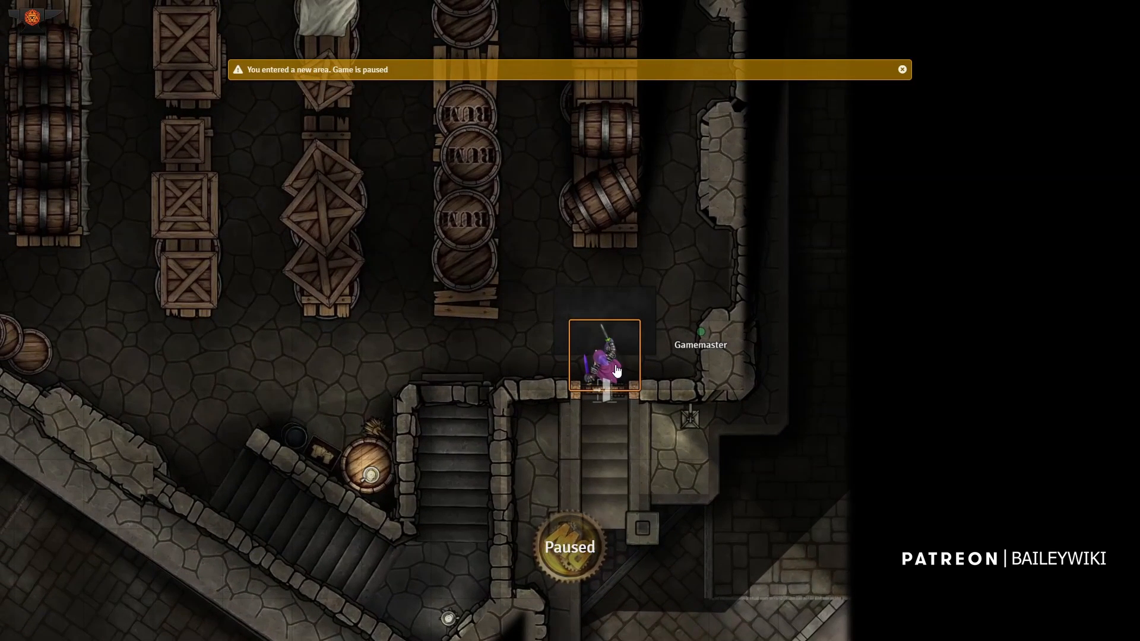
pyautogui.press('Up')
pyautogui.press('Up')
pyautogui.press('Up')
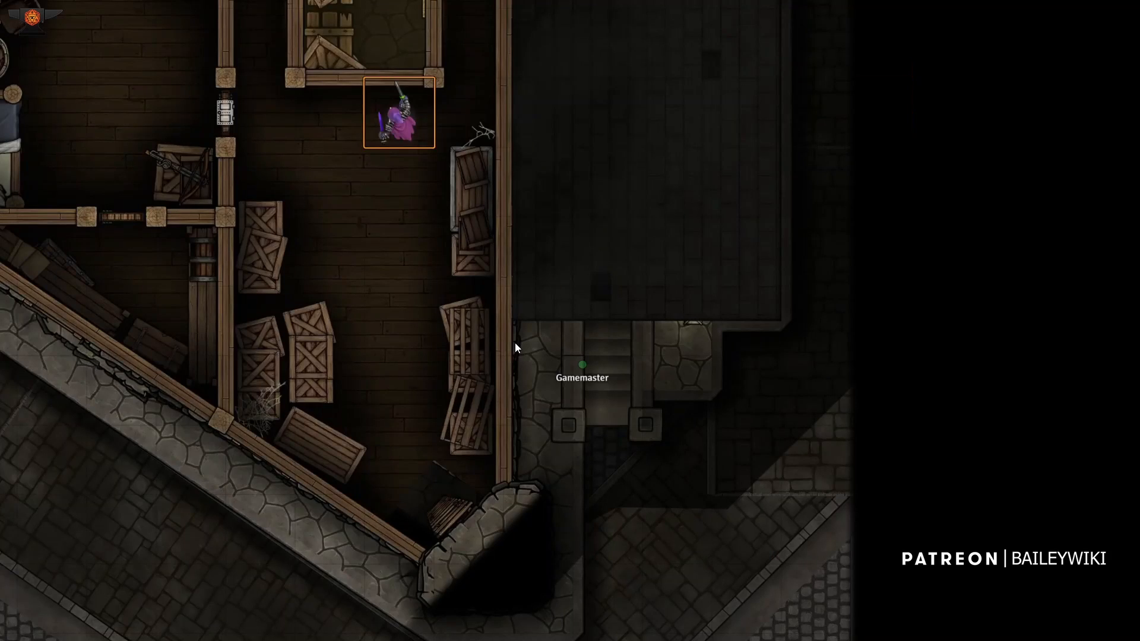
# - Walk the token north past the enclosed crate shaft, open the door and enter the corner room with the sacks
pyautogui.press('Right')
pyautogui.press('Up')
pyautogui.press('Up')
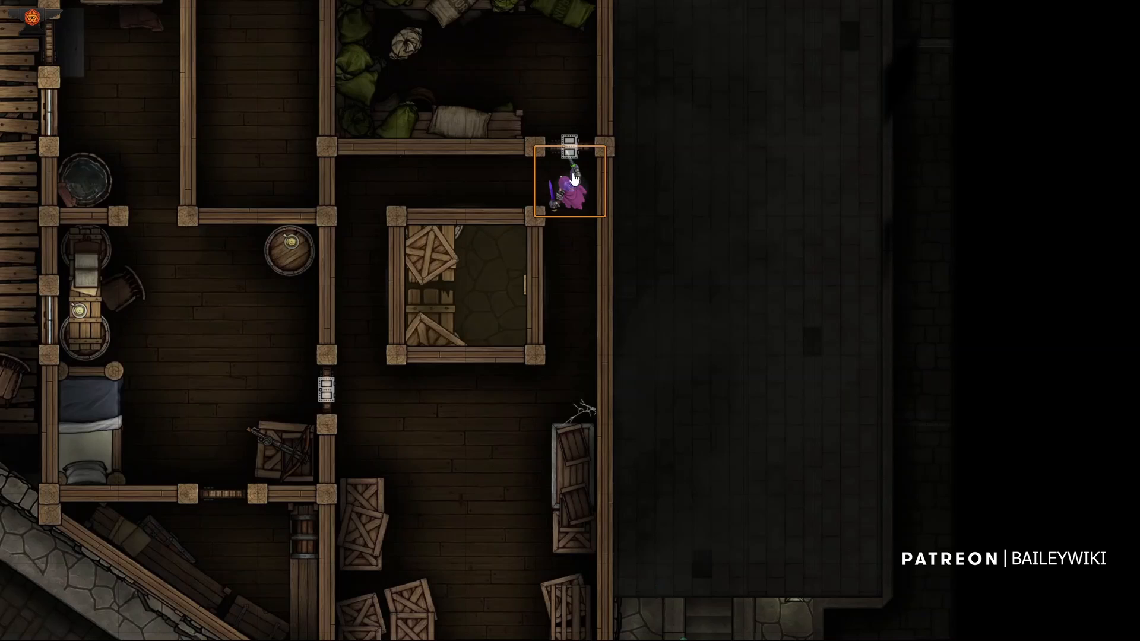
pyautogui.click(569, 147)
pyautogui.press('Up')
pyautogui.press('Up')
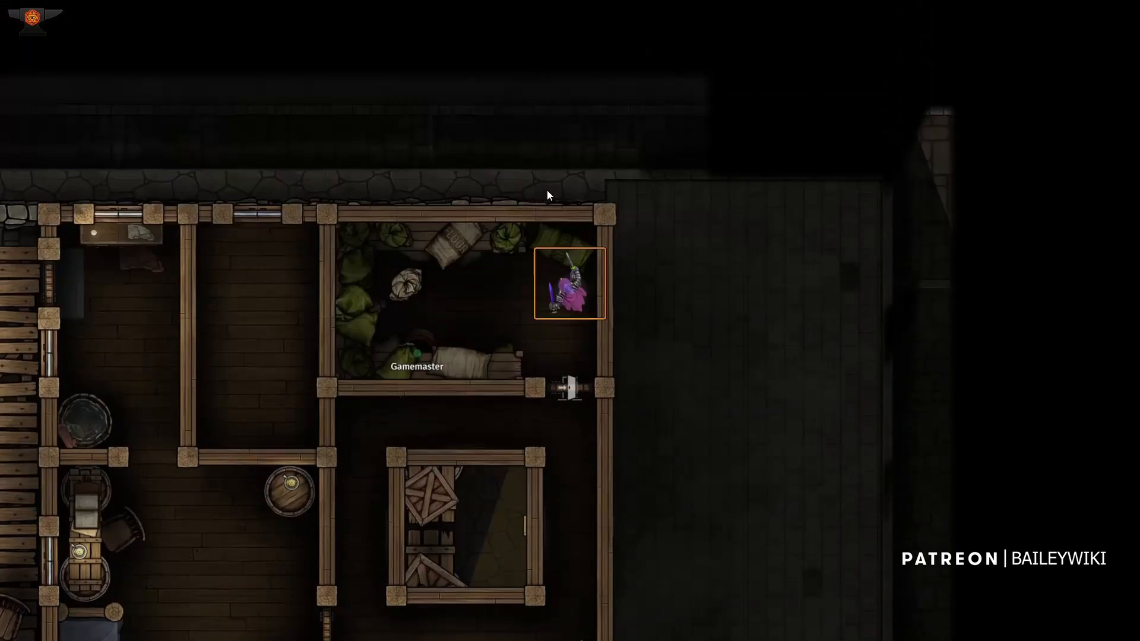
# - Walk the token west across the sack room into the adjoining narrow room
pyautogui.press('Left')
pyautogui.press('Left')
pyautogui.press('Left')
pyautogui.press('Left')
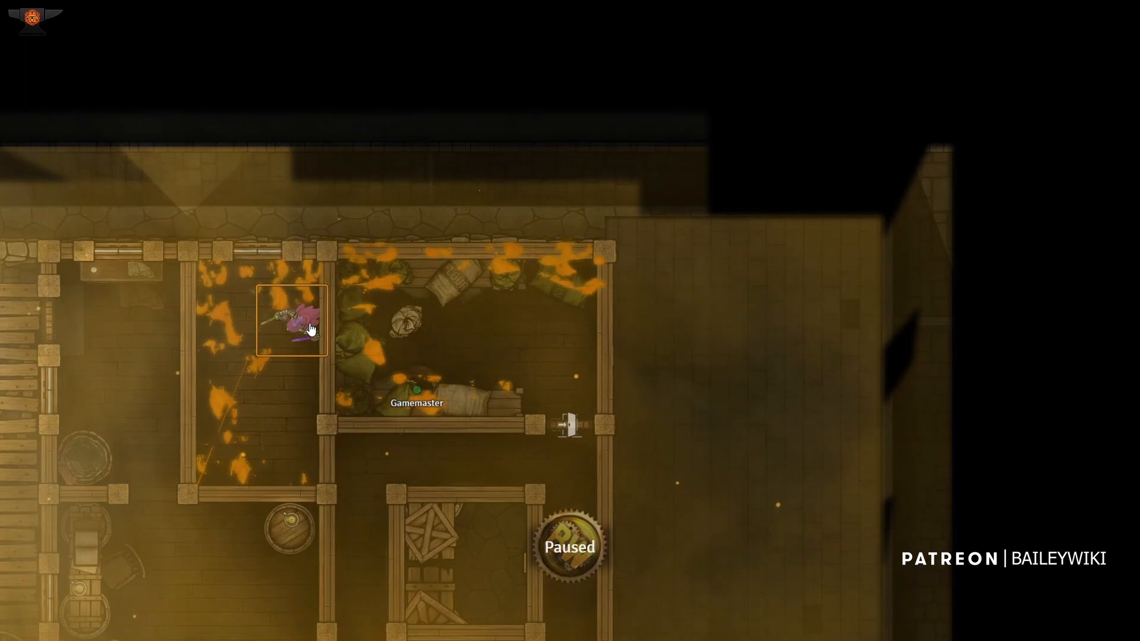
pyautogui.moveTo(309, 324); pyautogui.dragTo(317, 329)
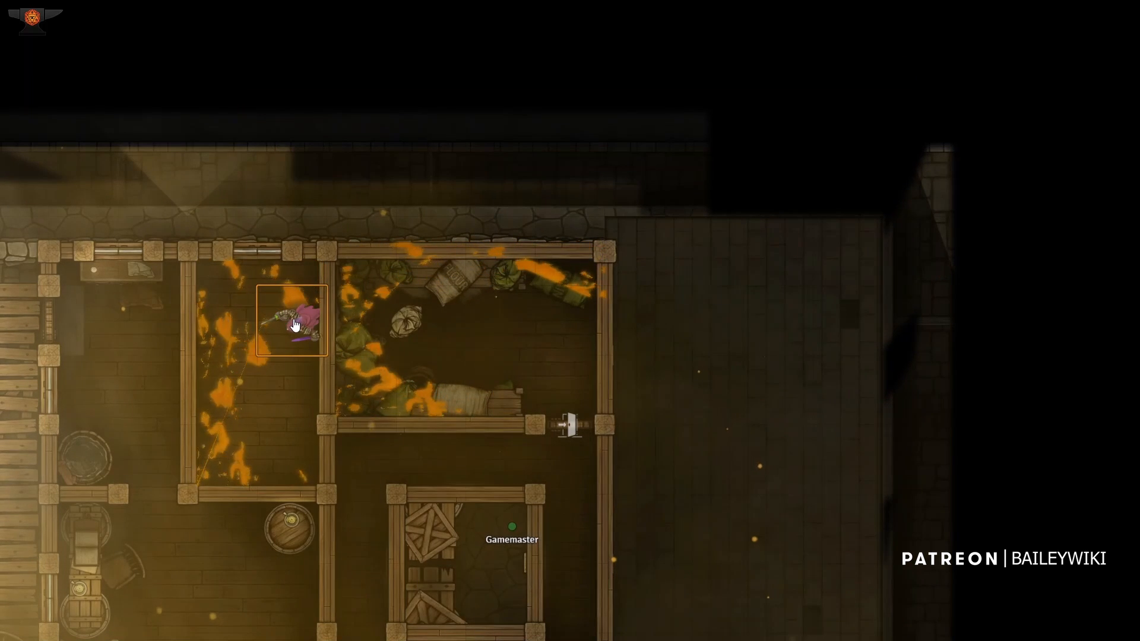
# - Walk the token back east through the burning sack room and south through its door into the hallway
pyautogui.press('Right')
pyautogui.press('Right')
pyautogui.press('Right')
pyautogui.press('Right')
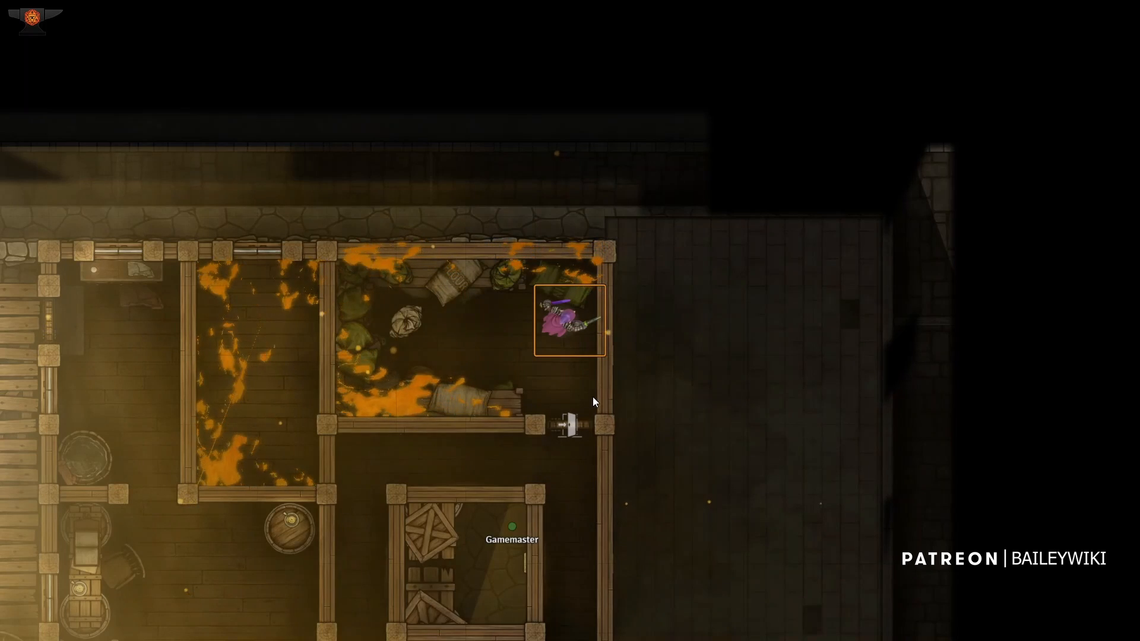
pyautogui.press('Down')
pyautogui.press('Down')
pyautogui.press('Down')
pyautogui.press('Down')
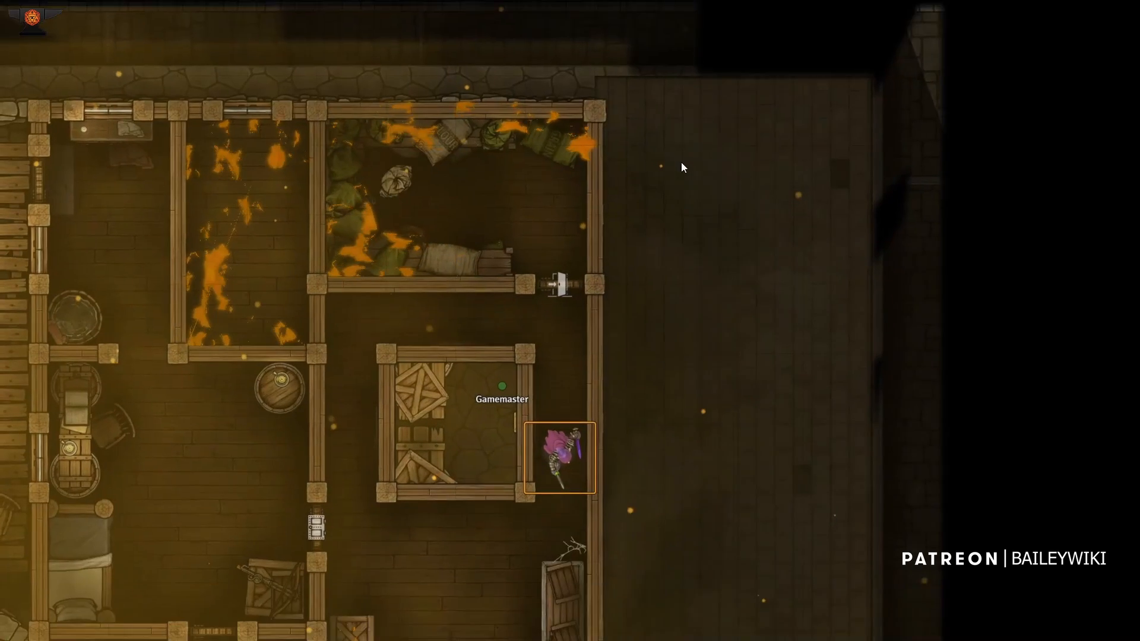
# - Move the token south past the crates to the damaged floor at the building's southern corner
pyautogui.moveTo(673, 306); pyautogui.dragTo(678, 96)
pyautogui.press('Down')
pyautogui.press('Left')
pyautogui.press('Down')
pyautogui.press('Down')
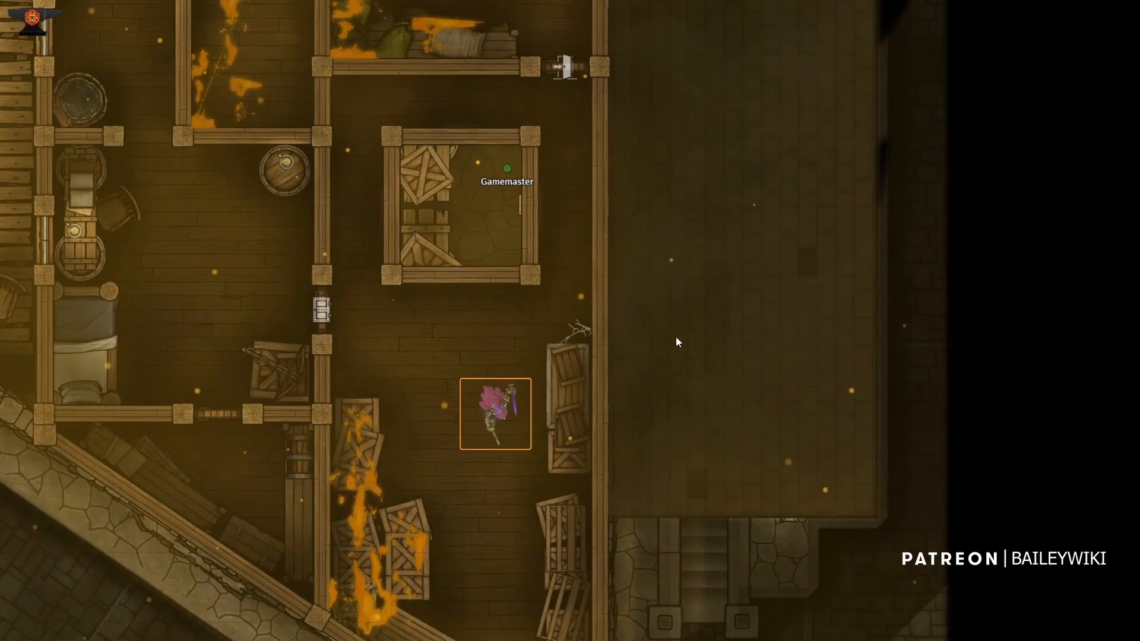
pyautogui.press('Down')
pyautogui.press('Down')
pyautogui.press('Down')
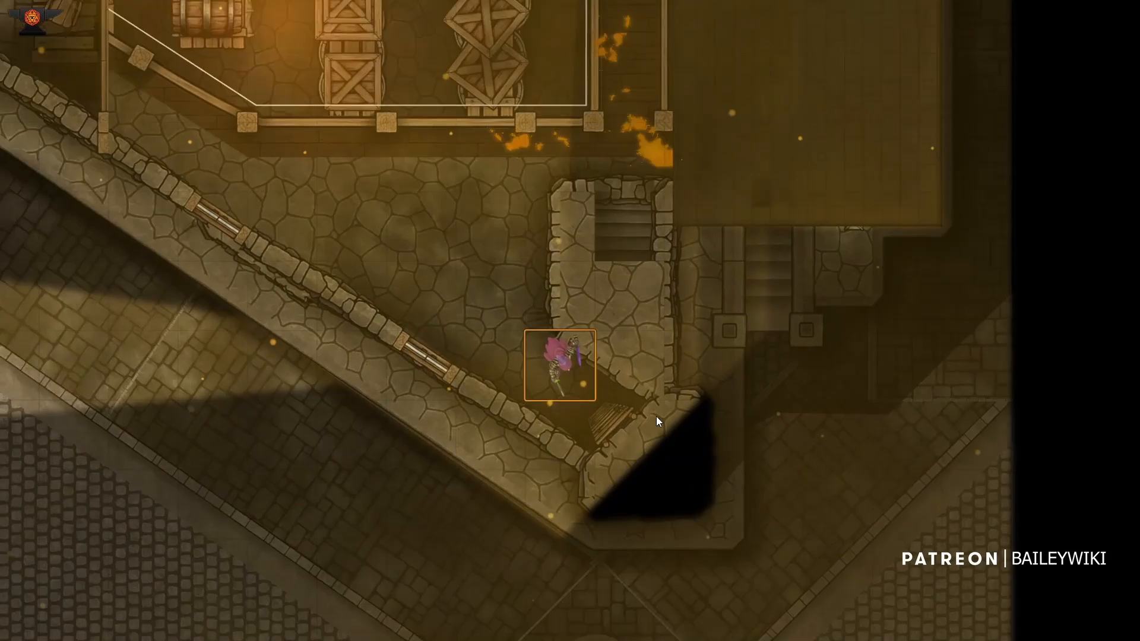
# - Walk the token around the stone stairwell wall and onto the top of the staircase leading down
pyautogui.press('Left')
pyautogui.press('Up')
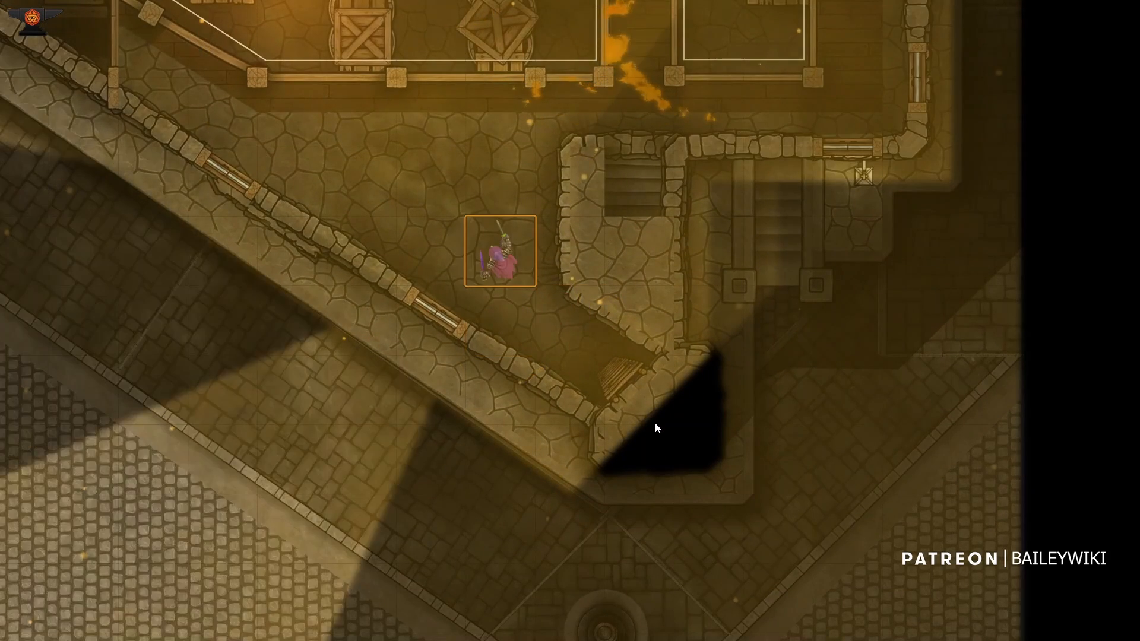
pyautogui.press('Up')
pyautogui.press('Up')
pyautogui.press('Right')
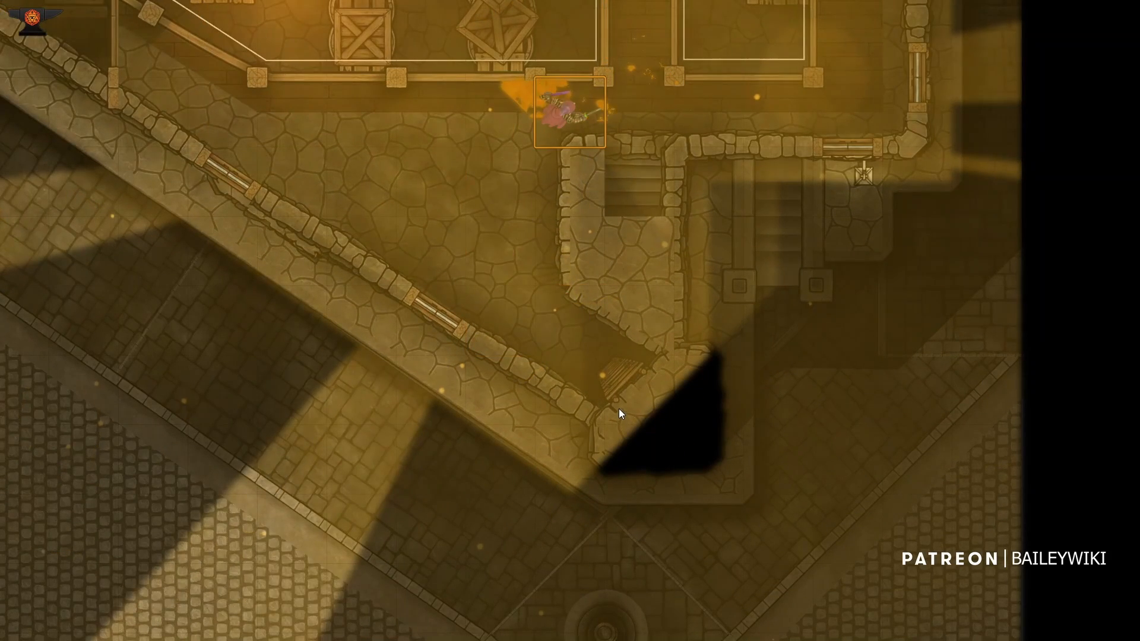
pyautogui.press('Right')
pyautogui.press('Down')
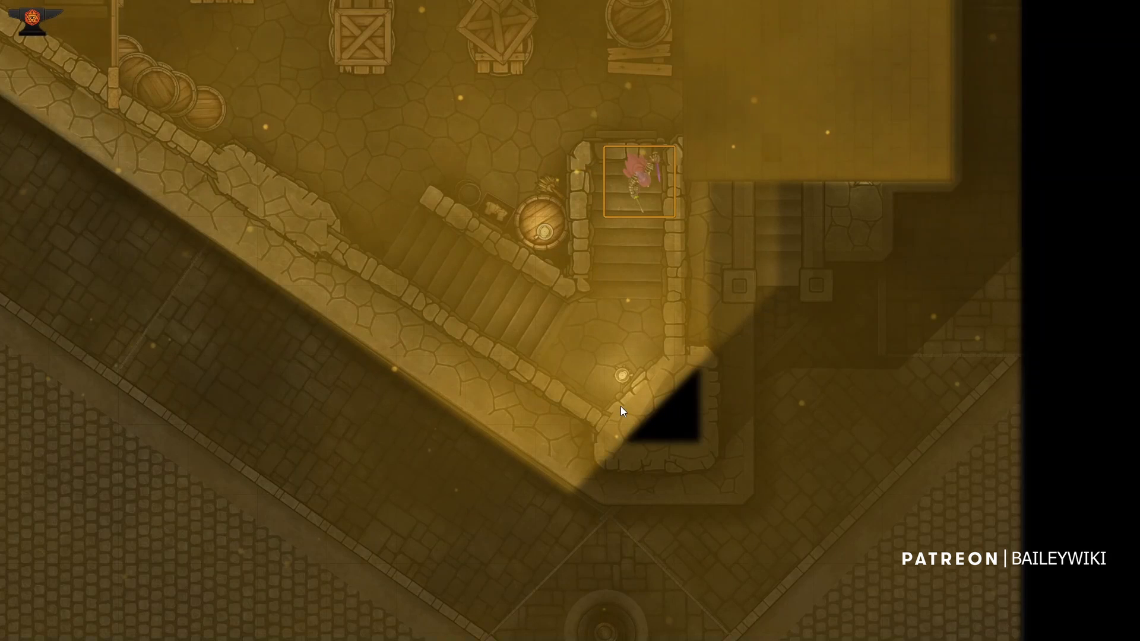
# - Take the token down the staircase and west around the landing onto the lower flight of steps
pyautogui.press('Down')
pyautogui.press('Down')
pyautogui.press('Left')
pyautogui.press('Left')
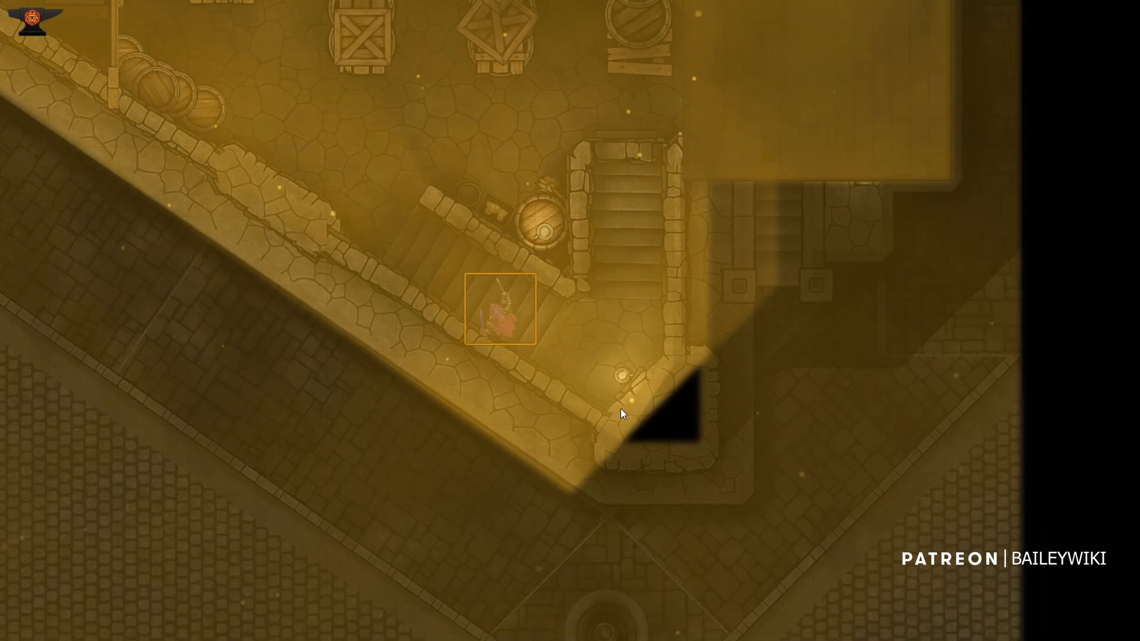
pyautogui.press('Up')
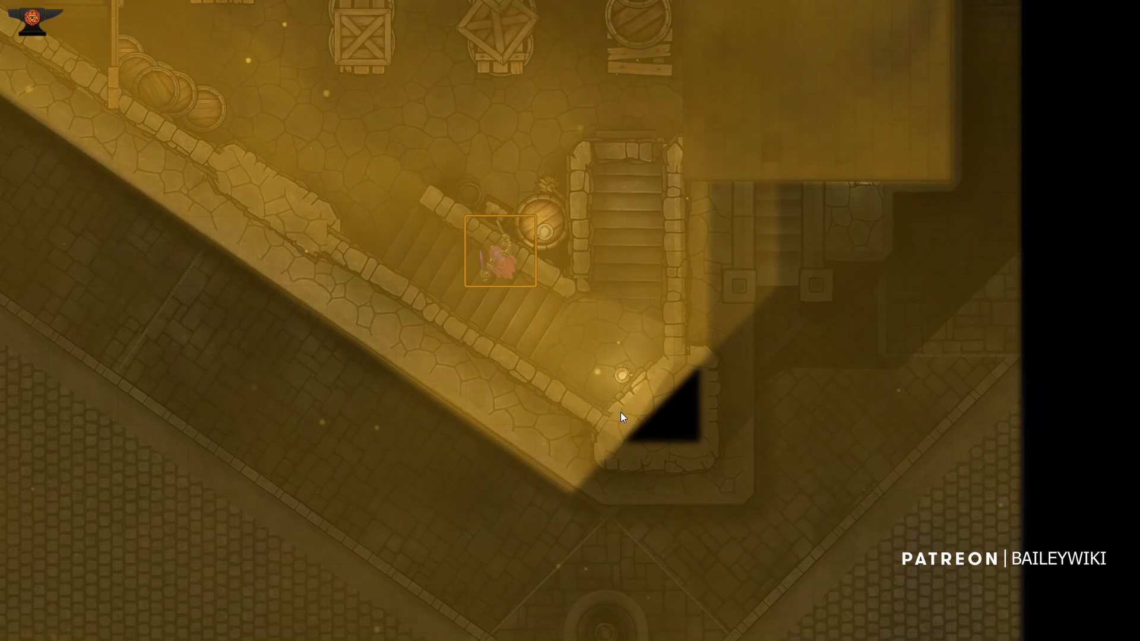
# - Move the token off the lower steps into the smoky storeroom and east toward the exit door
pyautogui.press('Left')
pyautogui.press('Left')
pyautogui.press('Up')
pyautogui.press('Up')
pyautogui.press('Right')
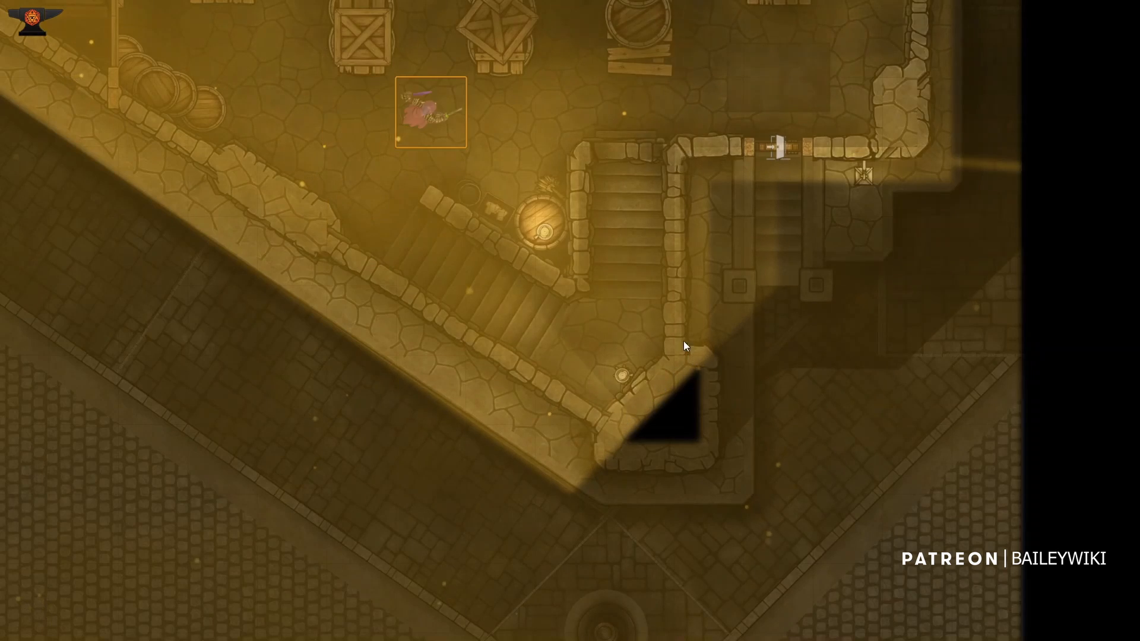
pyautogui.press('Right')
pyautogui.press('Right')
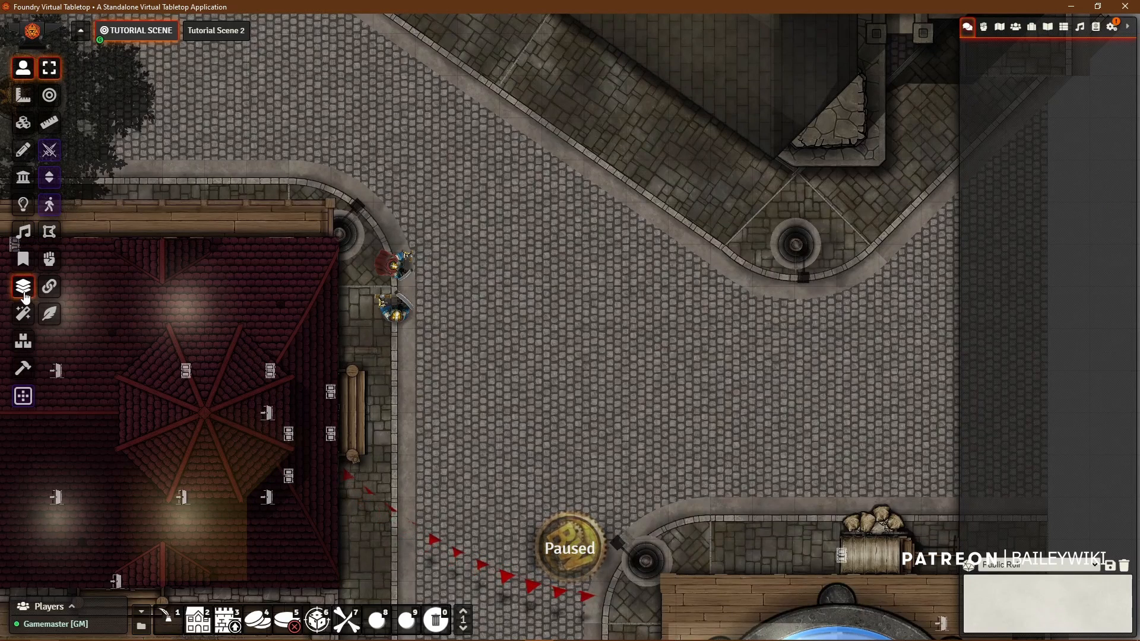
# - Open the Moulinette tile browser, limit it to the creator Baileywiki and search for "active"
pyautogui.click(23, 368)
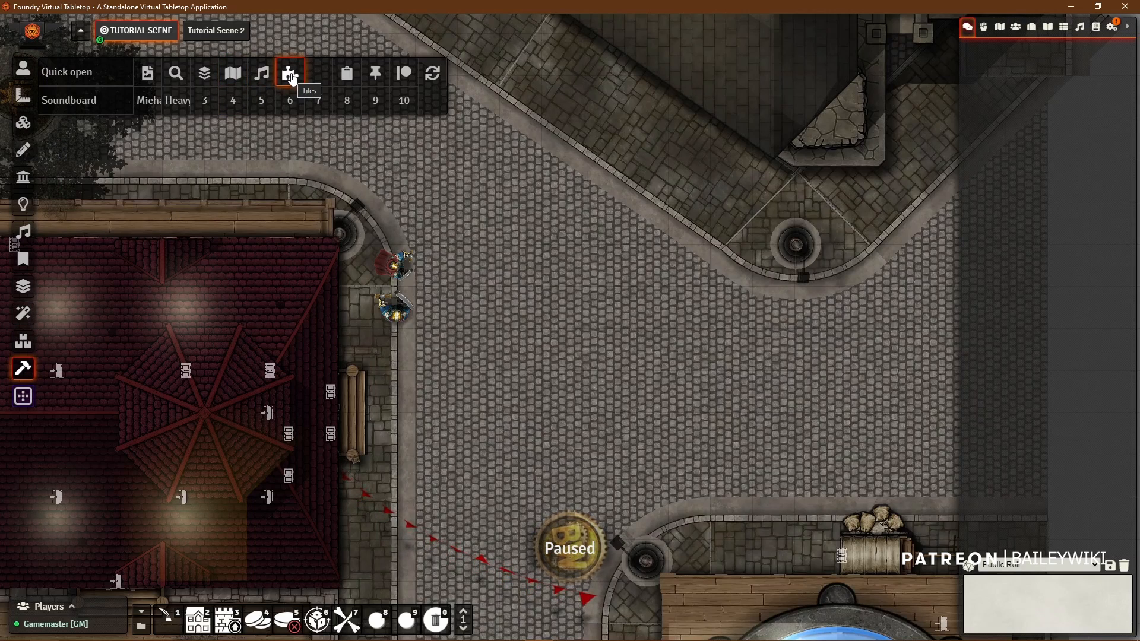
pyautogui.click(290, 75)
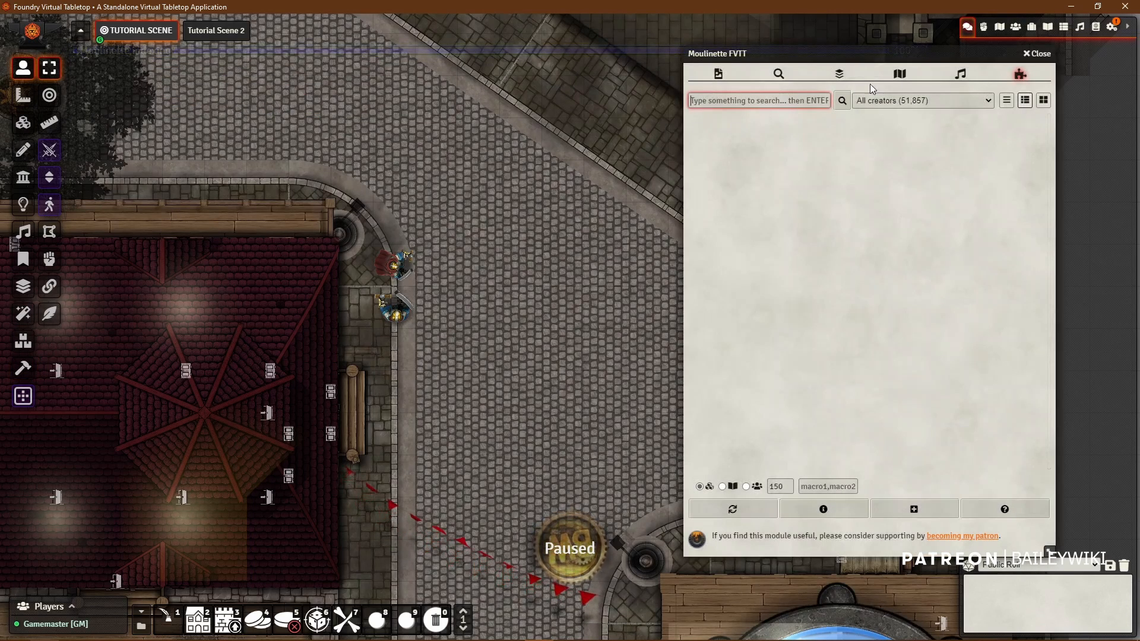
pyautogui.click(908, 100)
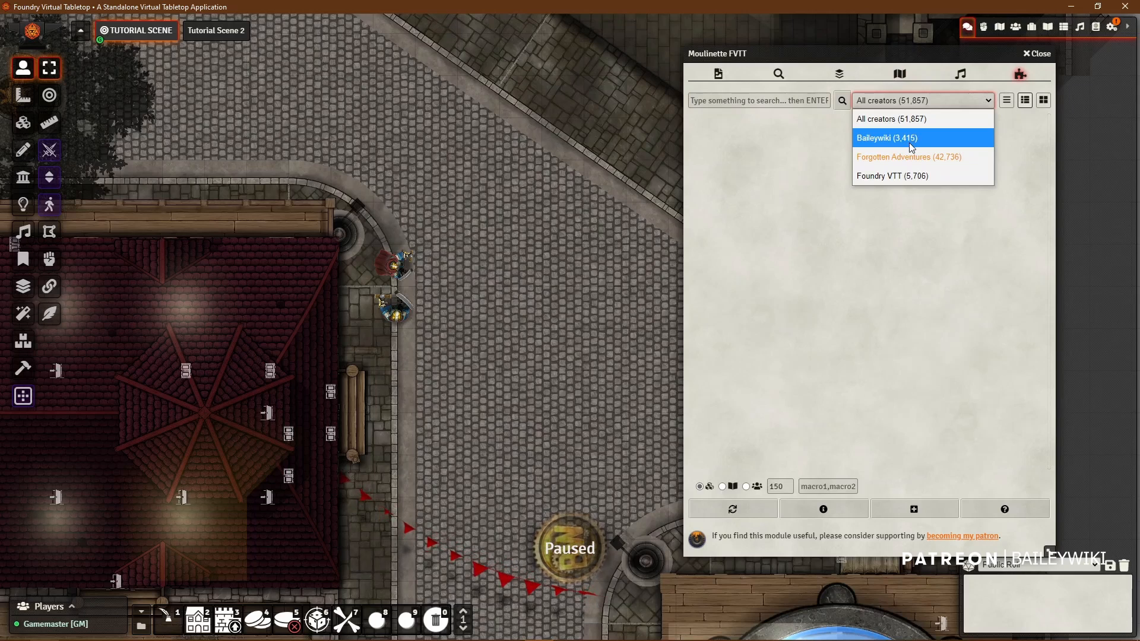
pyautogui.click(911, 148)
pyautogui.click(787, 97)
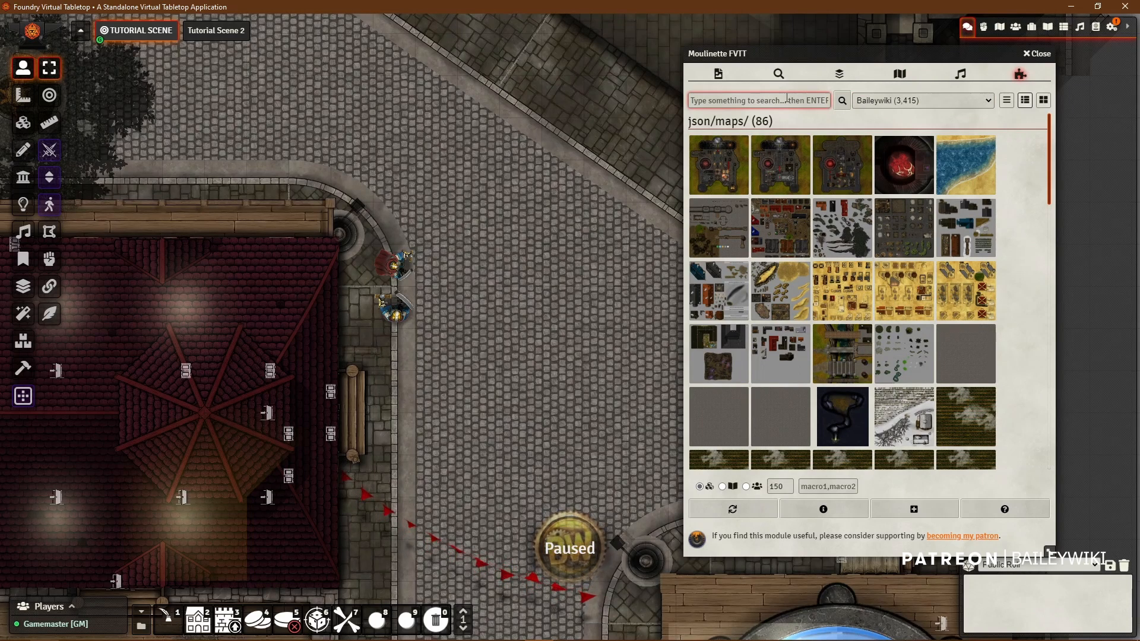
pyautogui.write('active')
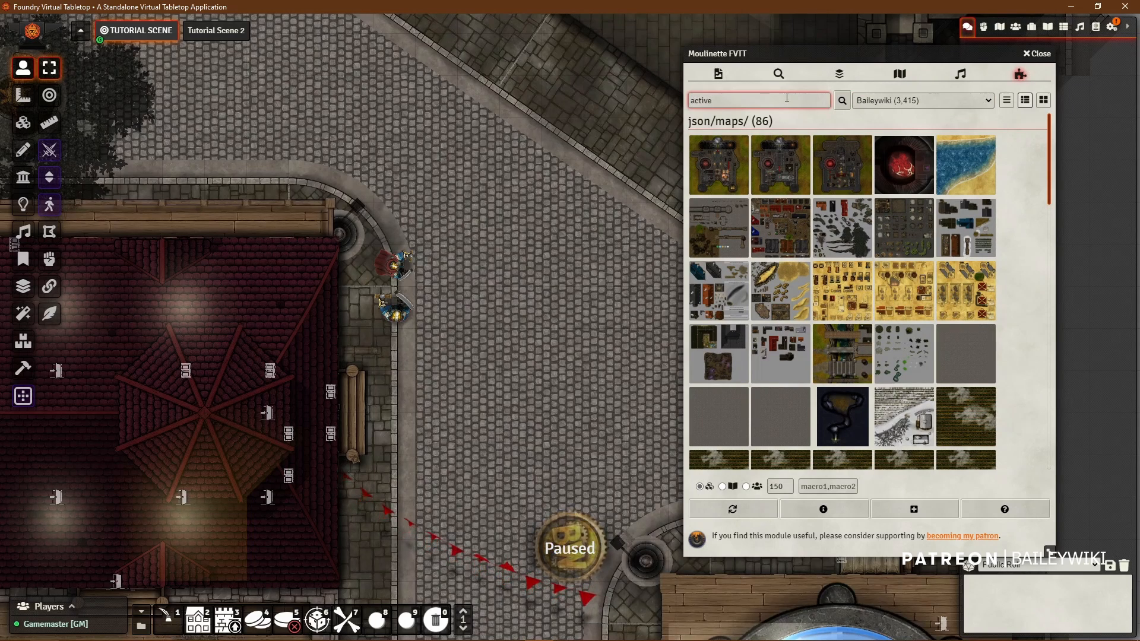
pyautogui.press('Return')
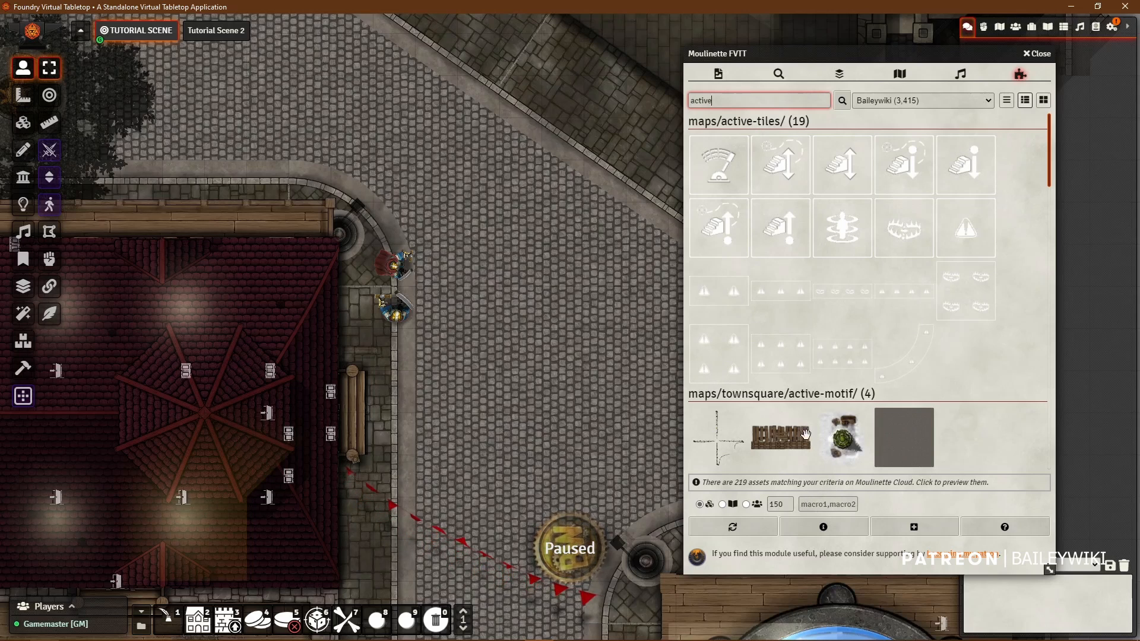
# - Place the 2x2 warning-triangle active tile on the cobbled street, close the asset browser and shift the tile slightly southeast
pyautogui.moveTo(721, 352); pyautogui.dragTo(565, 348)
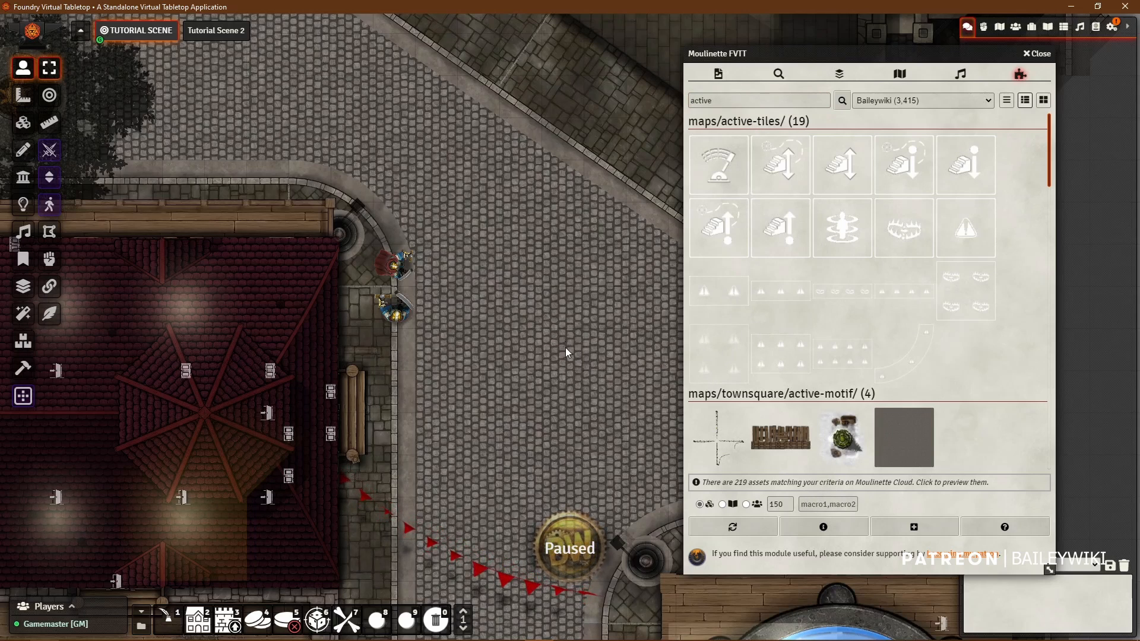
pyautogui.click(1042, 56)
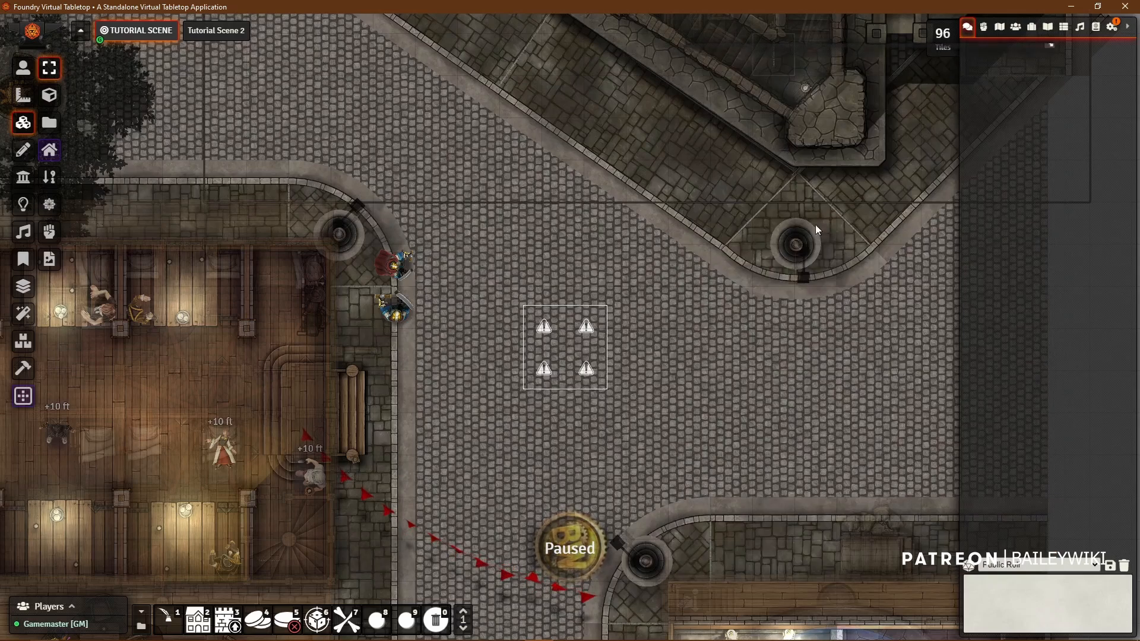
pyautogui.scroll(3, 623, 410)
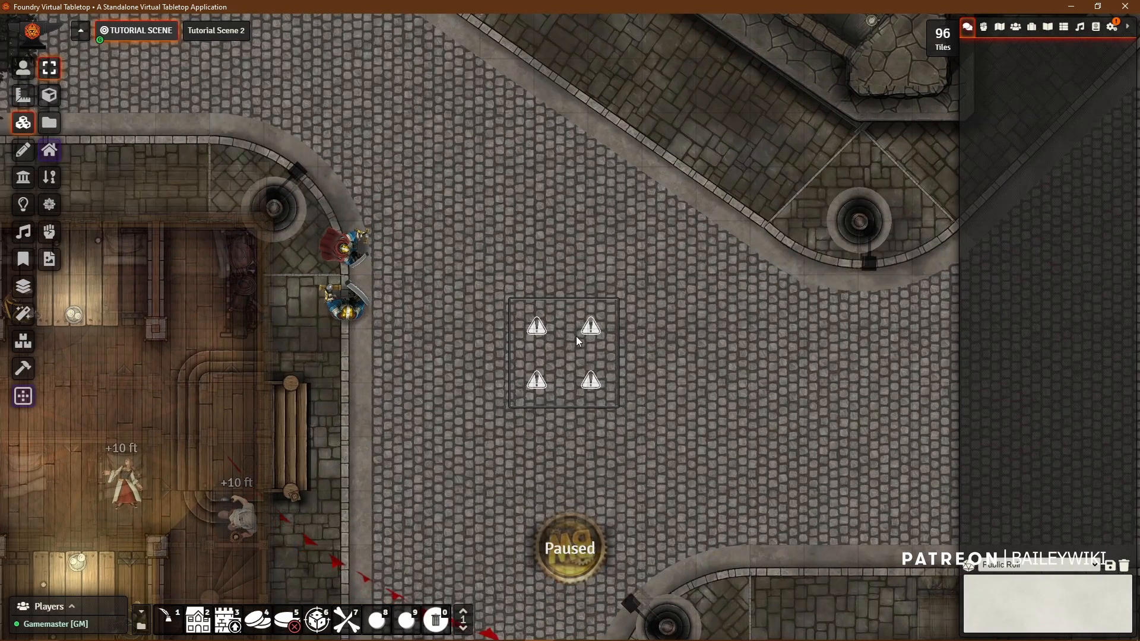
pyautogui.moveTo(576, 336); pyautogui.dragTo(598, 358)
# - Hide the warning-triangle active tile on the cobbled street from players and deselect it
pyautogui.rightClick(599, 355)
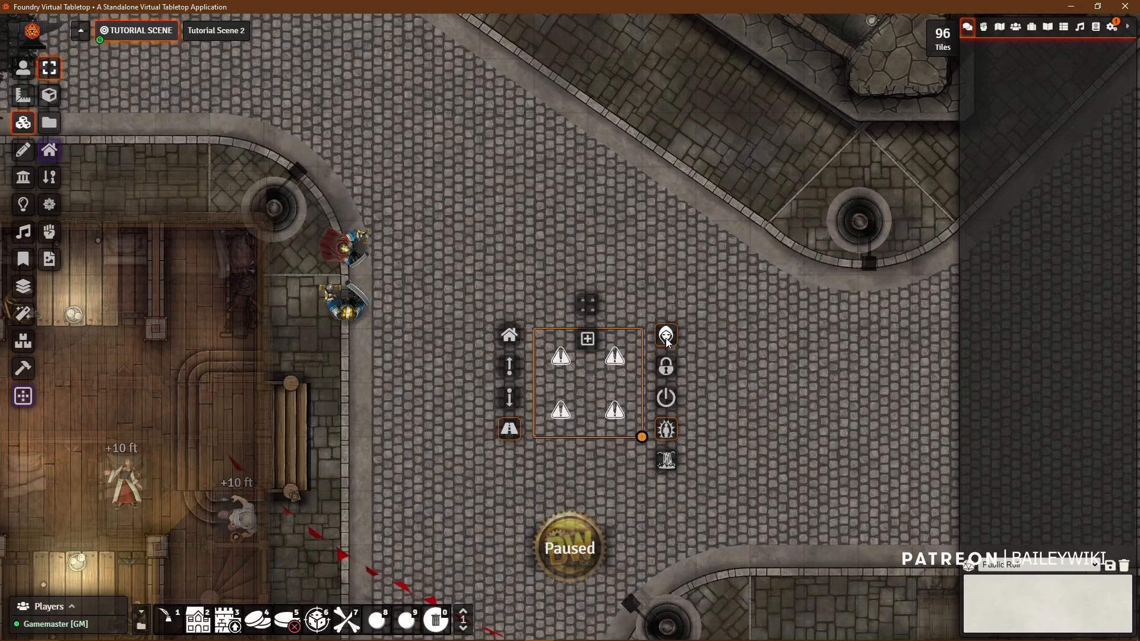
pyautogui.click(666, 336)
pyautogui.click(773, 378)
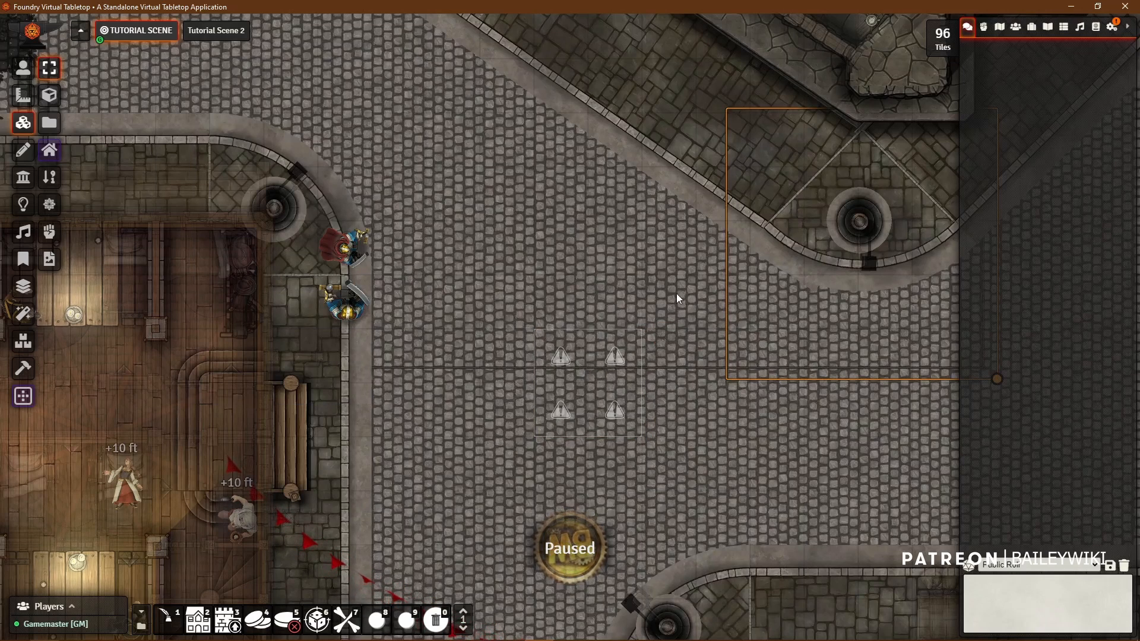
# - Open the active tile's trigger settings and move the window clear of the tile
pyautogui.scroll(-1, 563, 380)
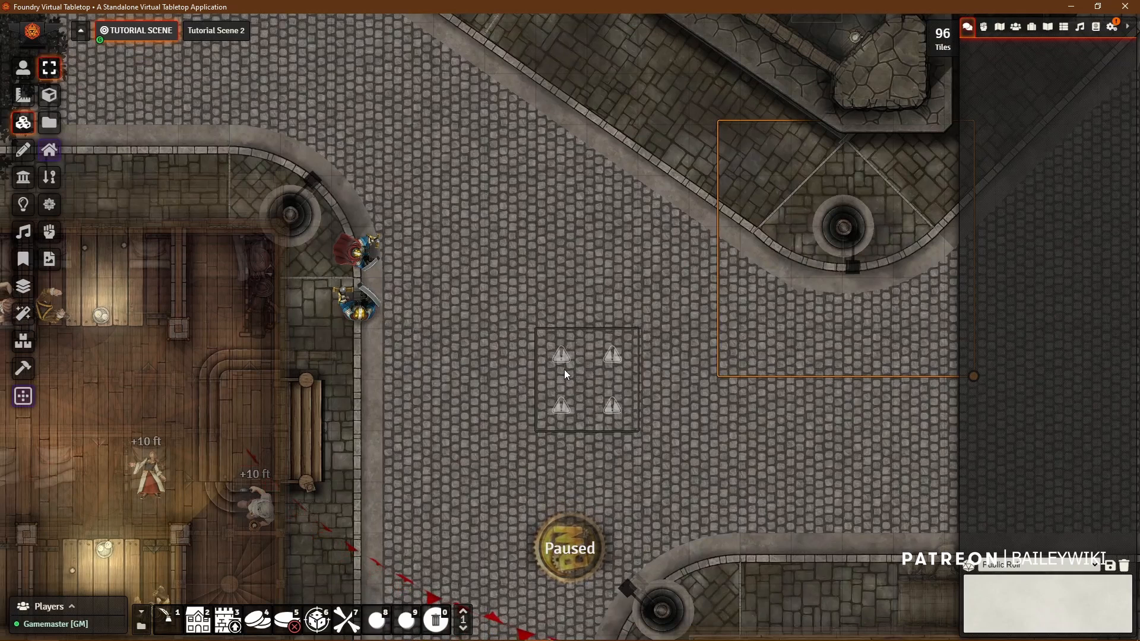
pyautogui.doubleClick(582, 370)
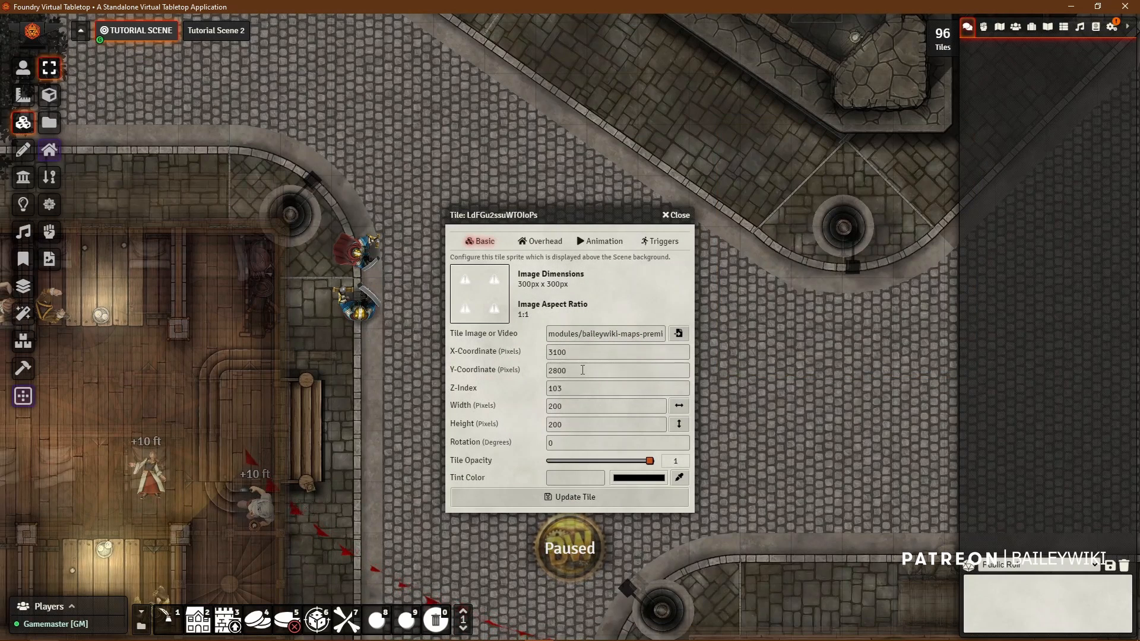
pyautogui.click(659, 243)
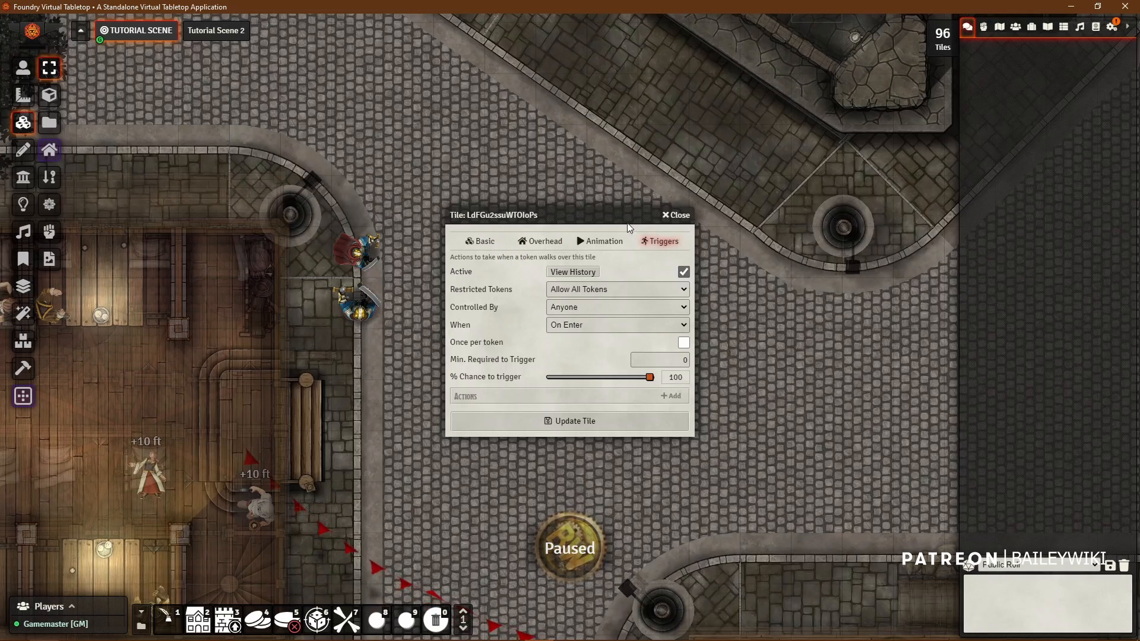
pyautogui.moveTo(628, 220); pyautogui.dragTo(394, 168)
# - Toggle the tile's active state off and back on using its on-canvas controls
pyautogui.rightClick(580, 366)
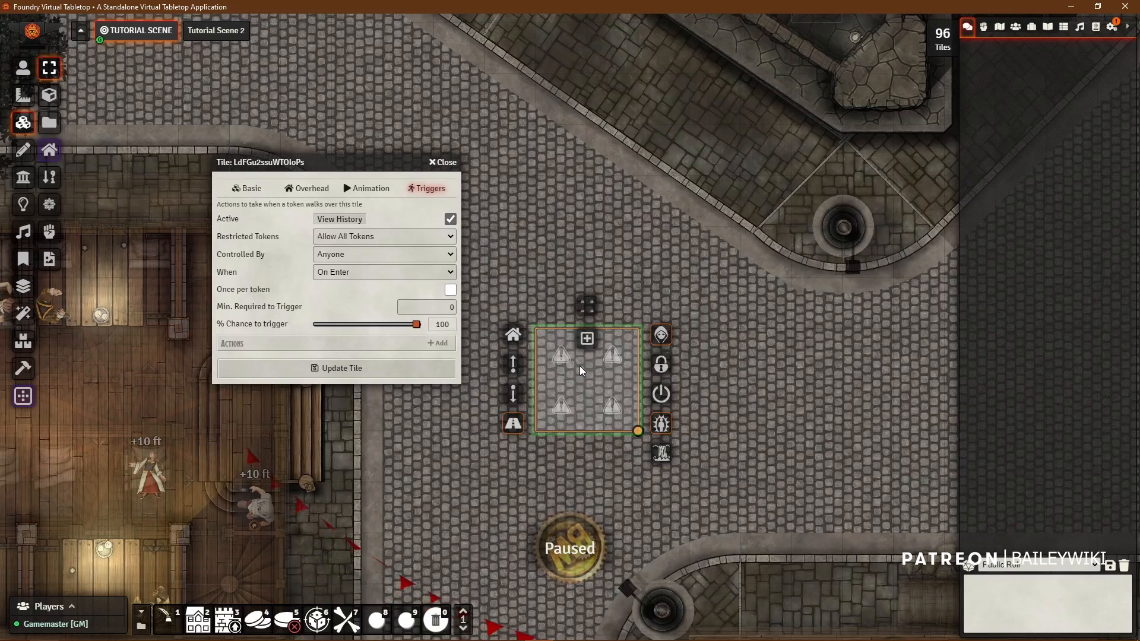
pyautogui.click(664, 430)
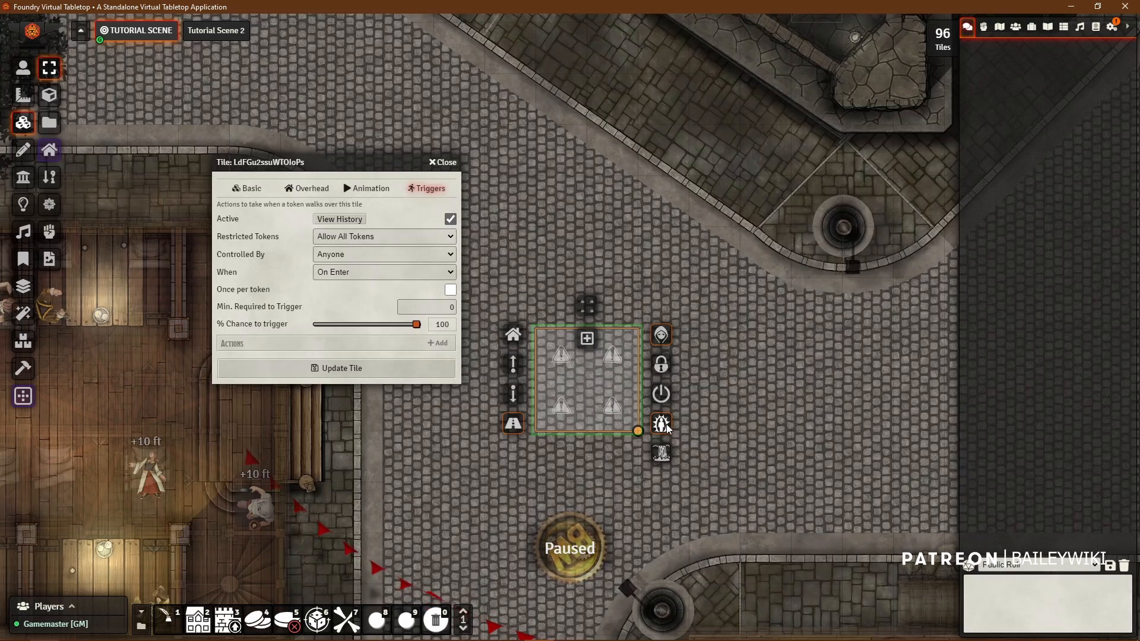
pyautogui.click(663, 429)
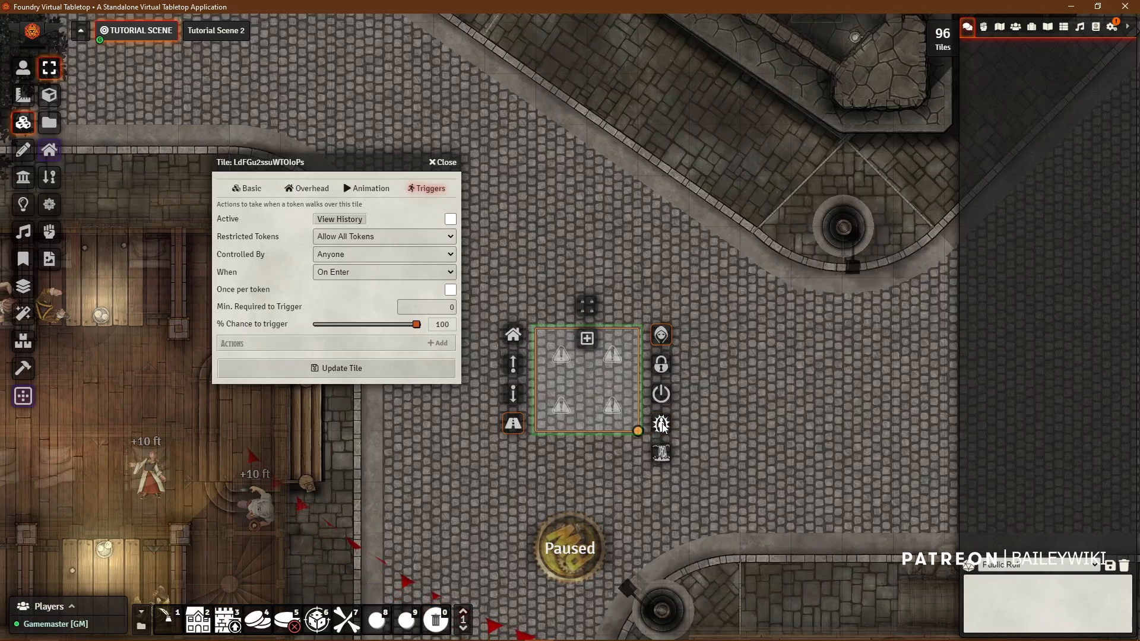
# - Review the available options for Restricted Tokens, Controlled By and When in the tile's trigger settings
pyautogui.click(356, 238)
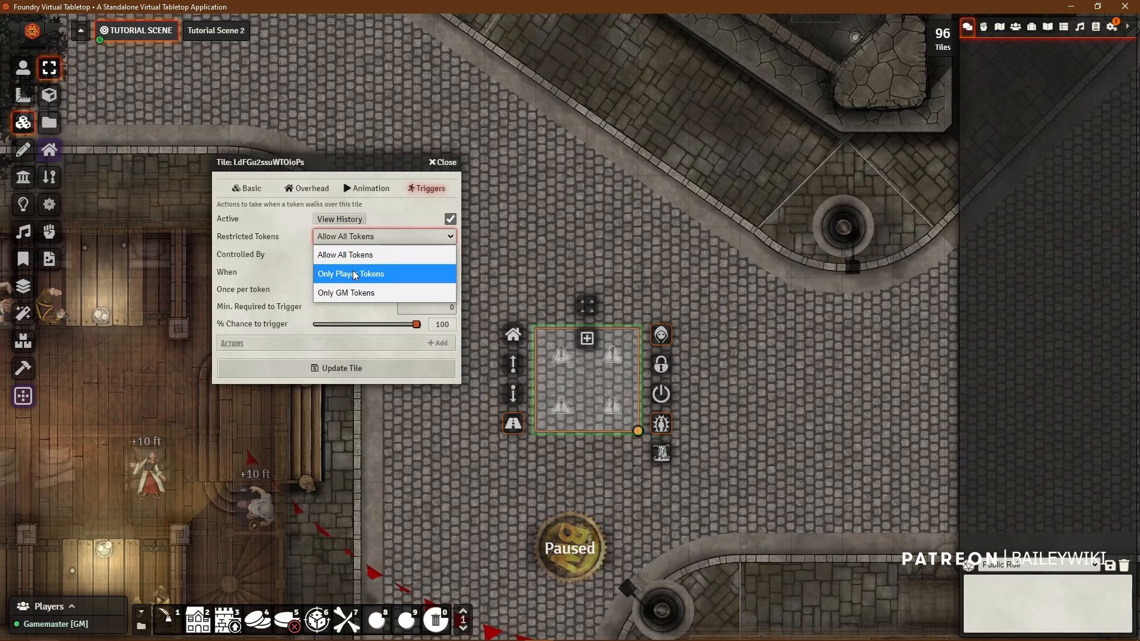
pyautogui.click(356, 254)
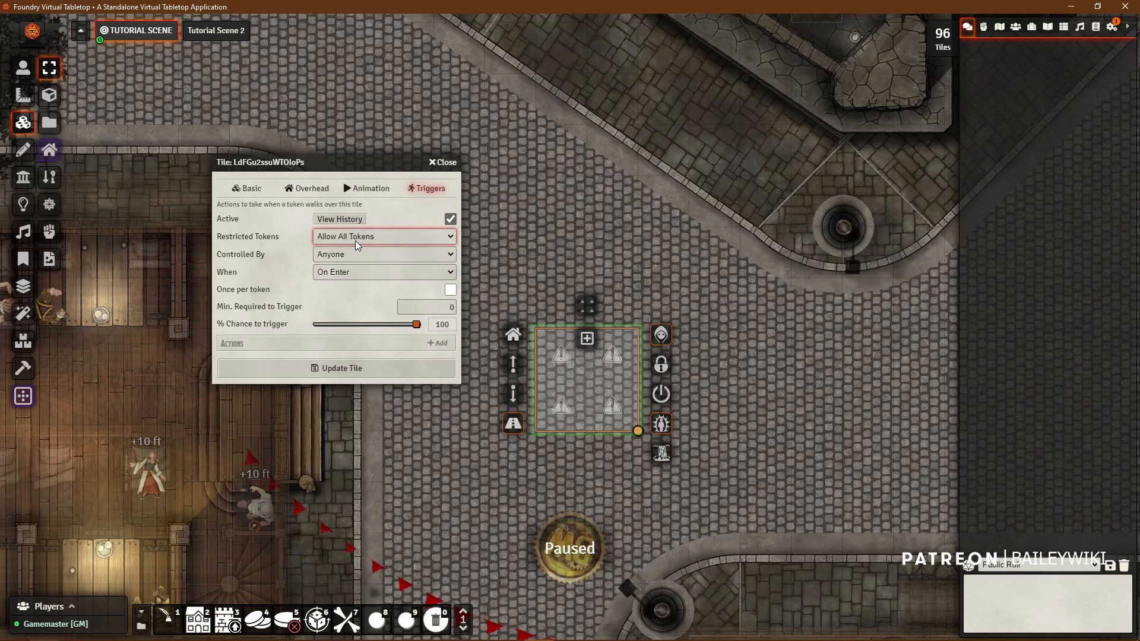
pyautogui.click(365, 256)
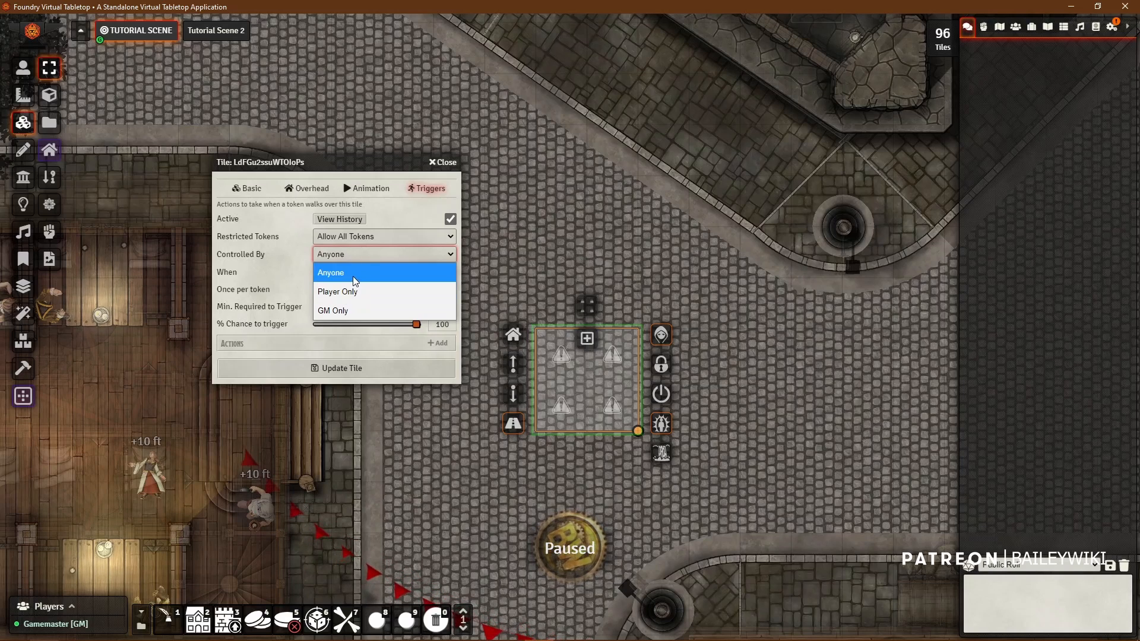
pyautogui.click(361, 255)
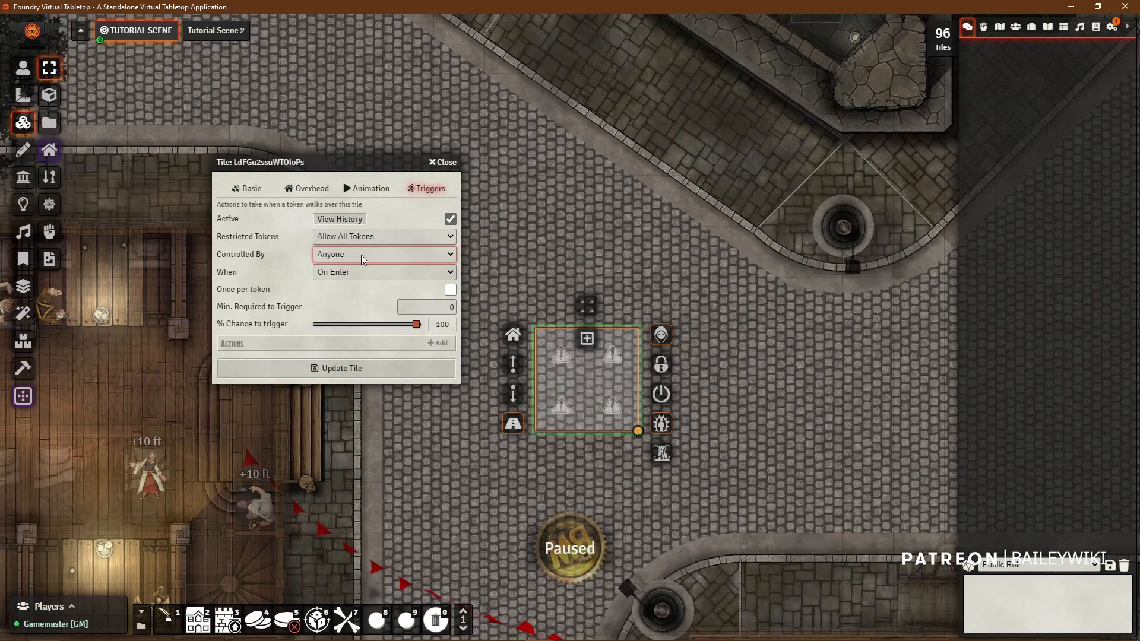
pyautogui.click(359, 273)
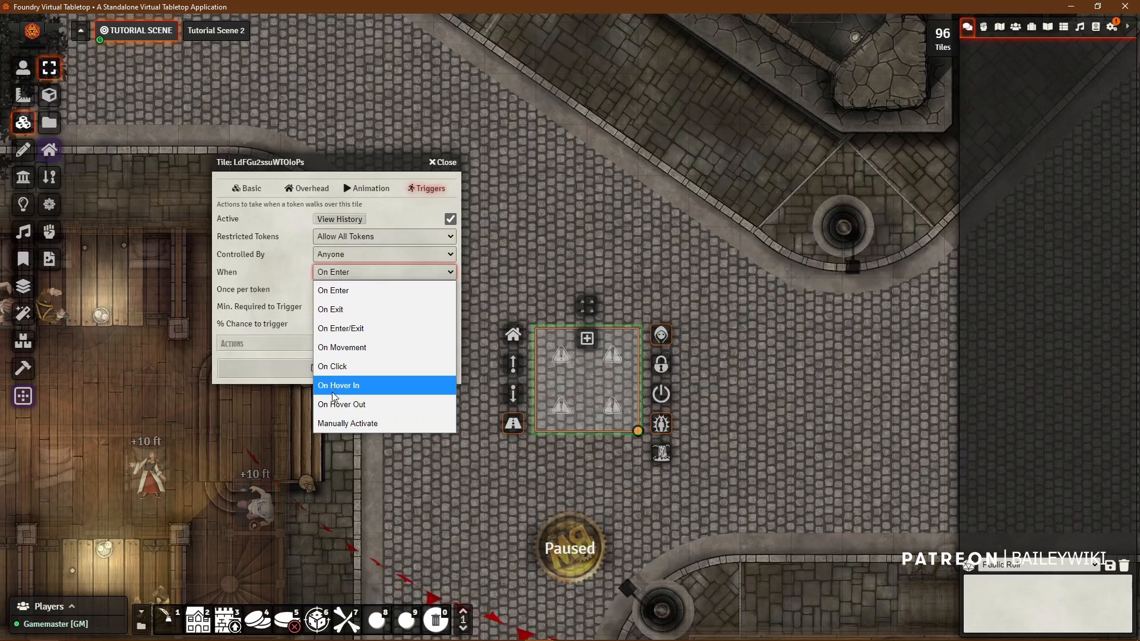
pyautogui.click(261, 275)
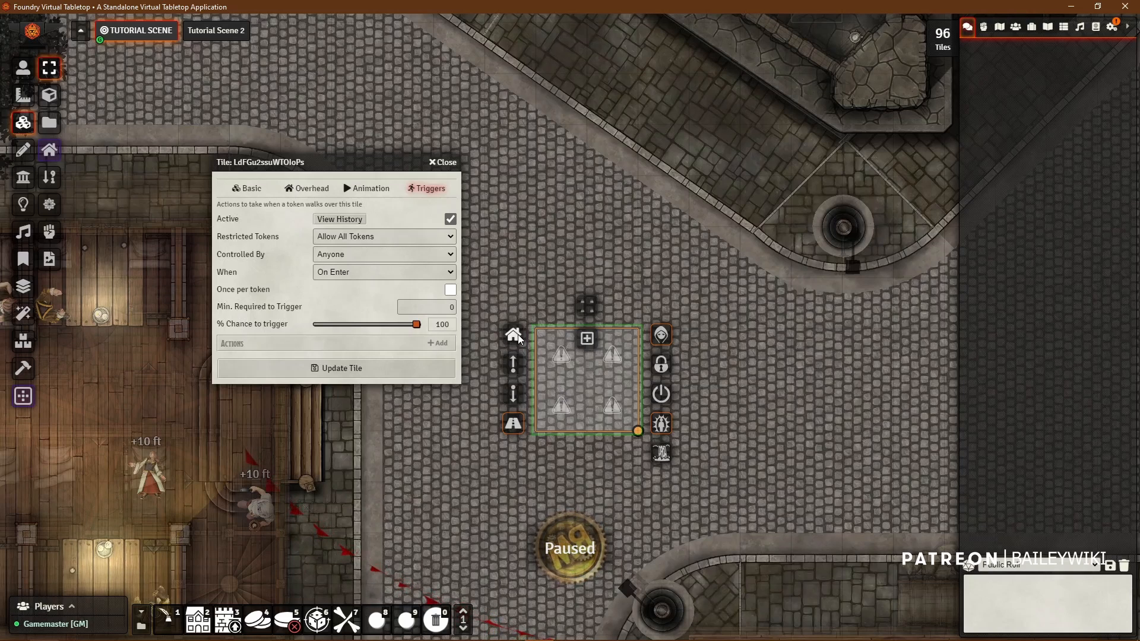
# - Try out the tile's Once per token option, minimum required to trigger and percentage chance to trigger
pyautogui.click(450, 290)
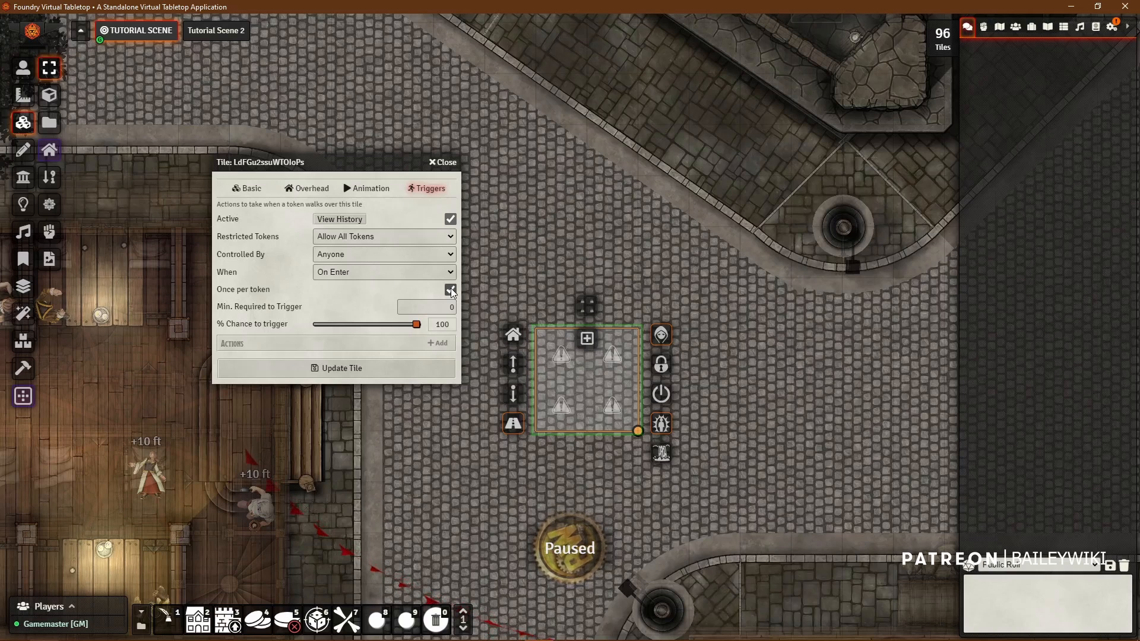
pyautogui.click(450, 290)
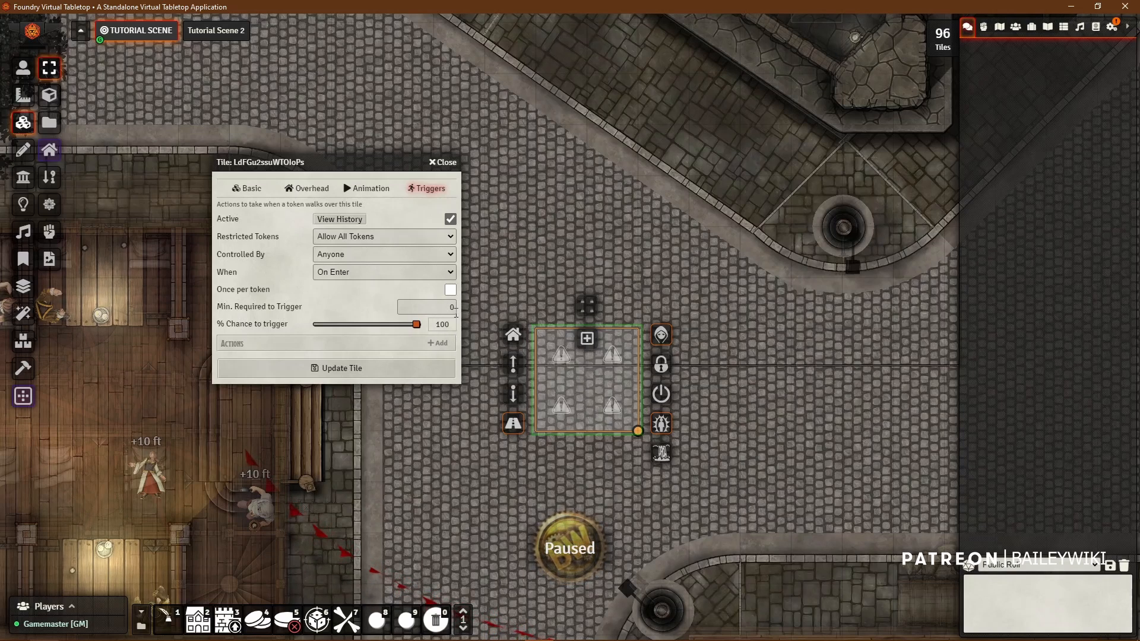
pyautogui.moveTo(438, 308); pyautogui.dragTo(492, 308)
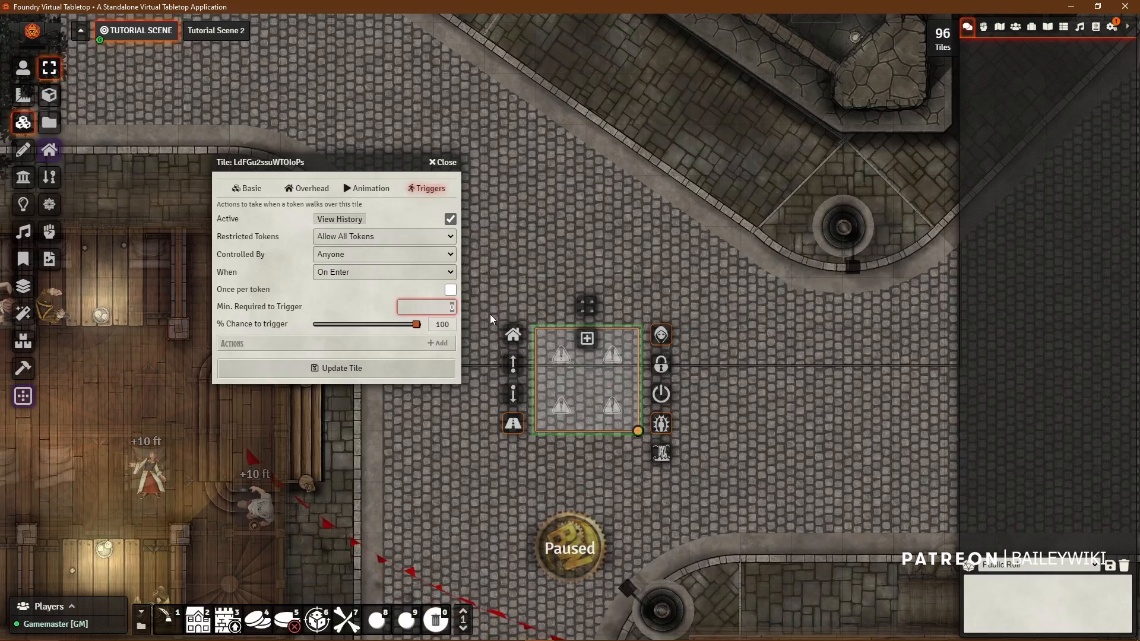
pyautogui.write('6')
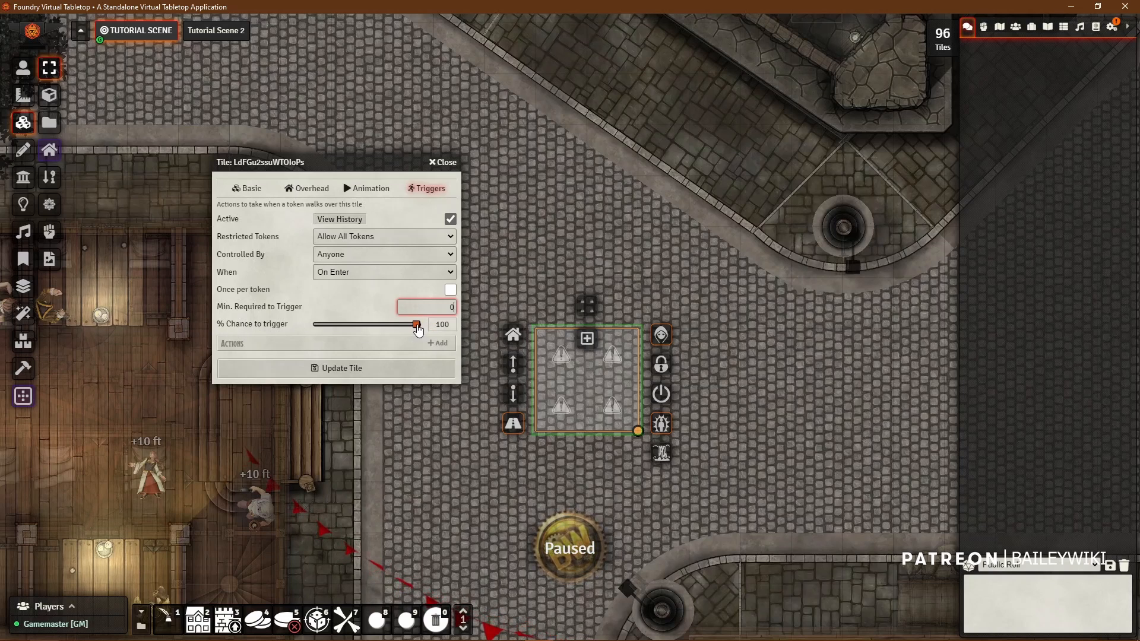
pyautogui.moveTo(415, 325)
pyautogui.mouseDown()
pyautogui.moveTo(338, 325)
pyautogui.moveTo(426, 339)
pyautogui.mouseUp()
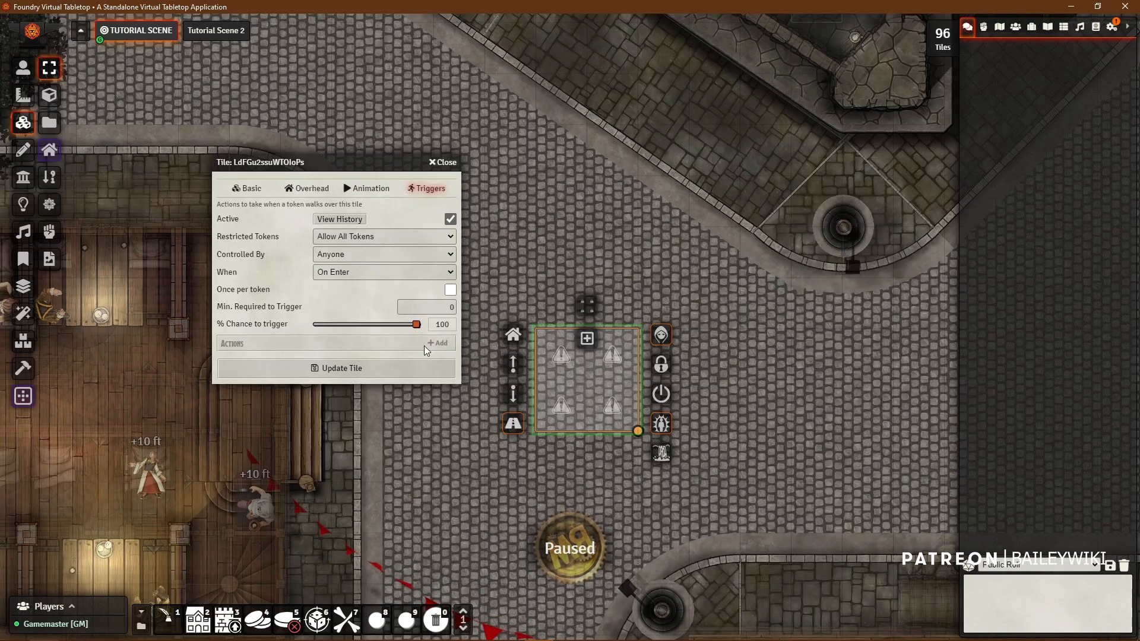
# - Add a trigger action to the tile, review the action types and choose Activate/Deactivate
pyautogui.click(439, 343)
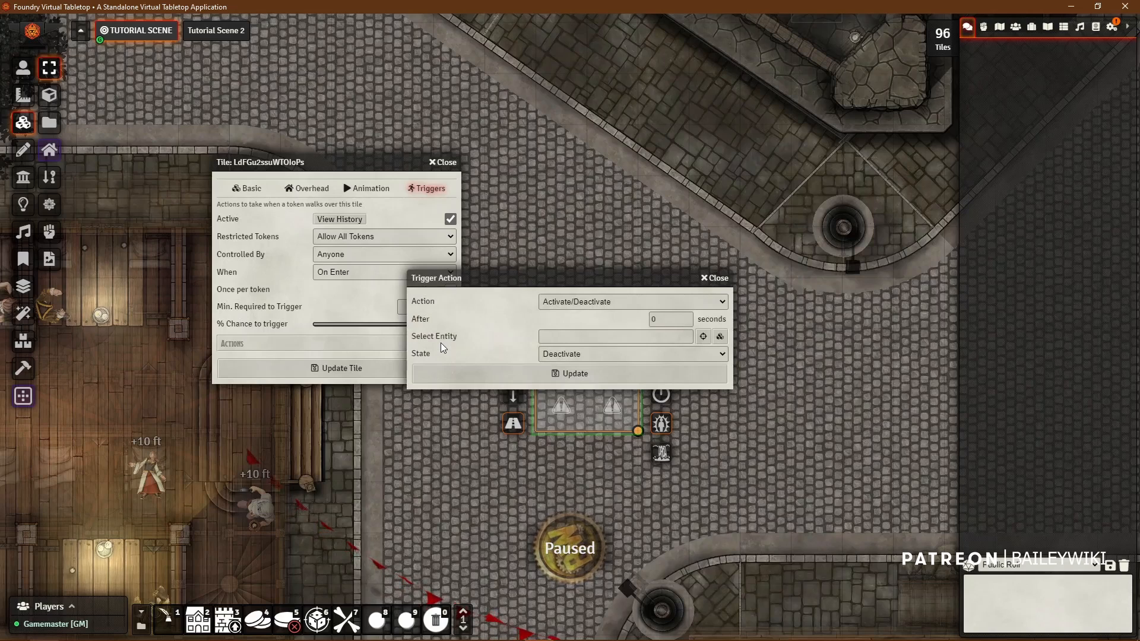
pyautogui.click(610, 301)
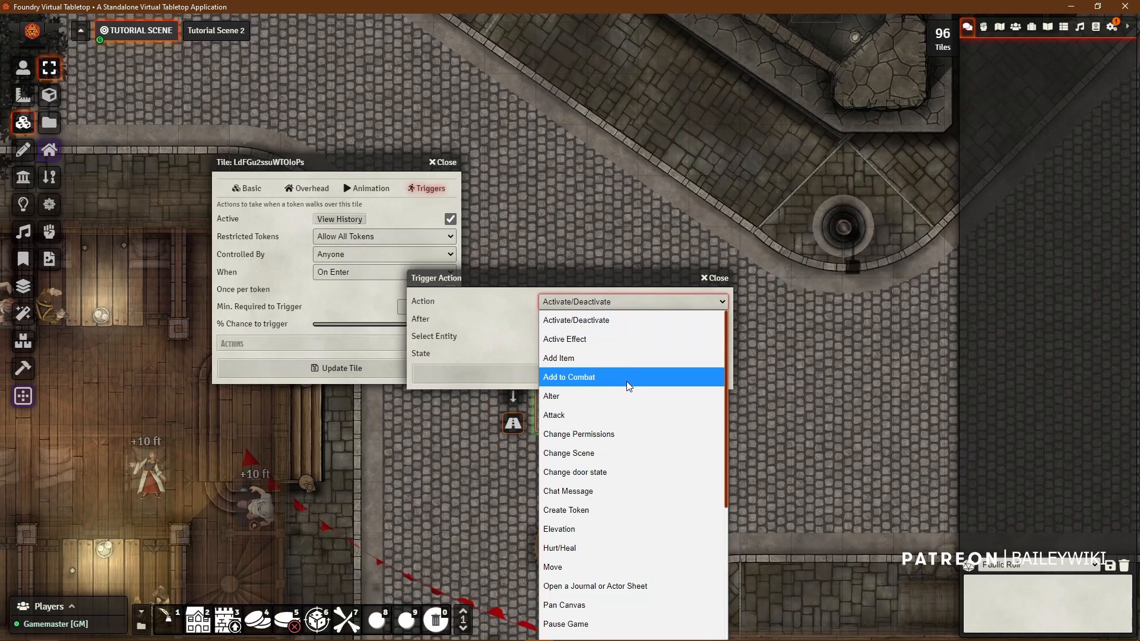
pyautogui.scroll(-4, 626, 383)
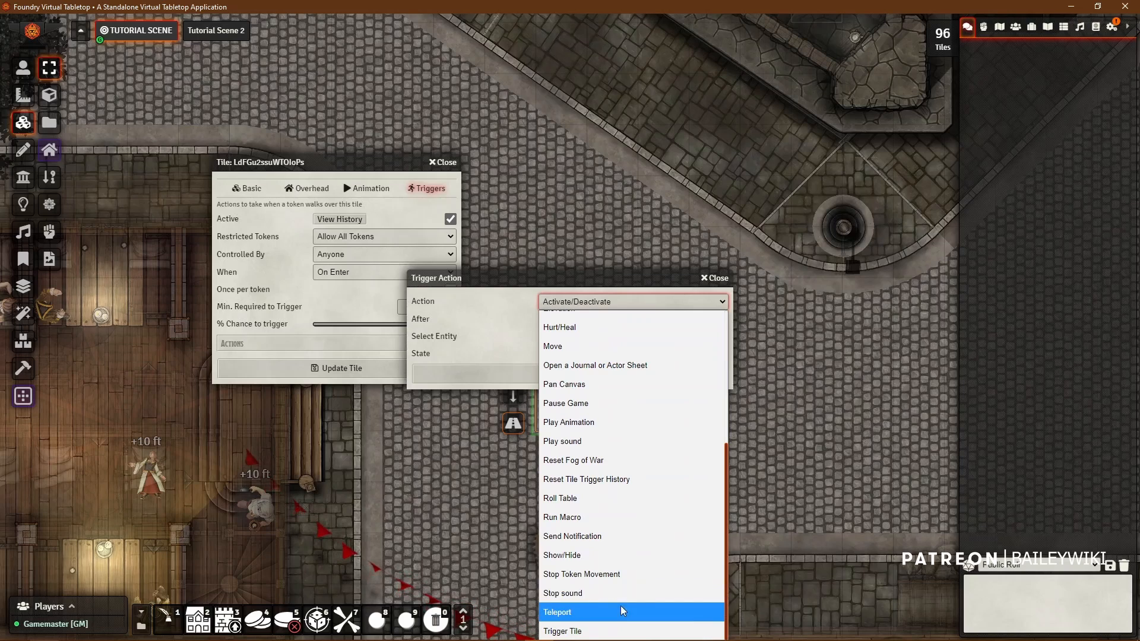
pyautogui.scroll(4, 623, 489)
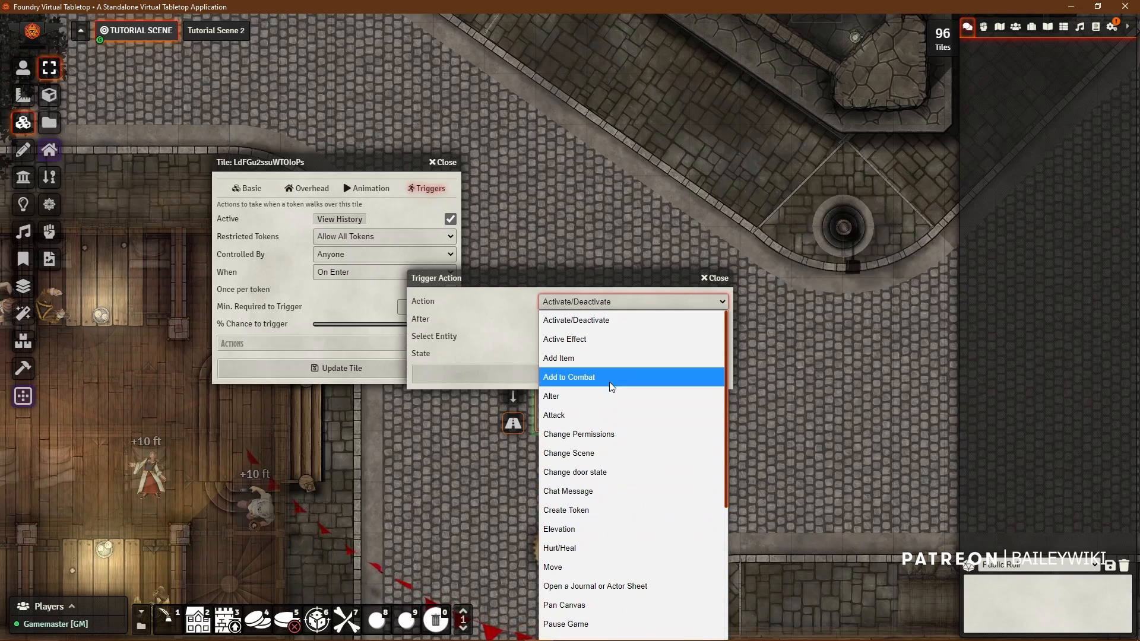
pyautogui.click(593, 321)
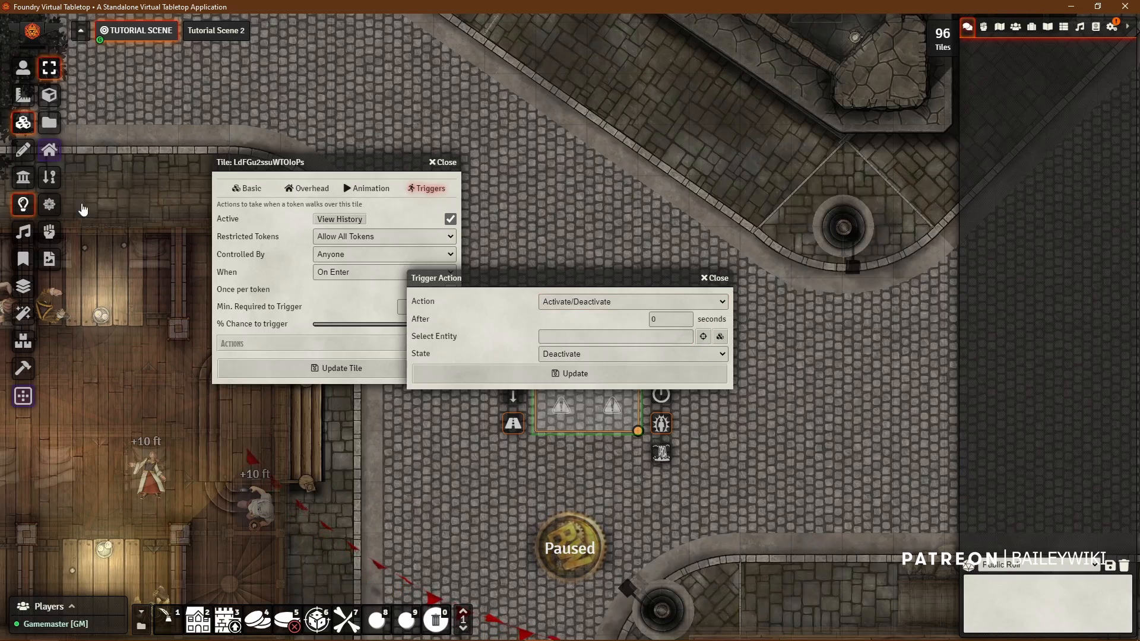
# - Show the scene's lights and target the trigger action at the light beside the round lamp base northeast of the tile
pyautogui.click(22, 206)
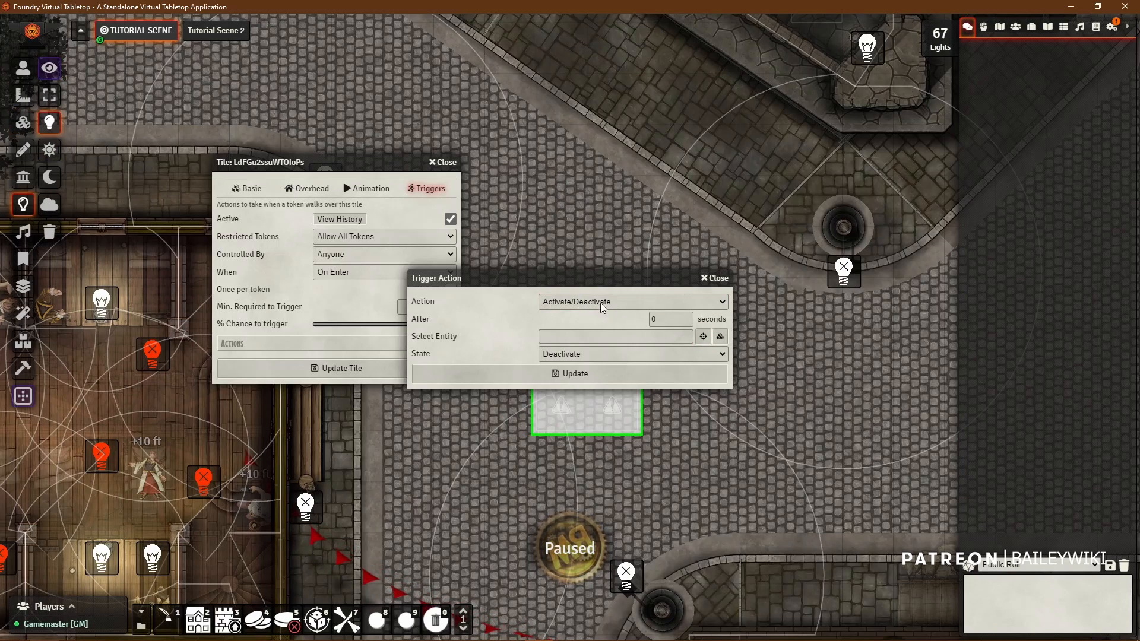
pyautogui.click(703, 338)
pyautogui.click(842, 271)
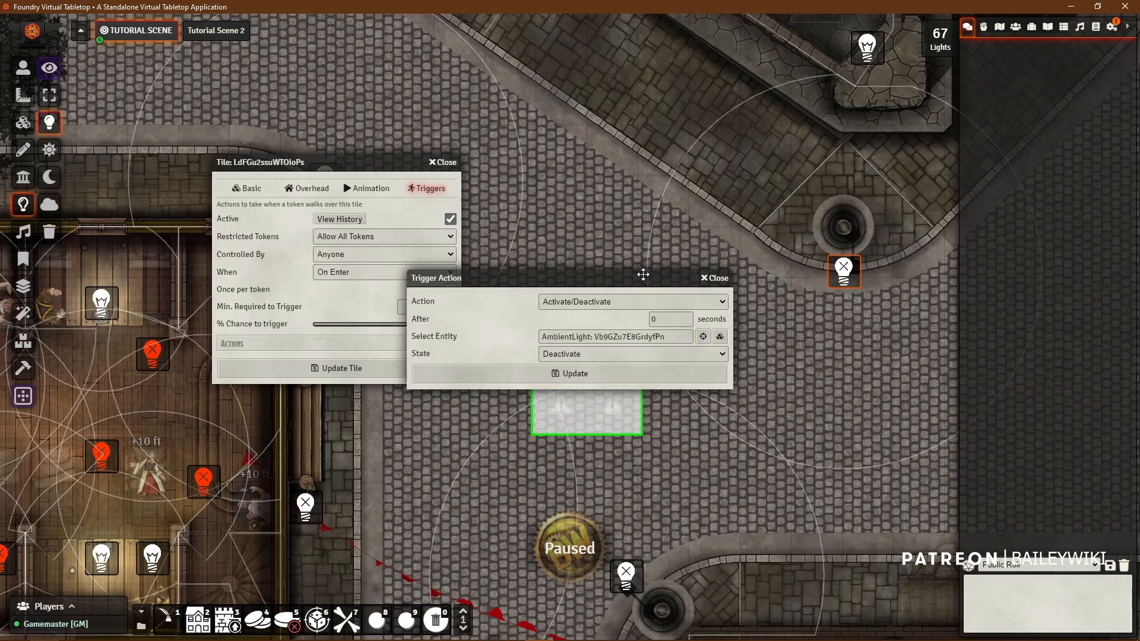
# - Retarget the Activate/Deactivate action to This Tile and review its State options
pyautogui.moveTo(642, 276); pyautogui.dragTo(601, 133)
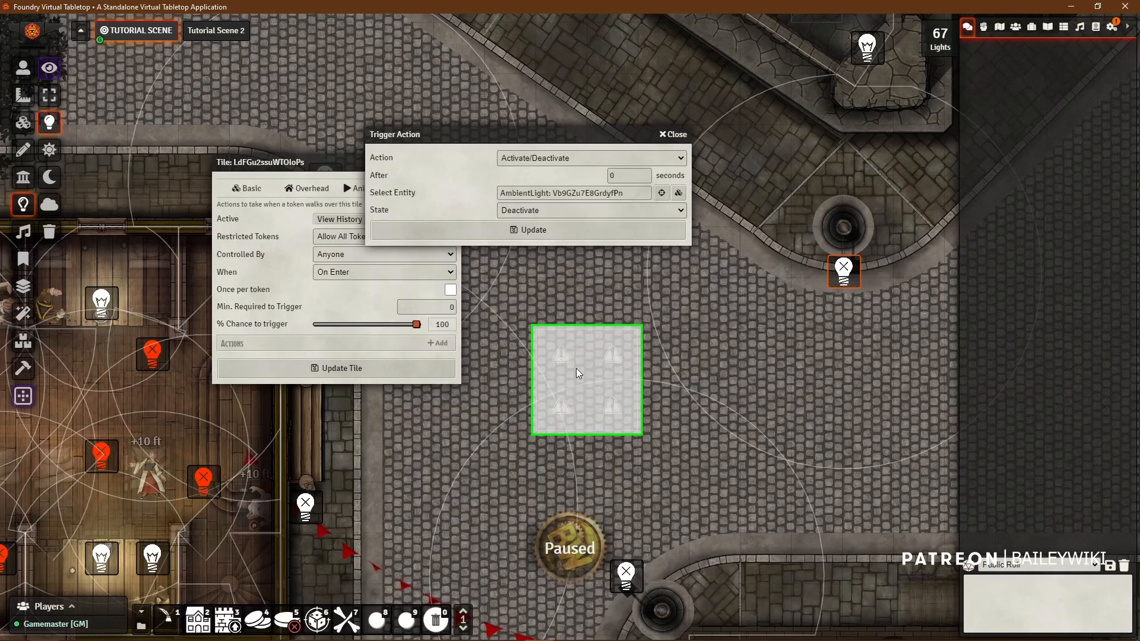
pyautogui.click(678, 194)
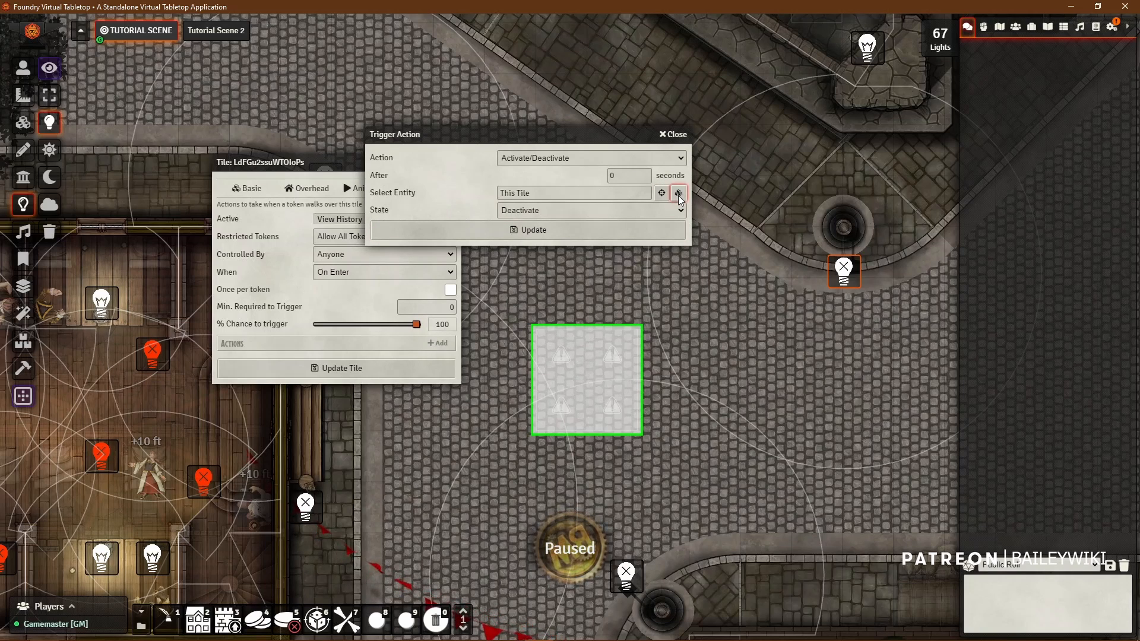
pyautogui.click(568, 211)
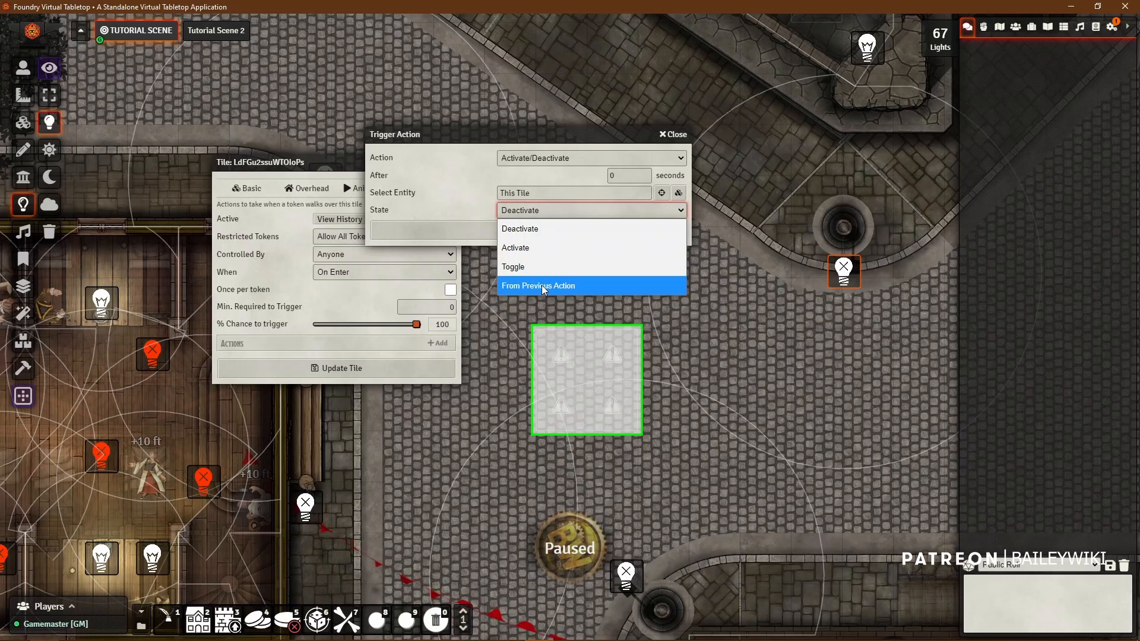
pyautogui.click(473, 199)
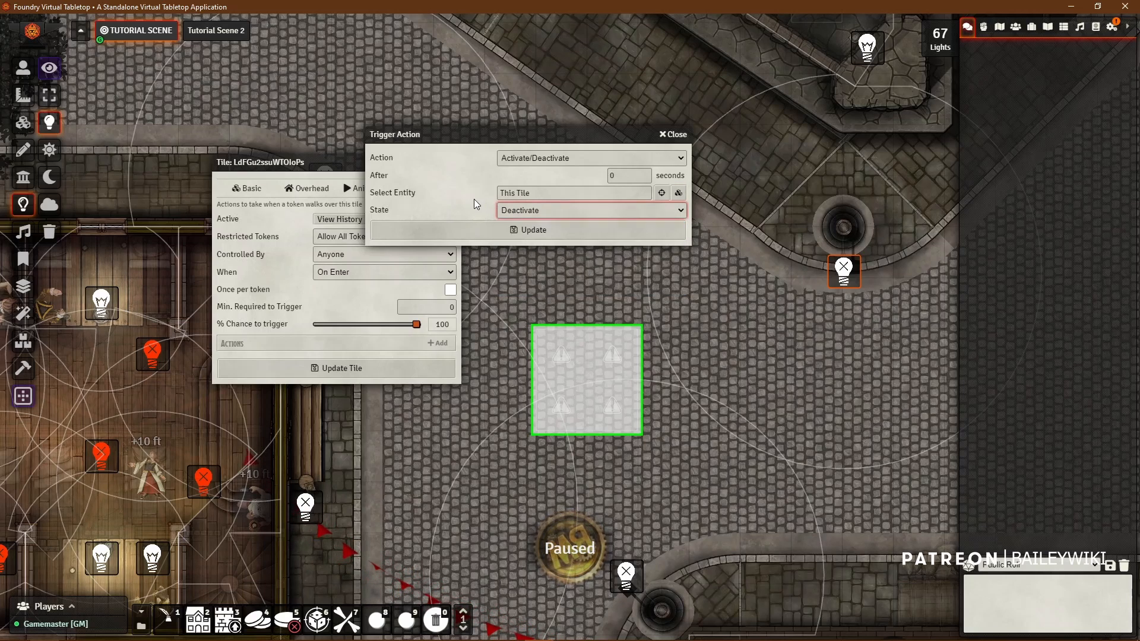
# - Switch the trigger action to Active Effect and review its Effect list and Add Effect options
pyautogui.click(596, 158)
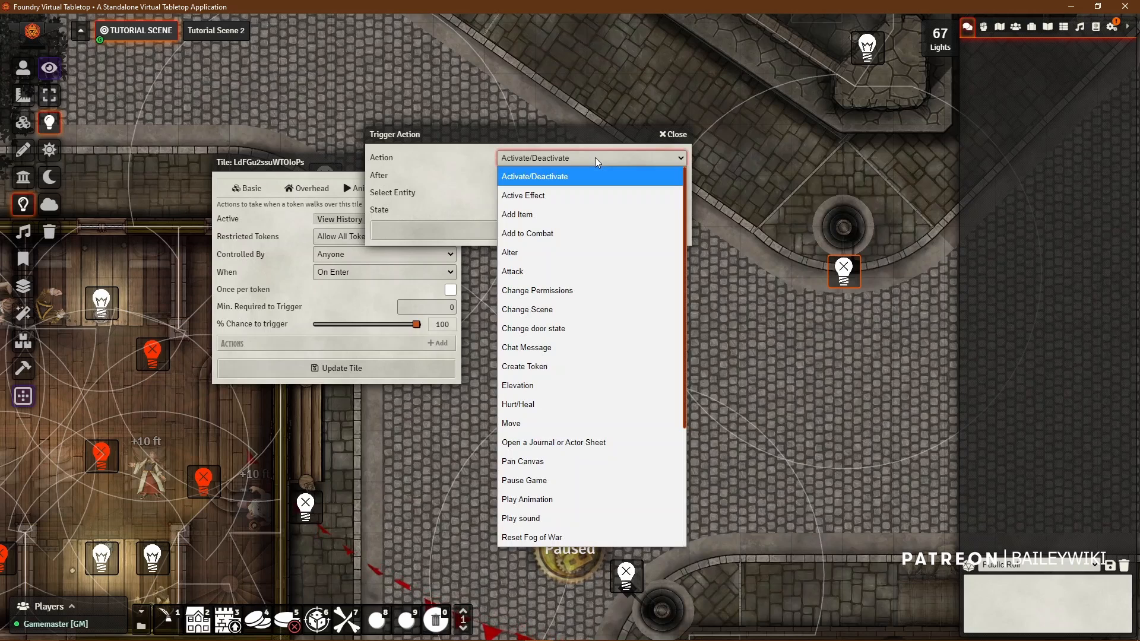
pyautogui.click(532, 194)
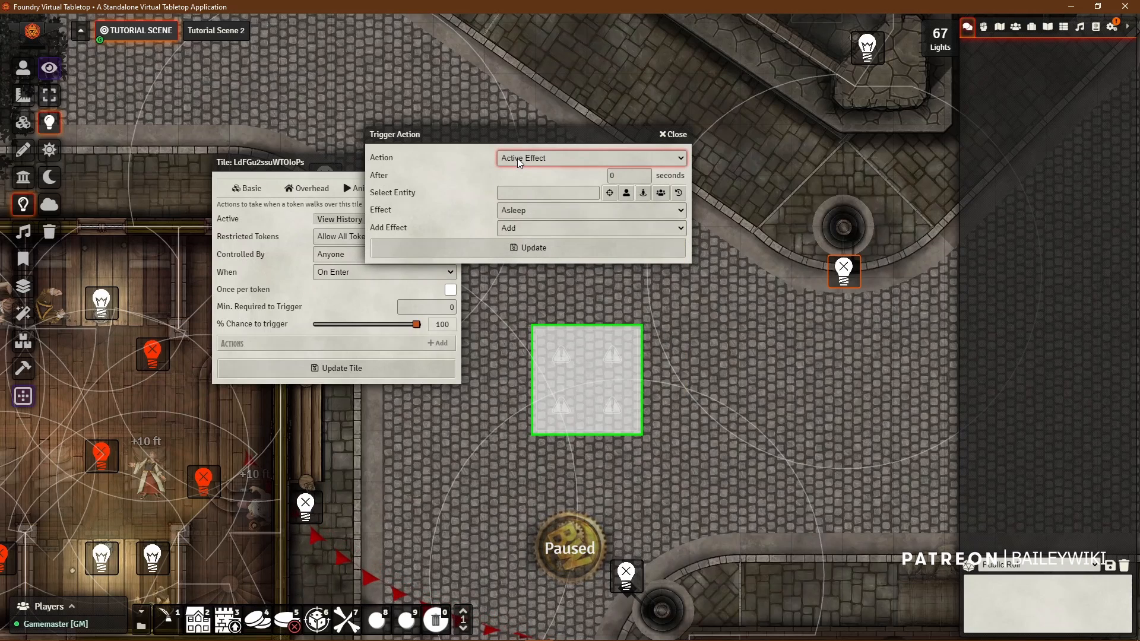
pyautogui.click(540, 210)
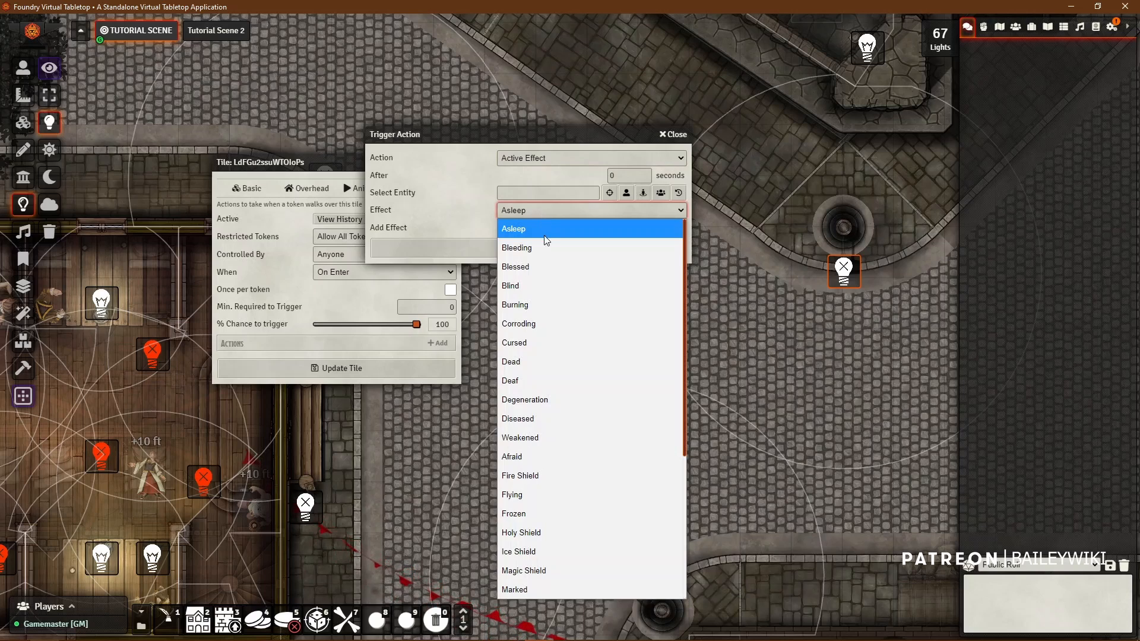
pyautogui.scroll(-4, 544, 305)
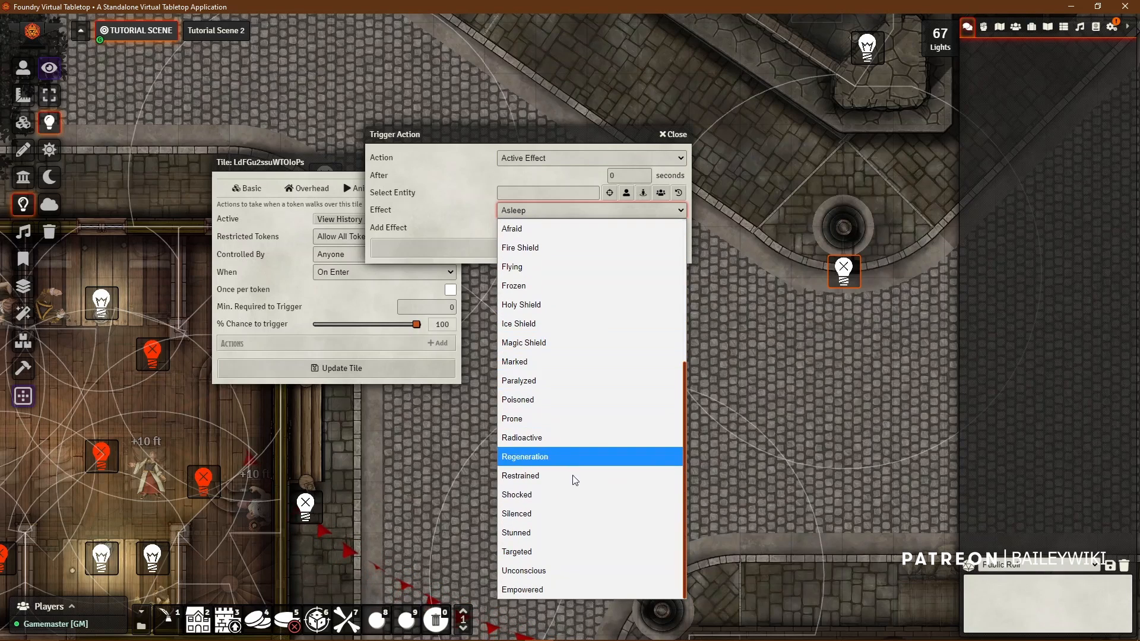
pyautogui.scroll(4, 581, 304)
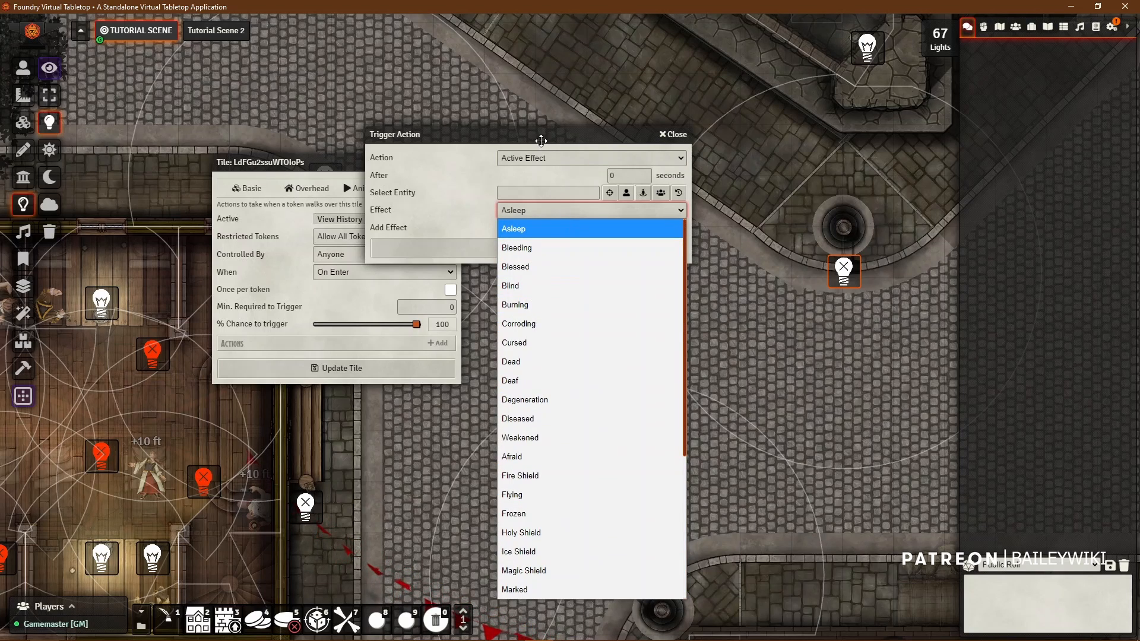
pyautogui.click(515, 135)
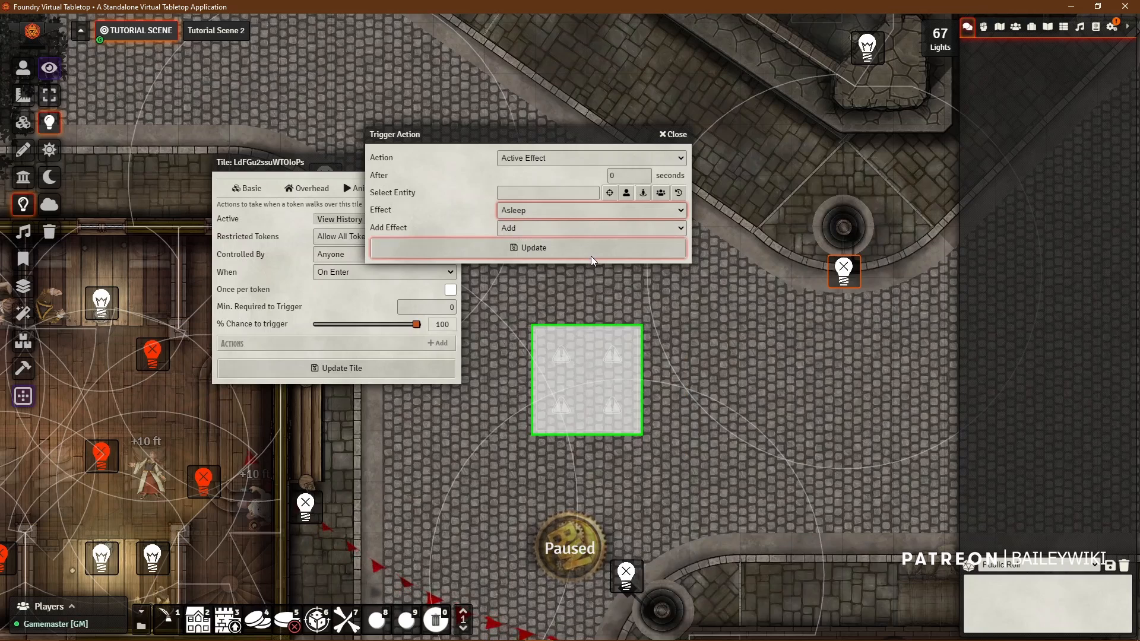
pyautogui.click(545, 234)
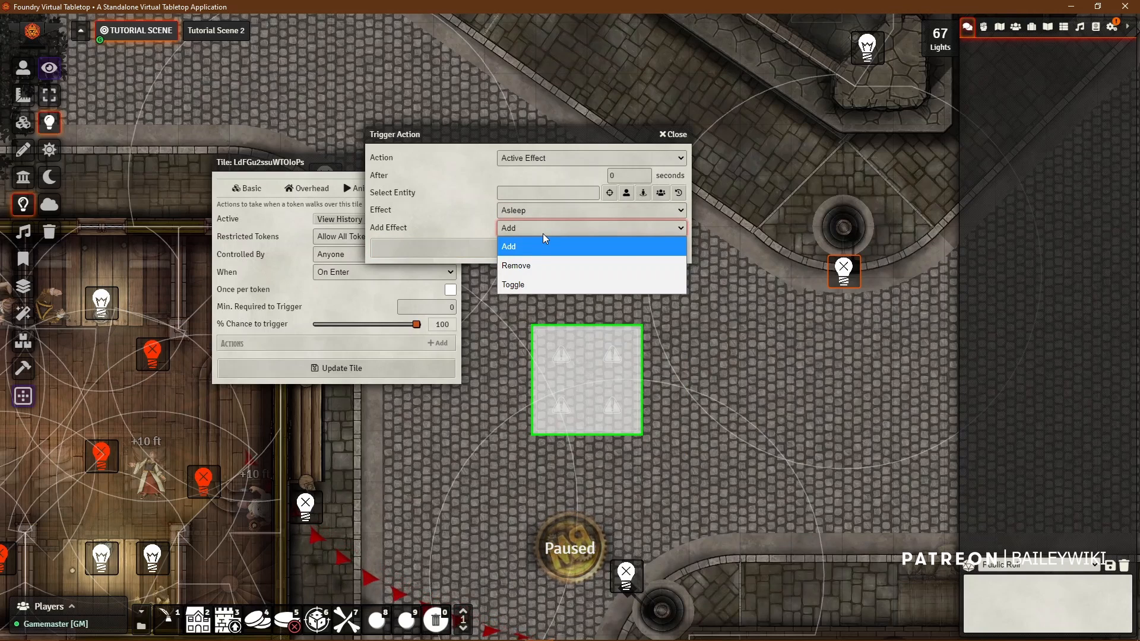
pyautogui.click(532, 231)
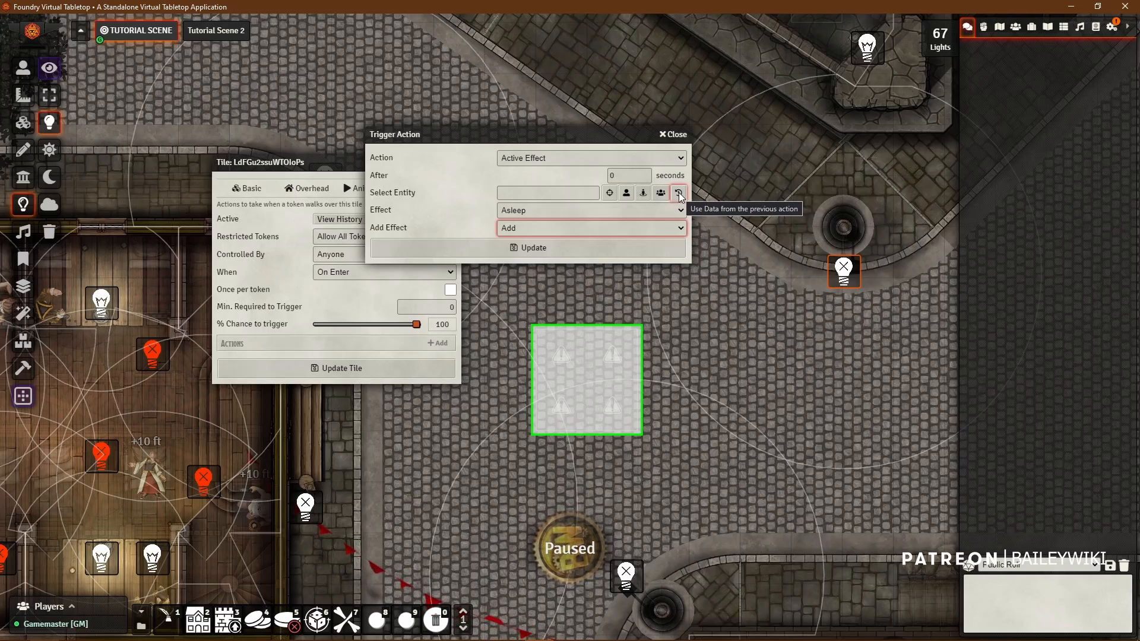
# - Switch the trigger action to Add Item, select Staff of the Magi as the item and clear the After delay
pyautogui.click(551, 158)
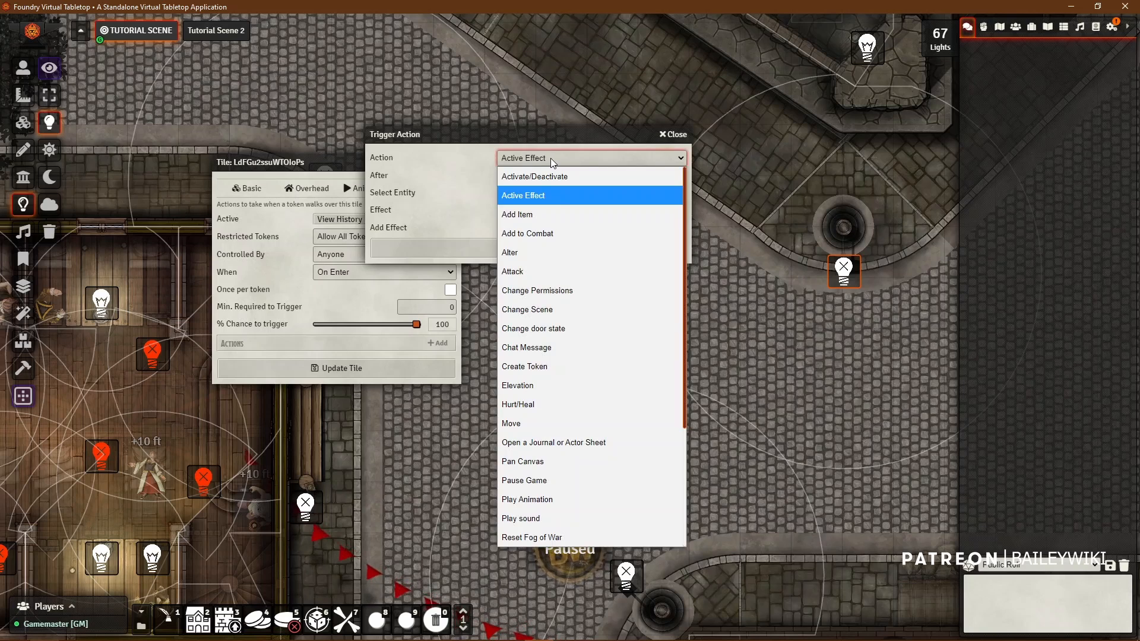
pyautogui.click(547, 214)
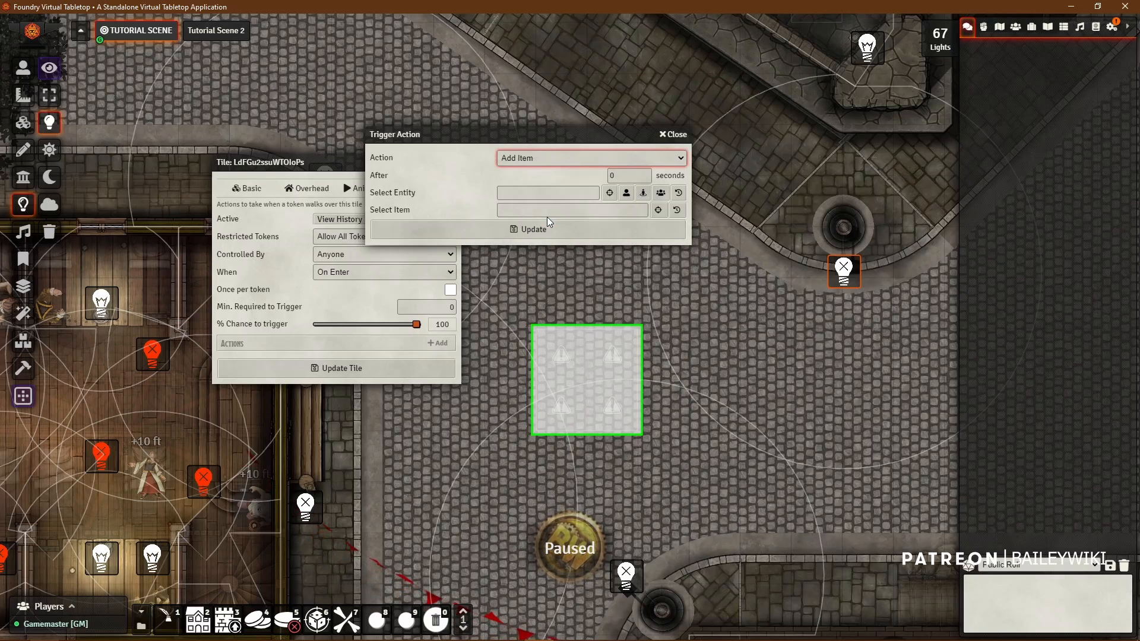
pyautogui.click(657, 211)
pyautogui.click(1031, 28)
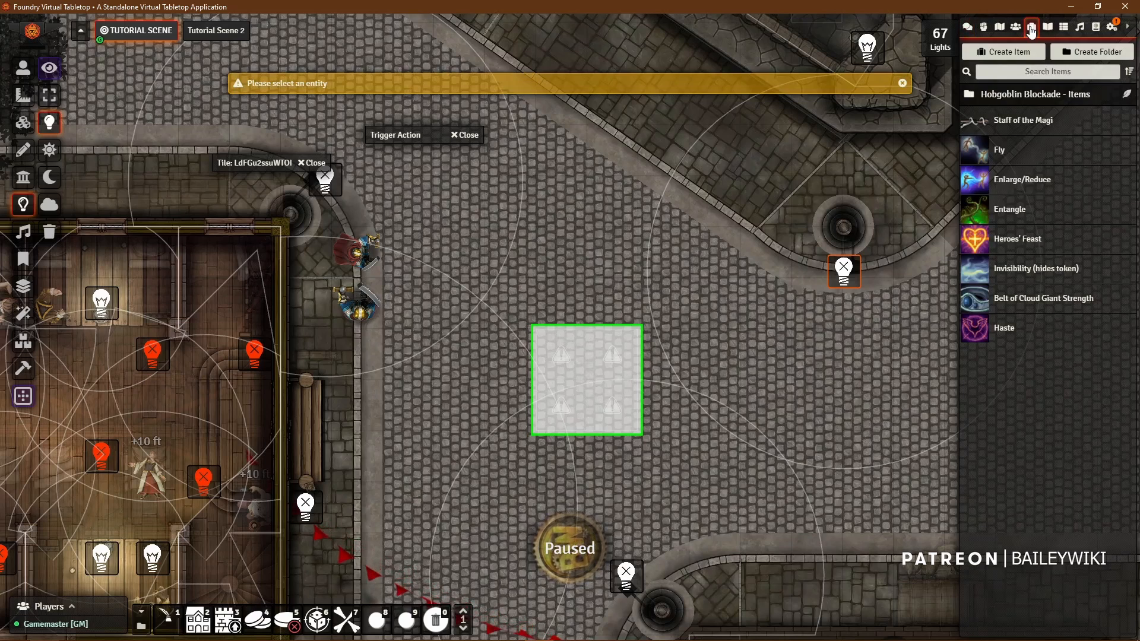
pyautogui.click(1023, 121)
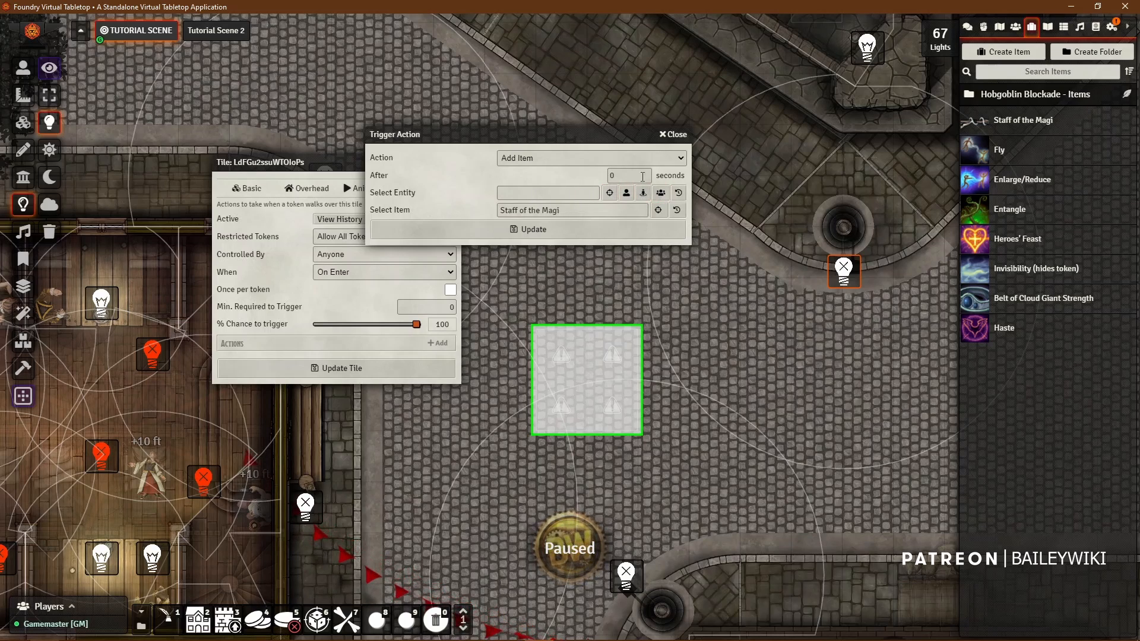
pyautogui.click(632, 175)
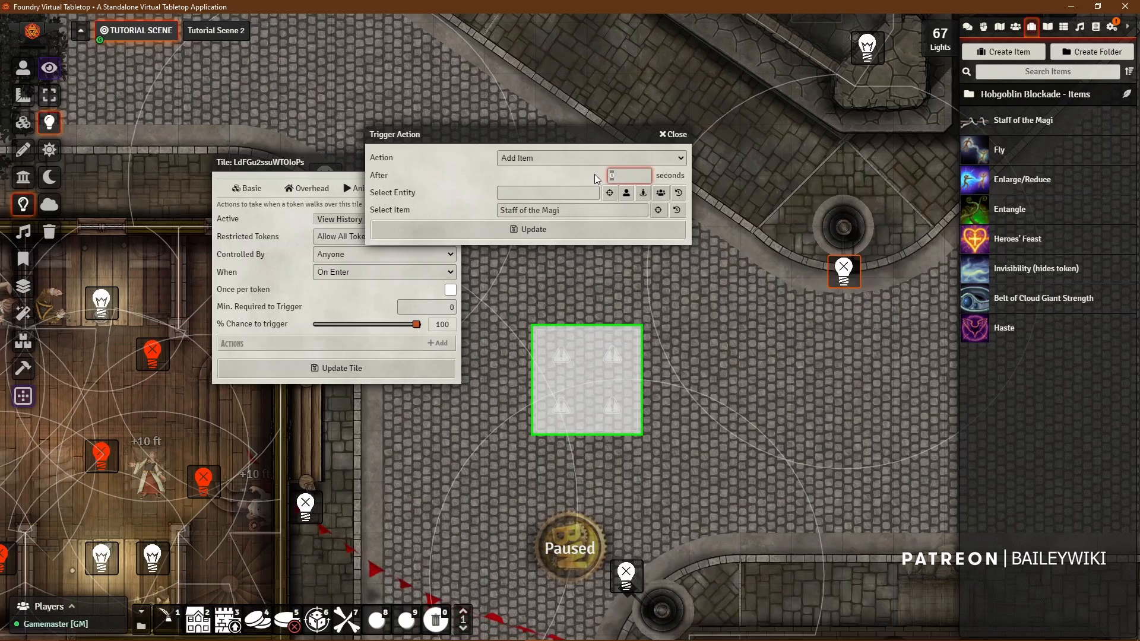
pyautogui.press('BackSpace')
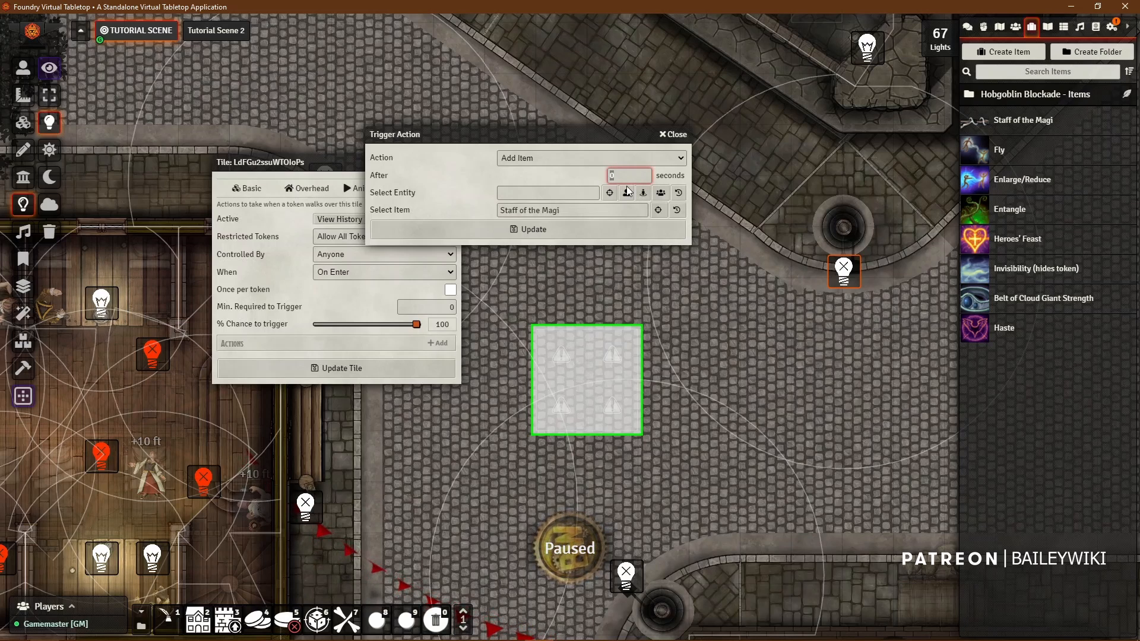
# - Switch the trigger action to Add to Combat and review its entity selection options
pyautogui.click(539, 159)
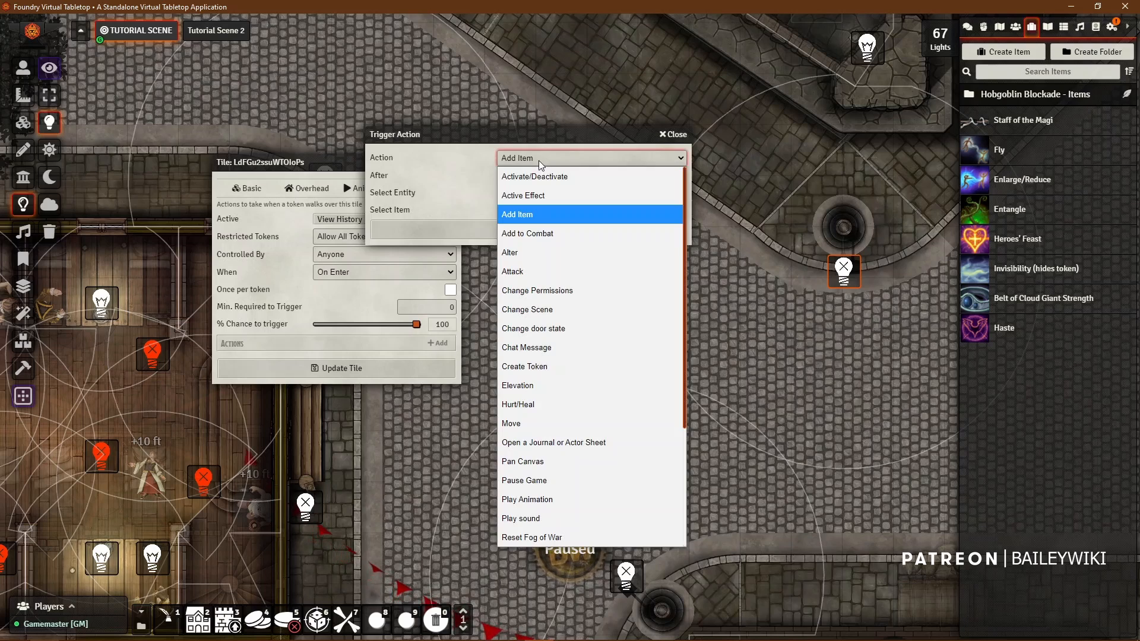
pyautogui.click(547, 236)
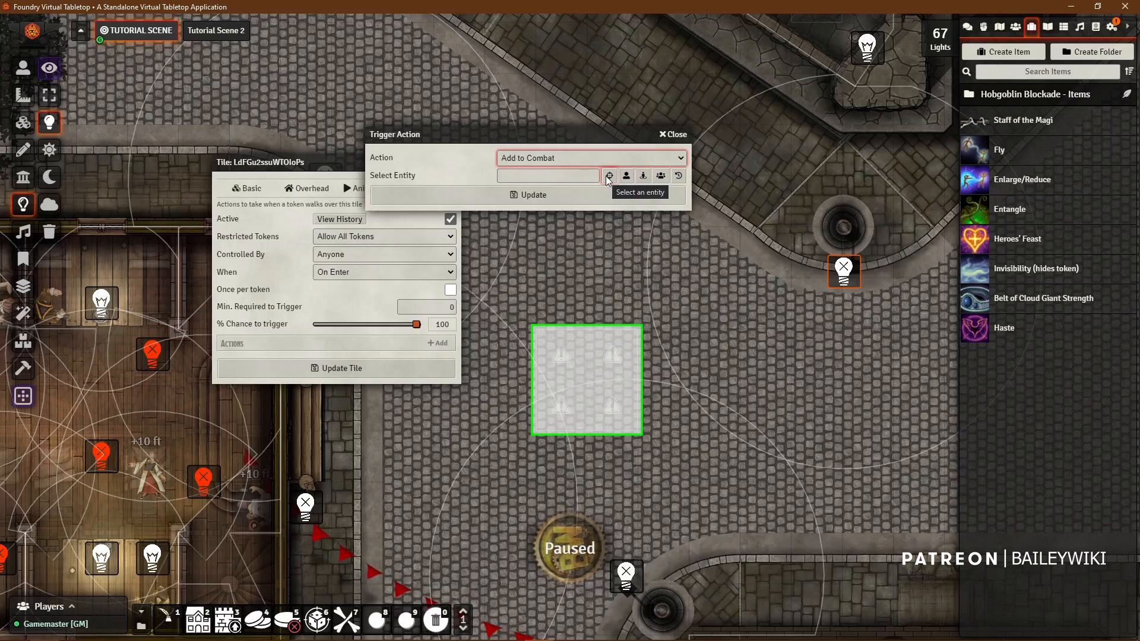
pyautogui.click(563, 155)
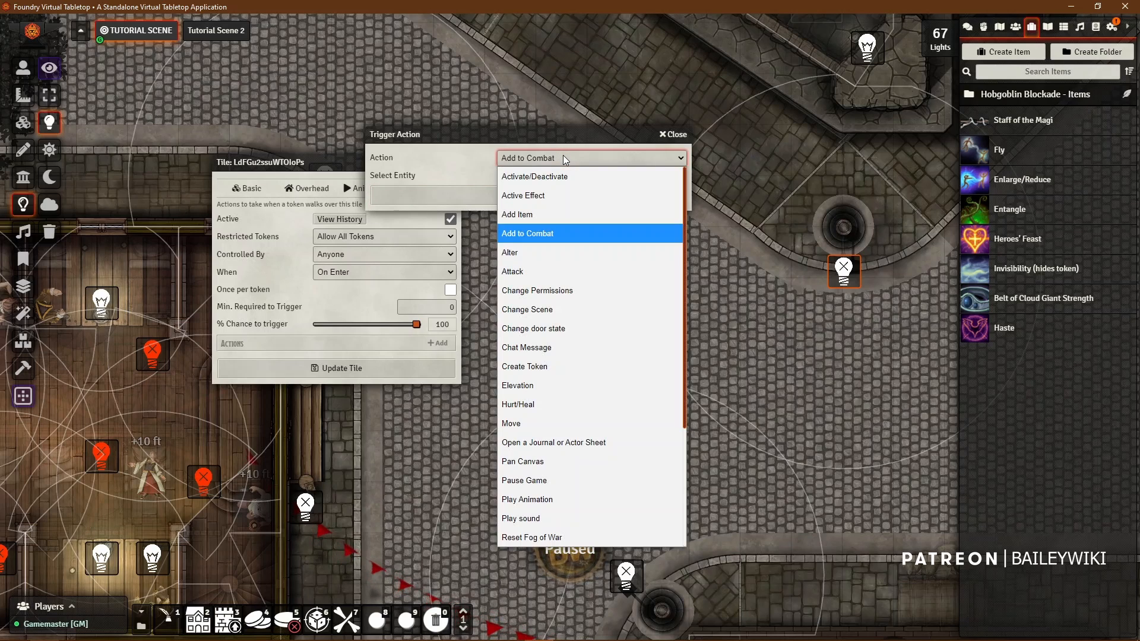
pyautogui.click(554, 156)
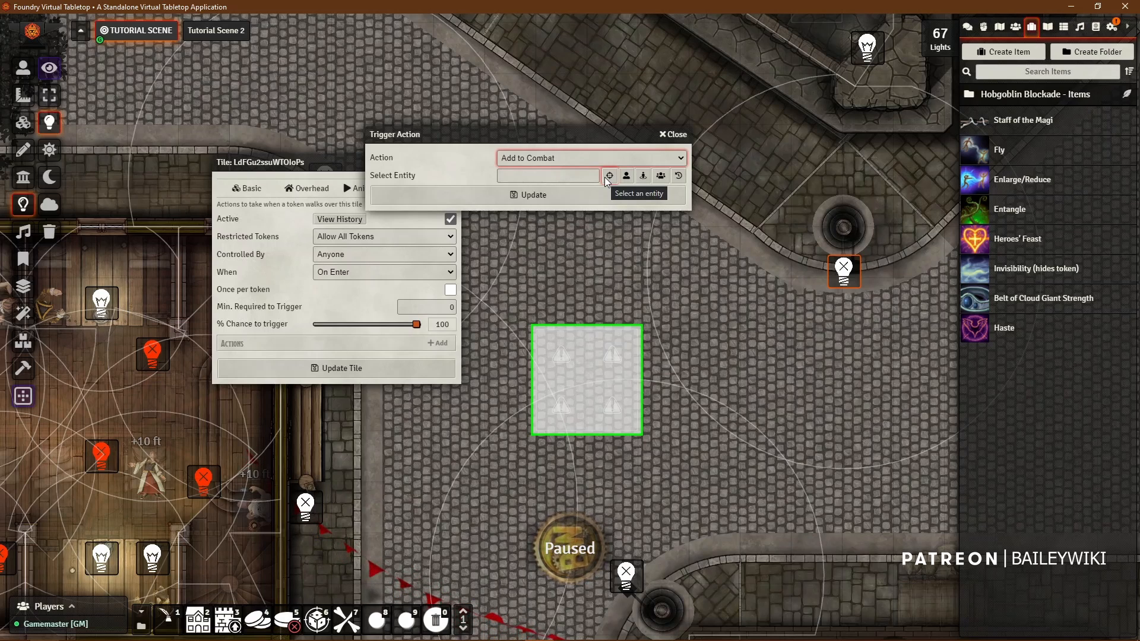
# - Switch the trigger action to Alter and try str as the attribute with d6 as the value
pyautogui.click(632, 159)
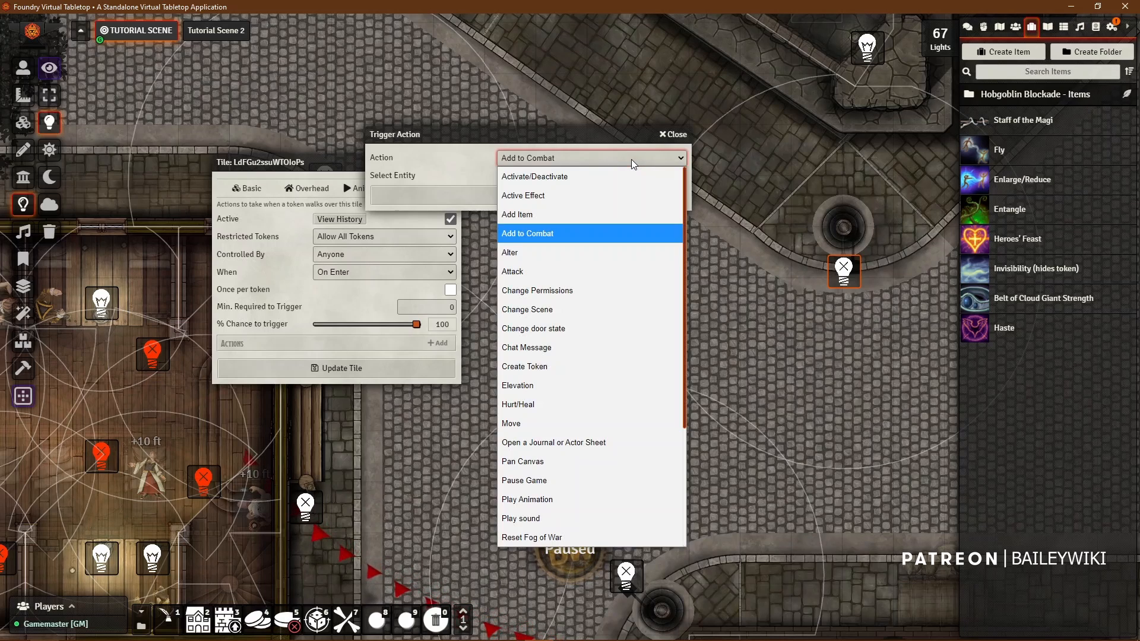
pyautogui.click(529, 248)
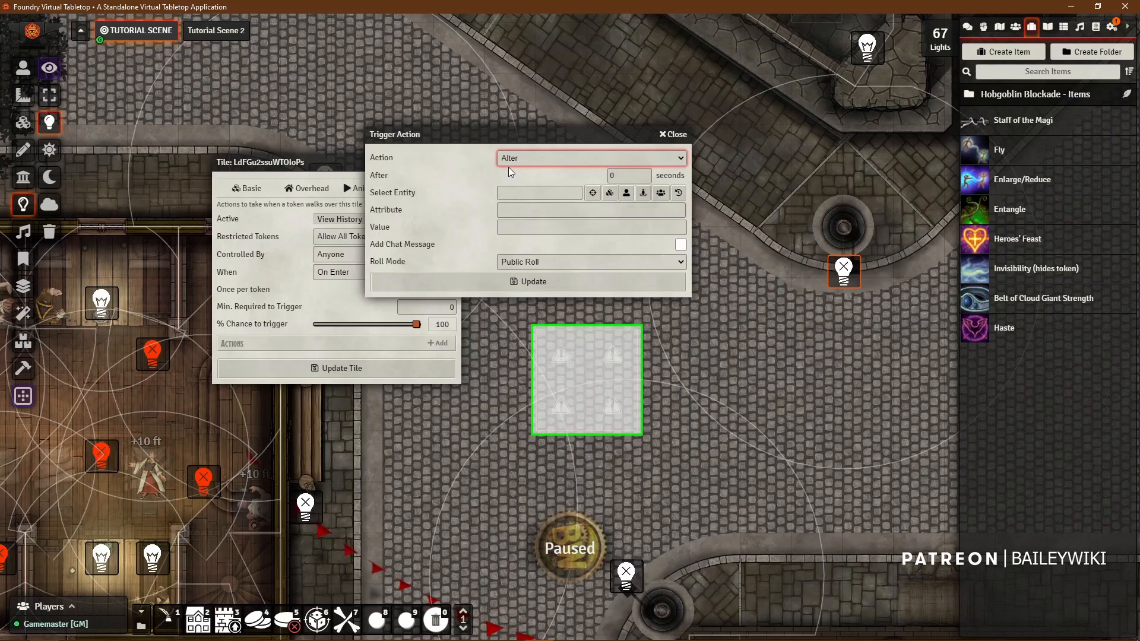
pyautogui.click(574, 211)
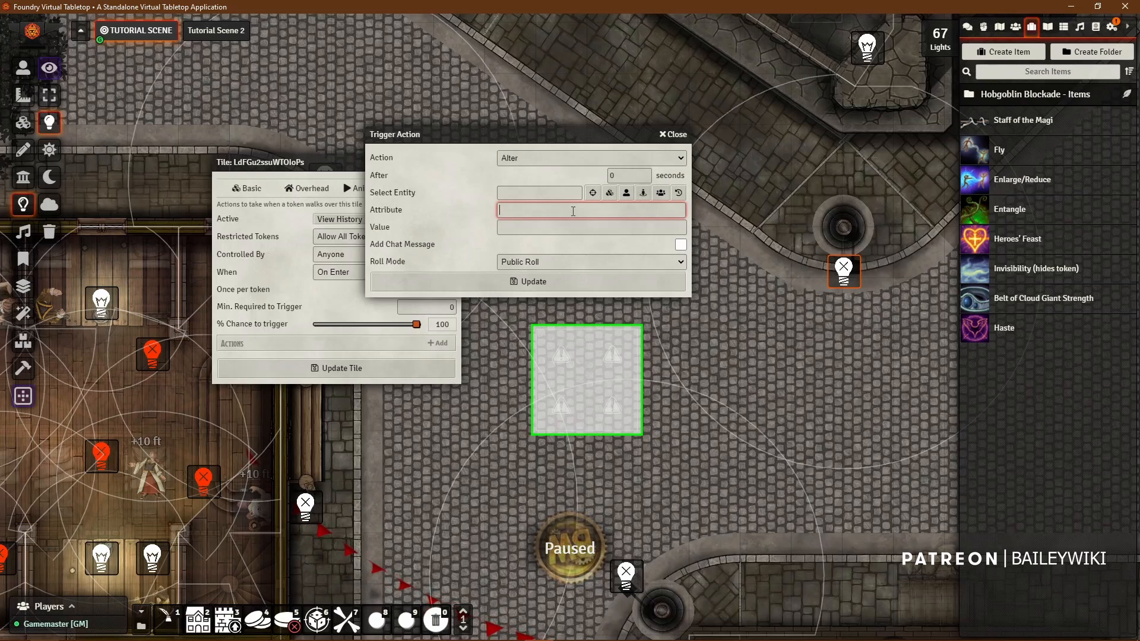
pyautogui.write('str')
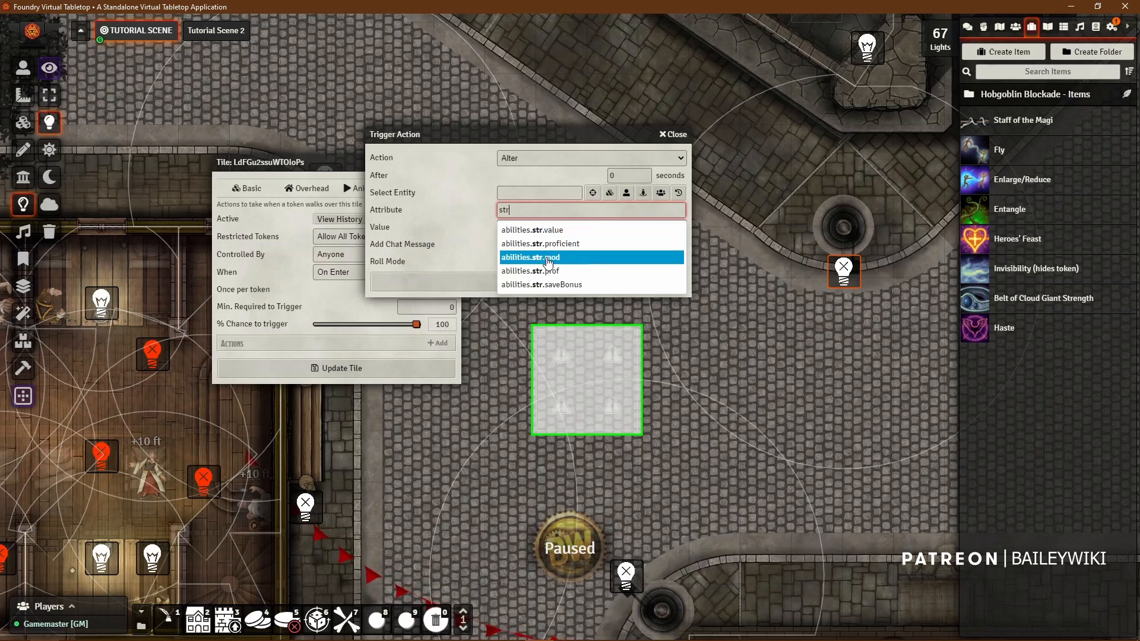
pyautogui.click(464, 207)
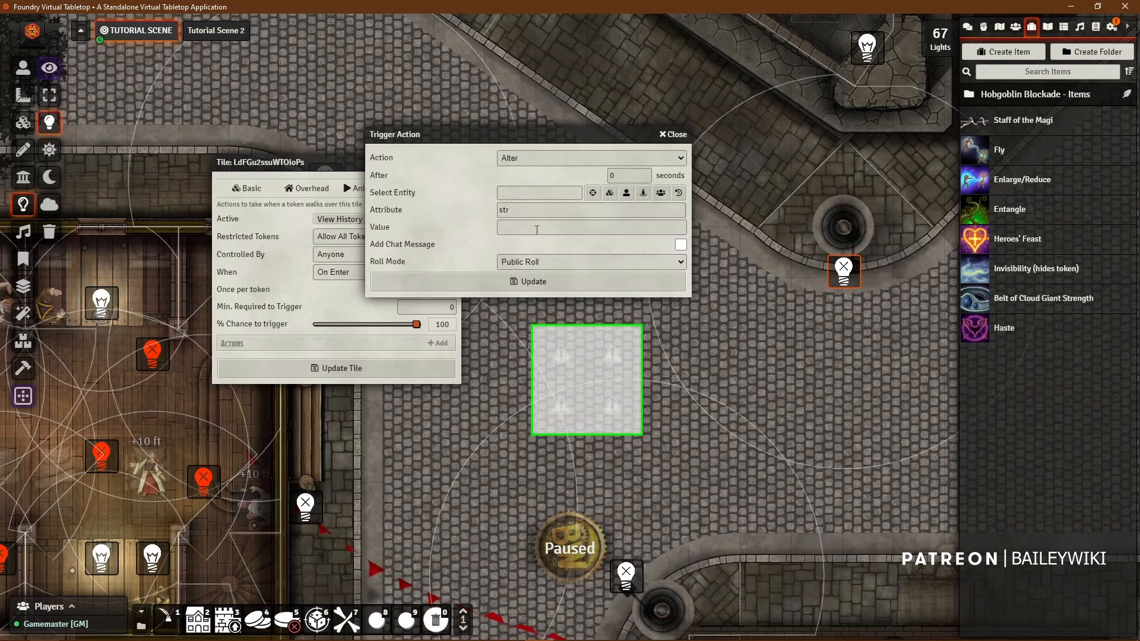
pyautogui.click(551, 231)
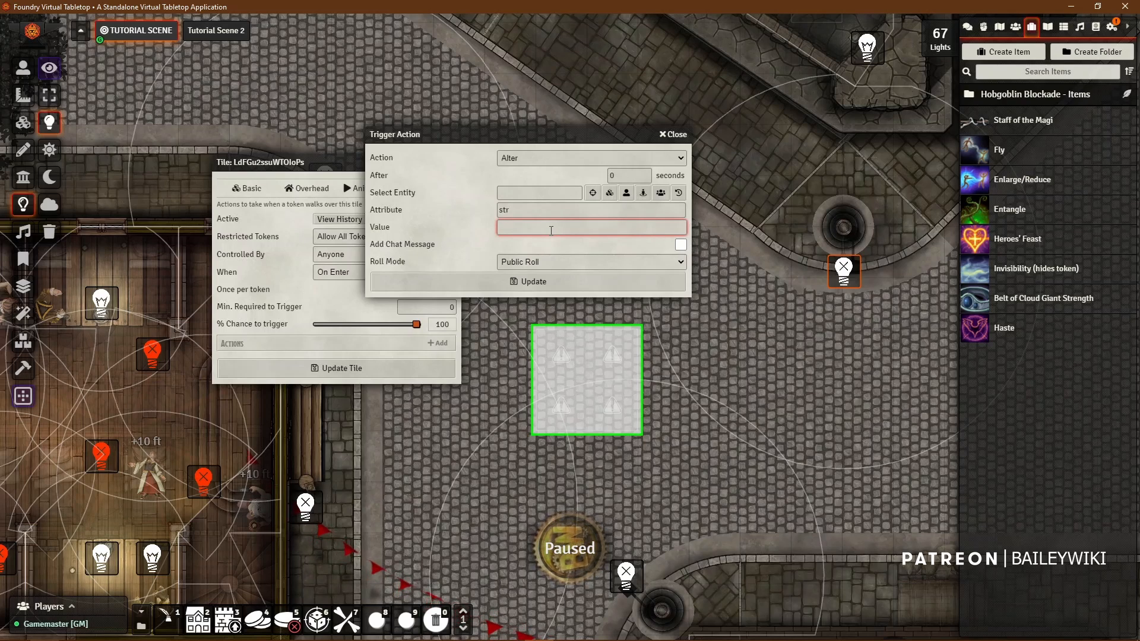
pyautogui.write('d6')
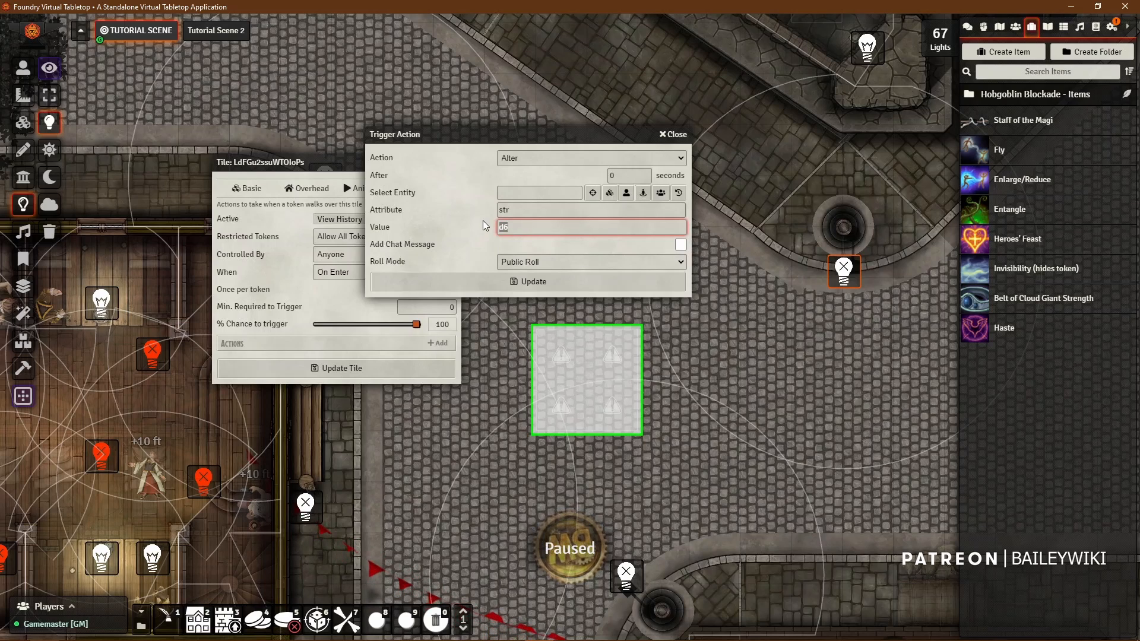
# - Clear the Alter action's value and attribute, and review its Roll Mode options
pyautogui.press('BackSpace')
pyautogui.moveTo(535, 207); pyautogui.dragTo(465, 203)
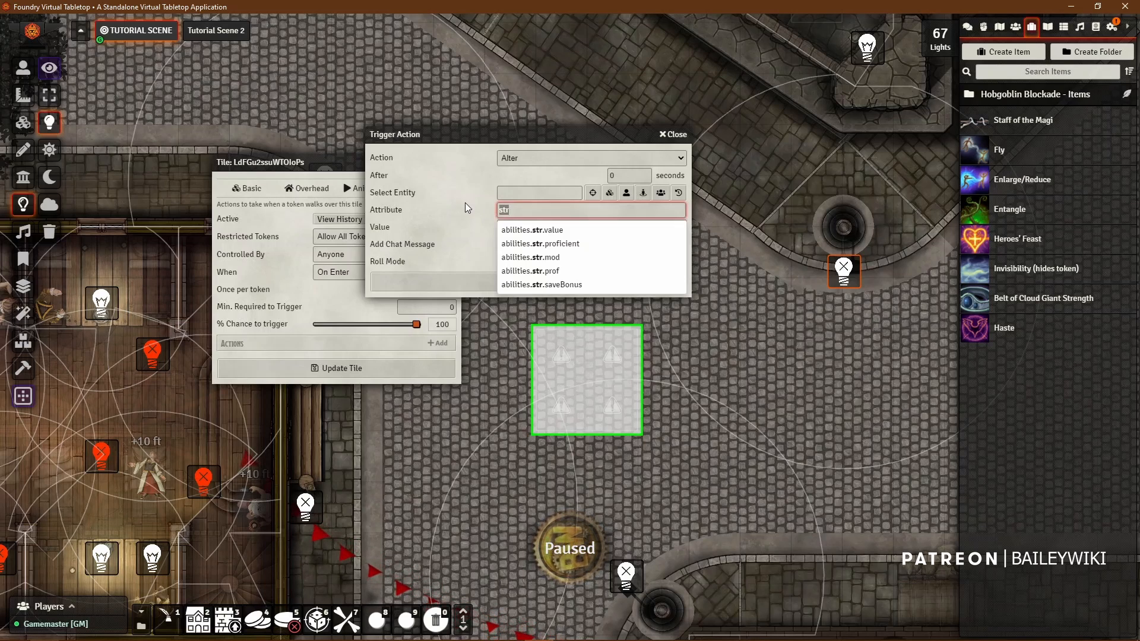
pyautogui.press('BackSpace')
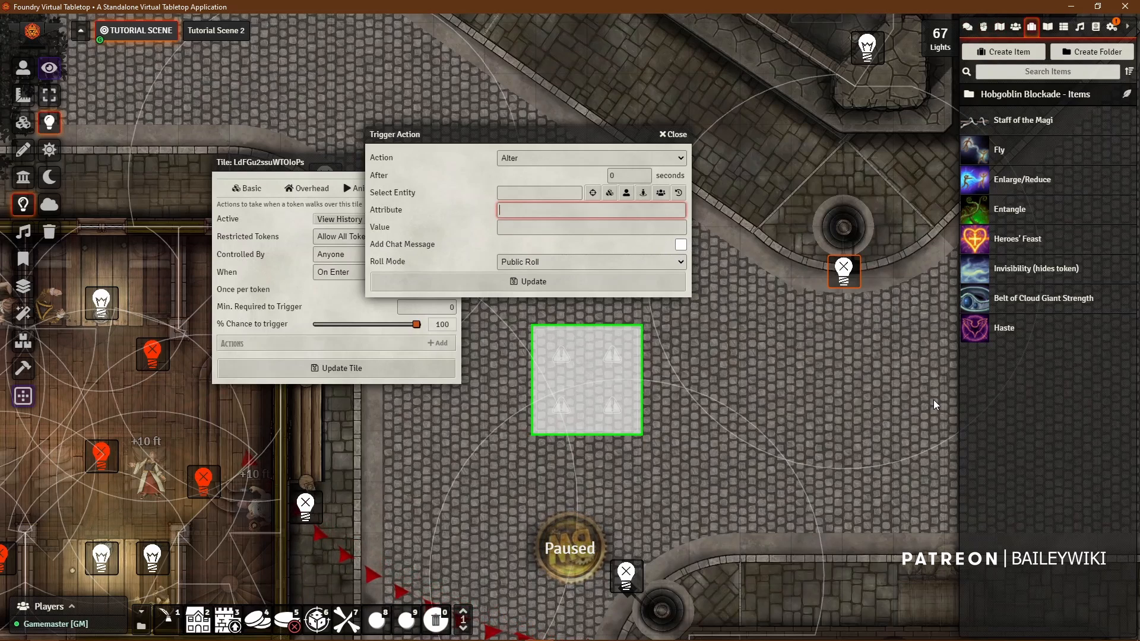
pyautogui.click(537, 262)
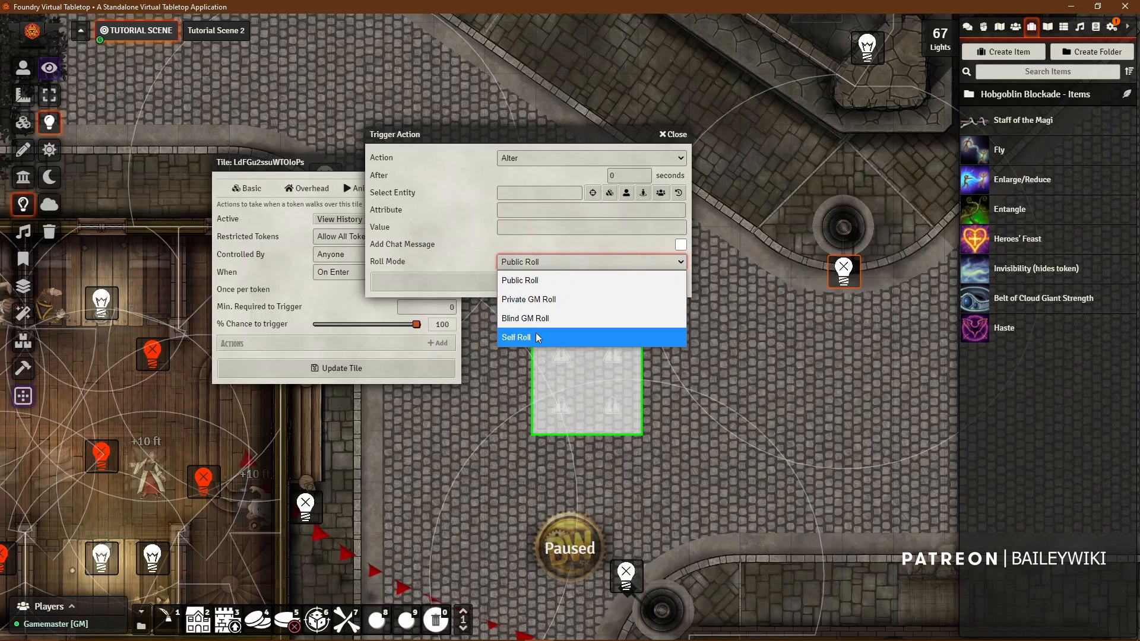
pyautogui.click(479, 245)
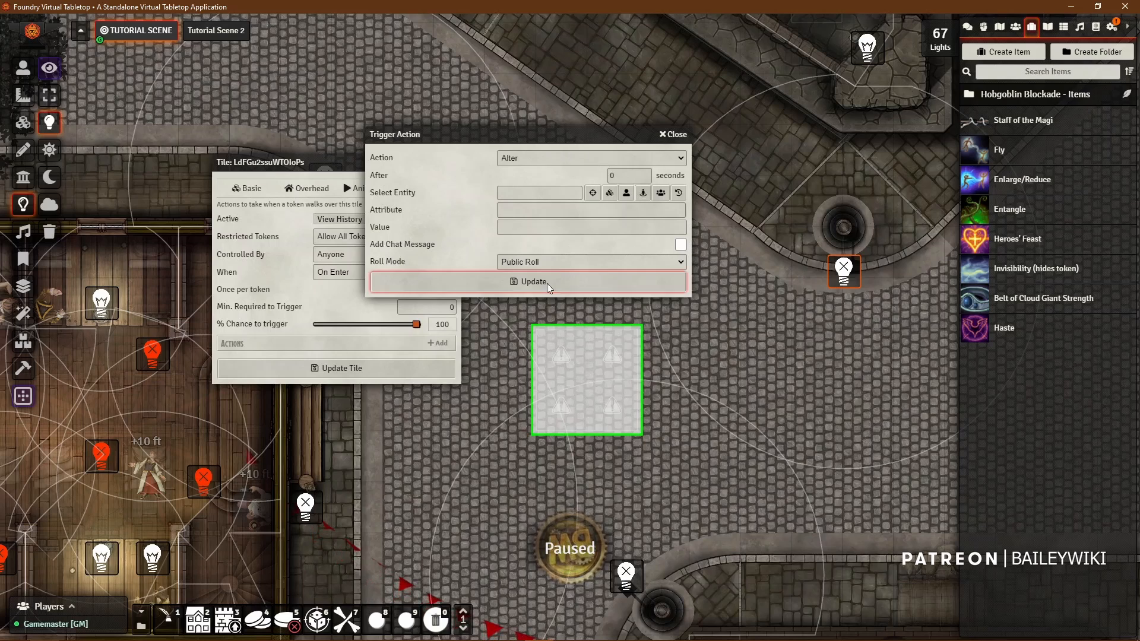
# - Switch the trigger action to Attack and check its Select Actor and Attack fields
pyautogui.click(546, 158)
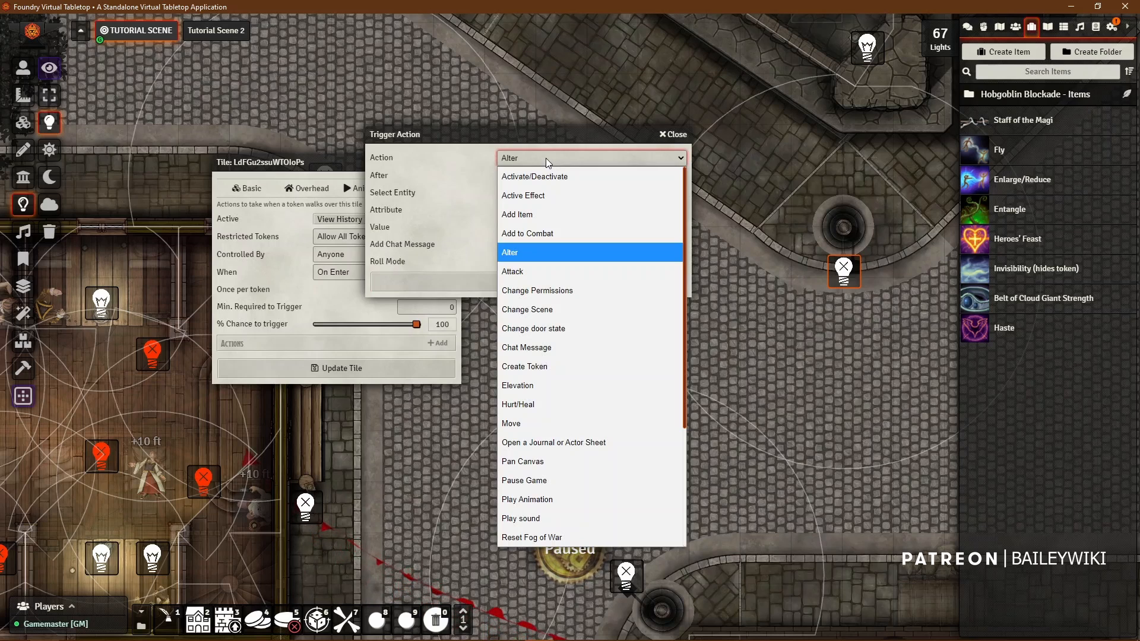
pyautogui.click(540, 272)
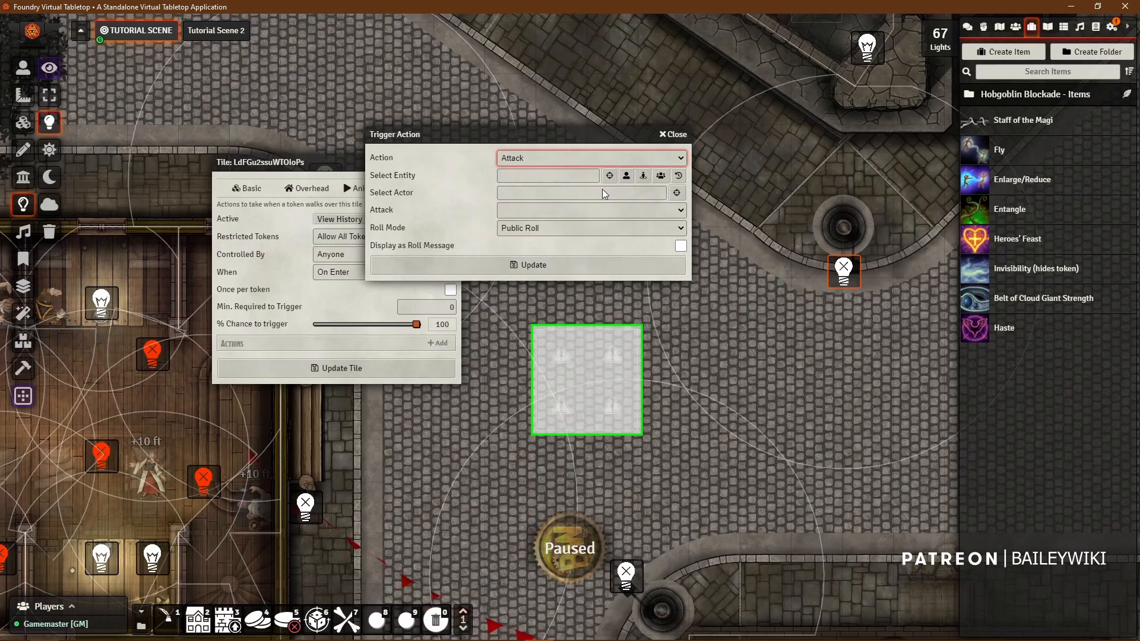
pyautogui.click(584, 193)
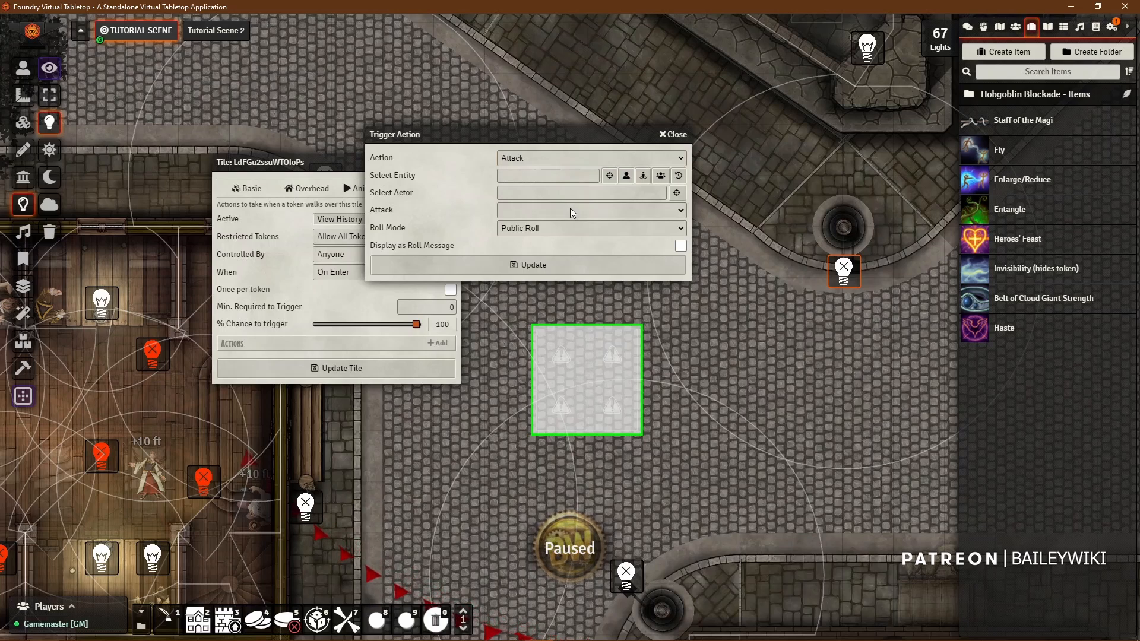
pyautogui.click(570, 209)
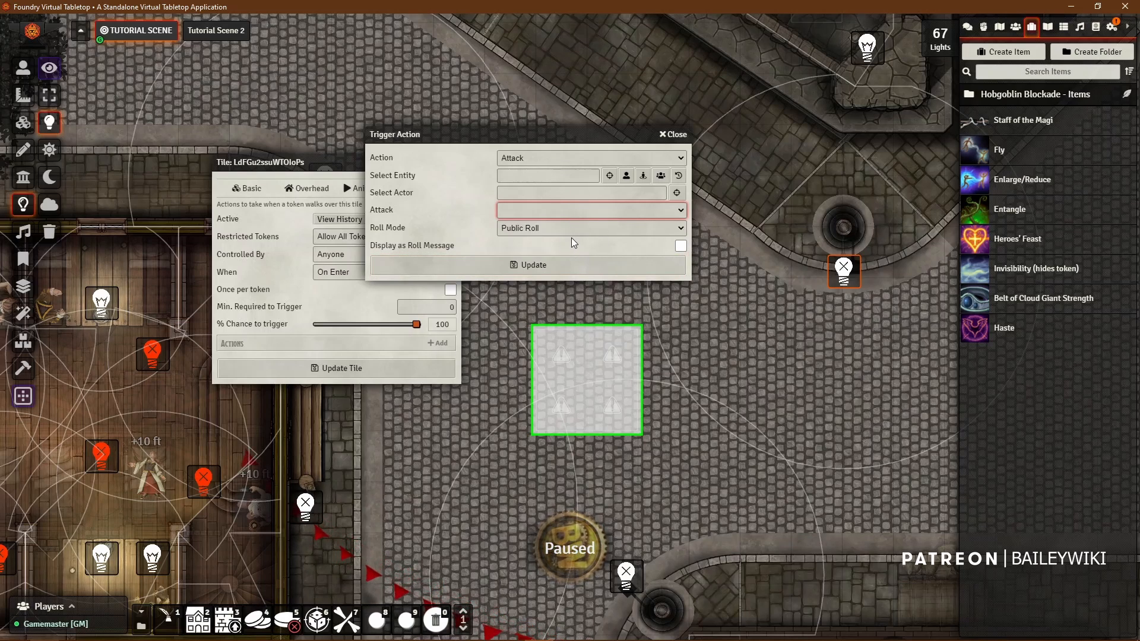
# - Switch the trigger action to Change Permissions and review its Change For and Permission options, checking the journal and item directories
pyautogui.click(543, 159)
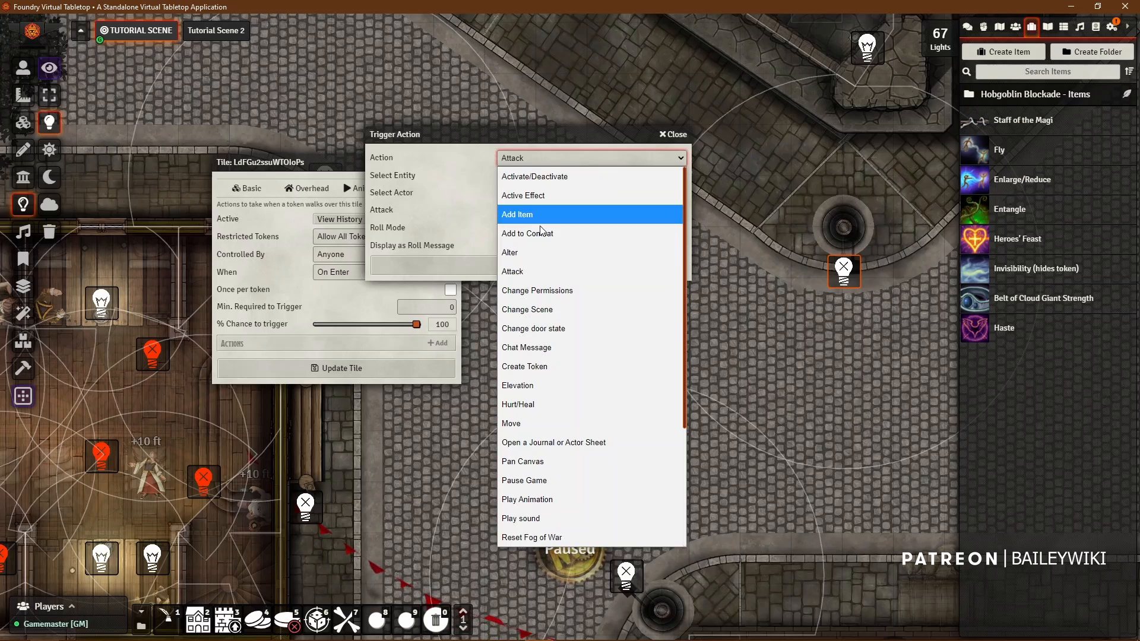
pyautogui.click(547, 290)
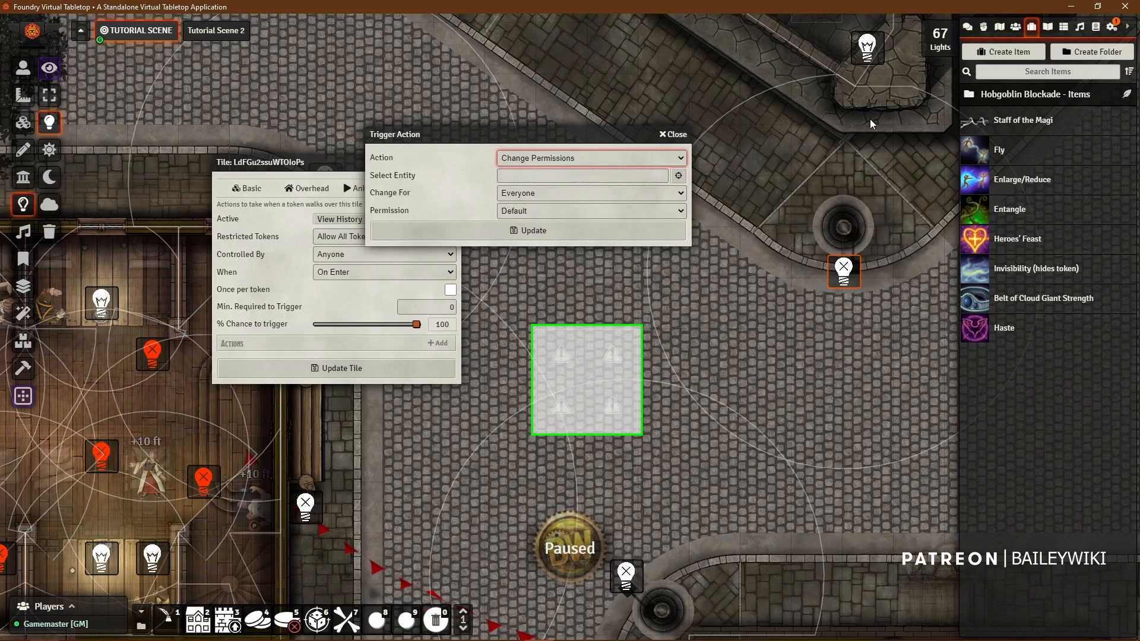
pyautogui.click(1048, 27)
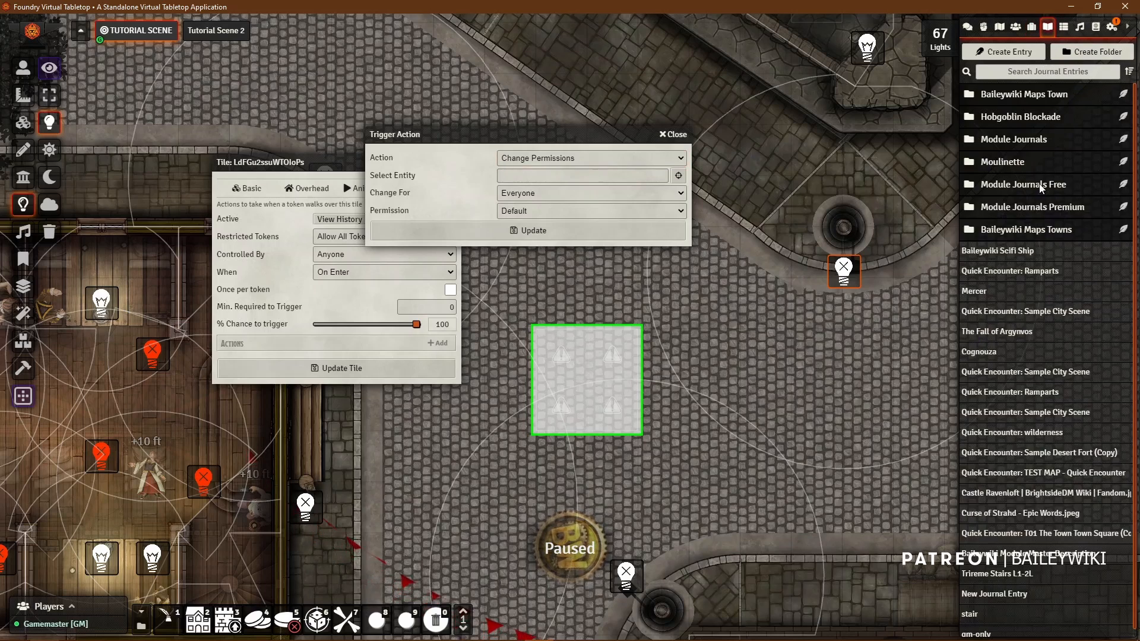
pyautogui.click(1030, 26)
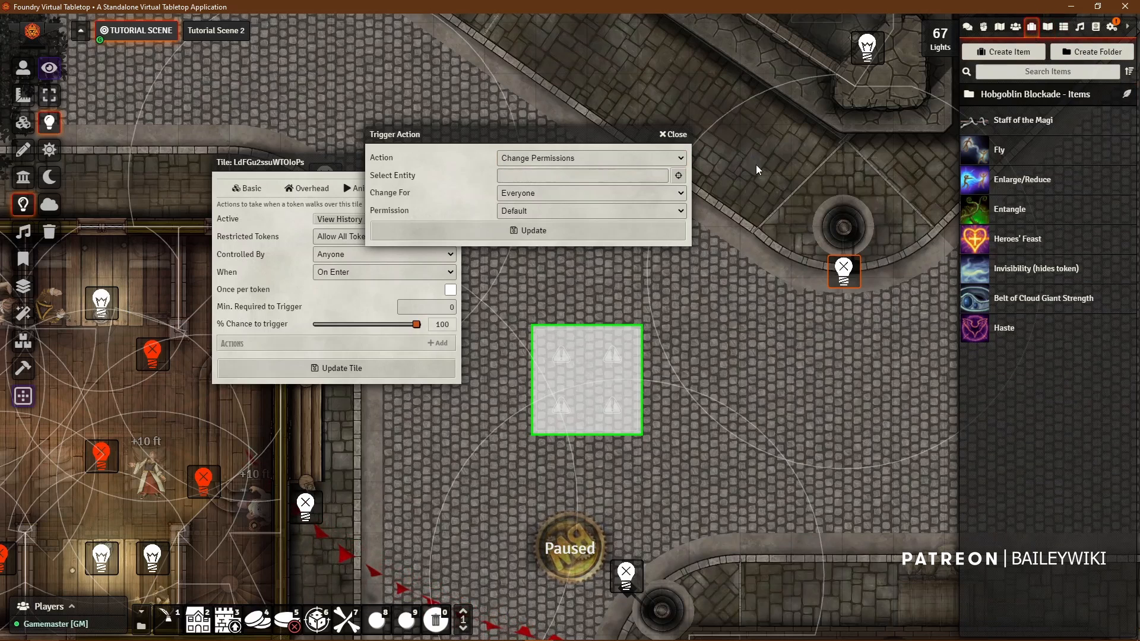
pyautogui.click(543, 193)
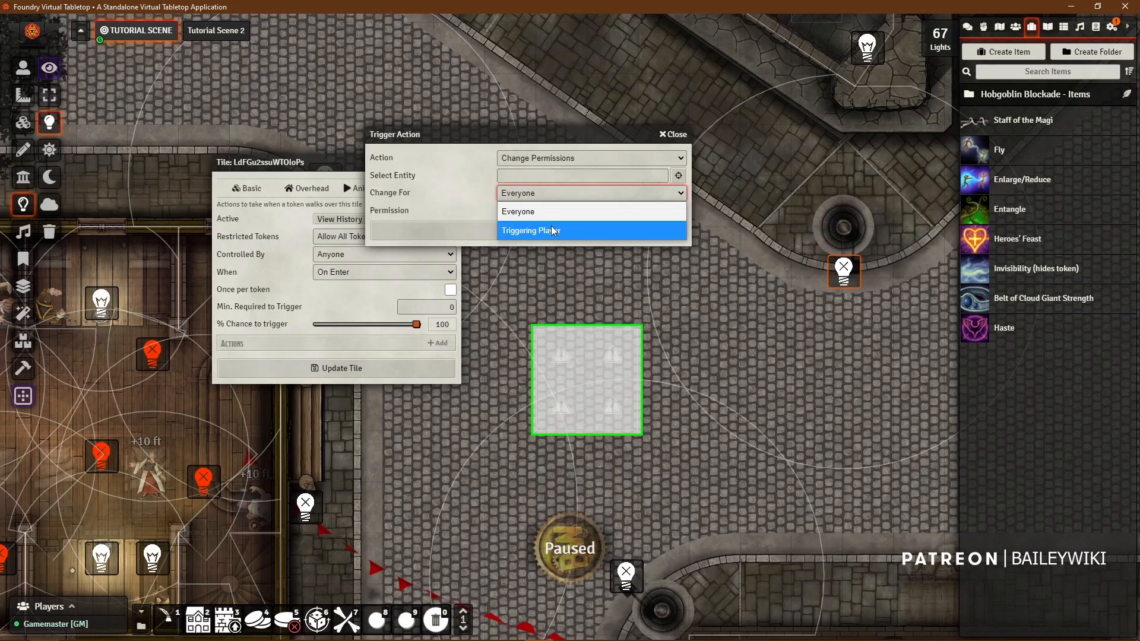
pyautogui.click(458, 197)
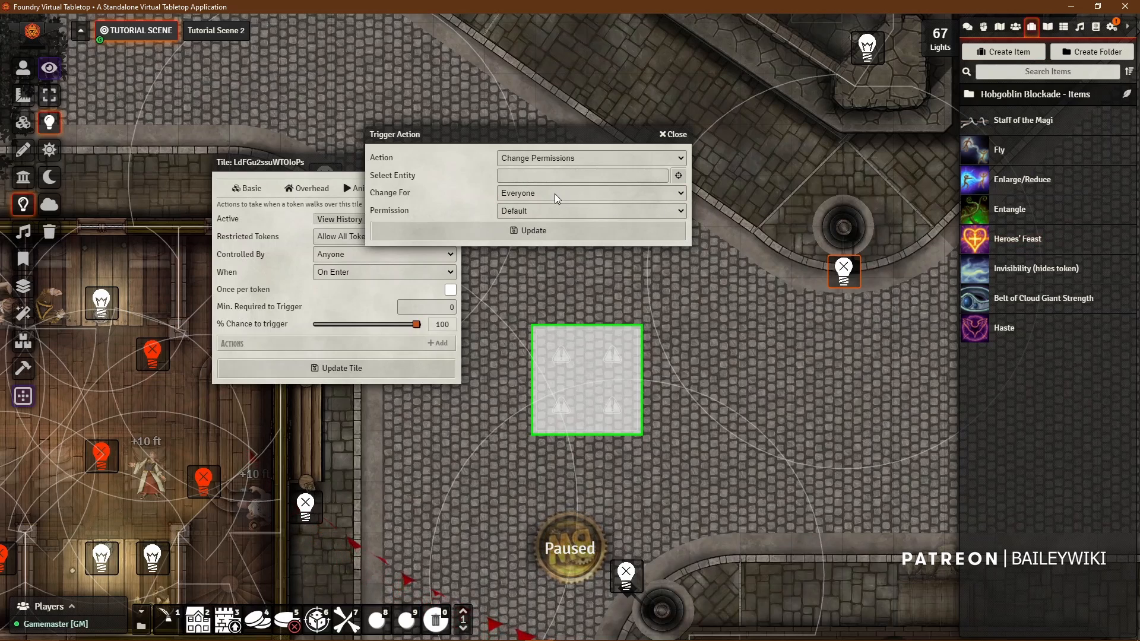
pyautogui.click(549, 215)
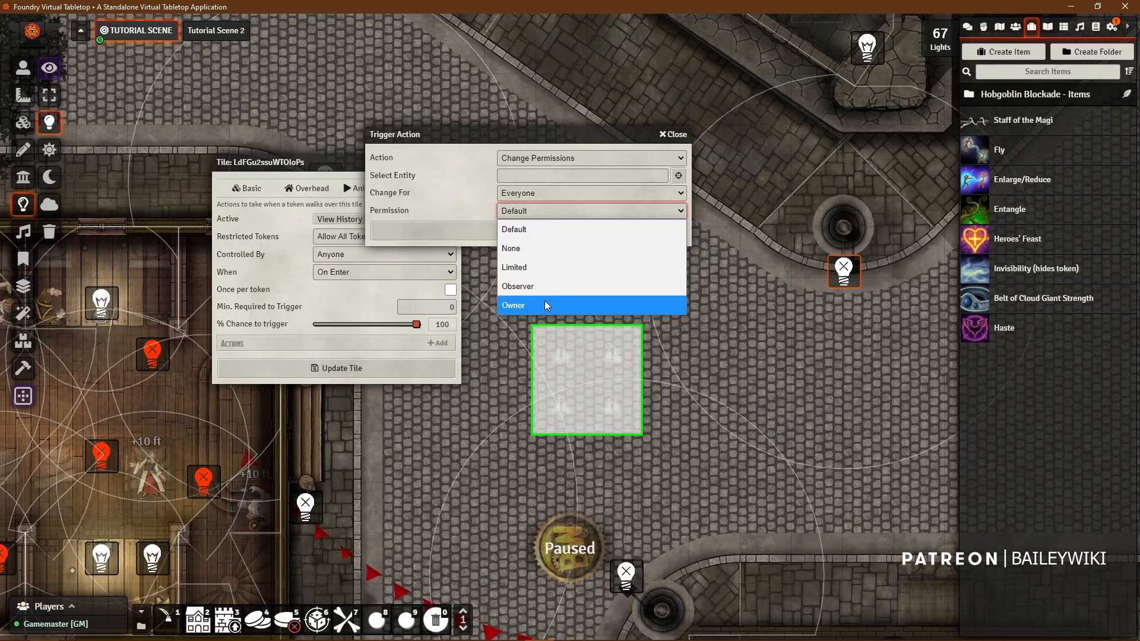
pyautogui.click(470, 185)
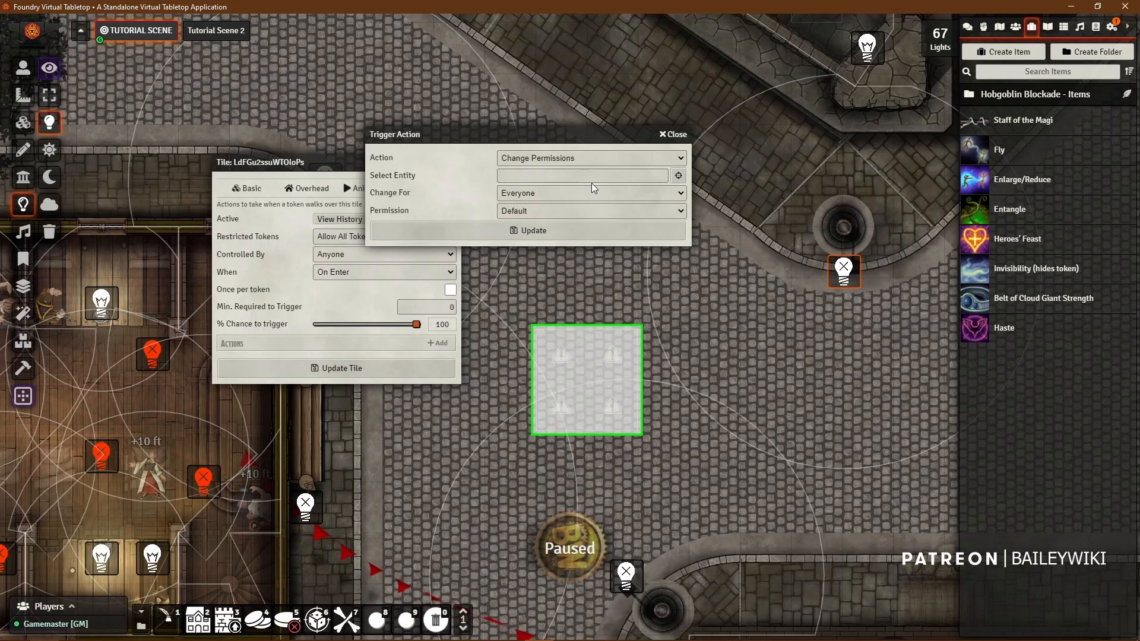
# - Switch the trigger action to Change Scene and review the scenes it can target
pyautogui.click(564, 157)
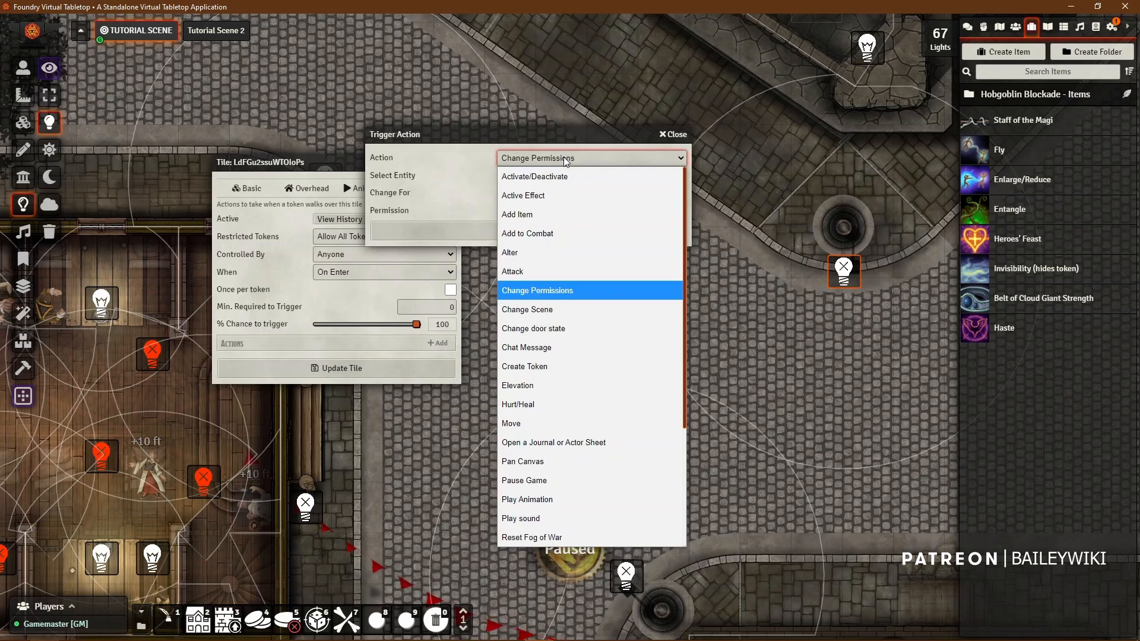
pyautogui.click(544, 311)
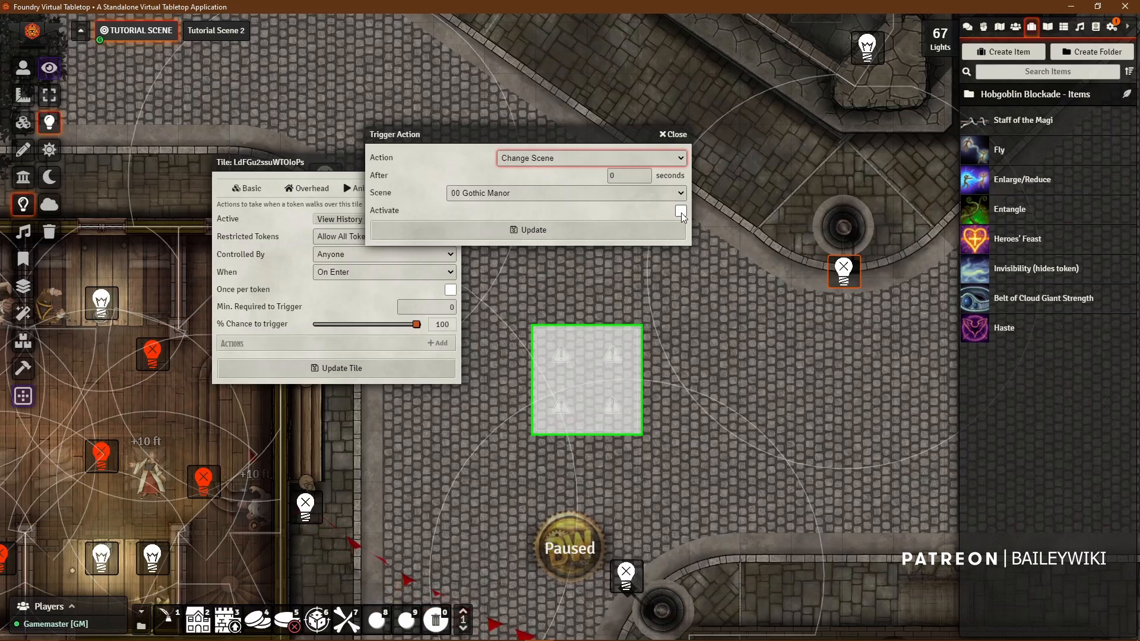
pyautogui.click(642, 195)
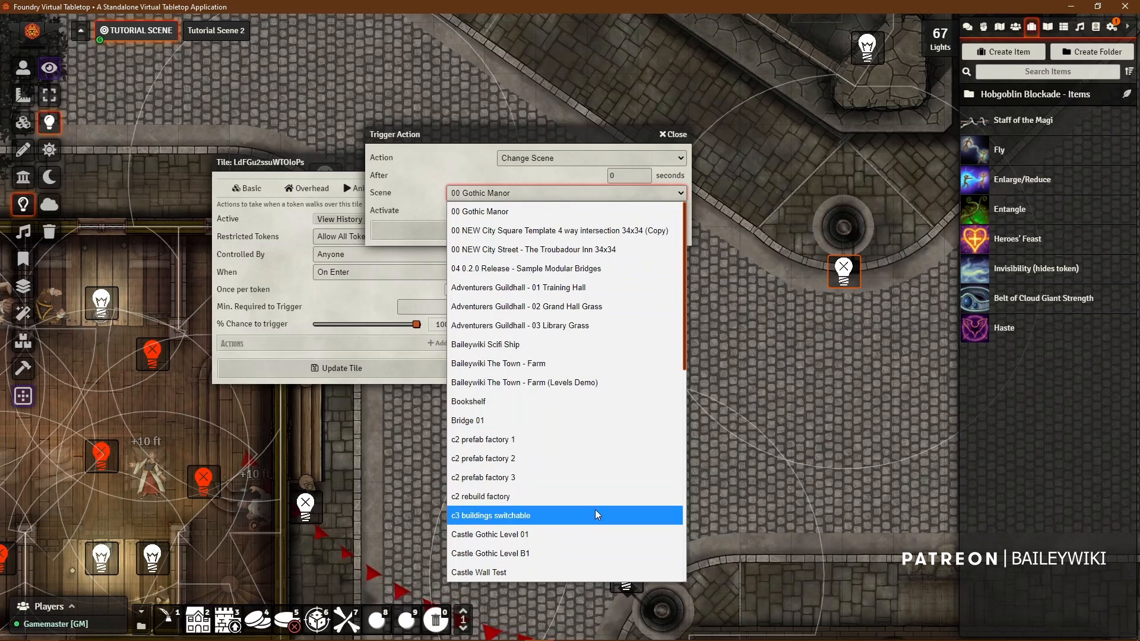
pyautogui.click(473, 136)
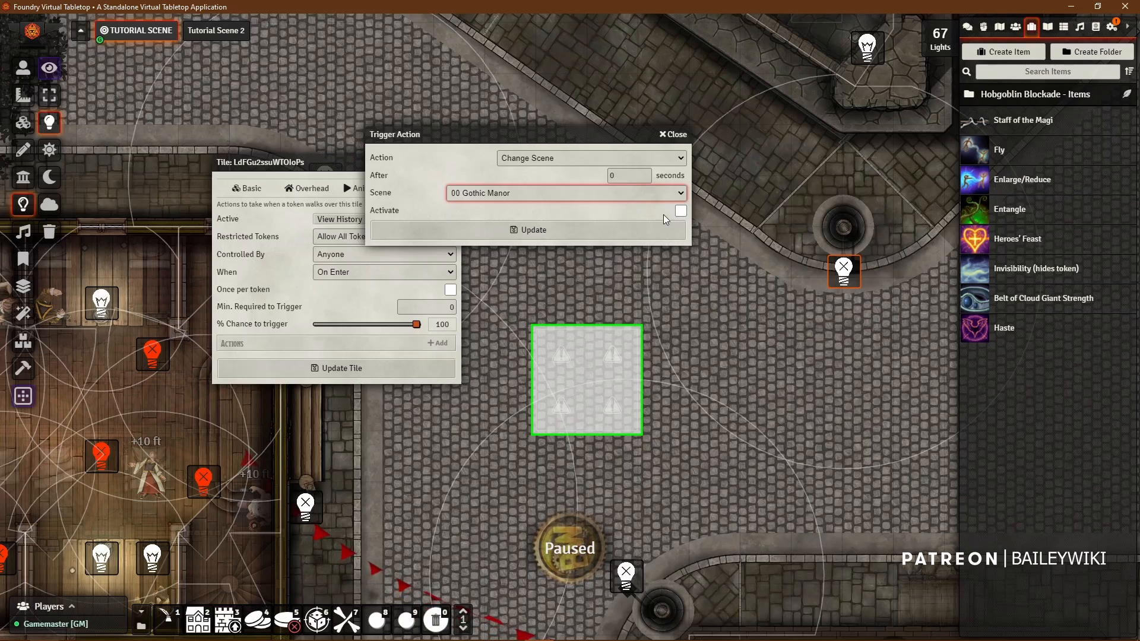
# - Preview the Change door state settings, and switch the trigger action to Chat Message to review its For options
pyautogui.click(596, 156)
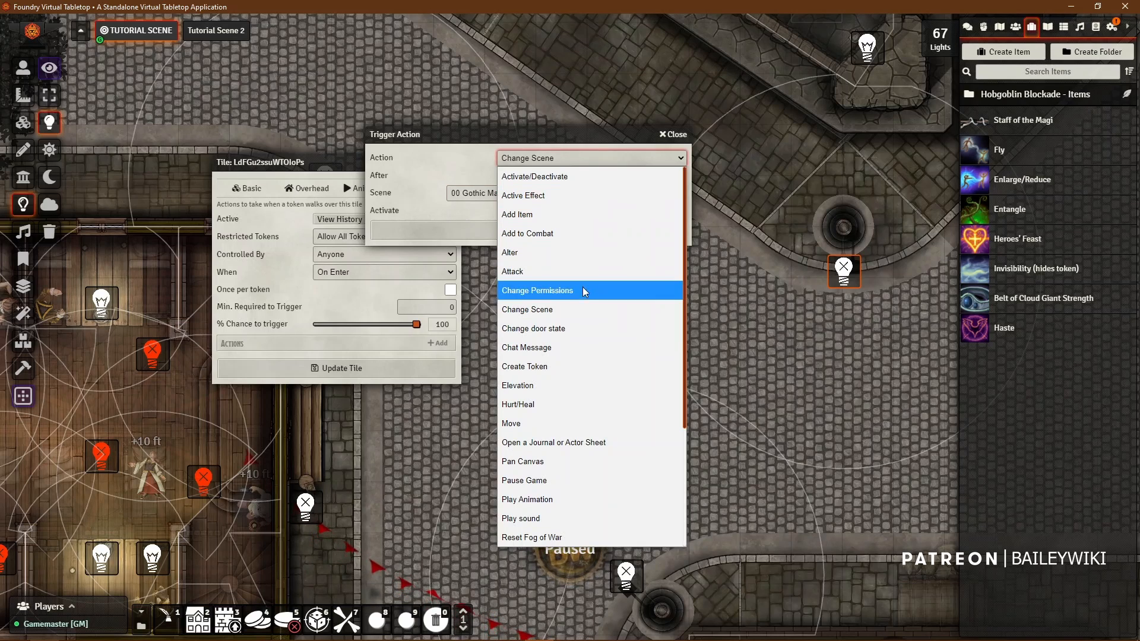
pyautogui.click(546, 329)
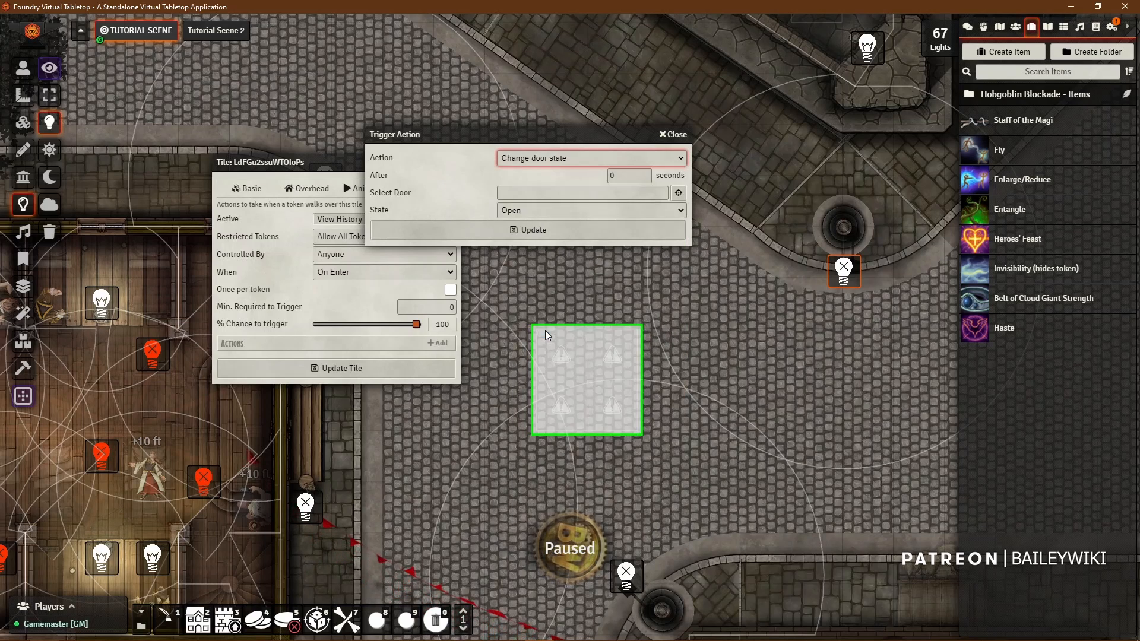
pyautogui.click(561, 158)
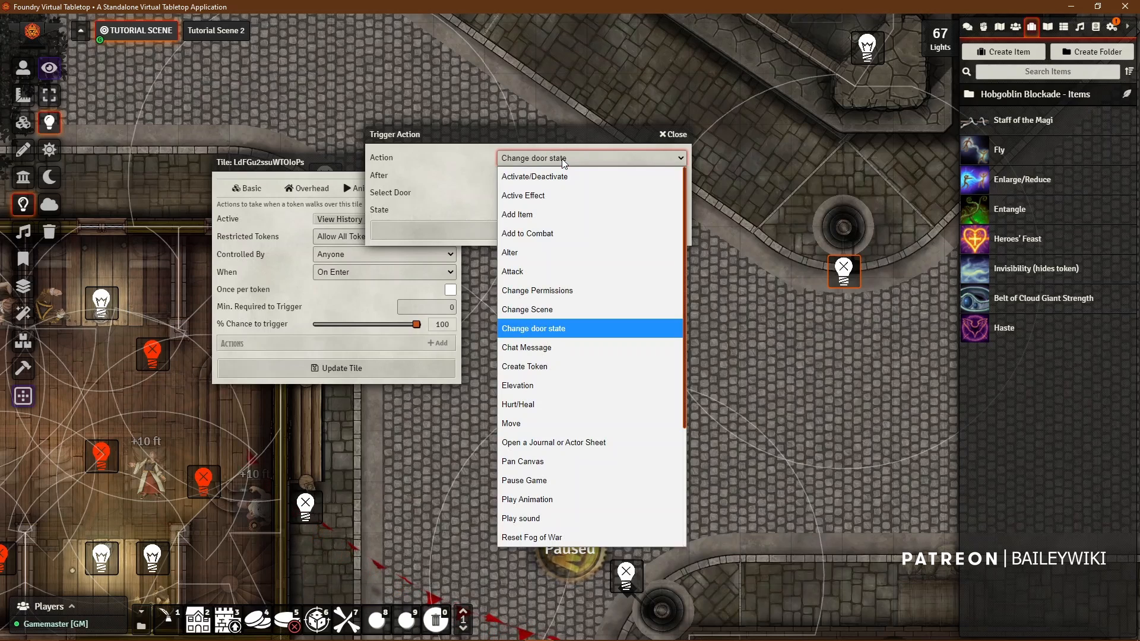
pyautogui.click(551, 352)
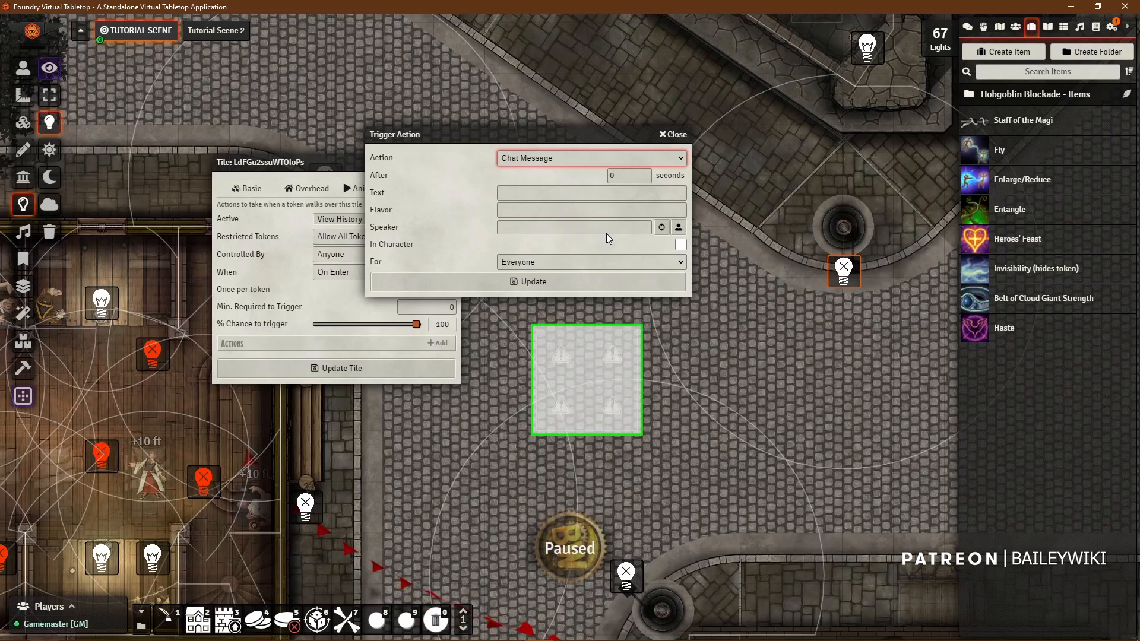
pyautogui.click(543, 262)
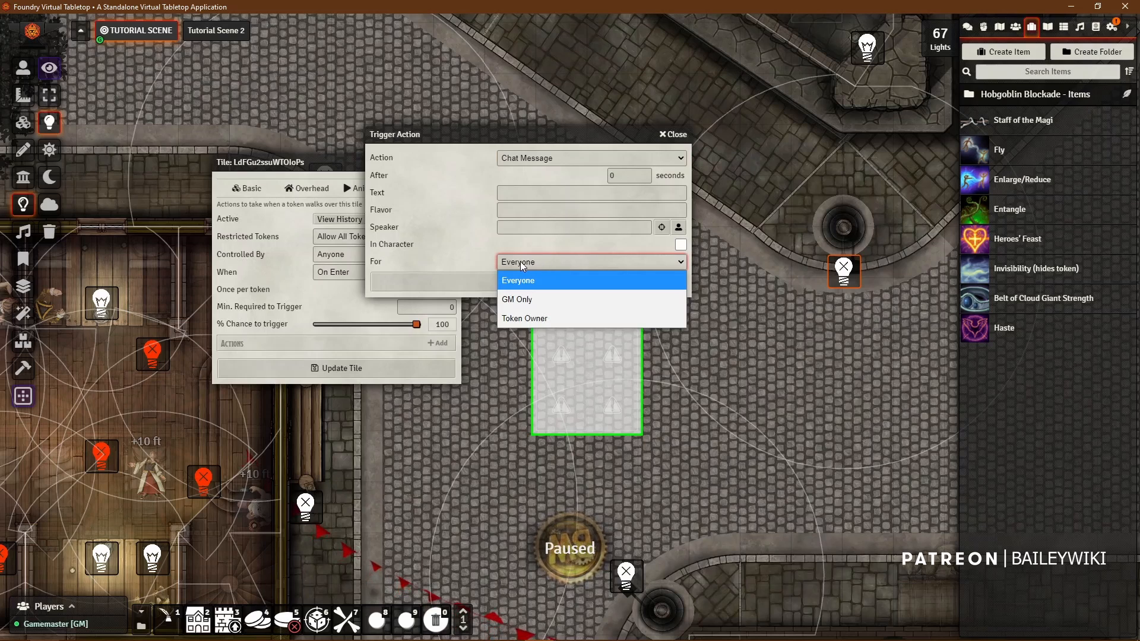
pyautogui.click(483, 263)
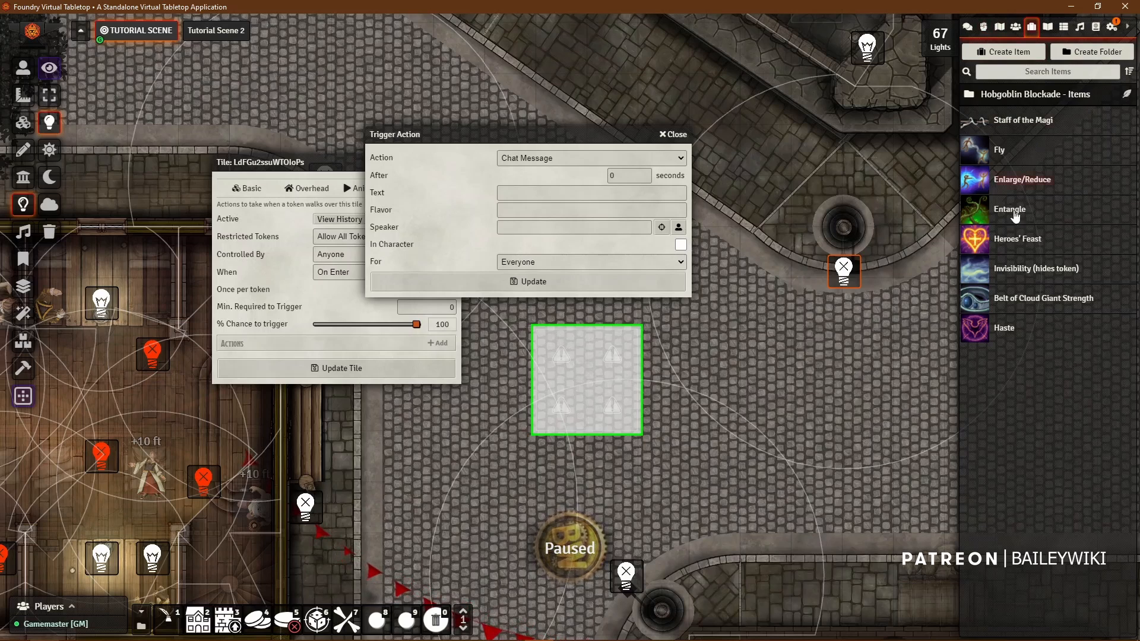
# - Preview the trigger settings of the Create Token action, followed by those of the Elevation action
pyautogui.click(543, 159)
pyautogui.click(540, 367)
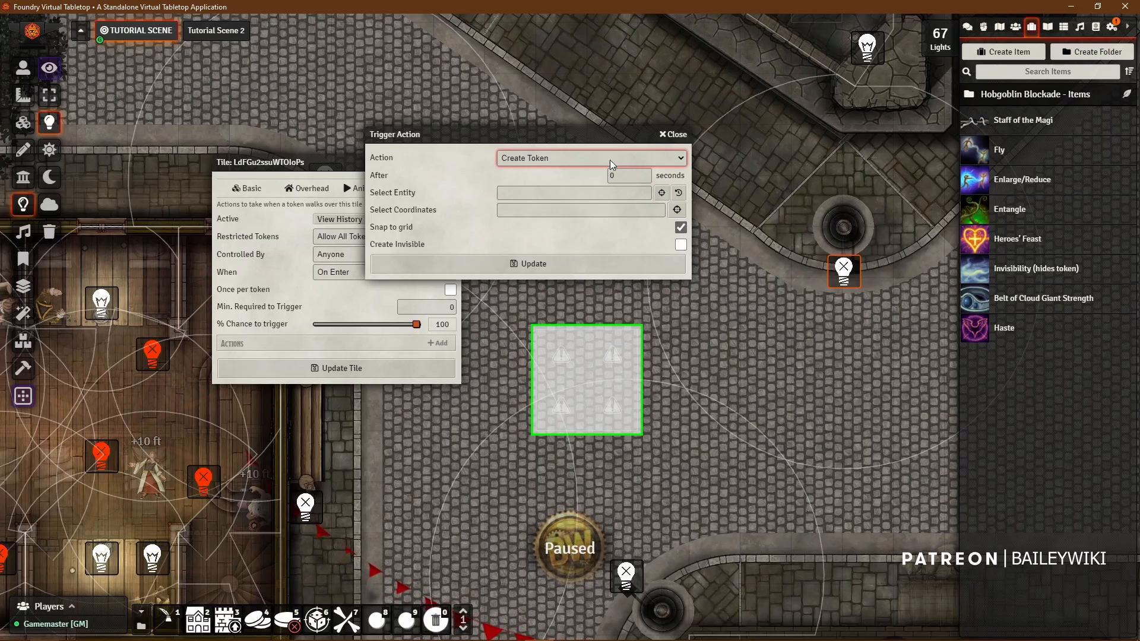
pyautogui.click(540, 158)
pyautogui.click(556, 382)
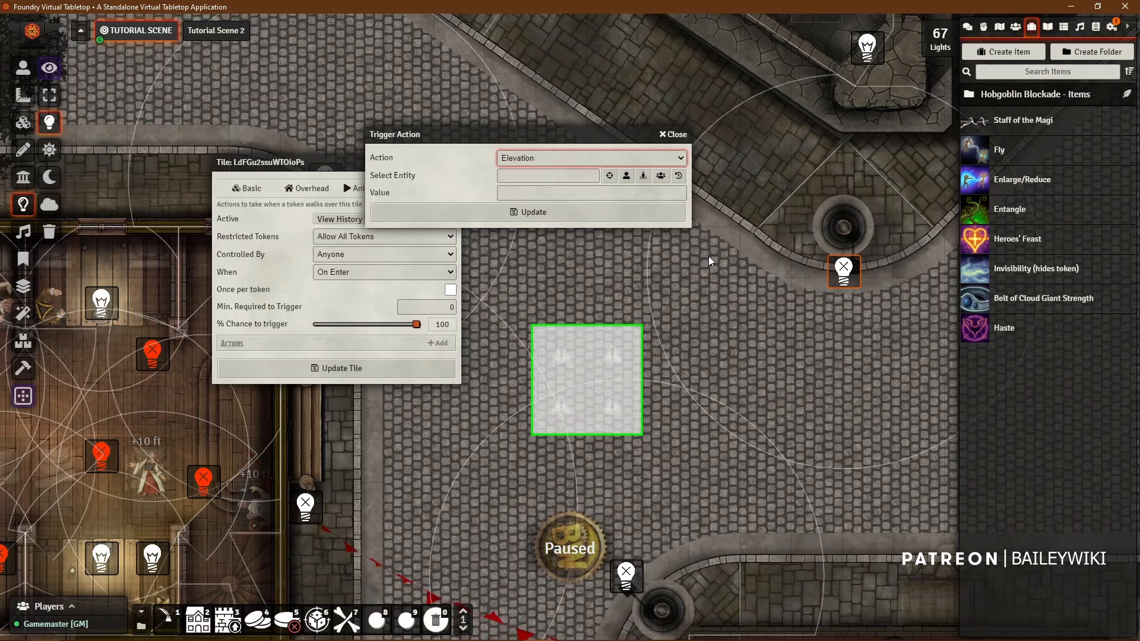
# - Preview the trigger settings of the Hurt/Heal action, followed by those of the Move action
pyautogui.click(568, 155)
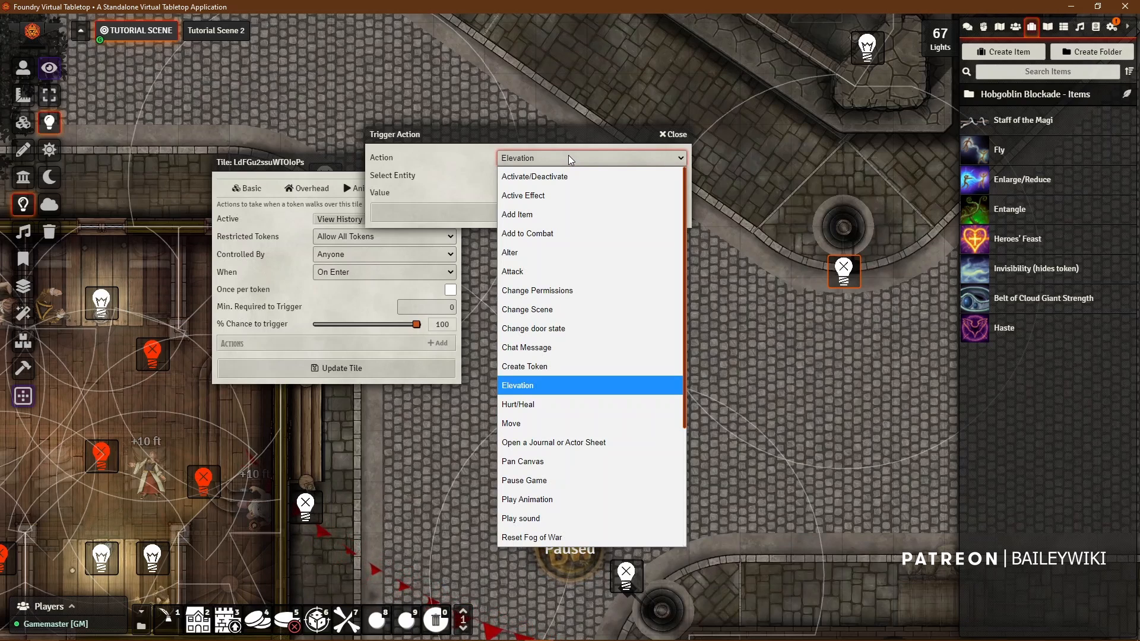
pyautogui.click(536, 402)
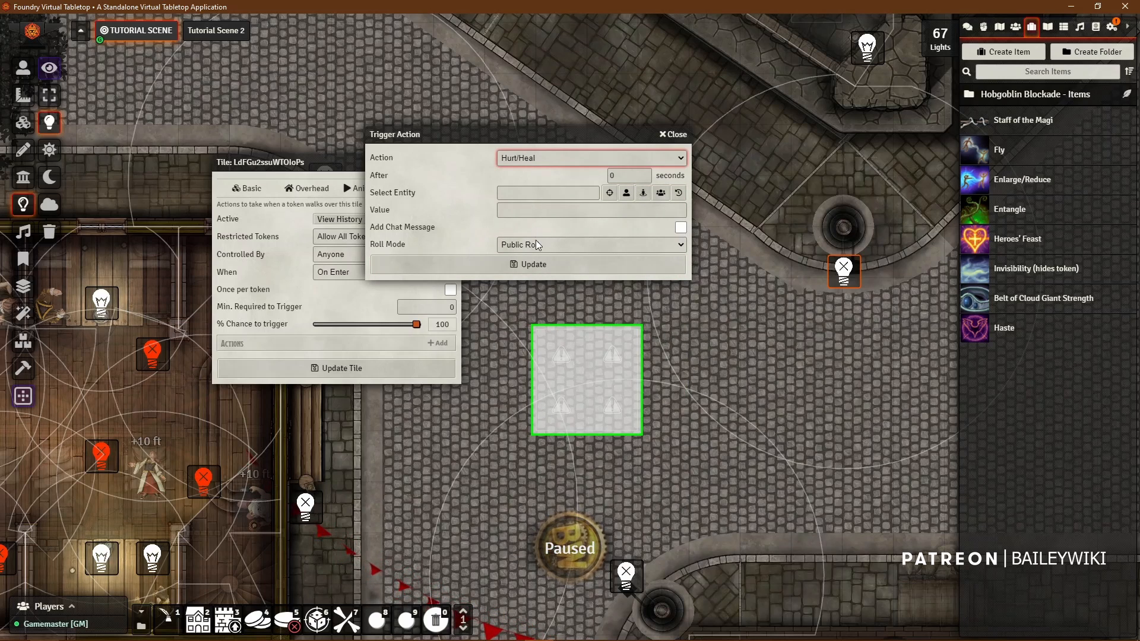
pyautogui.click(549, 158)
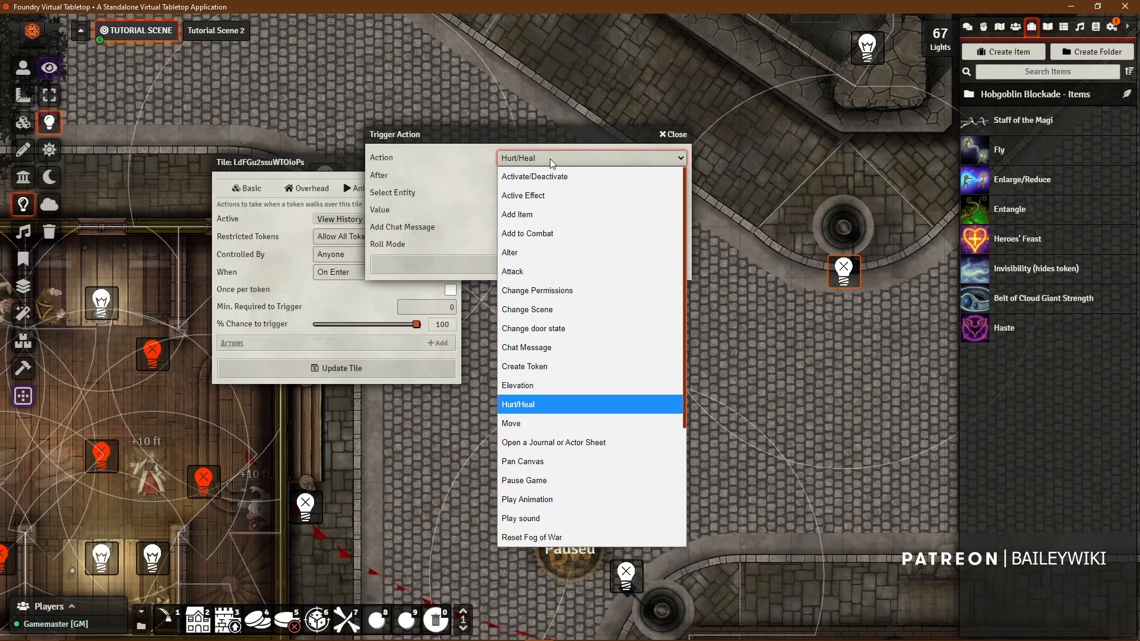
pyautogui.click(550, 158)
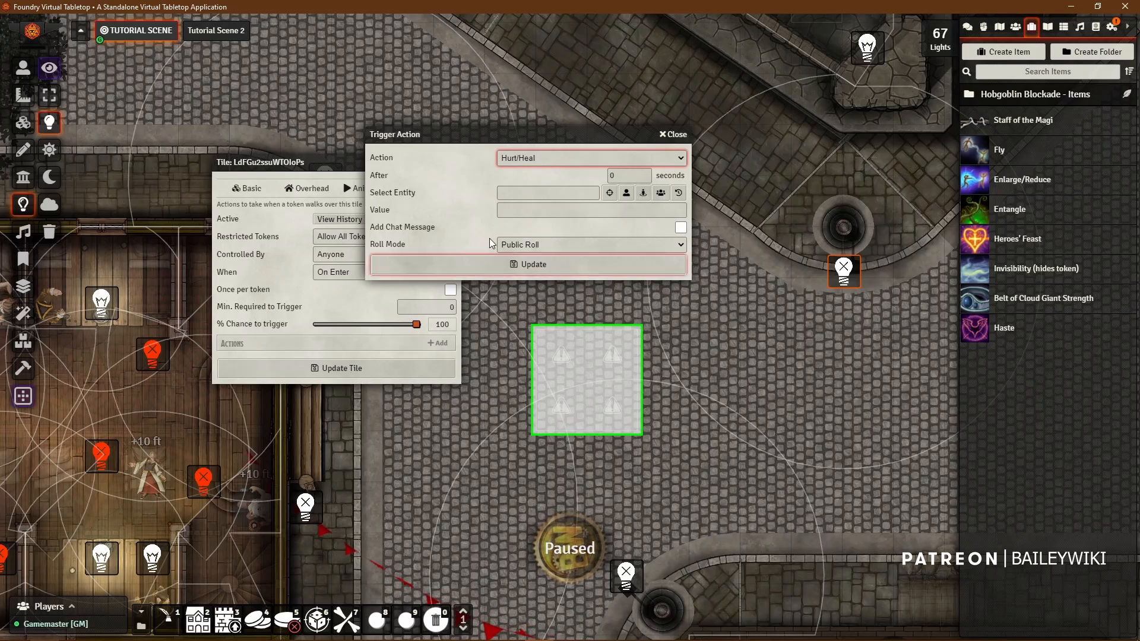
pyautogui.click(561, 154)
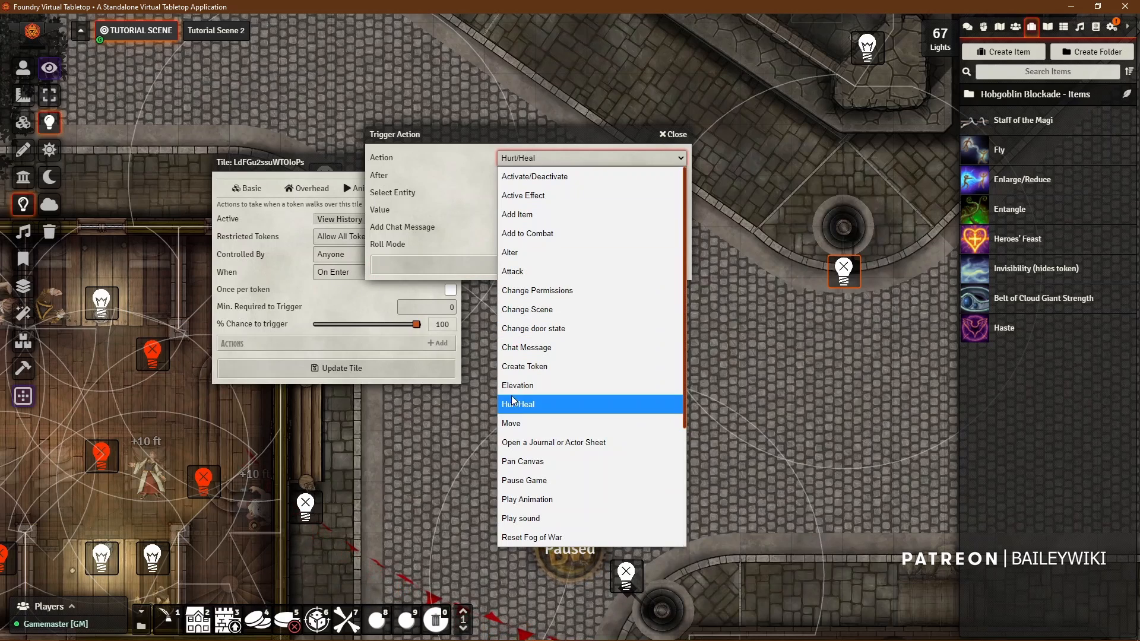
pyautogui.click(511, 420)
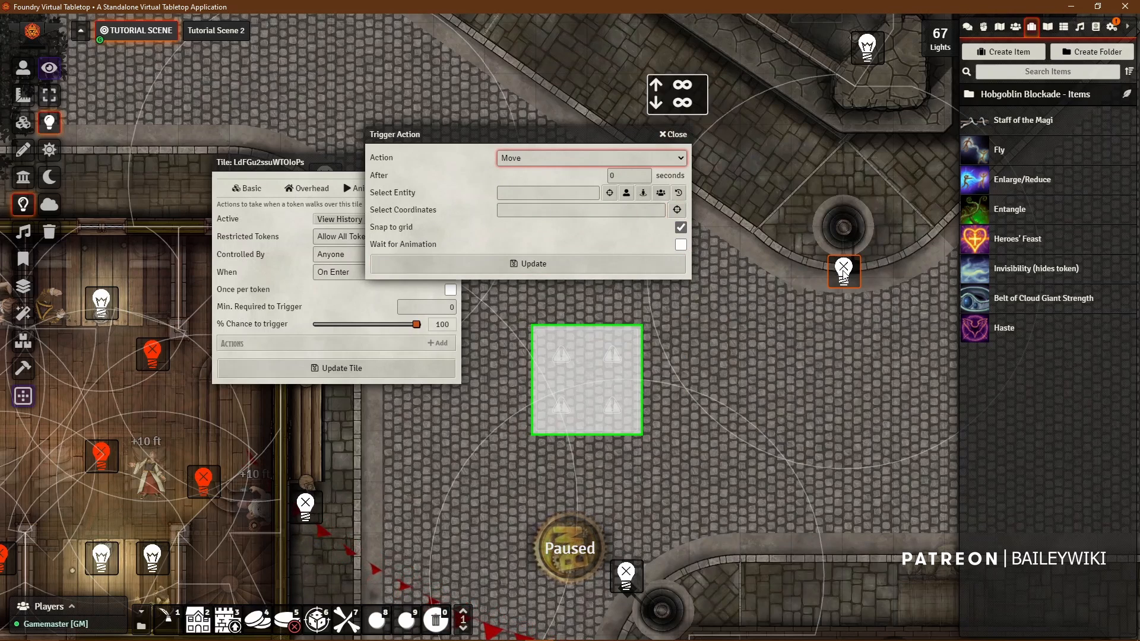
# - Preview the Open a Journal or Actor Sheet settings, and switch the trigger action to Pan Canvas to review its For options
pyautogui.click(554, 157)
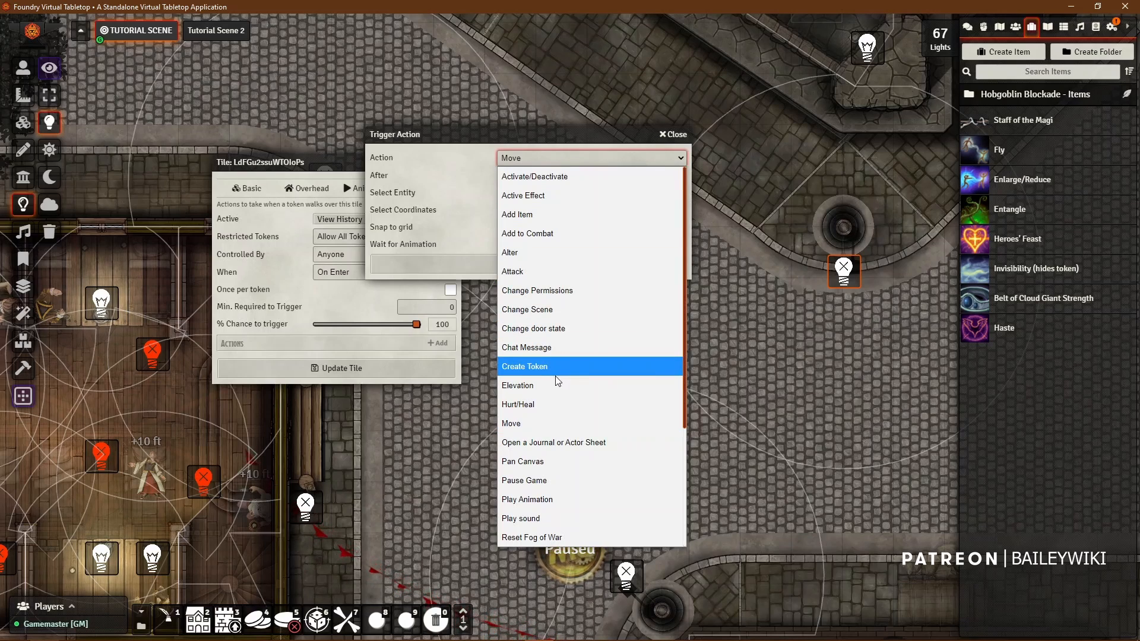
pyautogui.click(560, 443)
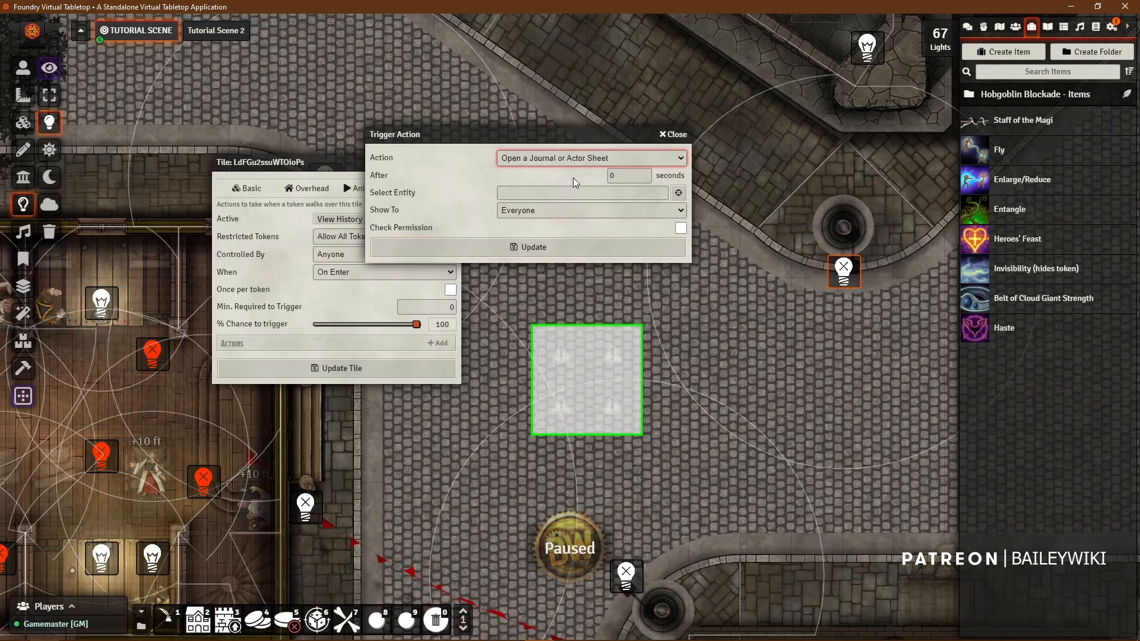
pyautogui.click(572, 158)
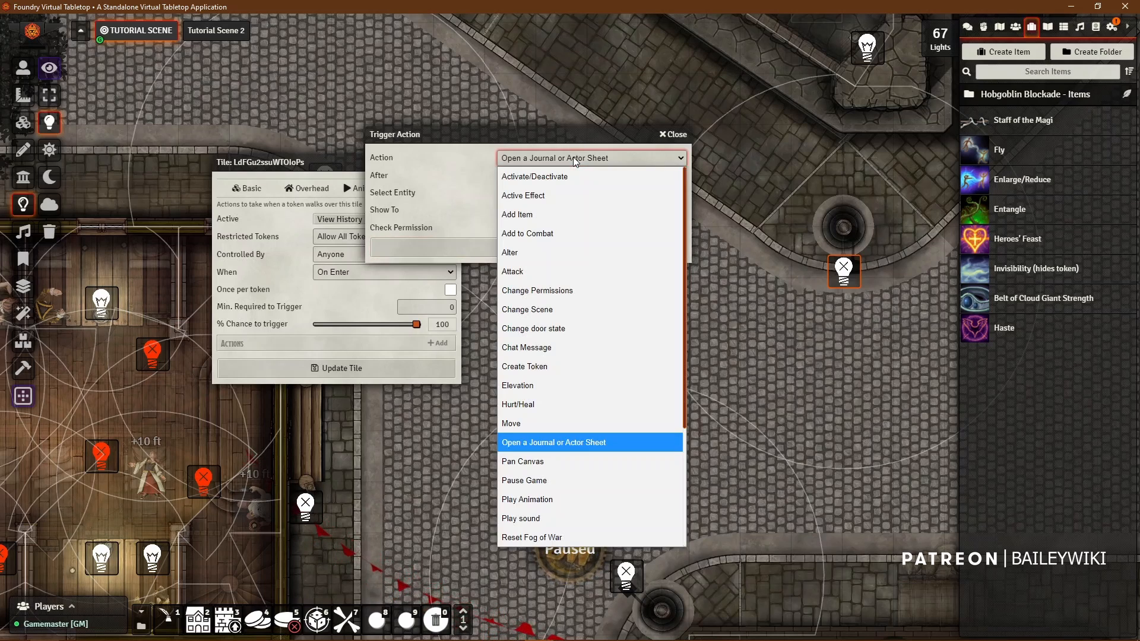
pyautogui.press('Escape')
pyautogui.click(541, 465)
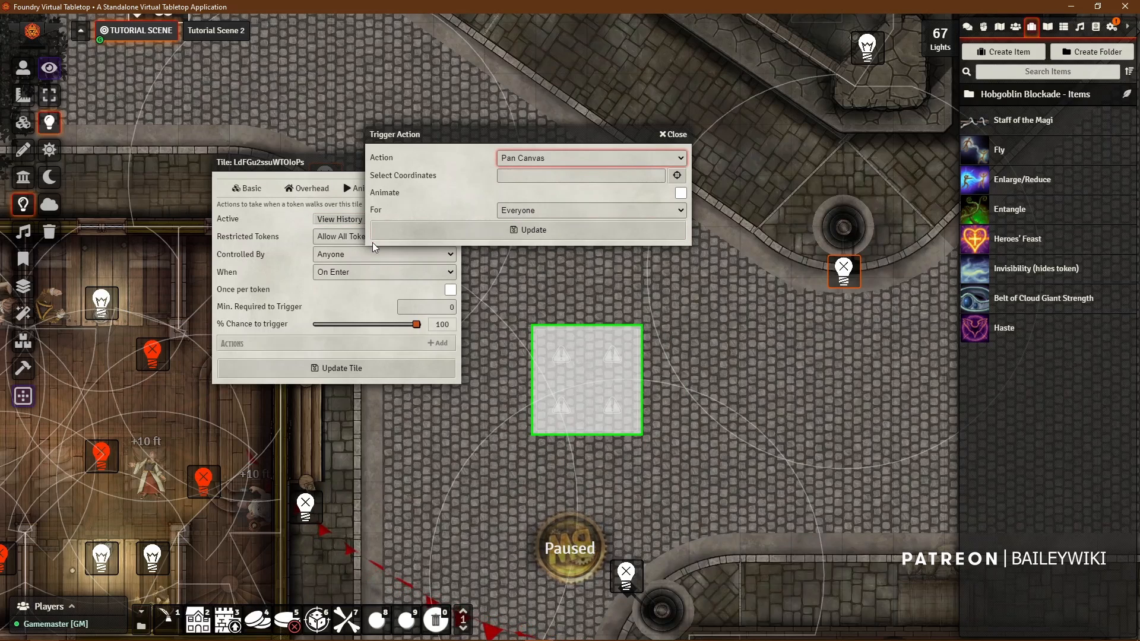
pyautogui.click(539, 210)
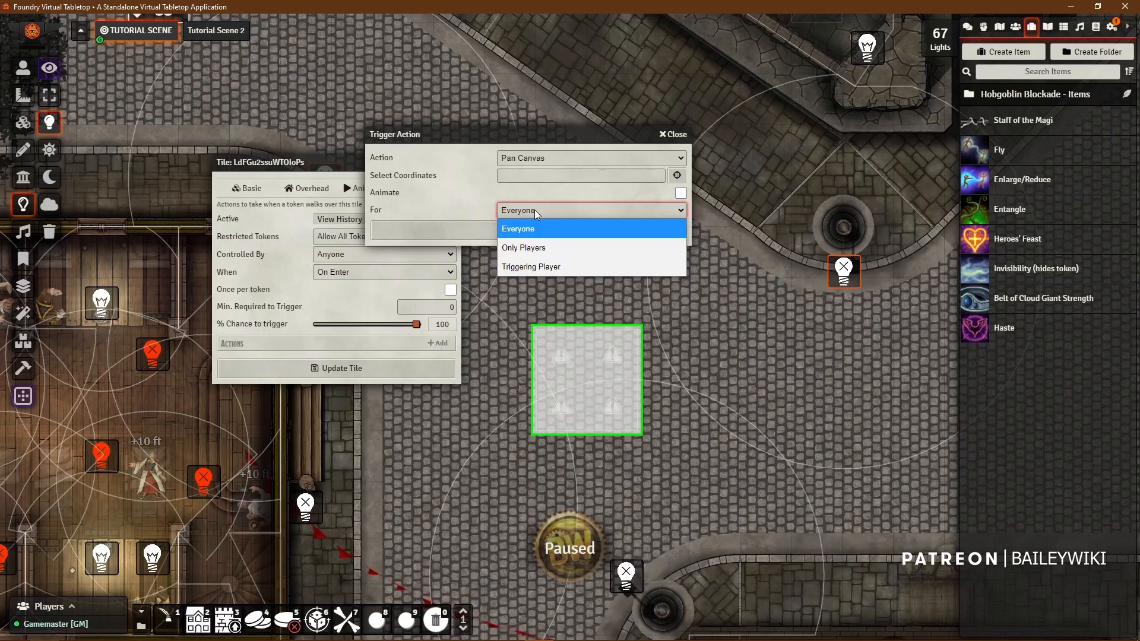
pyautogui.click(533, 209)
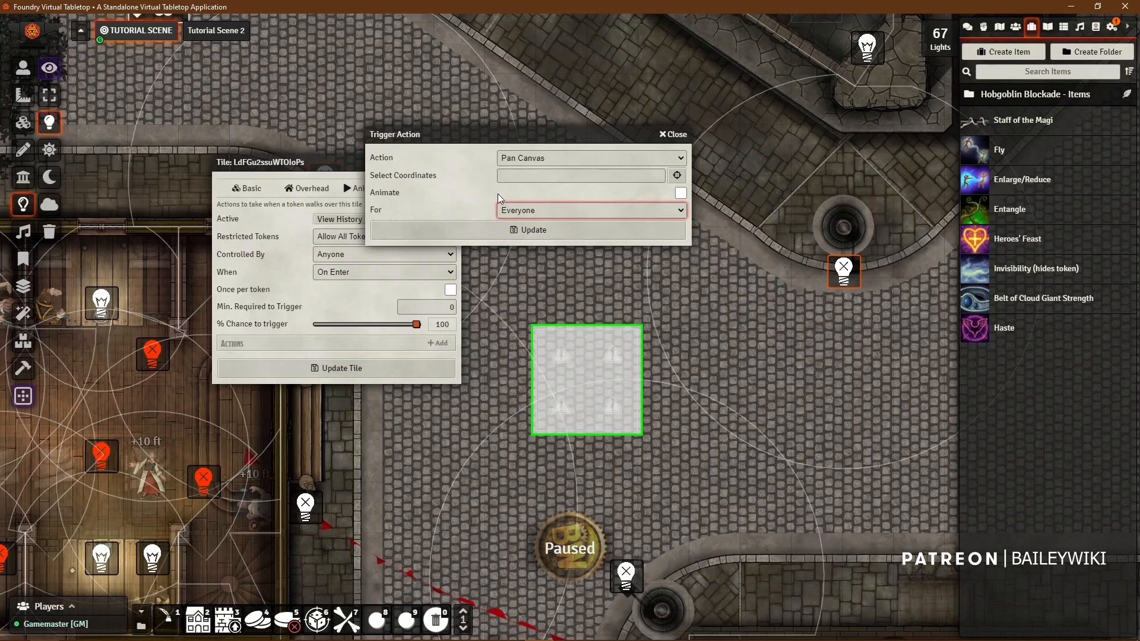
# - Preview the Pause Game settings, and switch the trigger action to Play Animation to review its Animation and For options
pyautogui.click(605, 159)
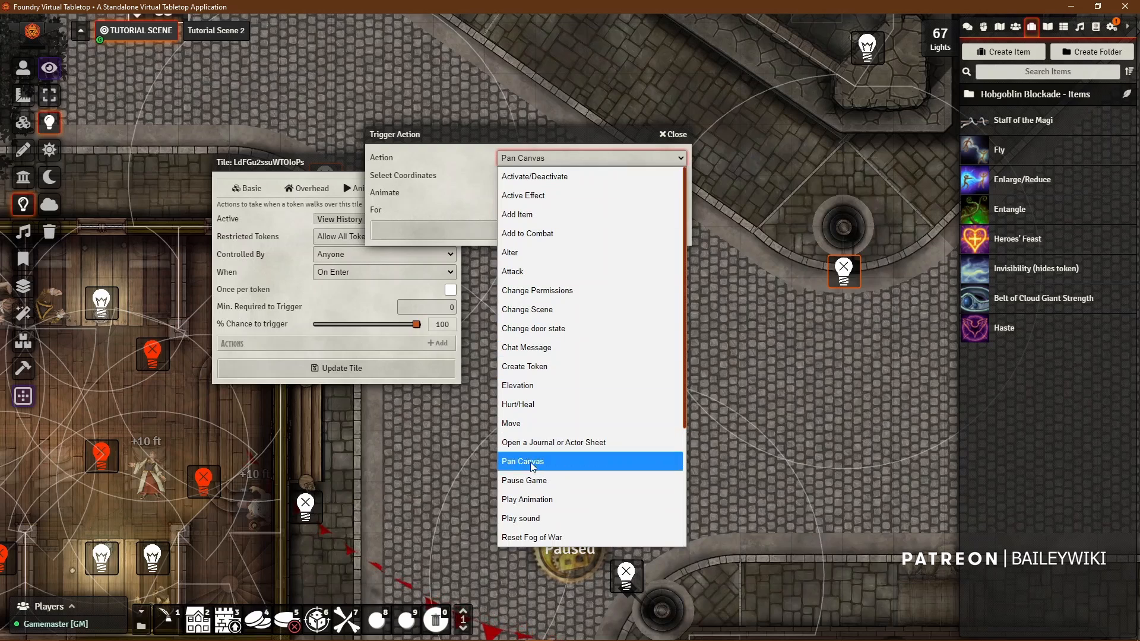
pyautogui.click(548, 484)
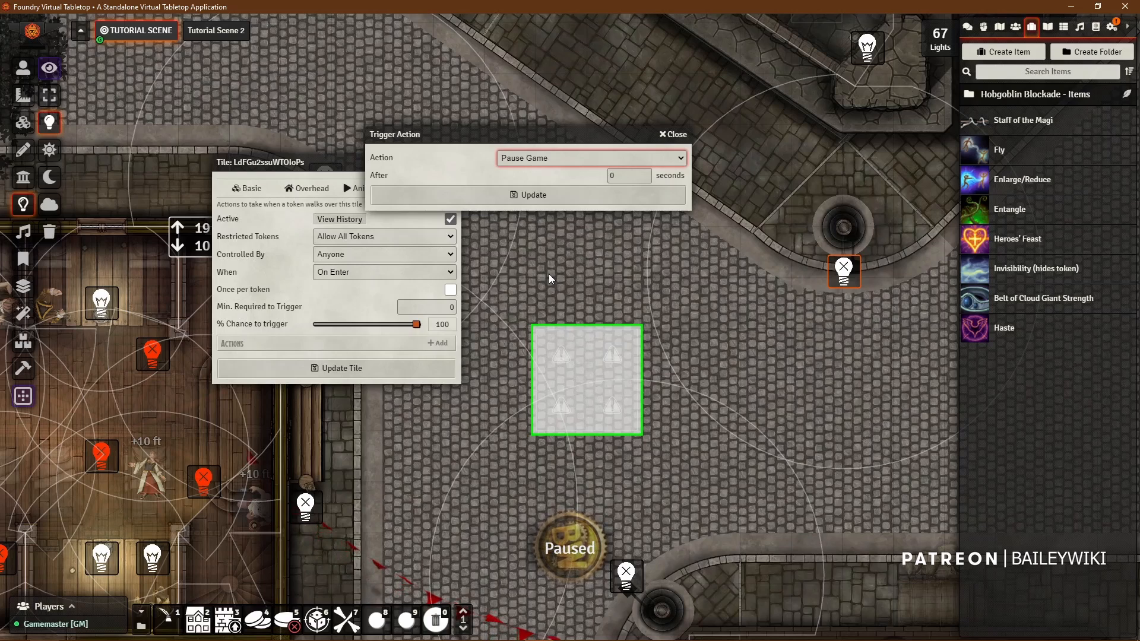
pyautogui.click(565, 161)
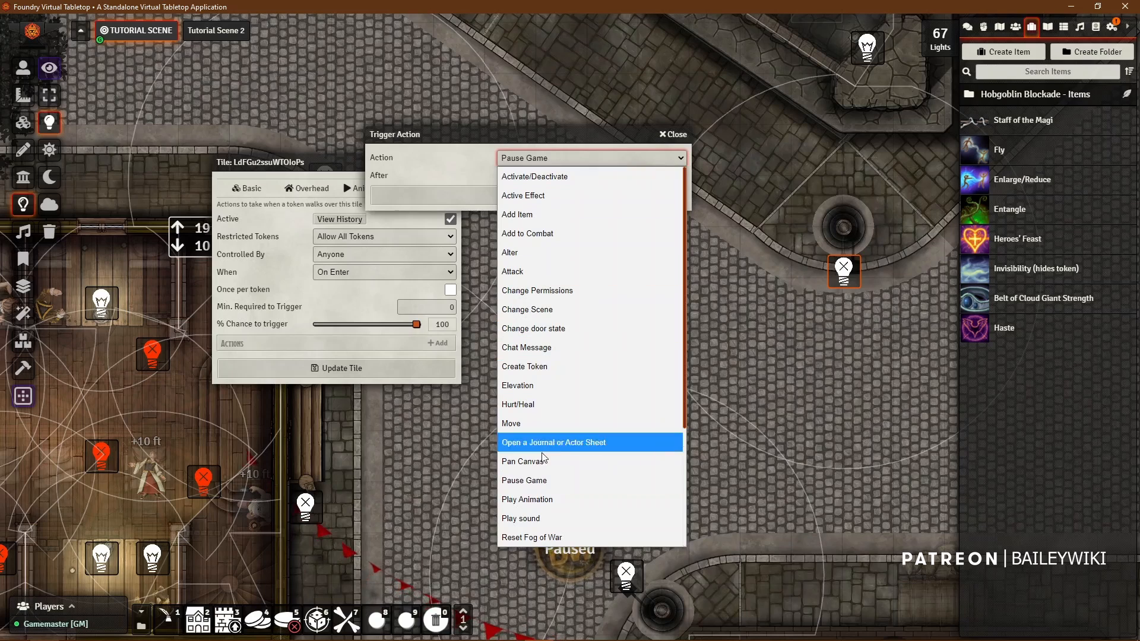
pyautogui.click(547, 504)
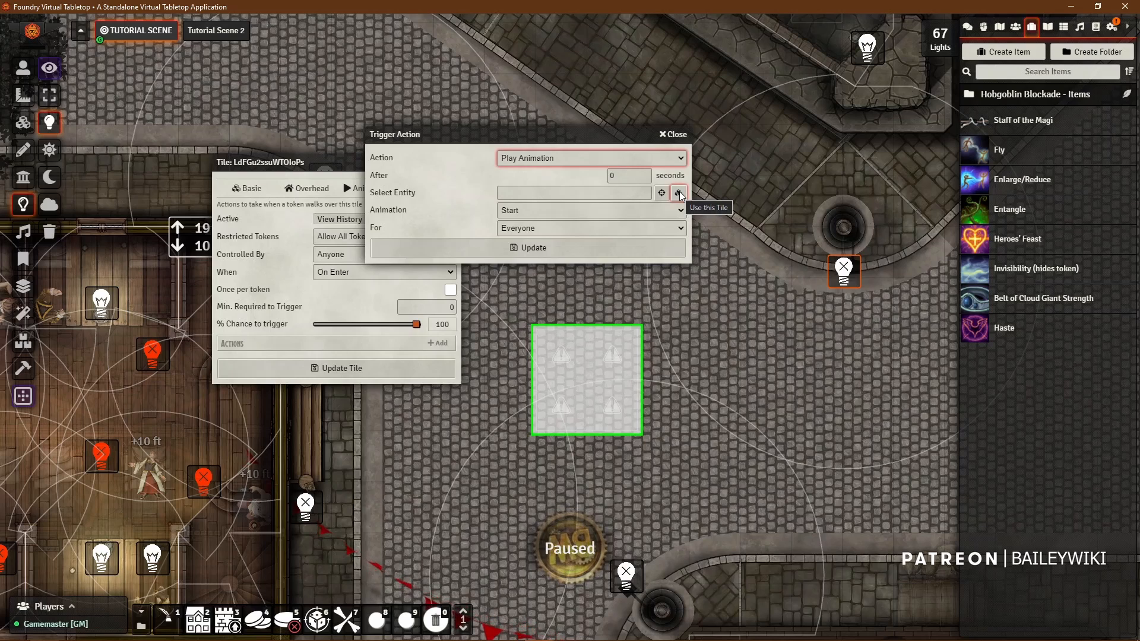
pyautogui.click(564, 209)
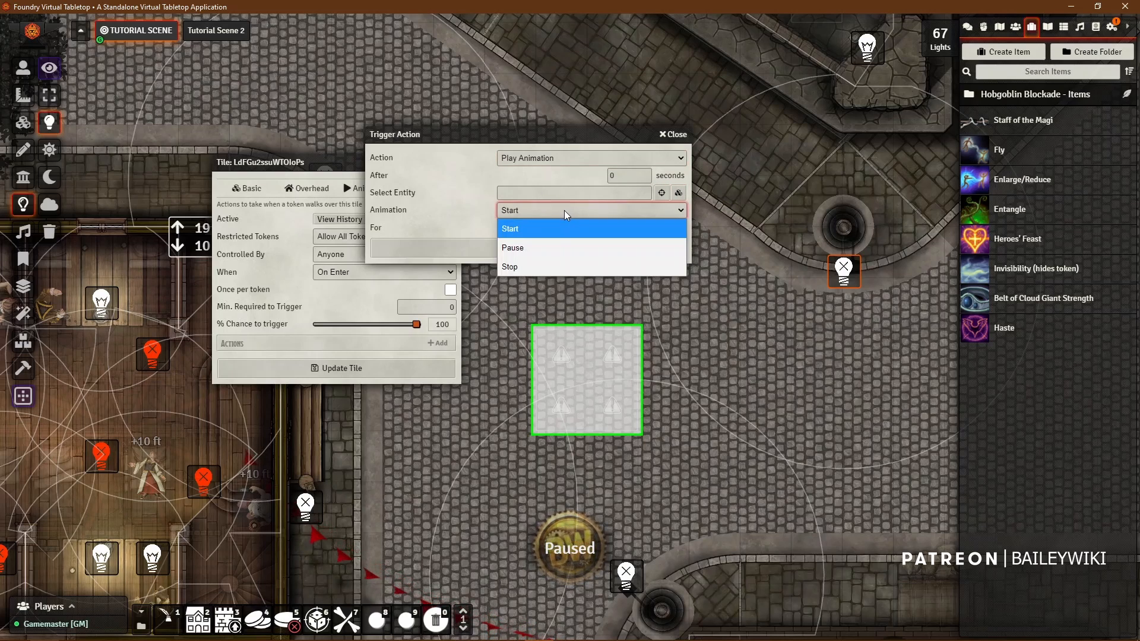
pyautogui.click(563, 228)
pyautogui.click(560, 230)
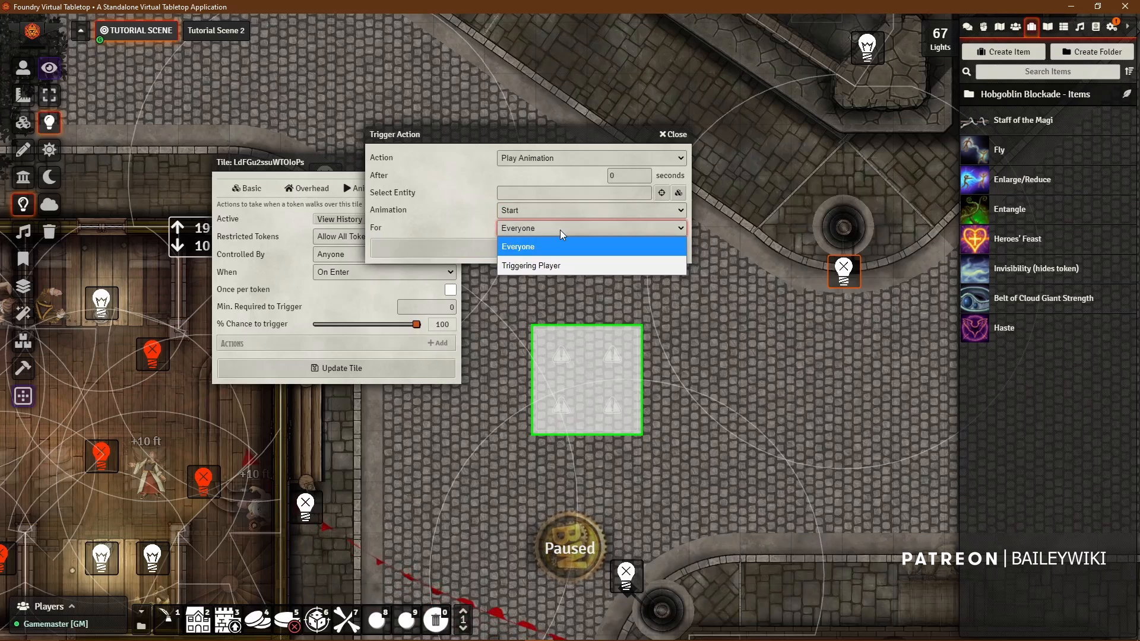
pyautogui.click(561, 229)
# - Preview the Play sound action with For set to Token Owner, followed by the Reset Fog of War action
pyautogui.click(618, 160)
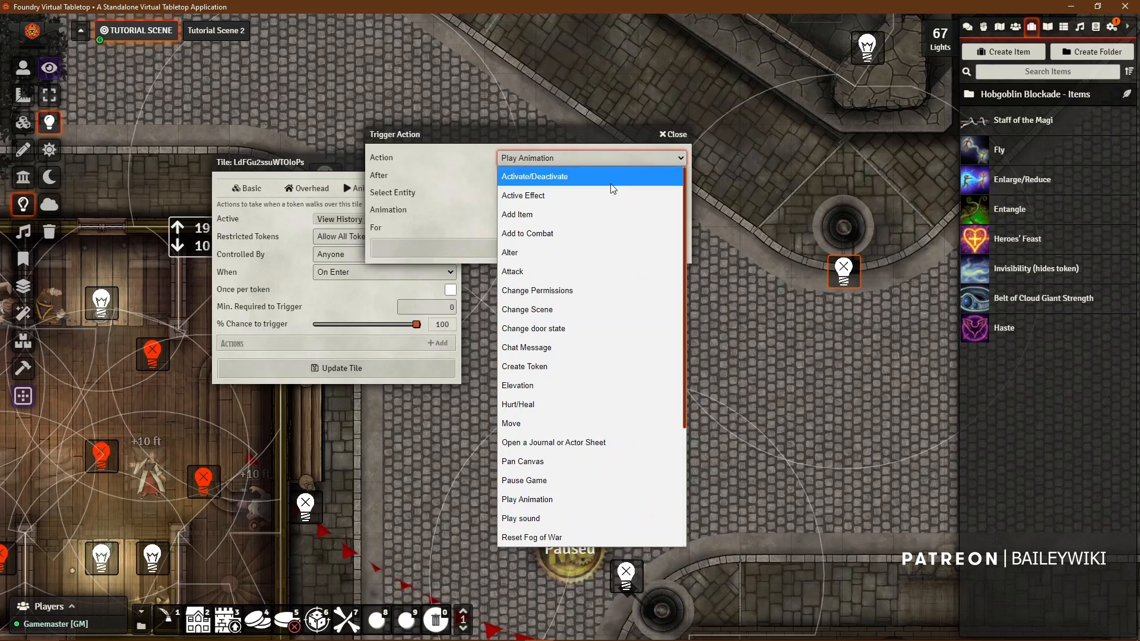
pyautogui.click(558, 521)
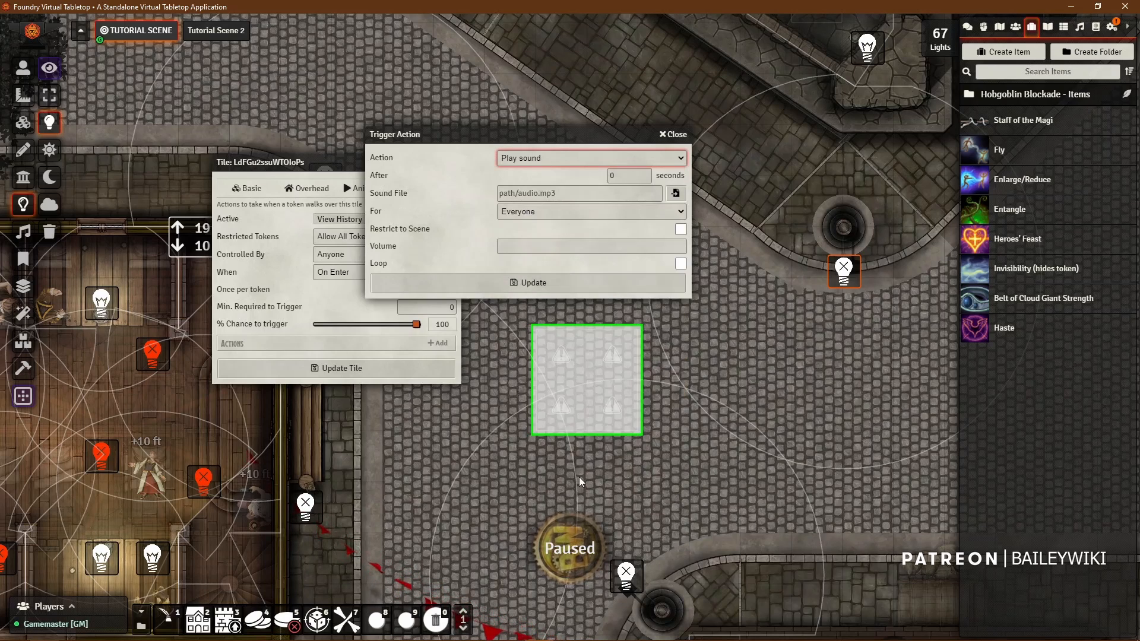
pyautogui.click(601, 213)
pyautogui.click(553, 269)
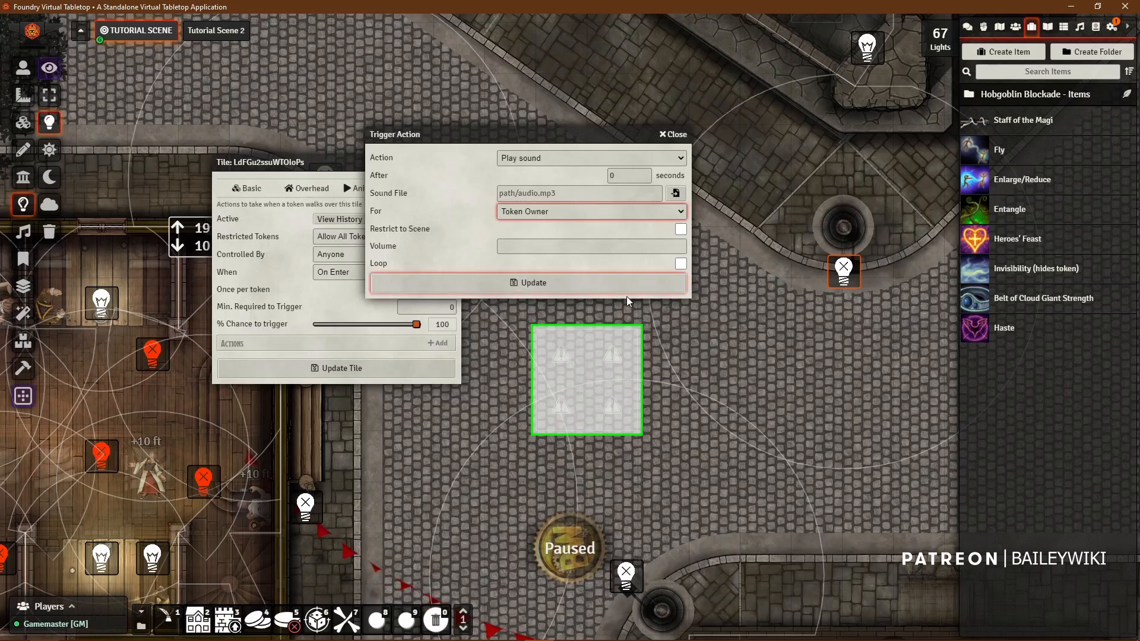
pyautogui.click(546, 159)
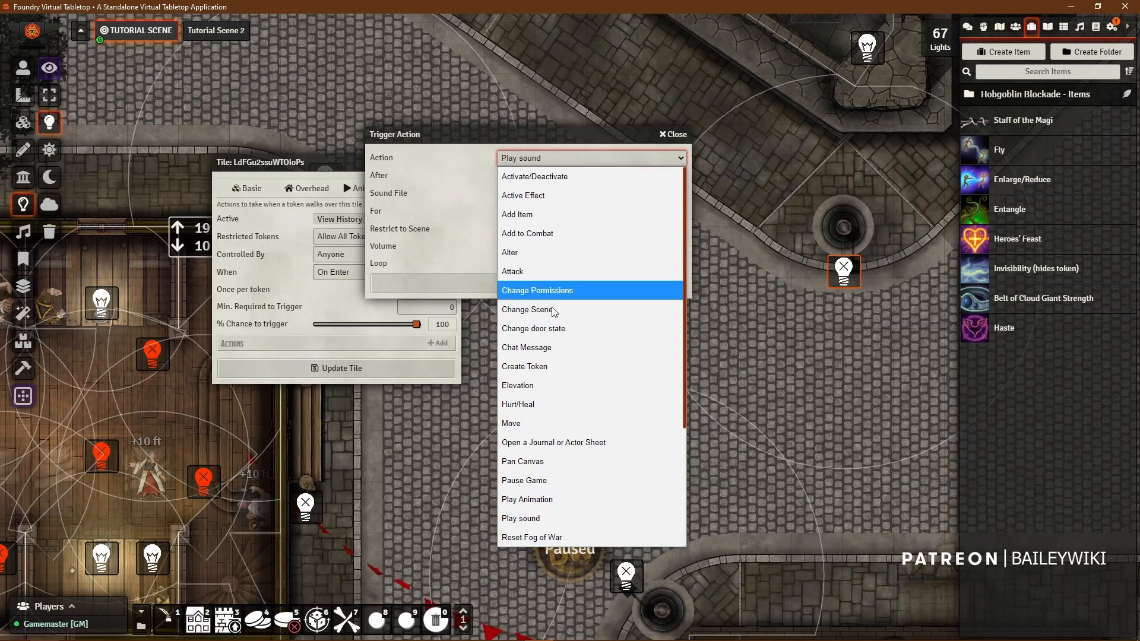
pyautogui.click(543, 537)
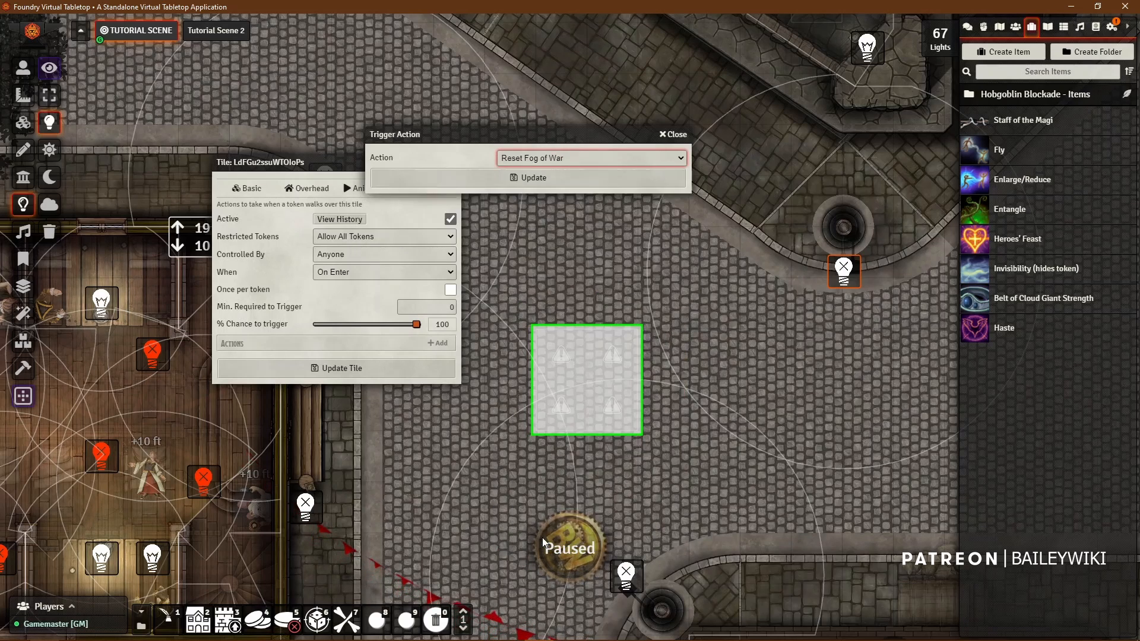
# - Switch the trigger action to Reset Tile Trigger History, and view the tile's trigger history beside its settings
pyautogui.click(564, 158)
pyautogui.scroll(-3, 543, 458)
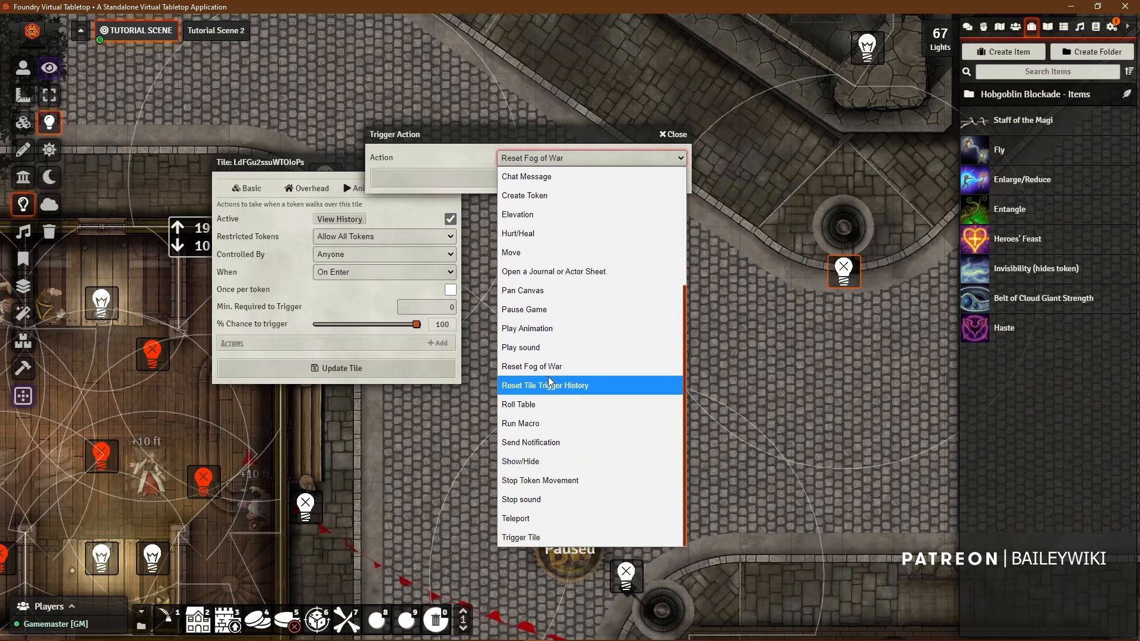
pyautogui.click(556, 385)
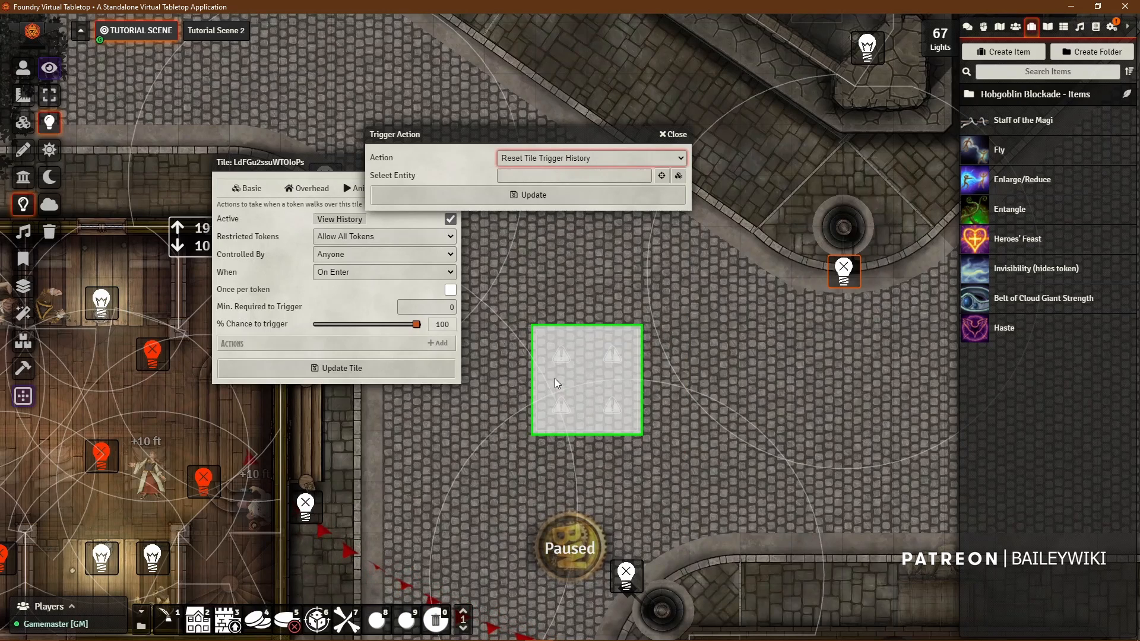
pyautogui.moveTo(494, 134); pyautogui.dragTo(632, 135)
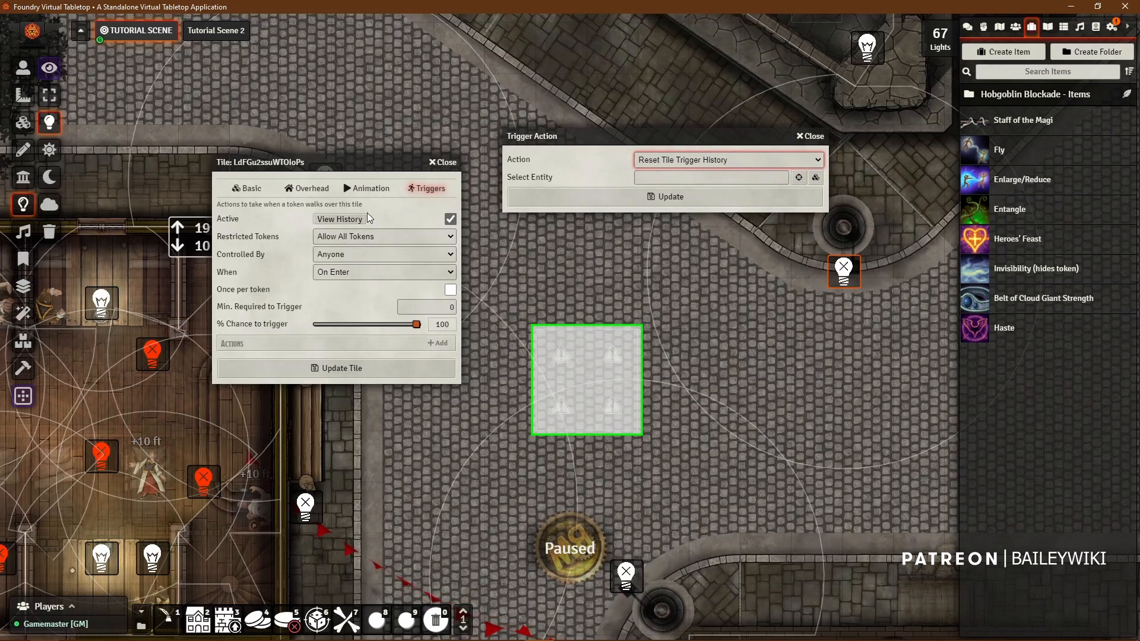
pyautogui.click(331, 219)
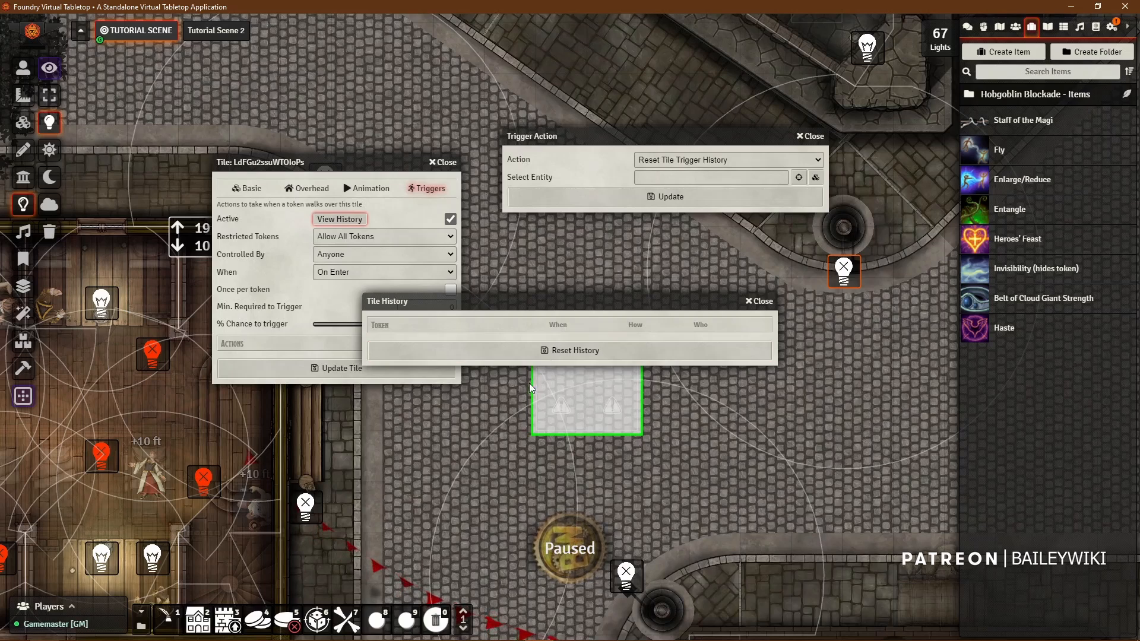
pyautogui.click(761, 303)
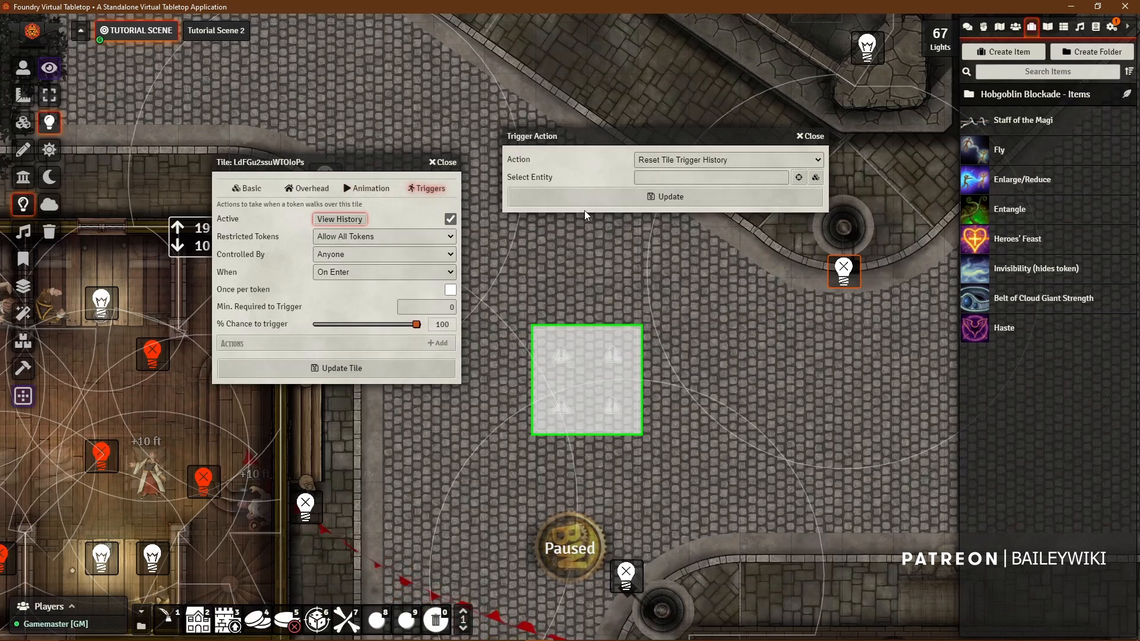
# - Switch the trigger action to Roll Table and review its roll table and Roll Mode options
pyautogui.click(753, 156)
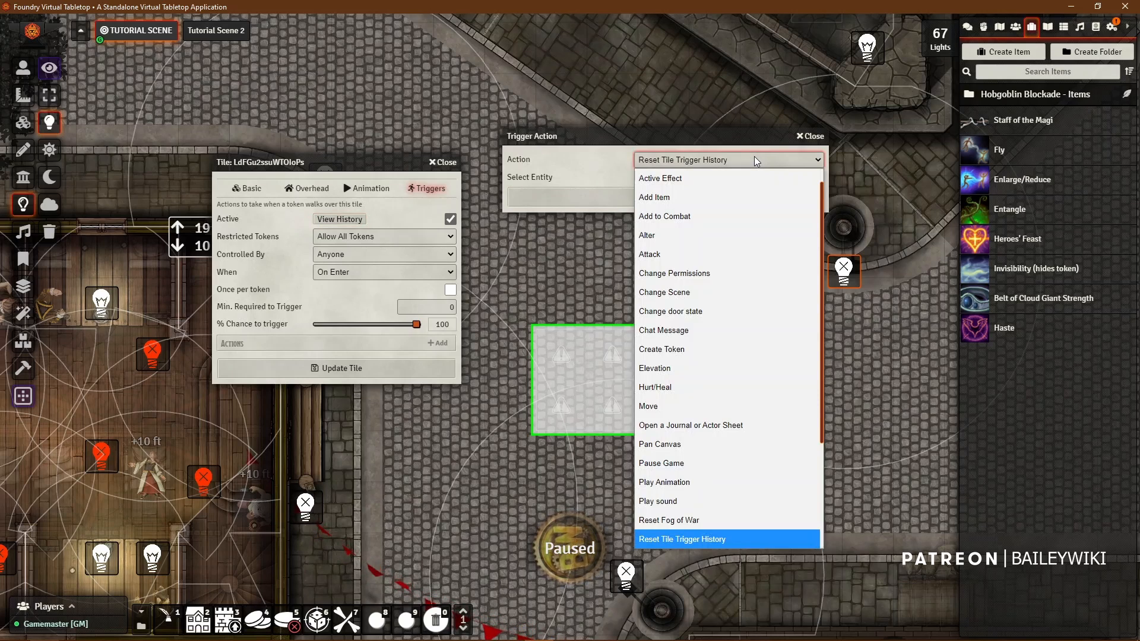
pyautogui.scroll(-5, 657, 540)
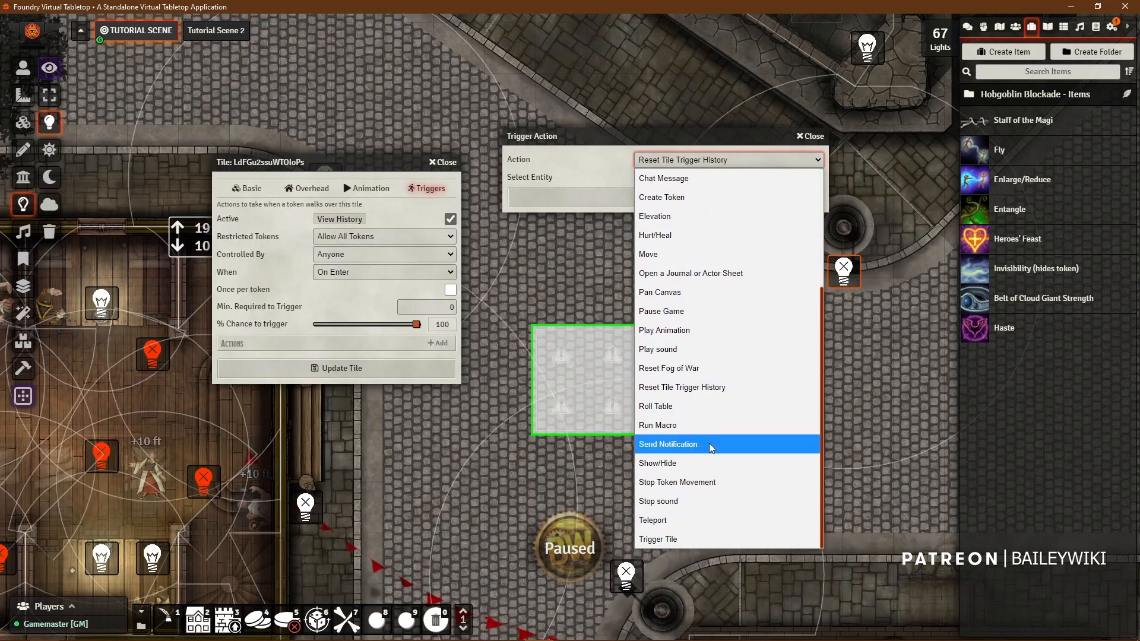
pyautogui.click(696, 407)
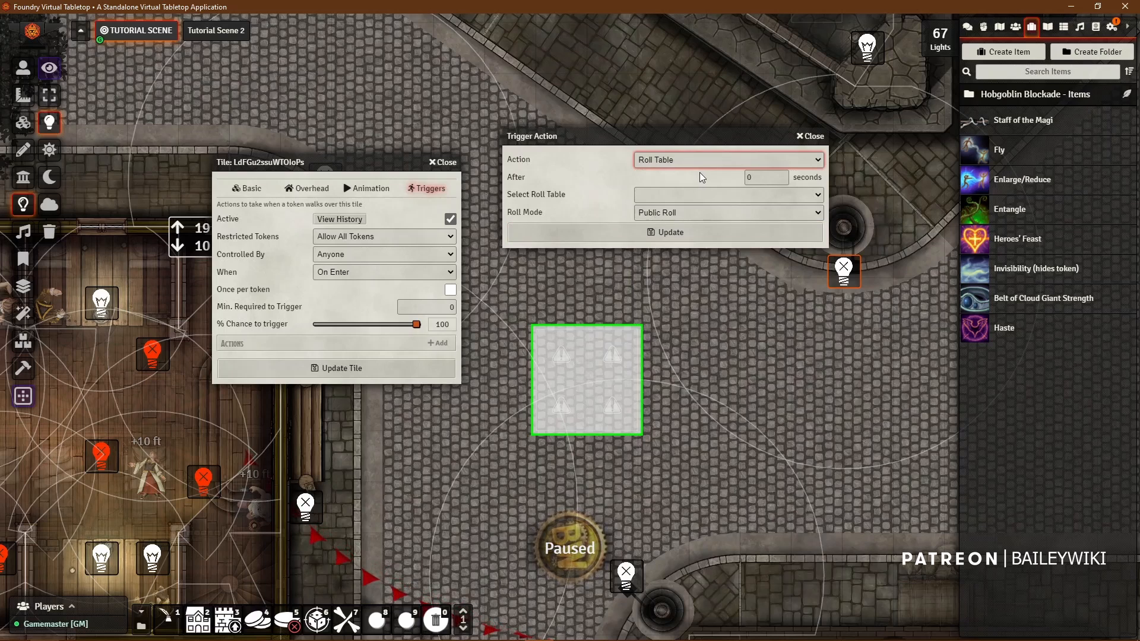
pyautogui.click(697, 198)
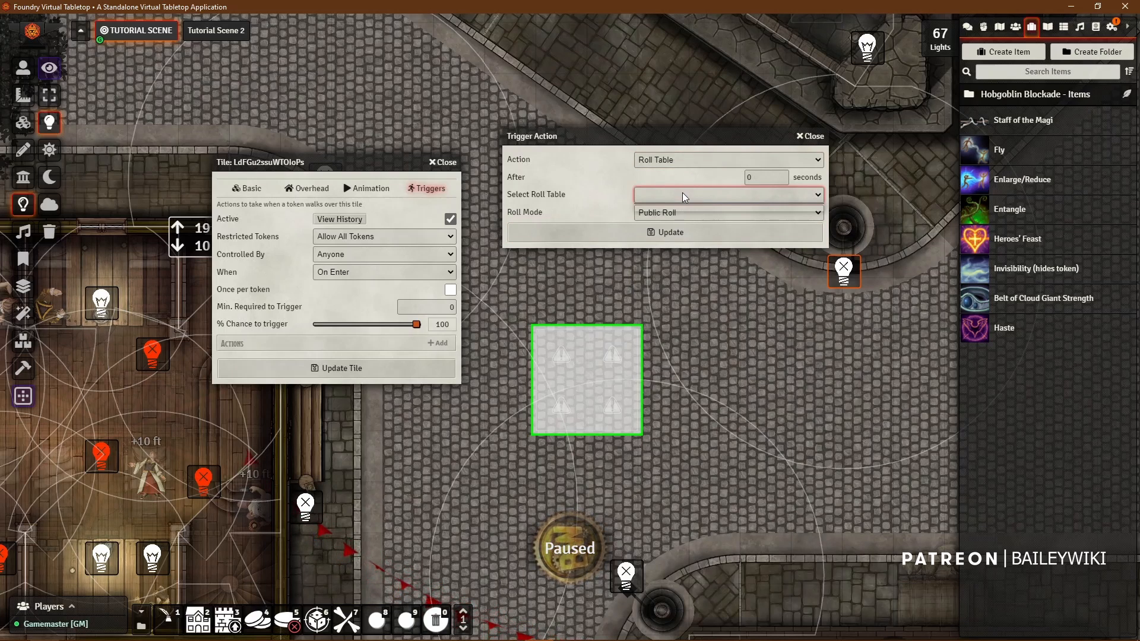
pyautogui.click(684, 215)
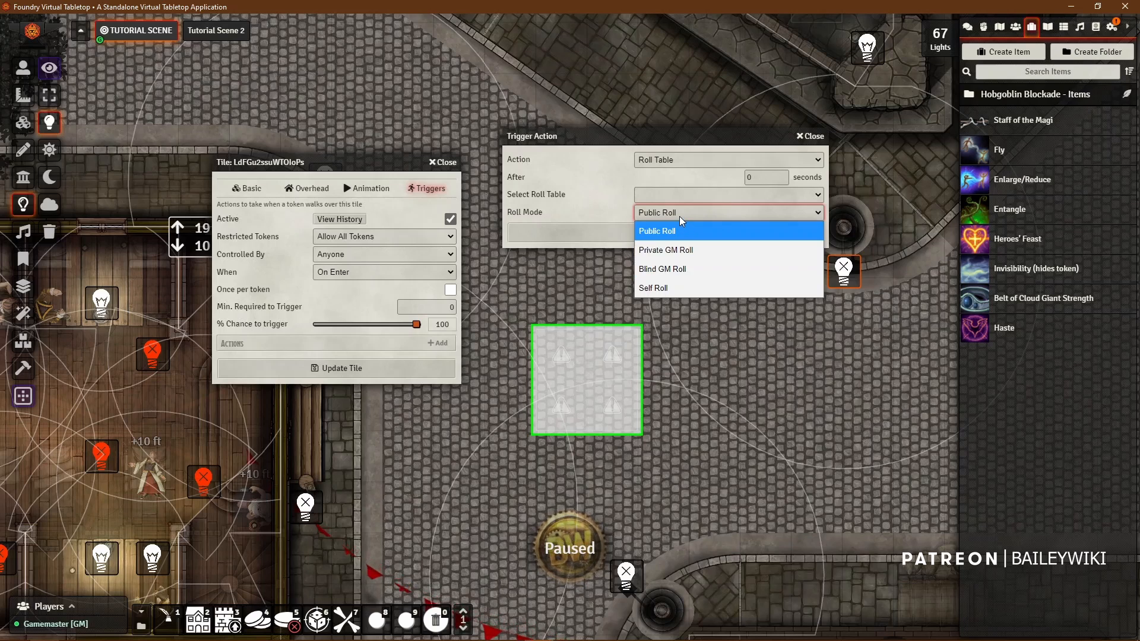
pyautogui.click(679, 215)
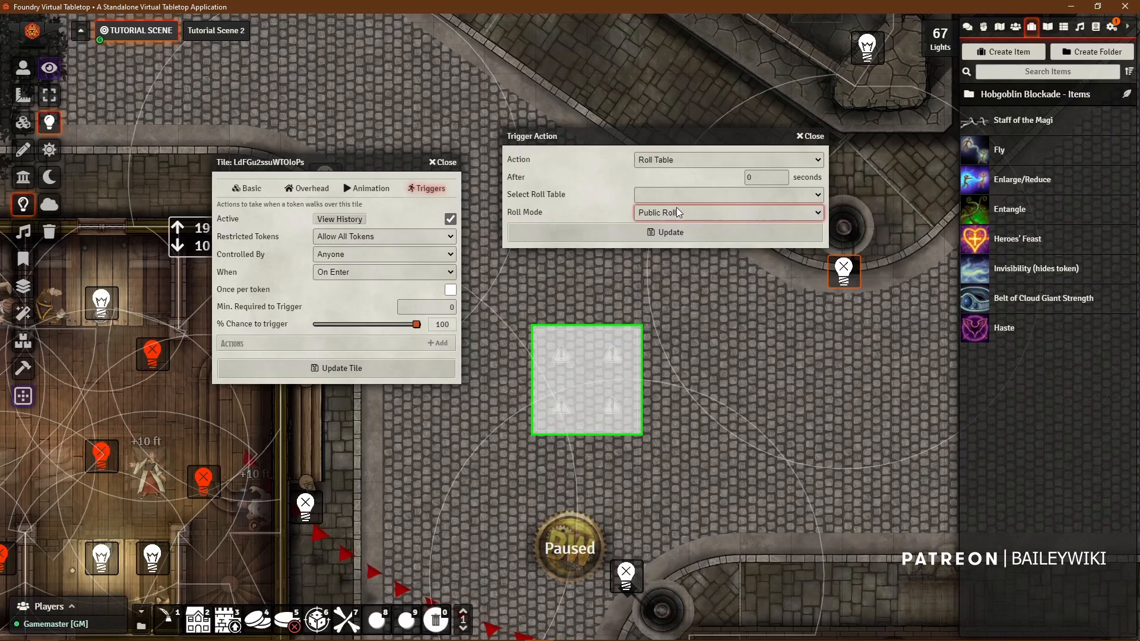
# - Switch the trigger action to Run Macro and look through the list of macros it can run
pyautogui.click(685, 157)
pyautogui.scroll(-2, 692, 480)
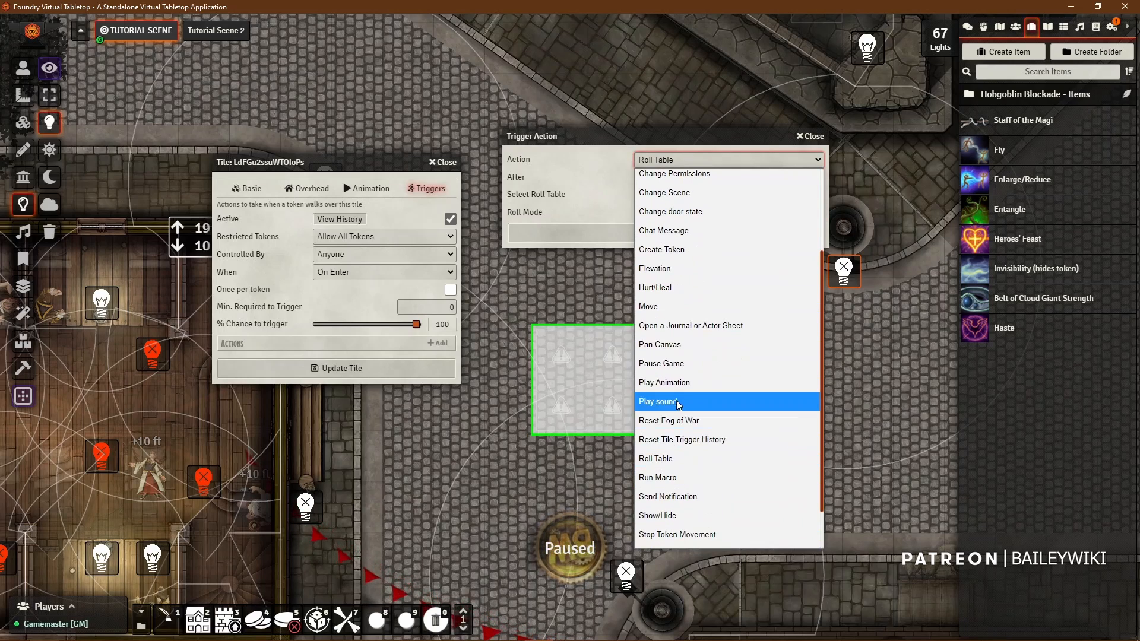
pyautogui.click(667, 478)
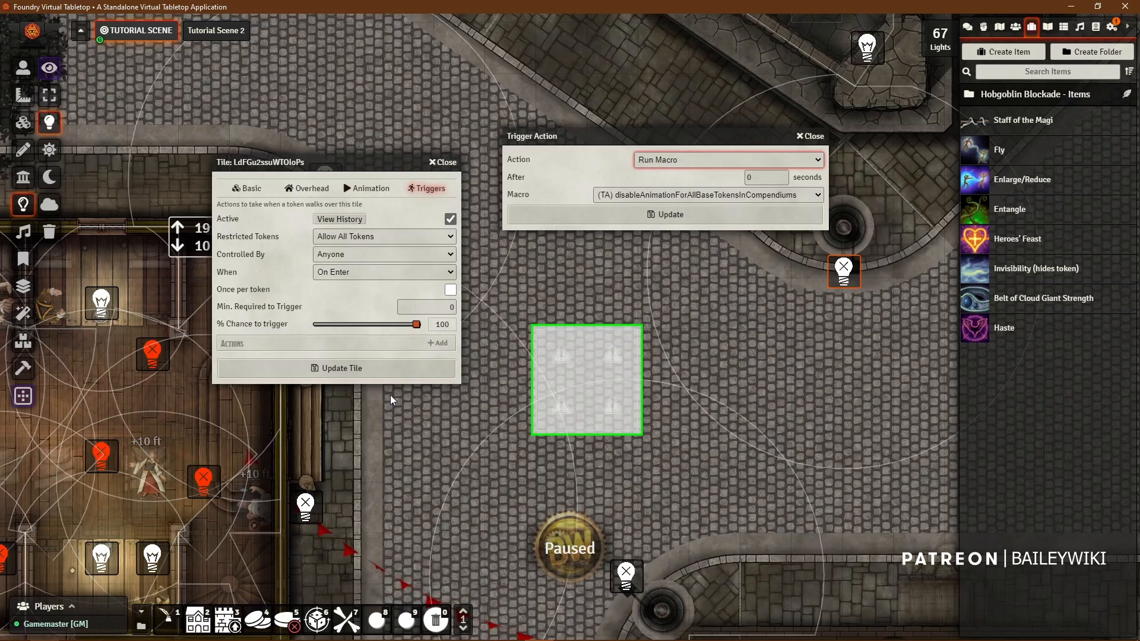
pyautogui.click(660, 197)
pyautogui.scroll(-3, 679, 440)
pyautogui.scroll(-20, 682, 467)
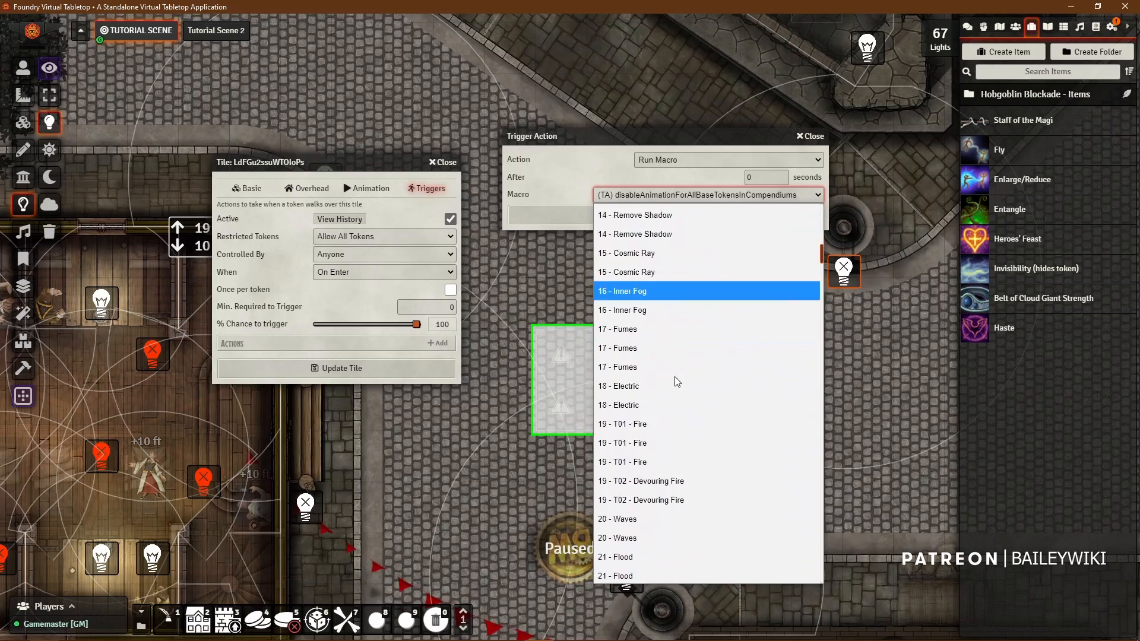
pyautogui.scroll(-5, 674, 392)
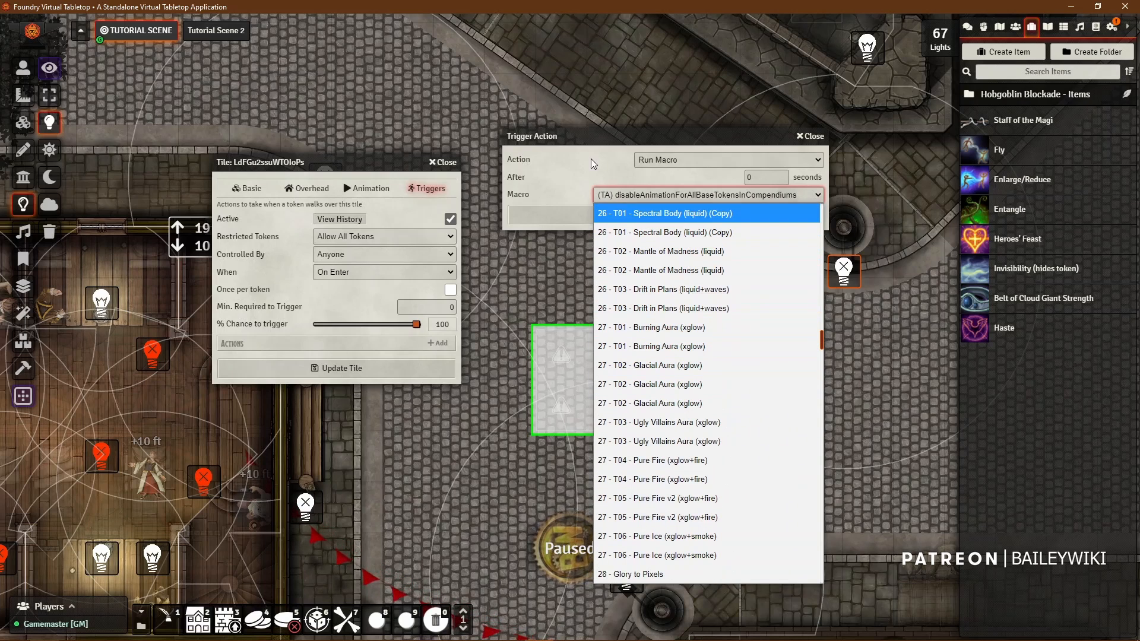
pyautogui.click(581, 166)
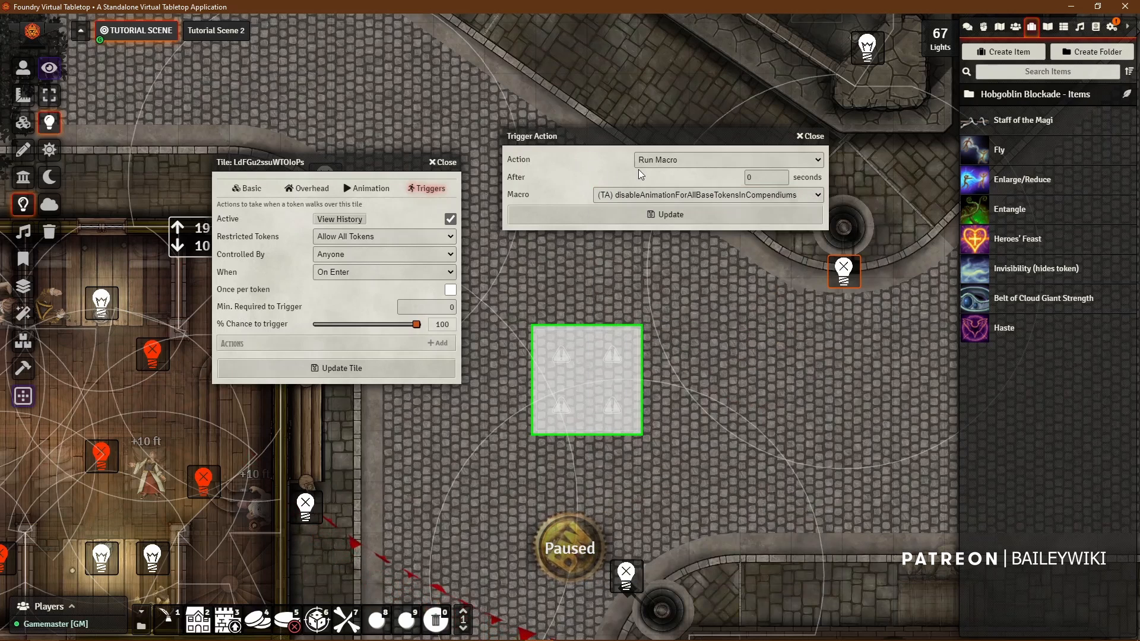
# - Switch the trigger action to Send Notification and review its Show To options
pyautogui.click(692, 161)
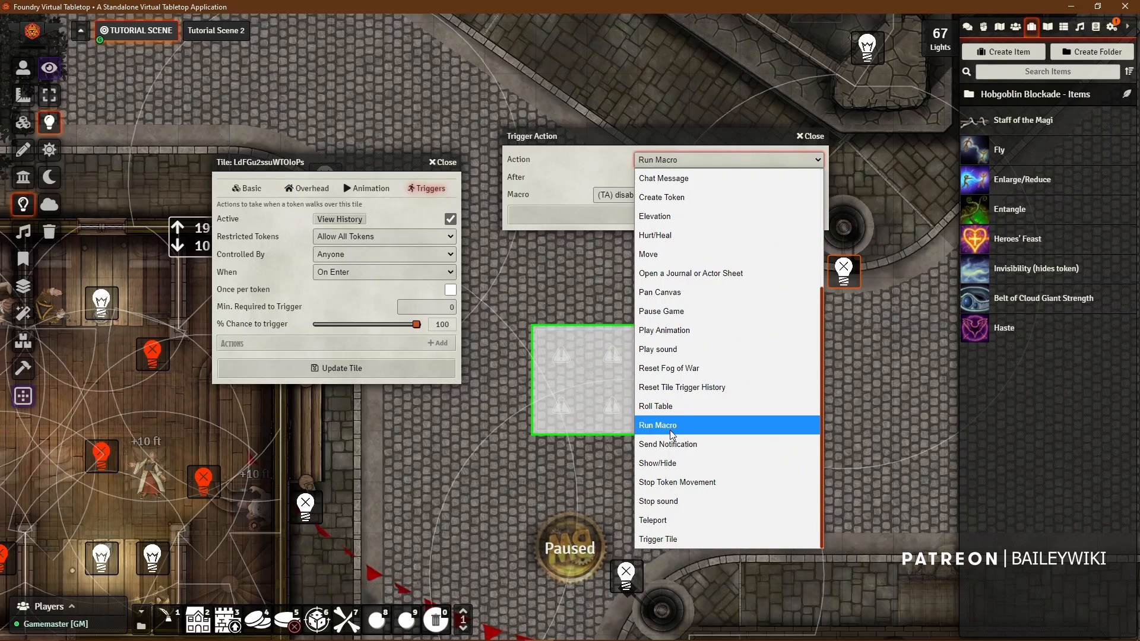
pyautogui.click(673, 444)
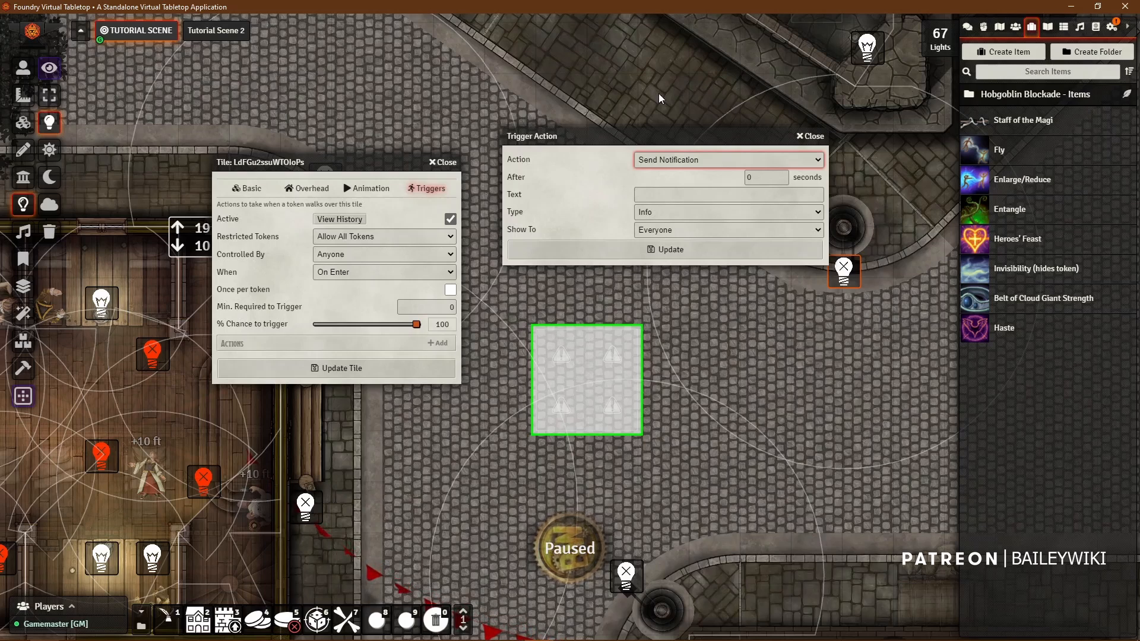
pyautogui.click(677, 230)
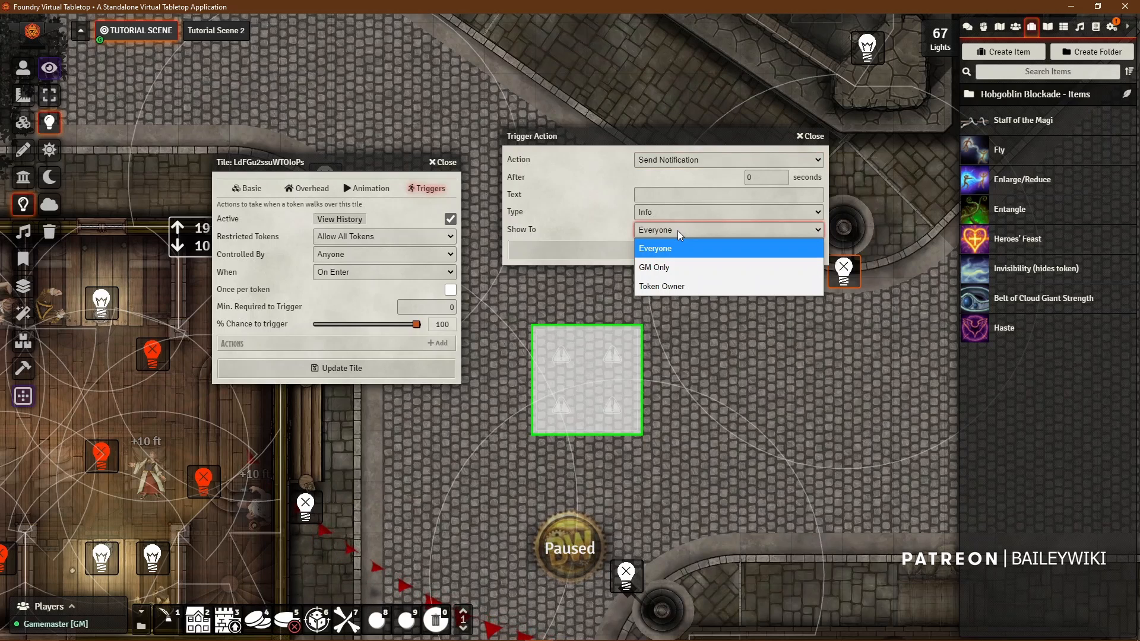
pyautogui.click(678, 230)
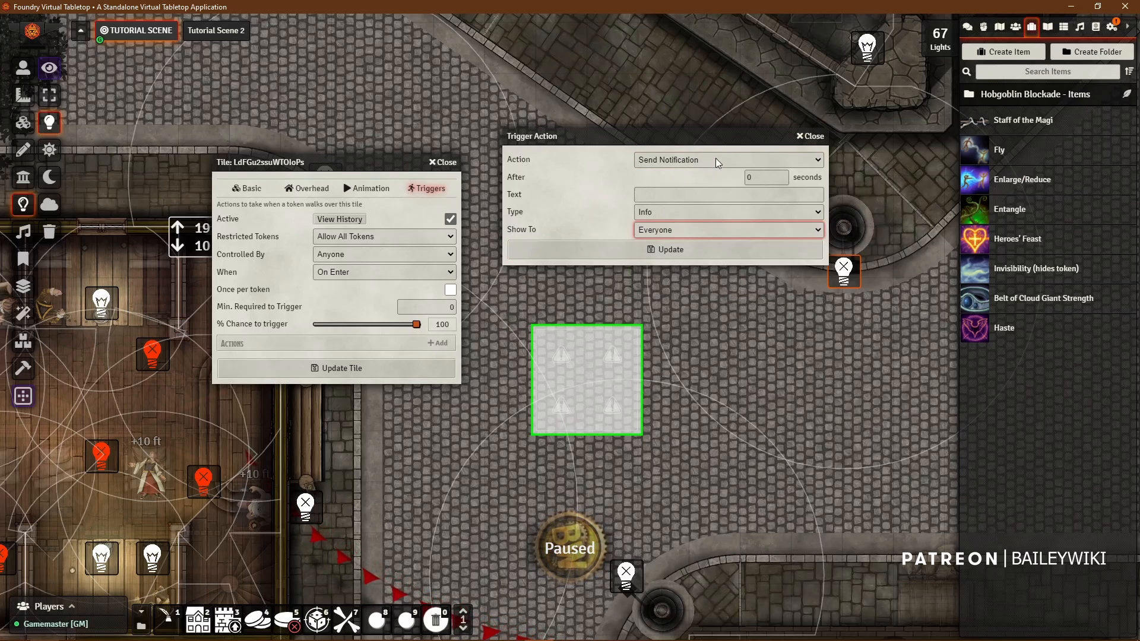
# - Switch the trigger action to Show/Hide and review its State options
pyautogui.click(696, 162)
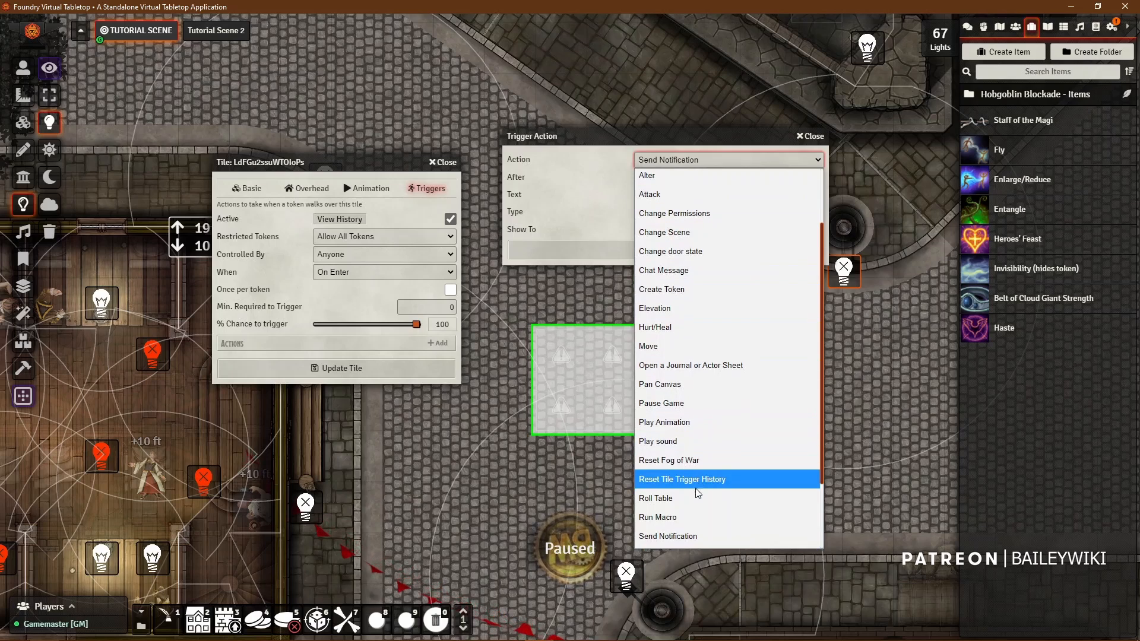
pyautogui.scroll(-2, 697, 487)
pyautogui.click(672, 463)
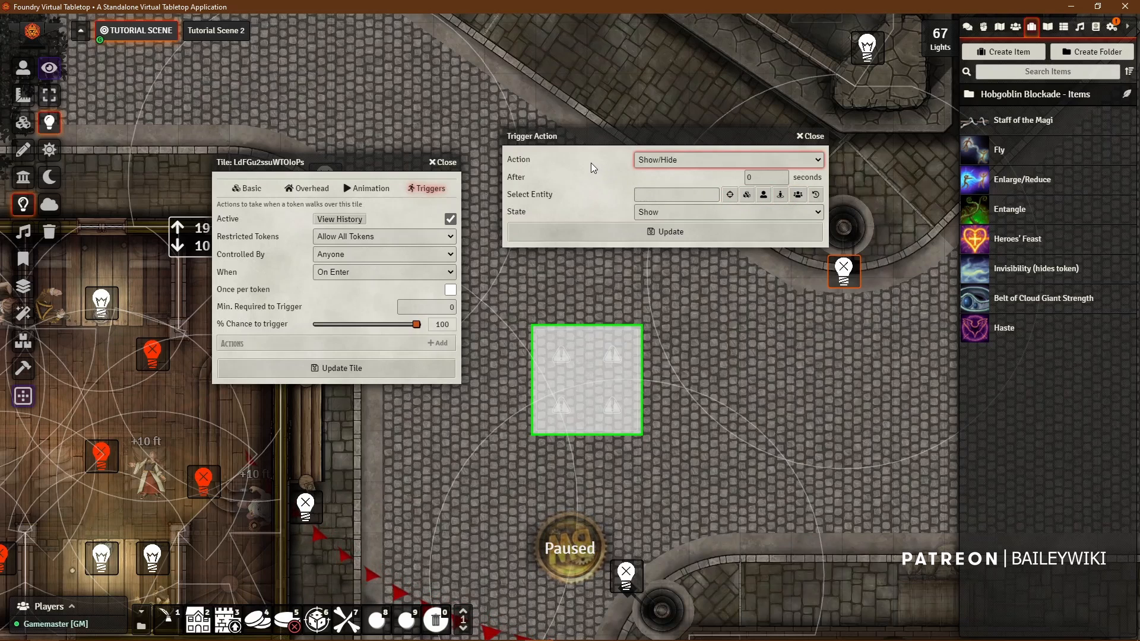
pyautogui.click(647, 212)
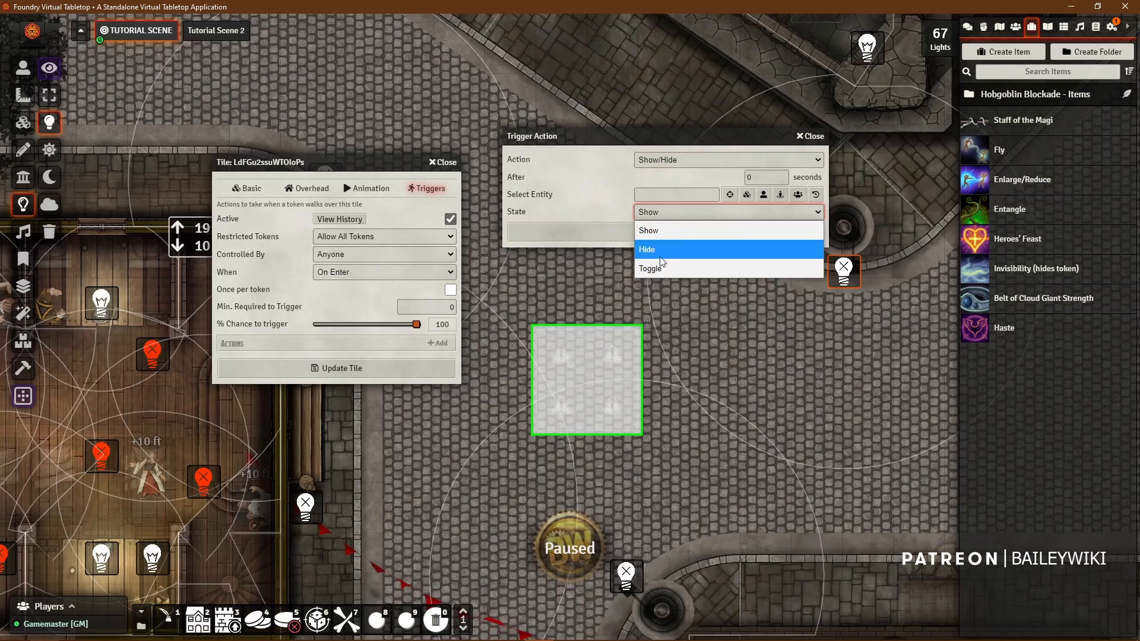
pyautogui.click(587, 185)
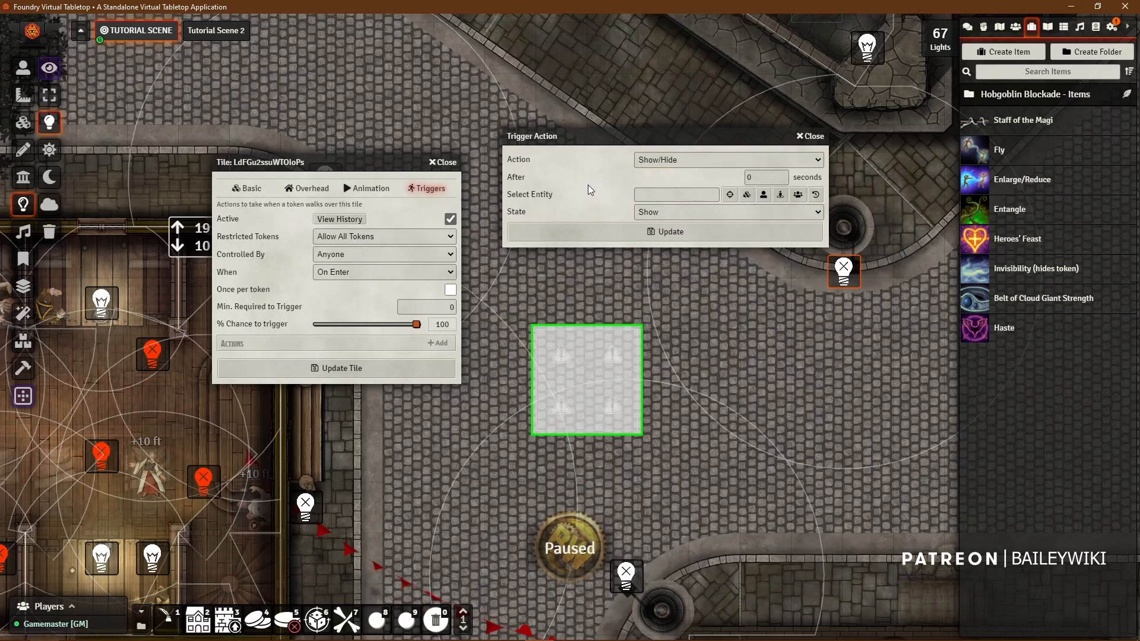
# - Switch the trigger action to Stop Token Movement and review its Snap to grid option
pyautogui.click(696, 161)
pyautogui.scroll(1, 717, 373)
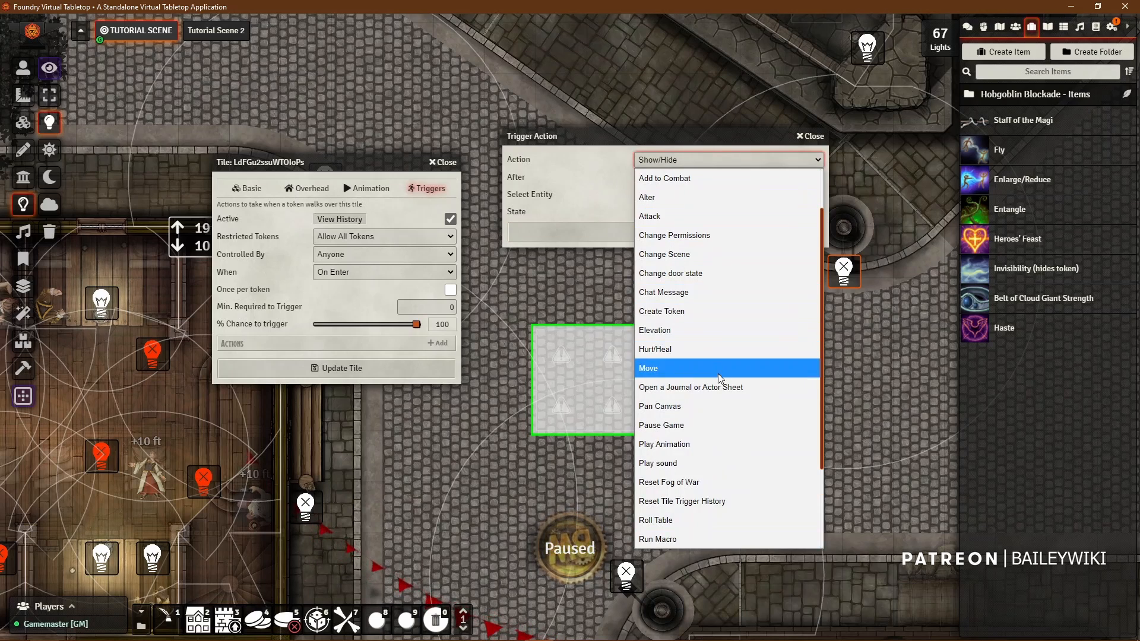
pyautogui.scroll(-2, 716, 427)
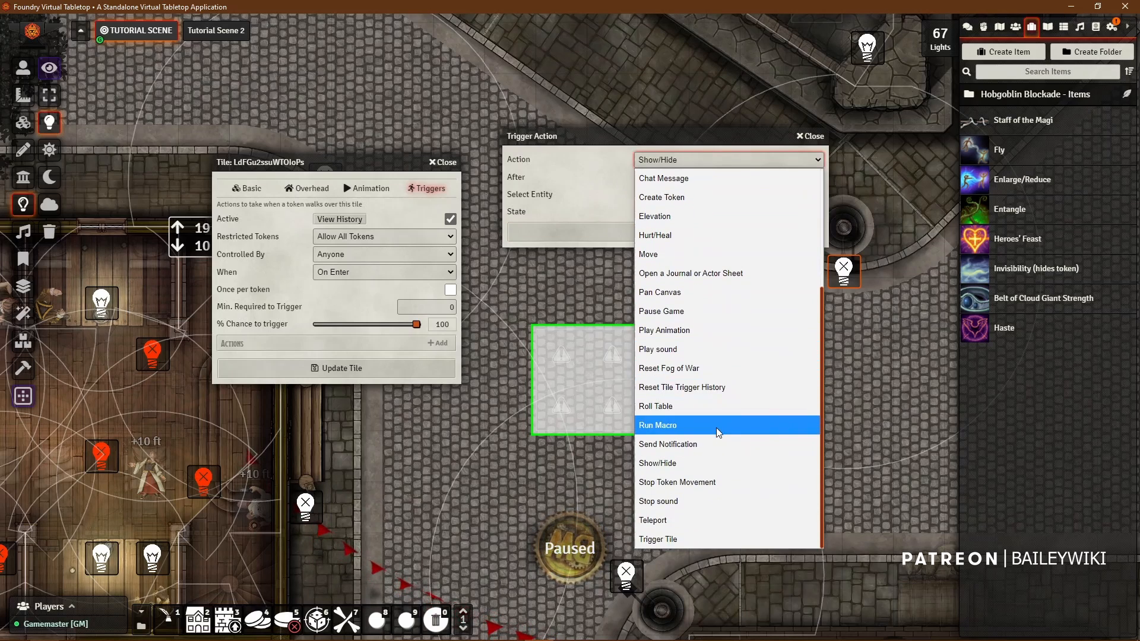
pyautogui.click(683, 484)
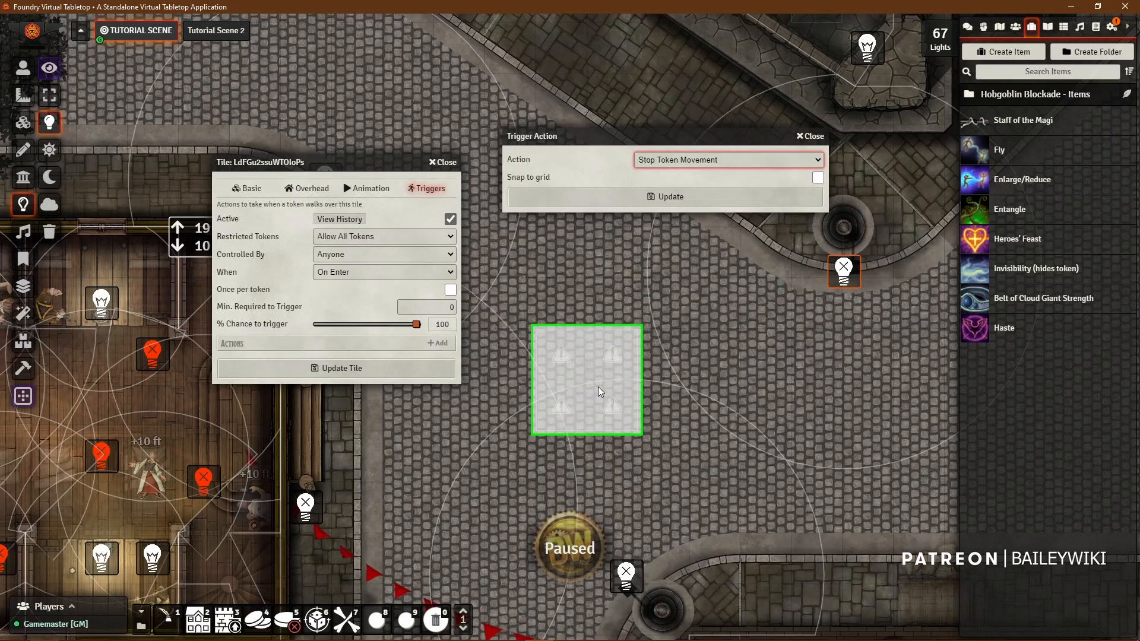
# - Switch the trigger action to Stop sound, review its Audio Type options, and choose Tile Sounds
pyautogui.click(709, 159)
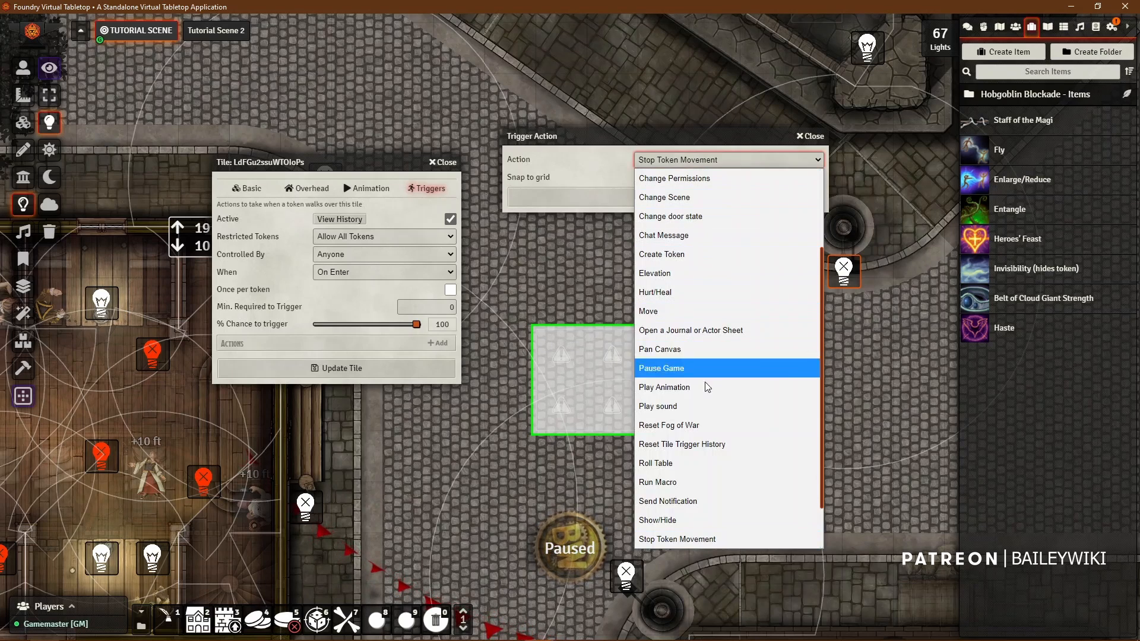
pyautogui.scroll(-2, 711, 463)
pyautogui.click(682, 504)
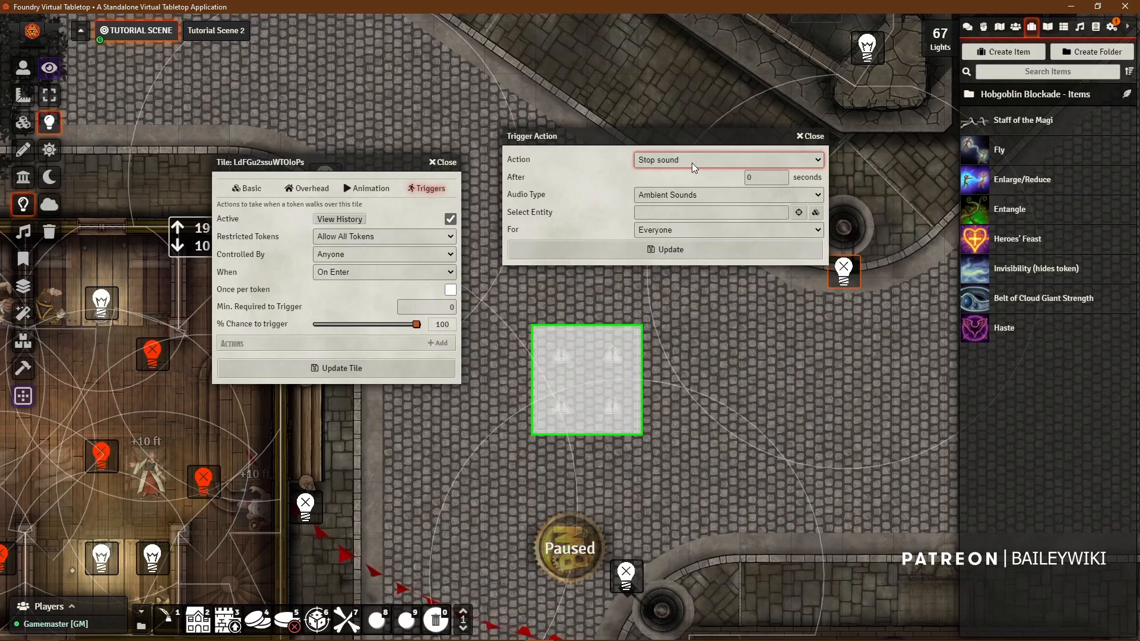
pyautogui.click(710, 197)
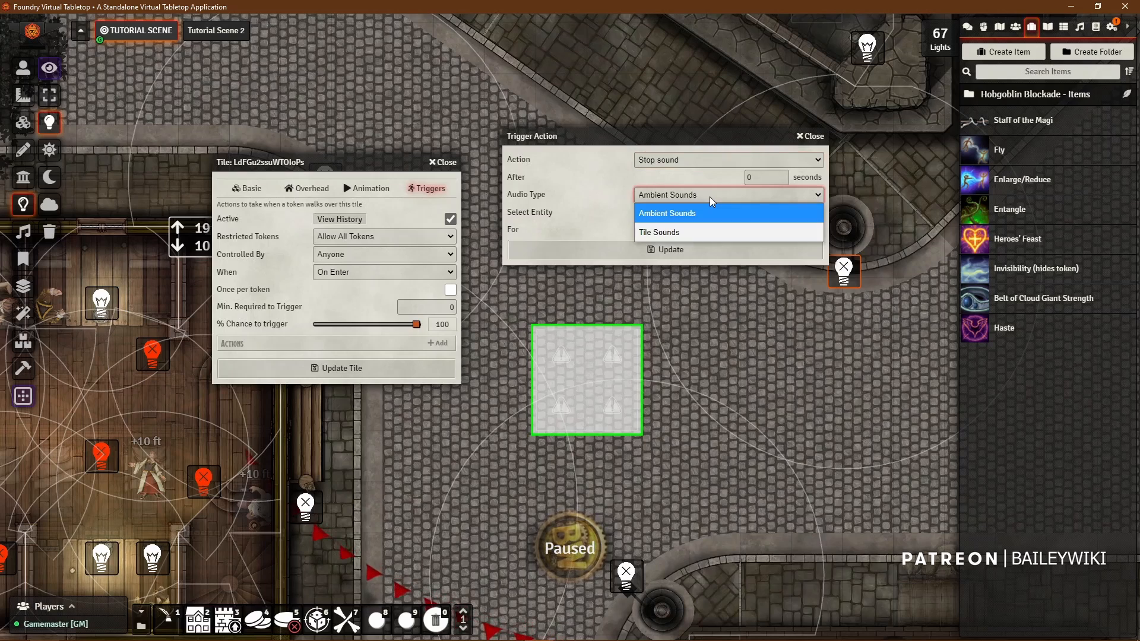
pyautogui.click(696, 210)
pyautogui.click(697, 194)
pyautogui.click(689, 213)
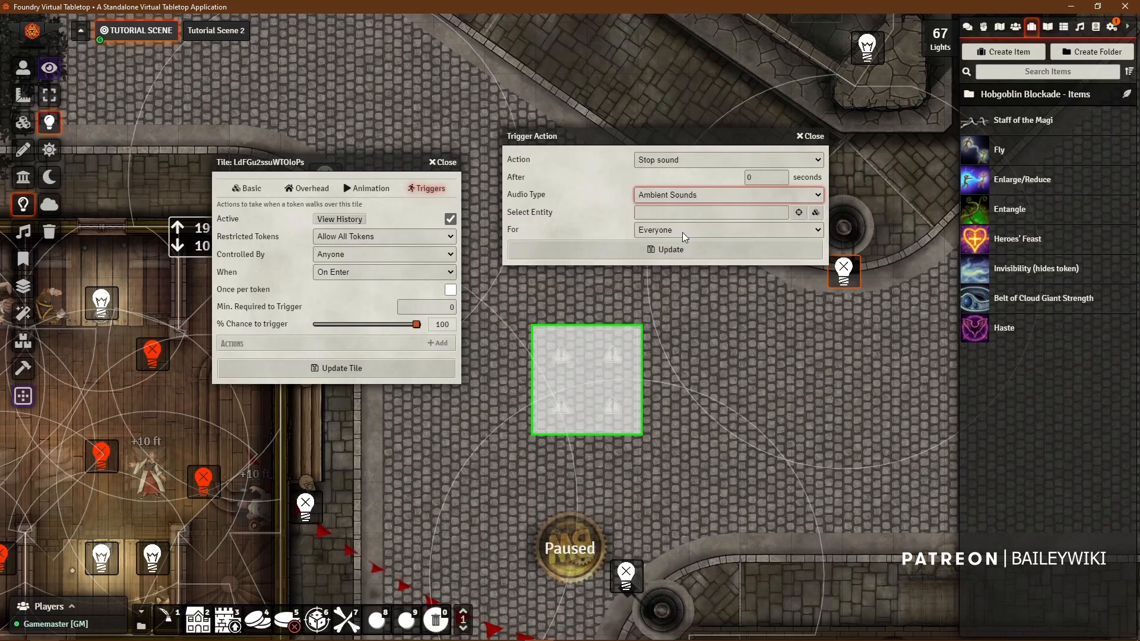
pyautogui.press('Down')
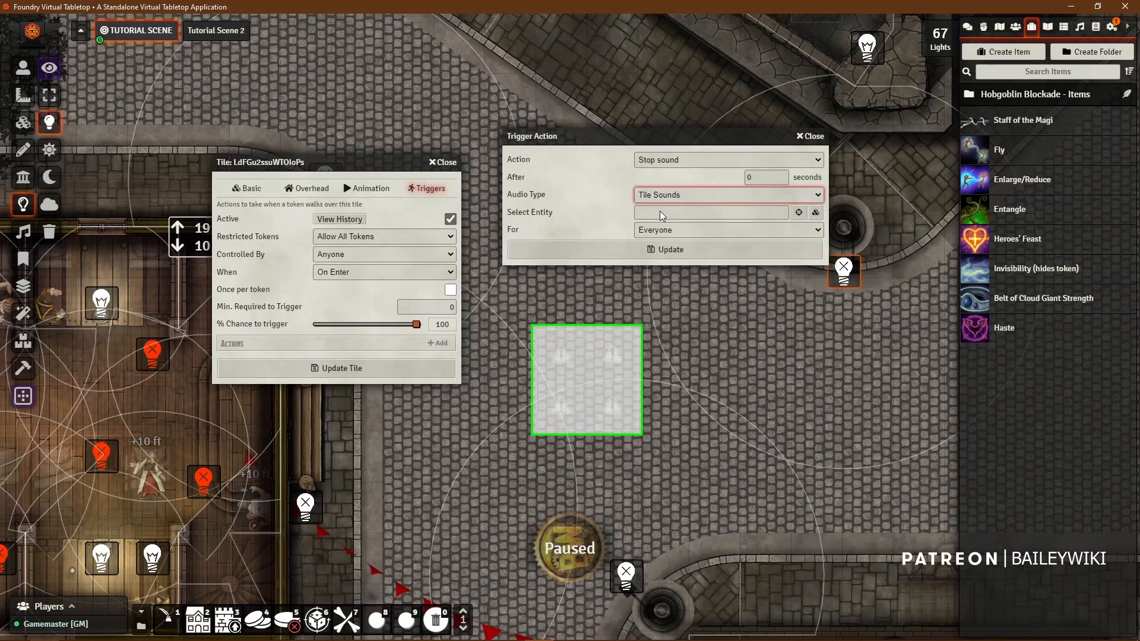
# - Switch the trigger action to Teleport and review its entity, coordinate, grid snapping, canvas pan and token options
pyautogui.click(680, 159)
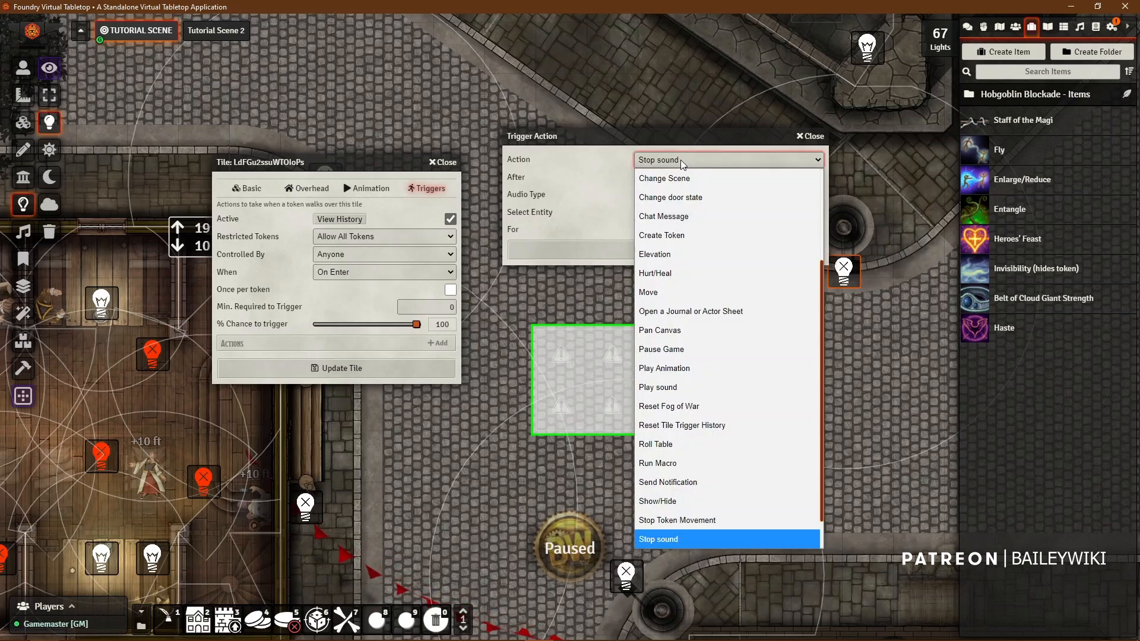
pyautogui.scroll(-1, 694, 445)
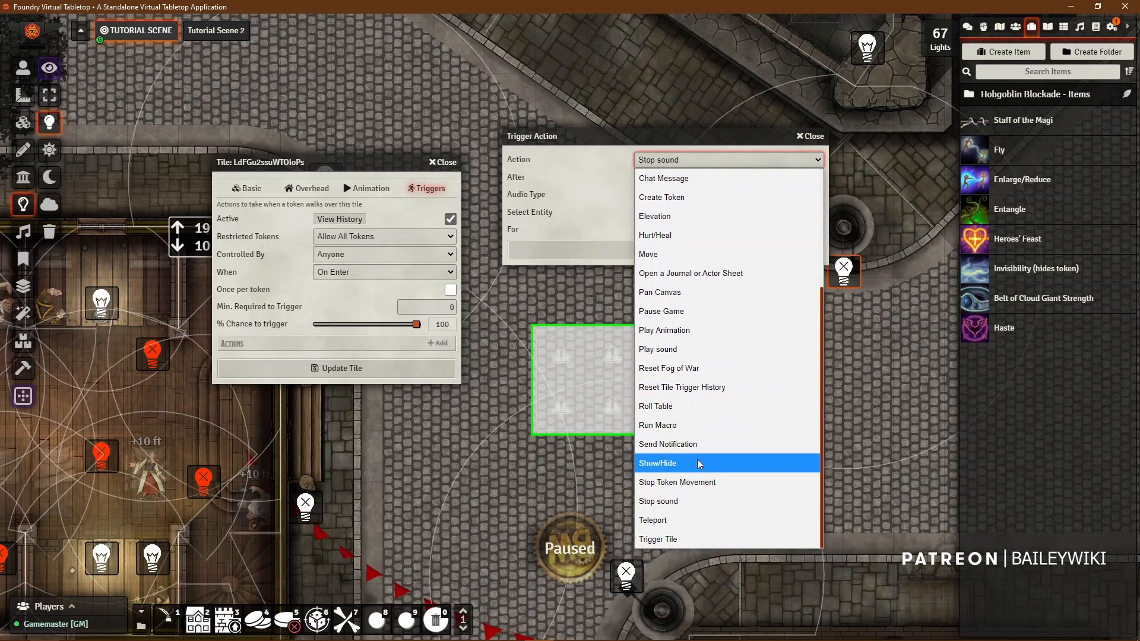
pyautogui.click(663, 524)
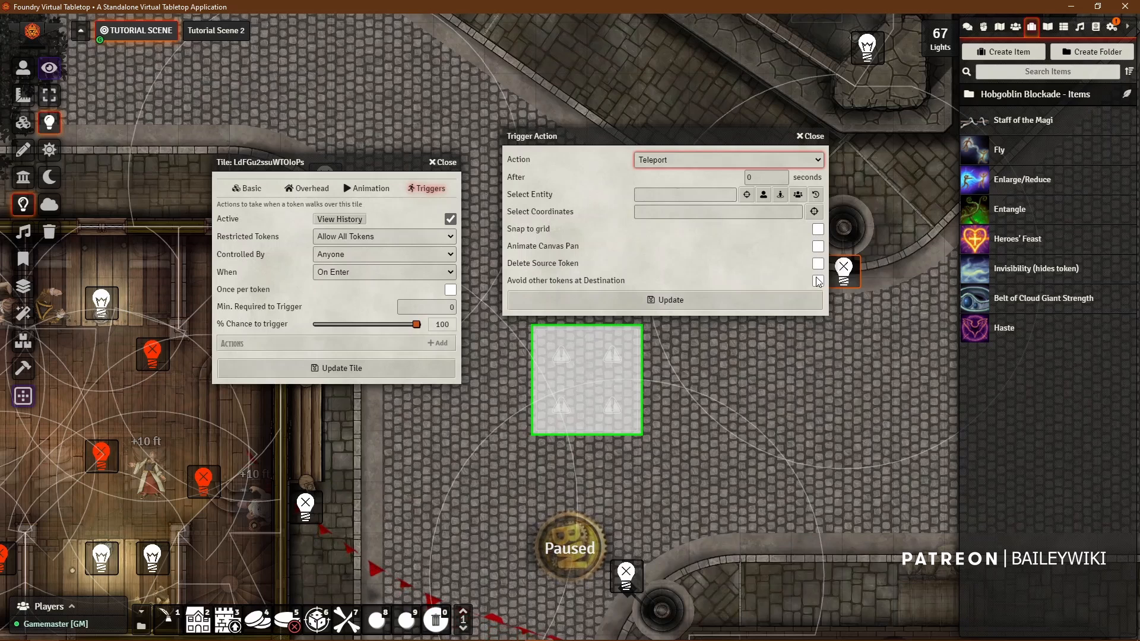
# - Switch the trigger action to Trigger Tile, review its settings, and close the trigger action without saving
pyautogui.click(697, 158)
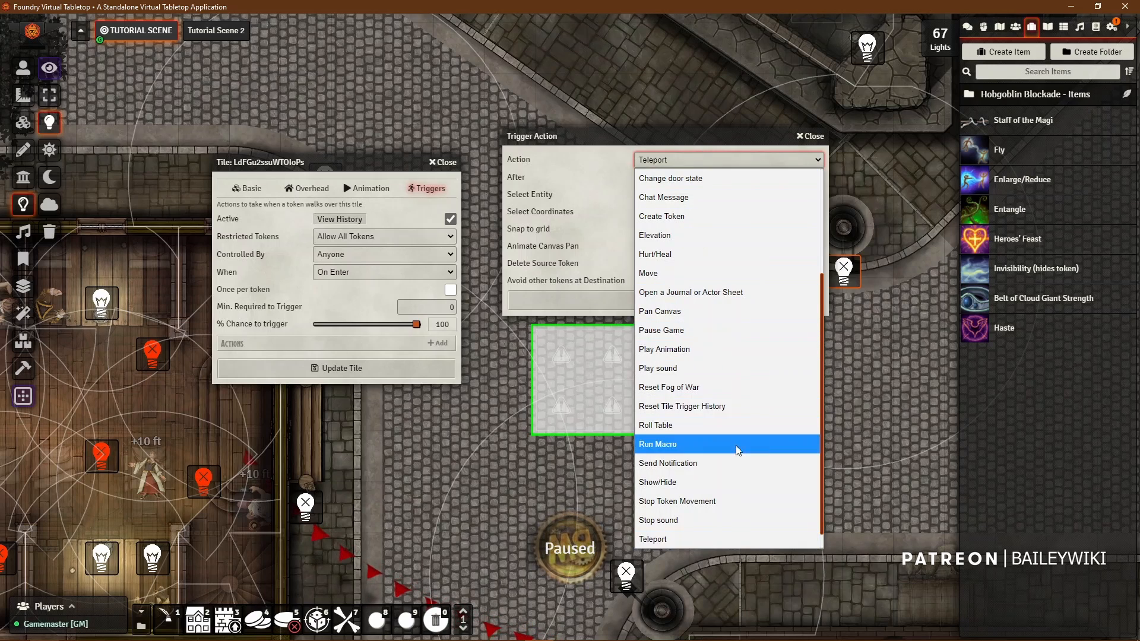
pyautogui.scroll(-1, 721, 460)
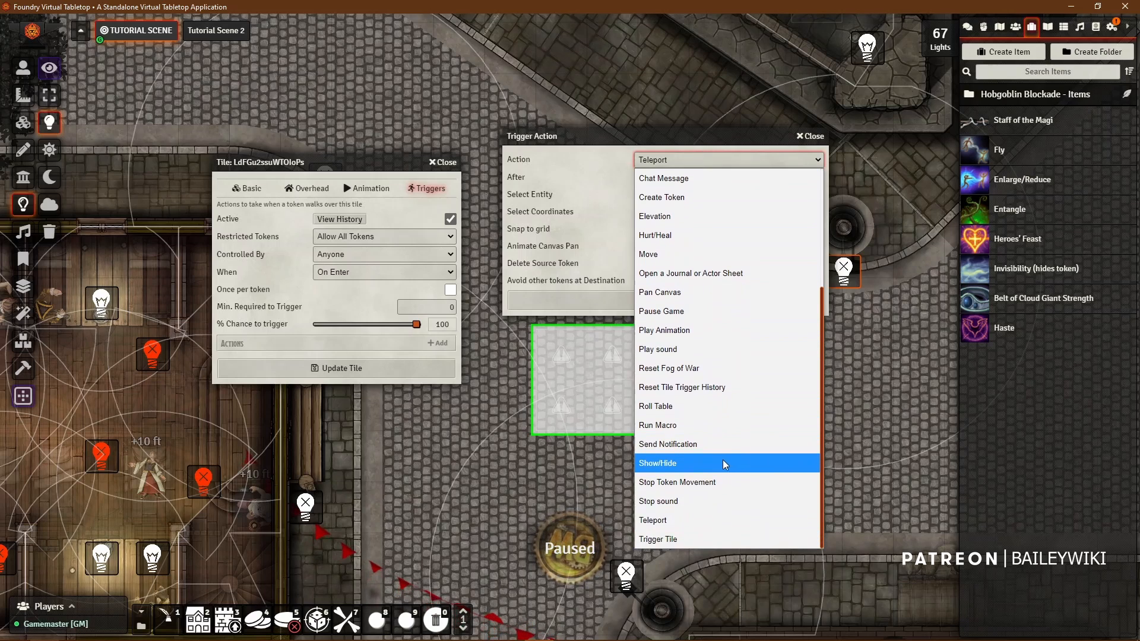
pyautogui.click(664, 541)
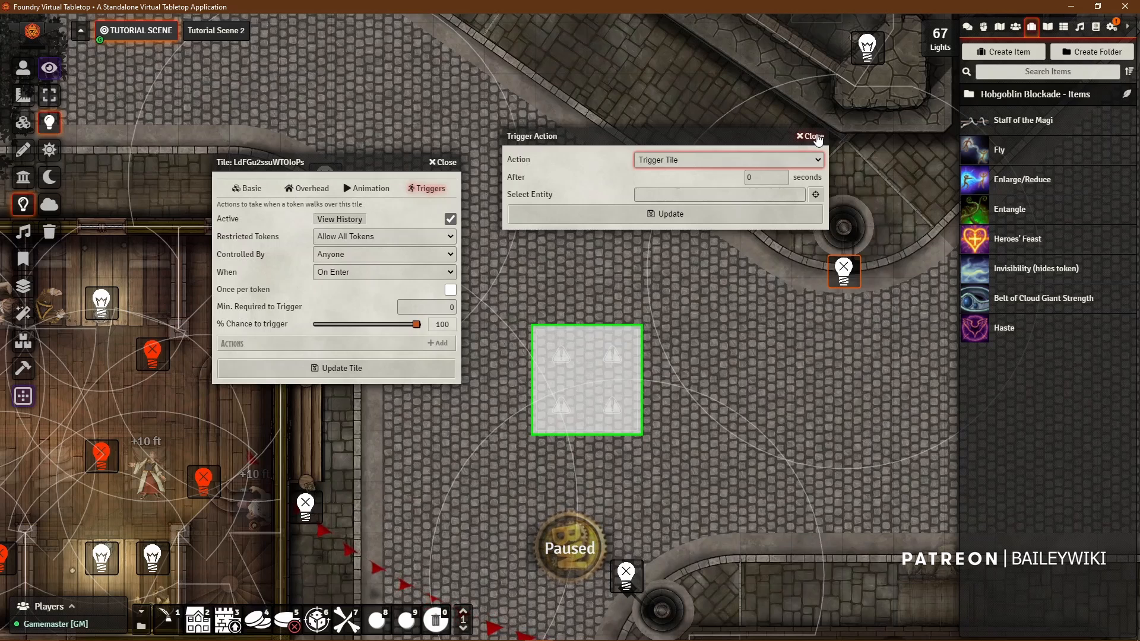
pyautogui.click(817, 137)
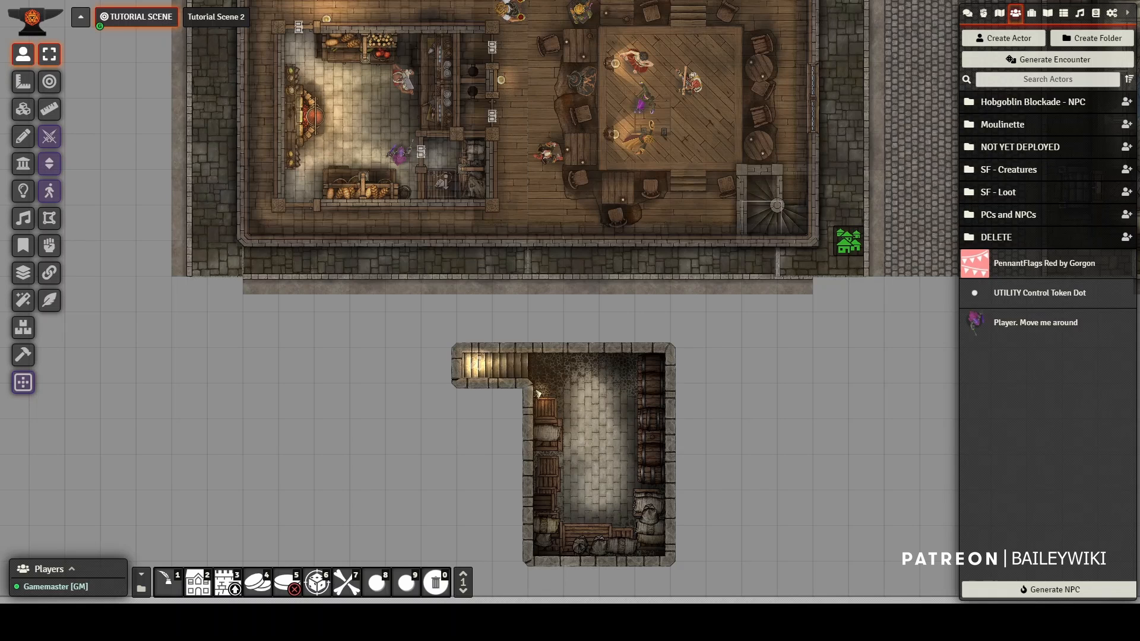
# - Open the Levels layer tool while viewing the kitchen and tavern on the ground floor
pyautogui.scroll(3, 682, 350)
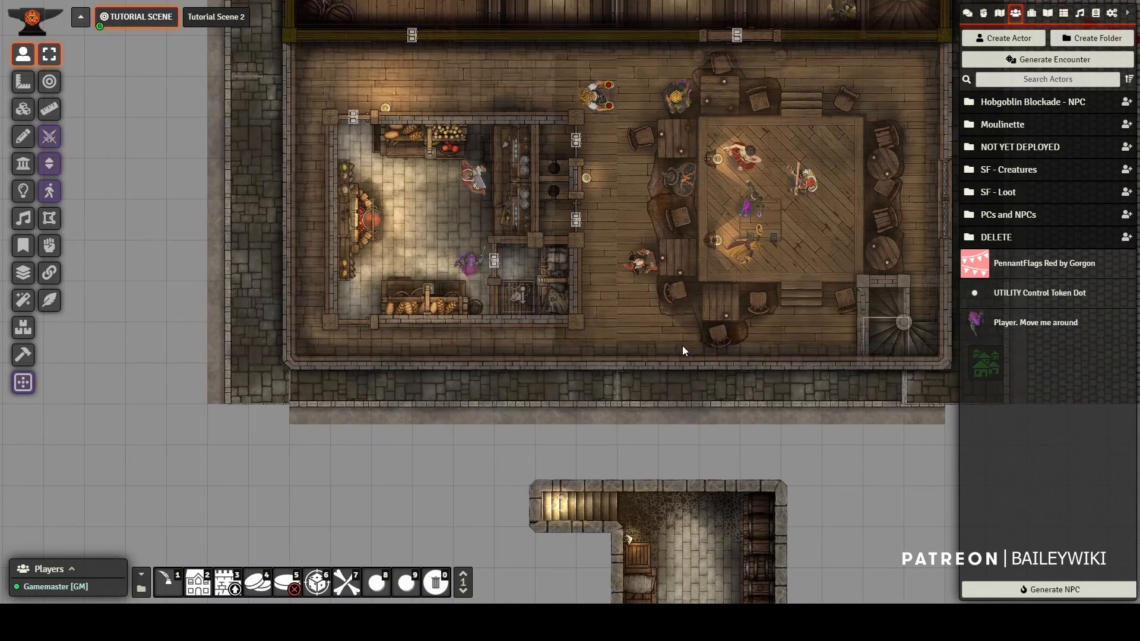
pyautogui.scroll(2, 523, 361)
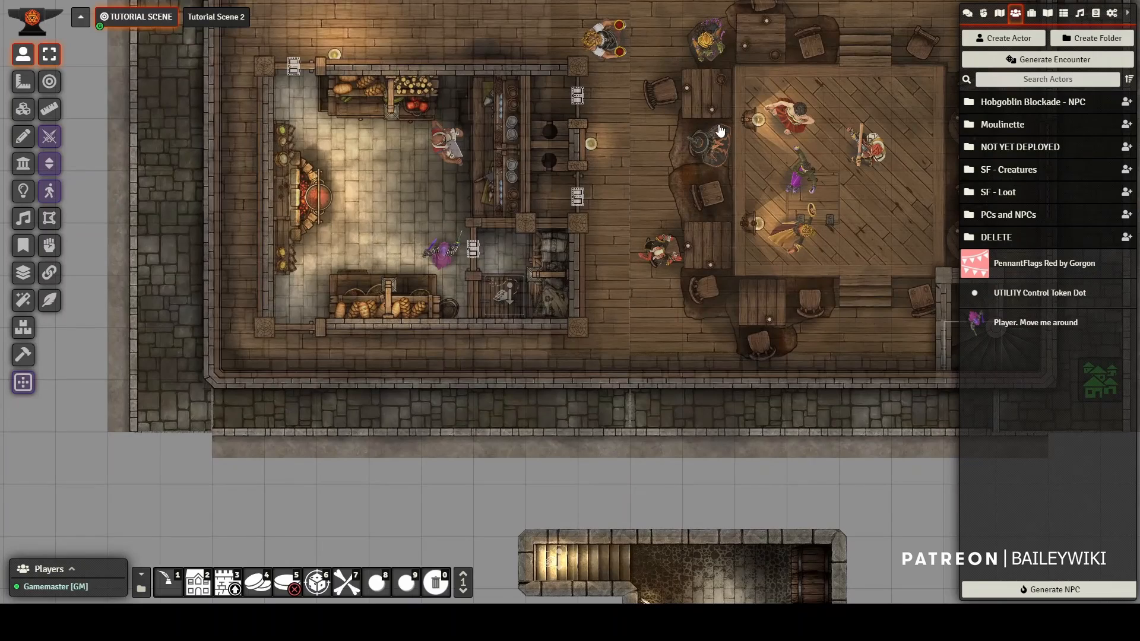
pyautogui.click(26, 278)
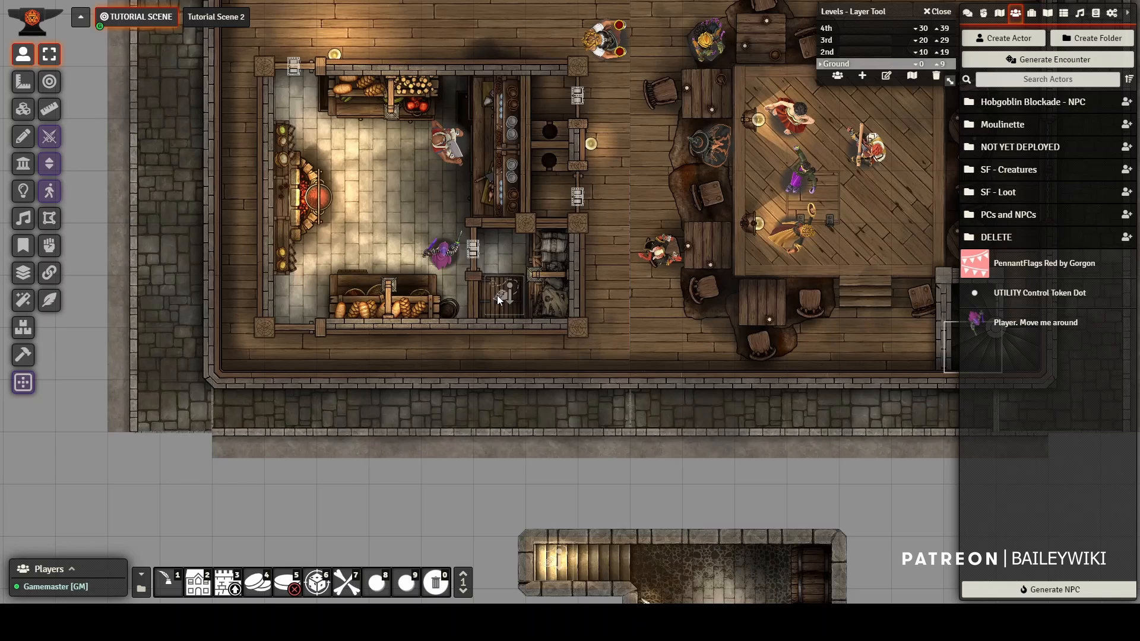
# - Examine where the separate cellar room sits on the map relative to the tavern building
pyautogui.moveTo(699, 443); pyautogui.dragTo(659, 122)
pyautogui.scroll(-15, 526, 258)
pyautogui.scroll(-3, 550, 276)
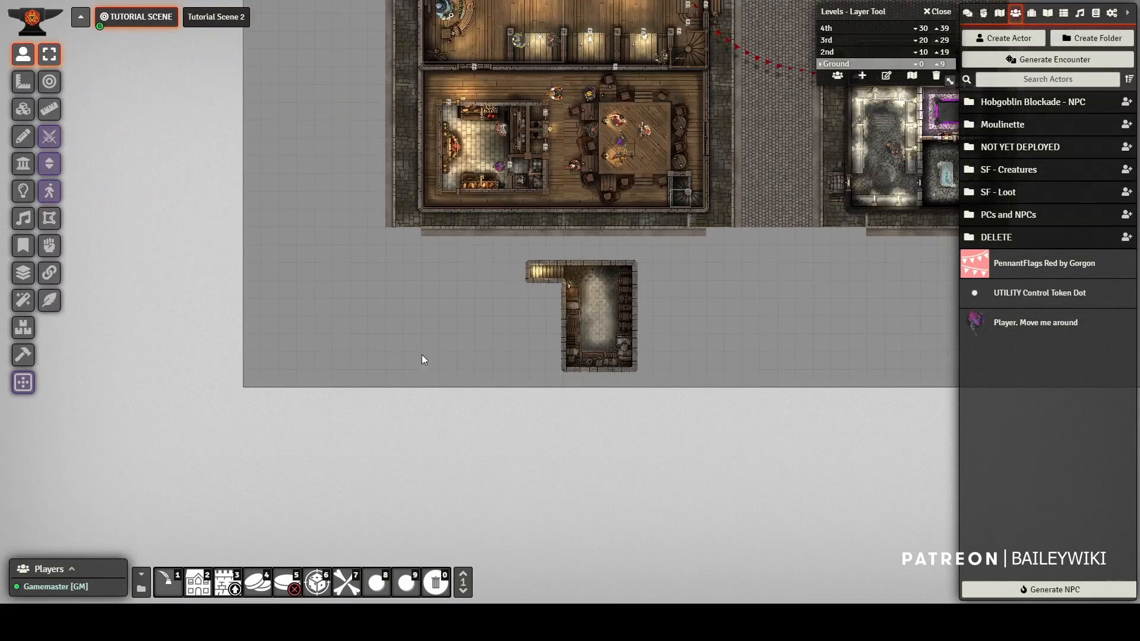
pyautogui.moveTo(899, 255); pyautogui.dragTo(854, 272)
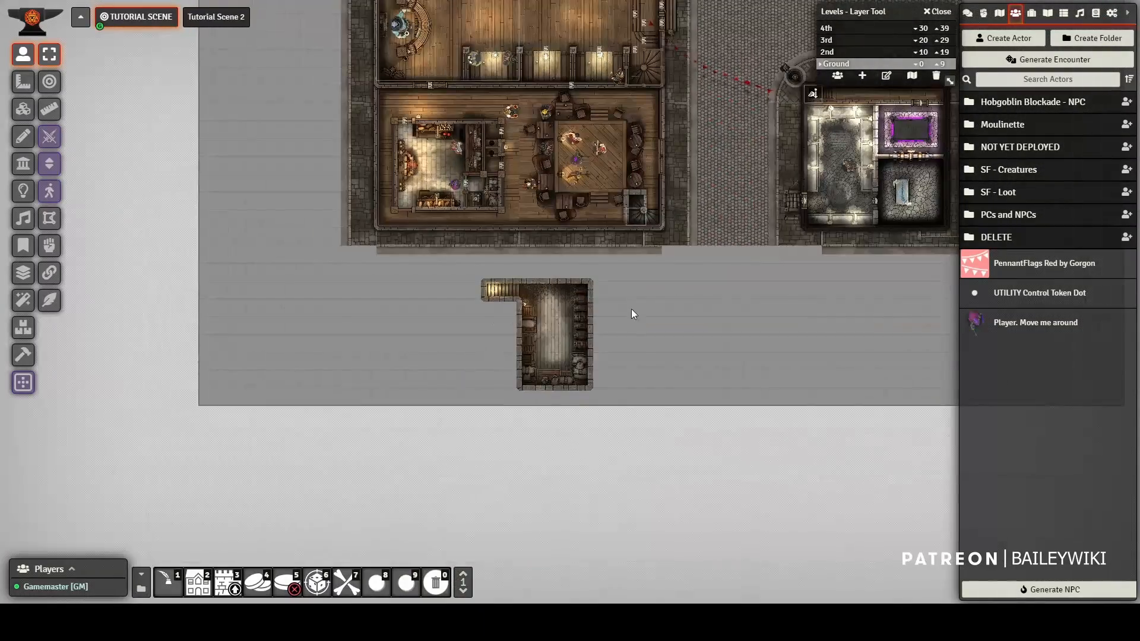
pyautogui.scroll(6, 620, 298)
pyautogui.scroll(5, 619, 298)
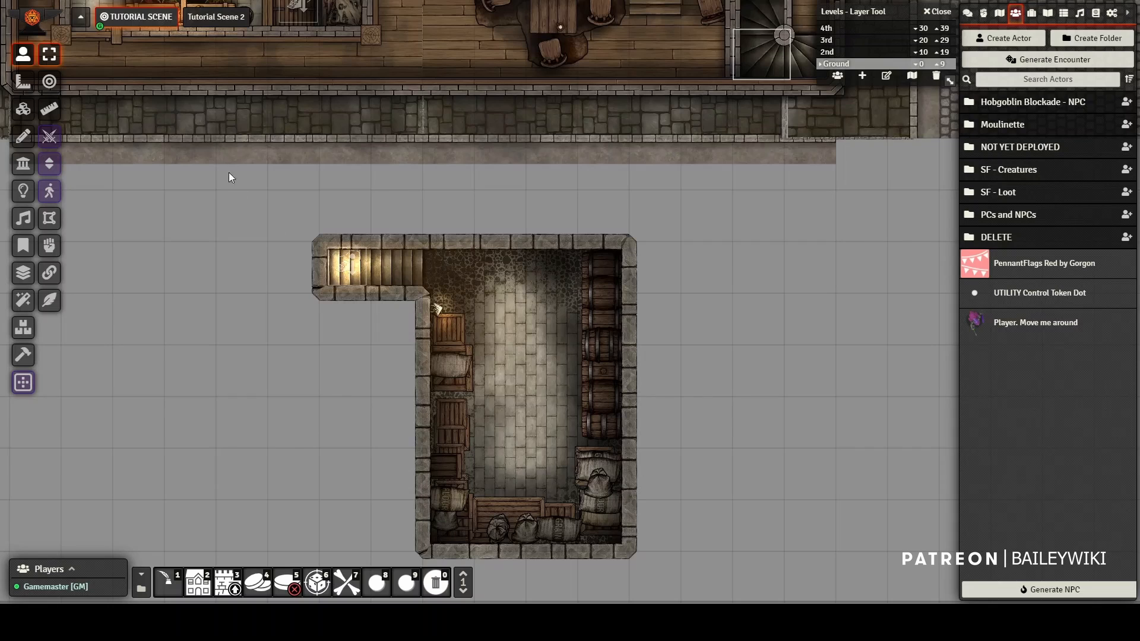
# - Switch to tile editing with foreground tiles off and open the trigger settings of the stairs-down tile beside the kitchen
pyautogui.moveTo(292, 192); pyautogui.dragTo(556, 440)
pyautogui.scroll(6, 457, 310)
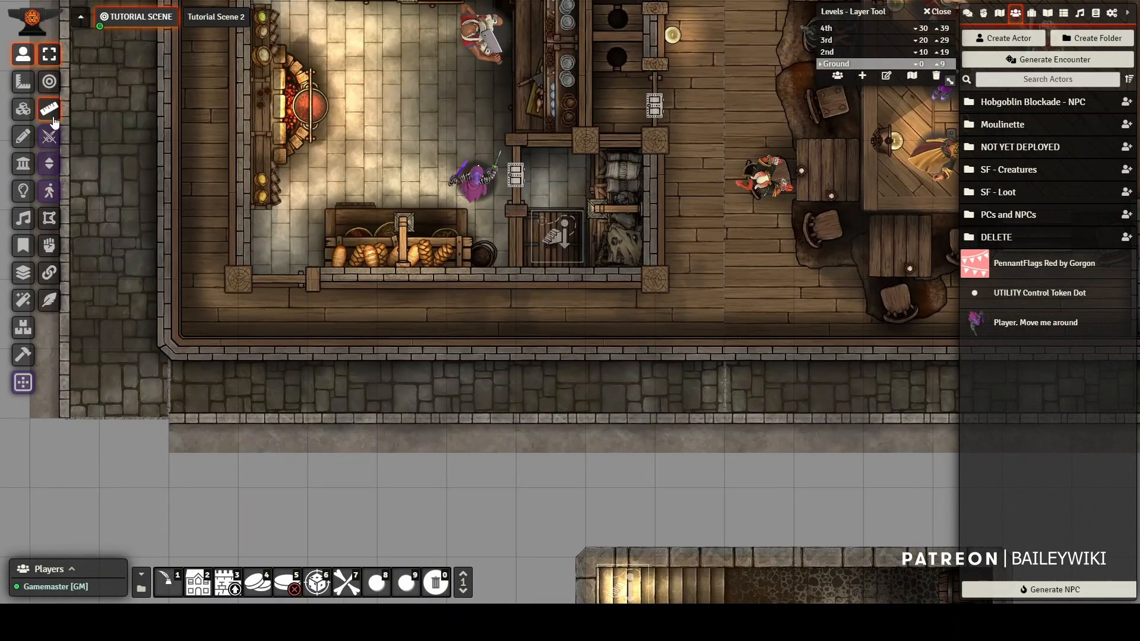
pyautogui.click(23, 108)
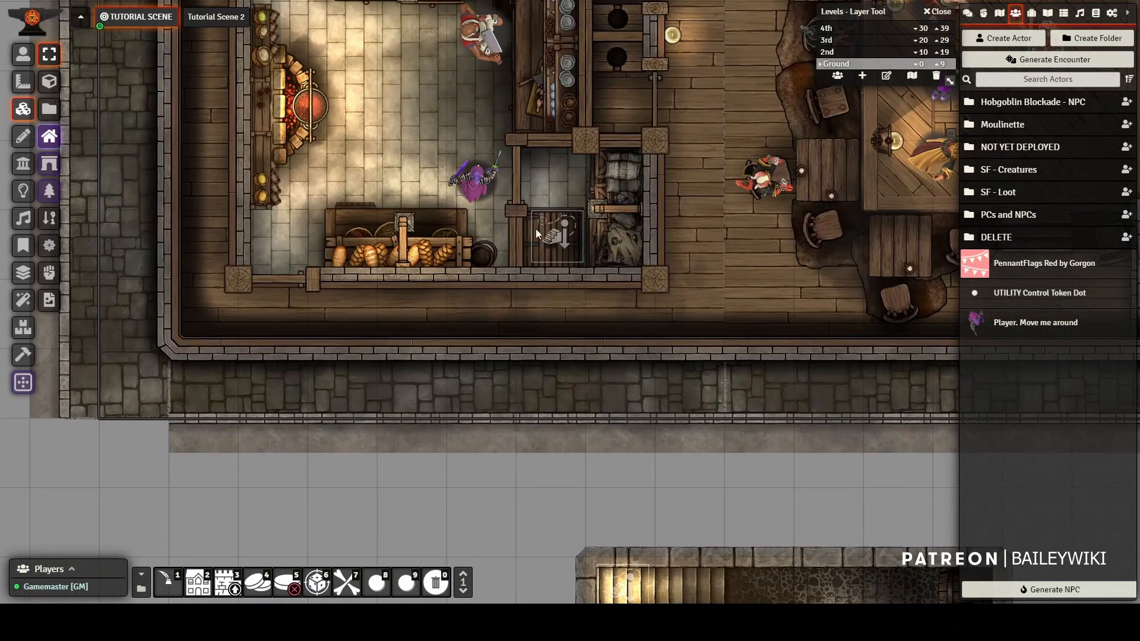
pyautogui.click(48, 137)
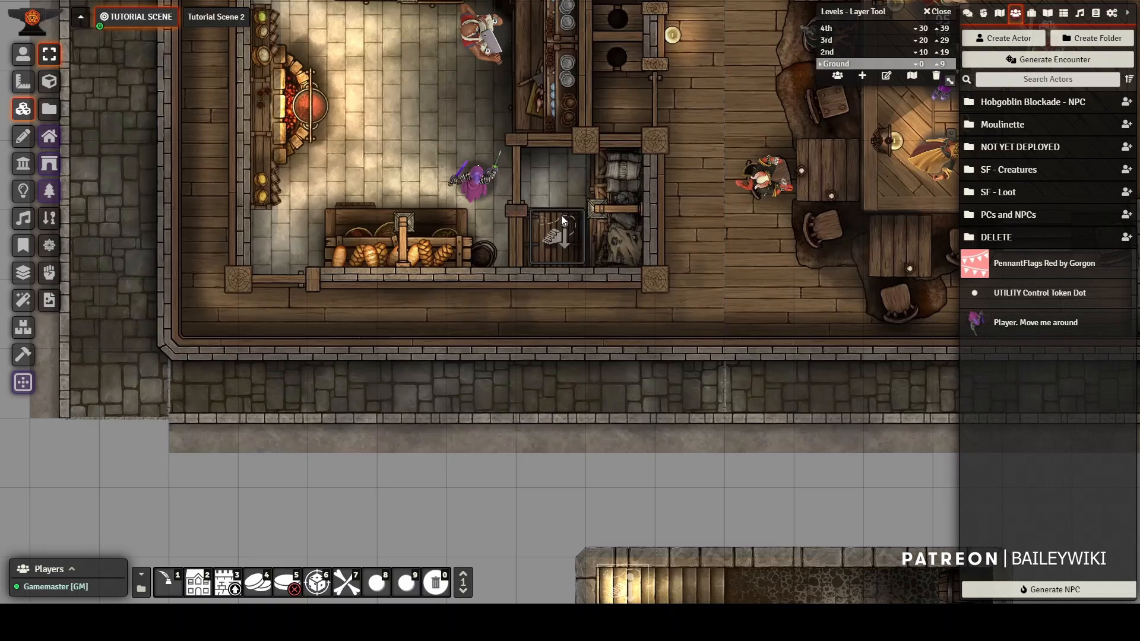
pyautogui.doubleClick(561, 234)
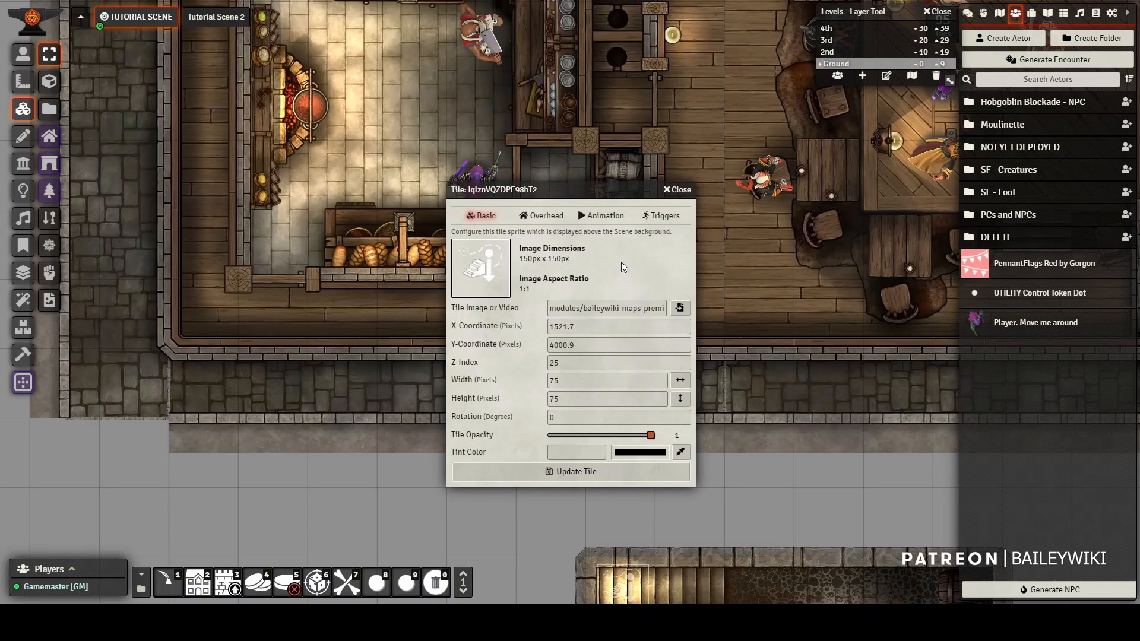
pyautogui.click(664, 217)
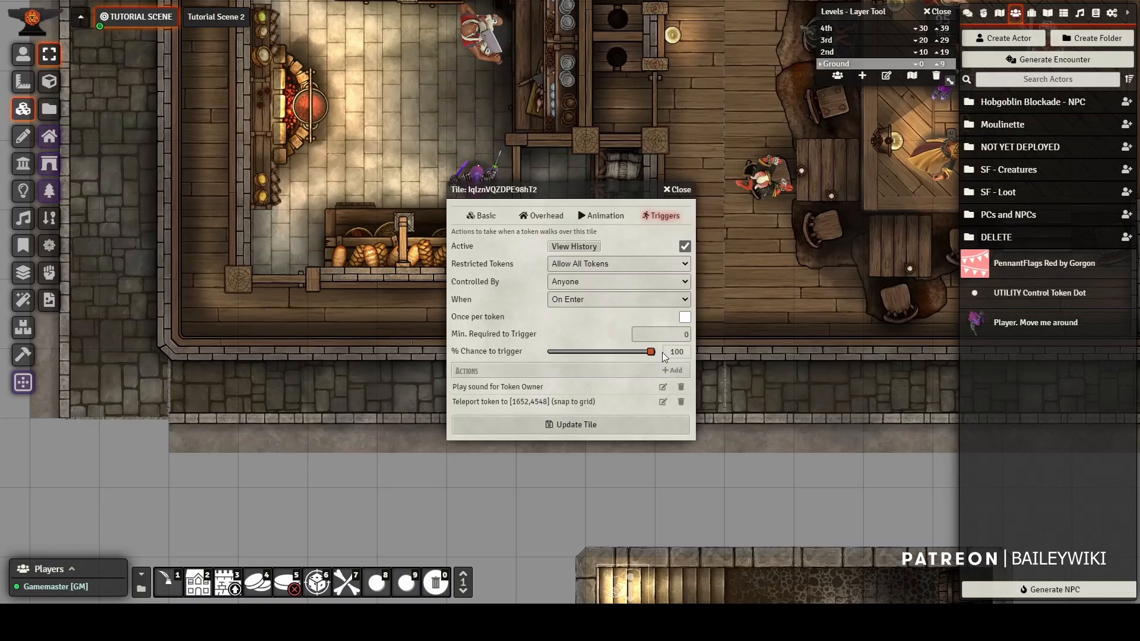
# - Review the stairs-down tile's Play sound action, including its sound file path, and close it without changes
pyautogui.click(662, 387)
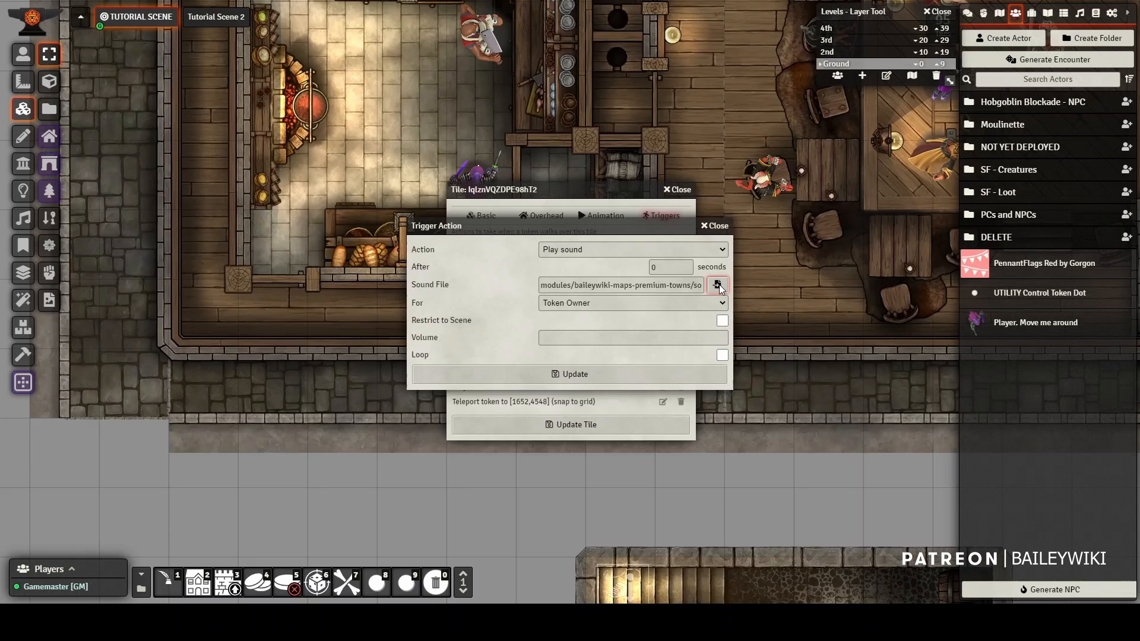
pyautogui.moveTo(681, 285); pyautogui.dragTo(710, 293)
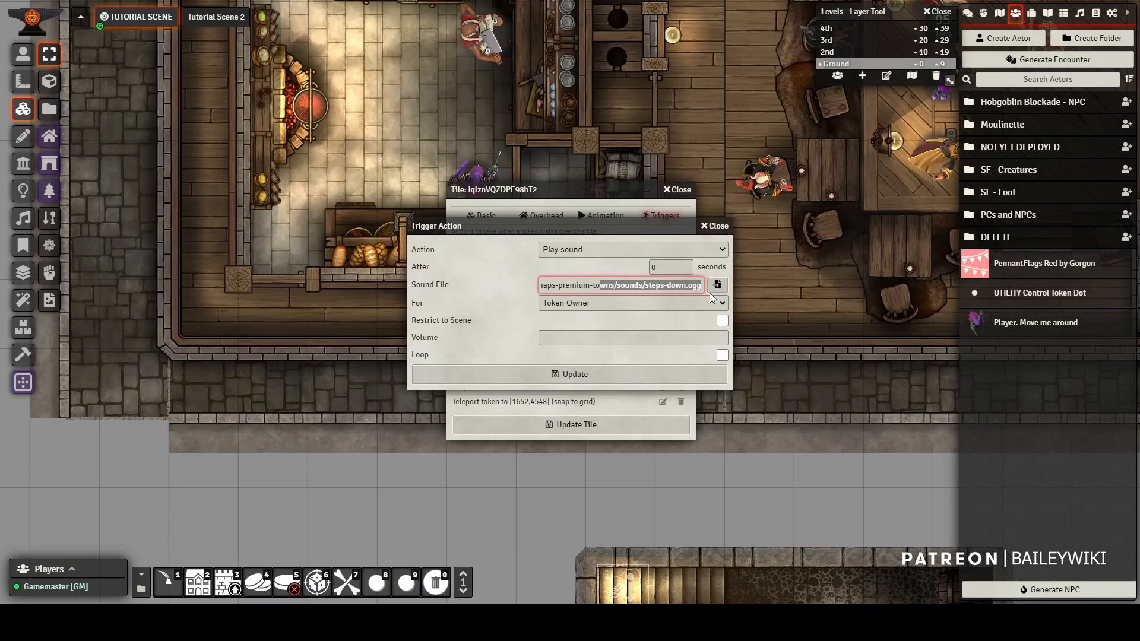
pyautogui.click(668, 287)
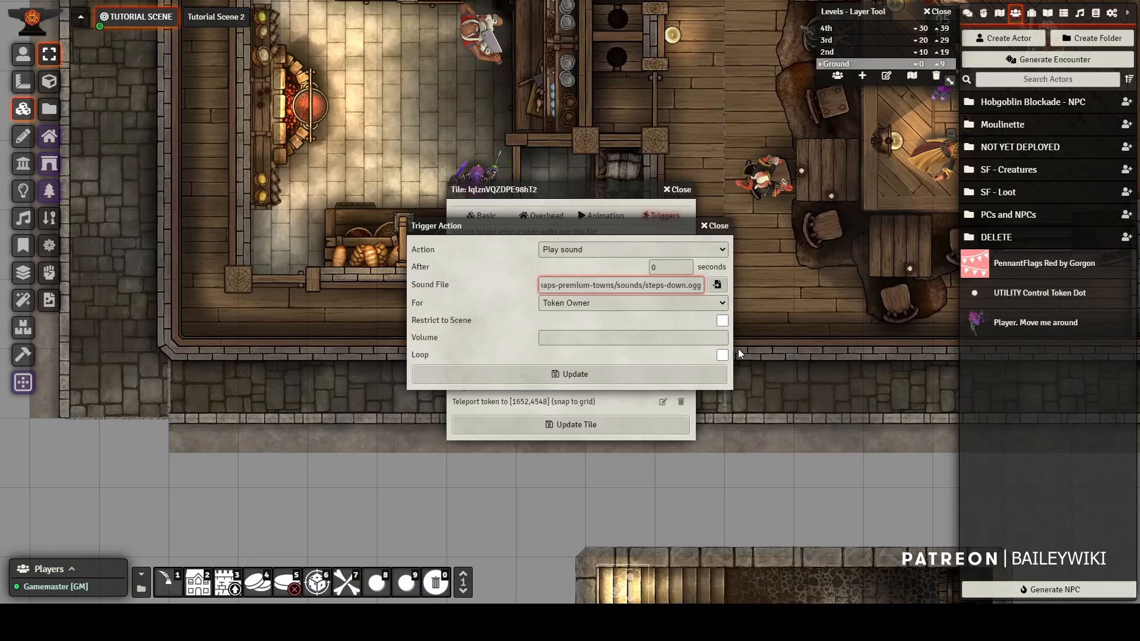
pyautogui.click(716, 226)
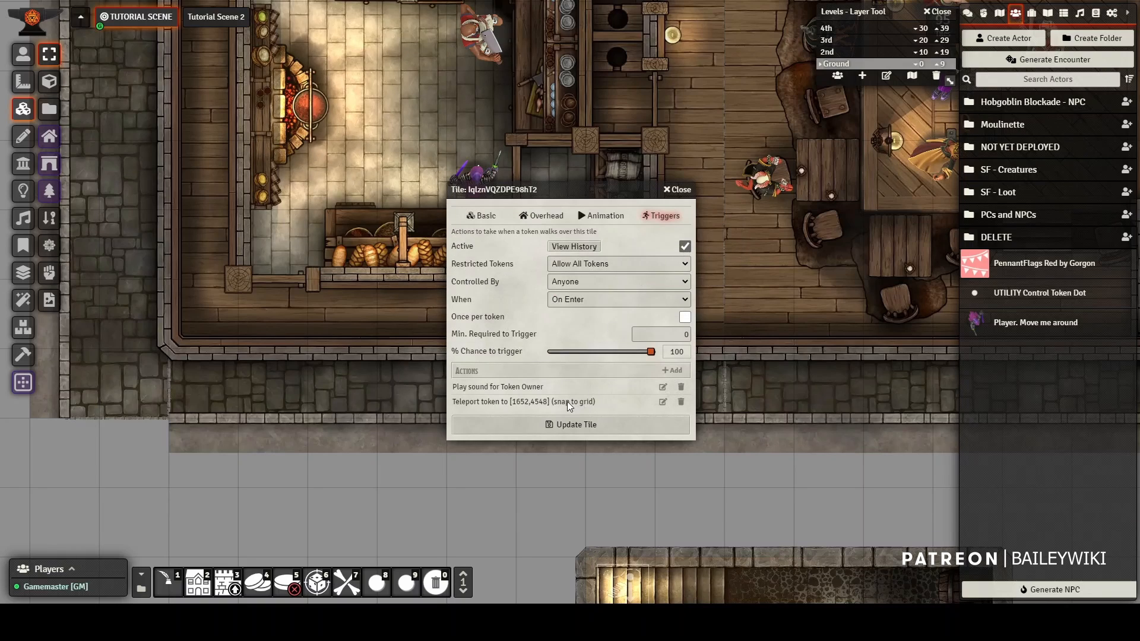
# - Edit the tile's Teleport action to use the tile on the cellar stairs as its destination and update the action
pyautogui.click(663, 402)
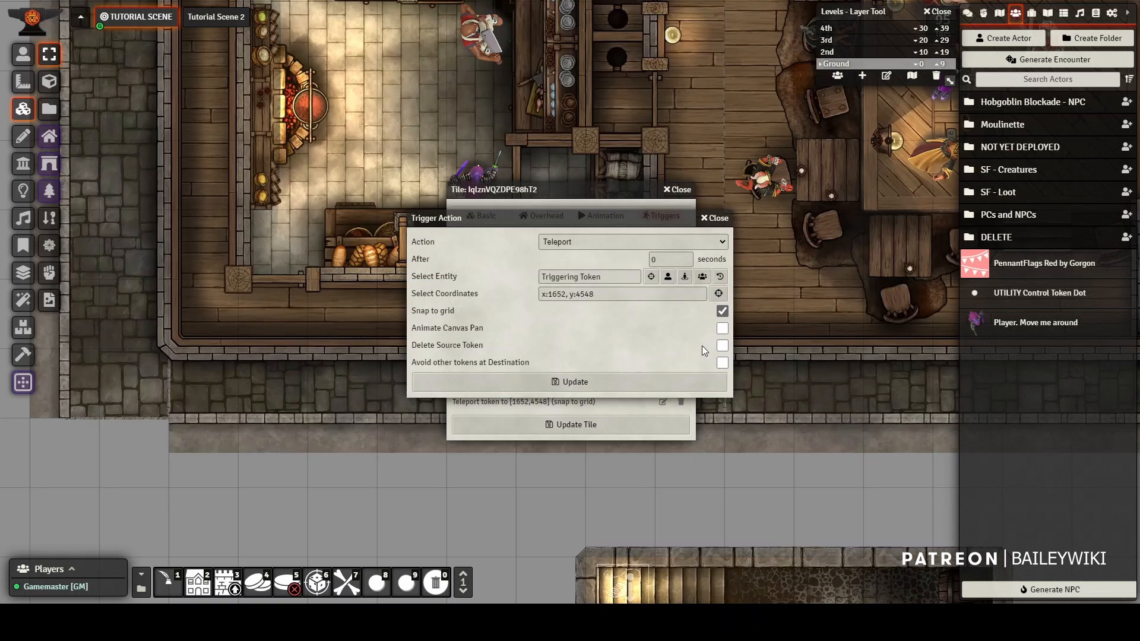
pyautogui.moveTo(838, 462); pyautogui.dragTo(848, 311)
pyautogui.moveTo(845, 351); pyautogui.dragTo(937, 440)
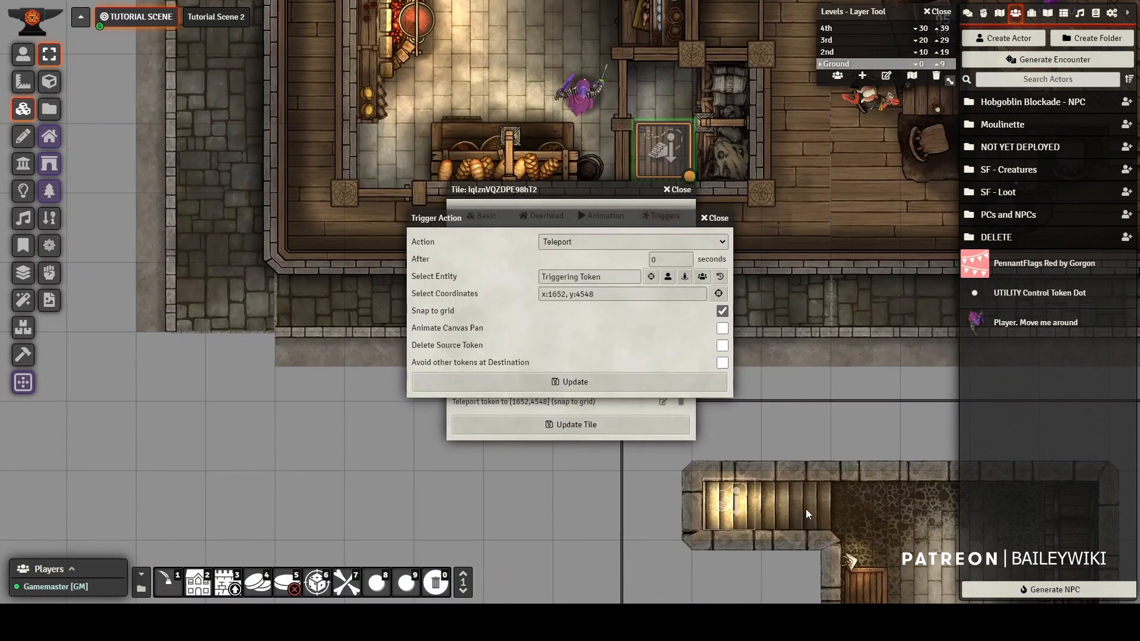
pyautogui.click(718, 293)
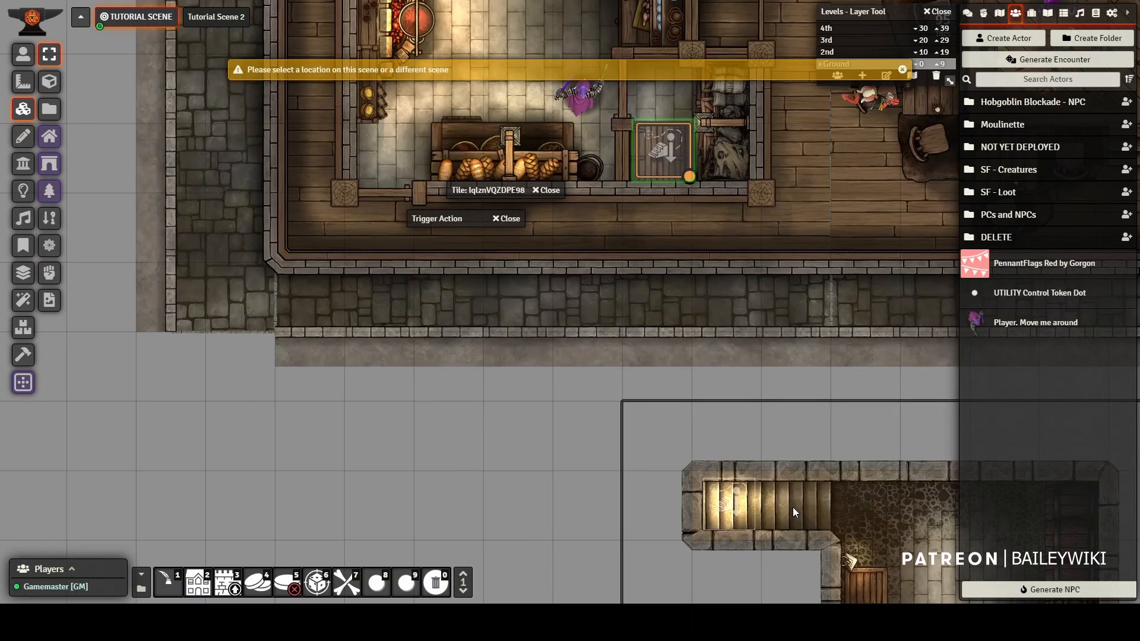
pyautogui.click(730, 505)
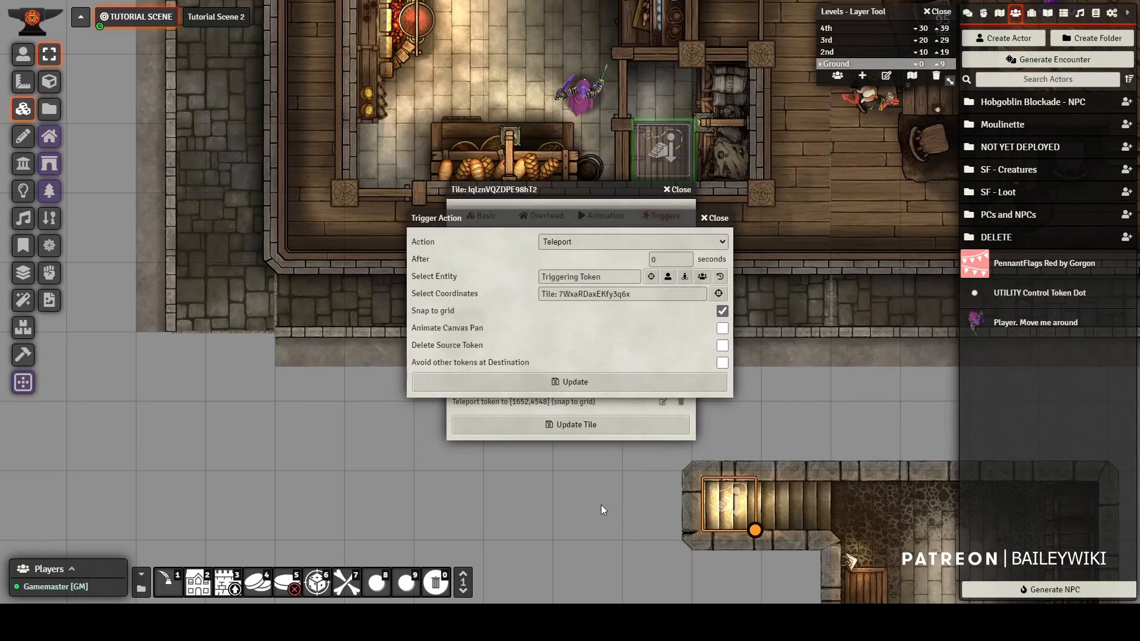
pyautogui.click(589, 383)
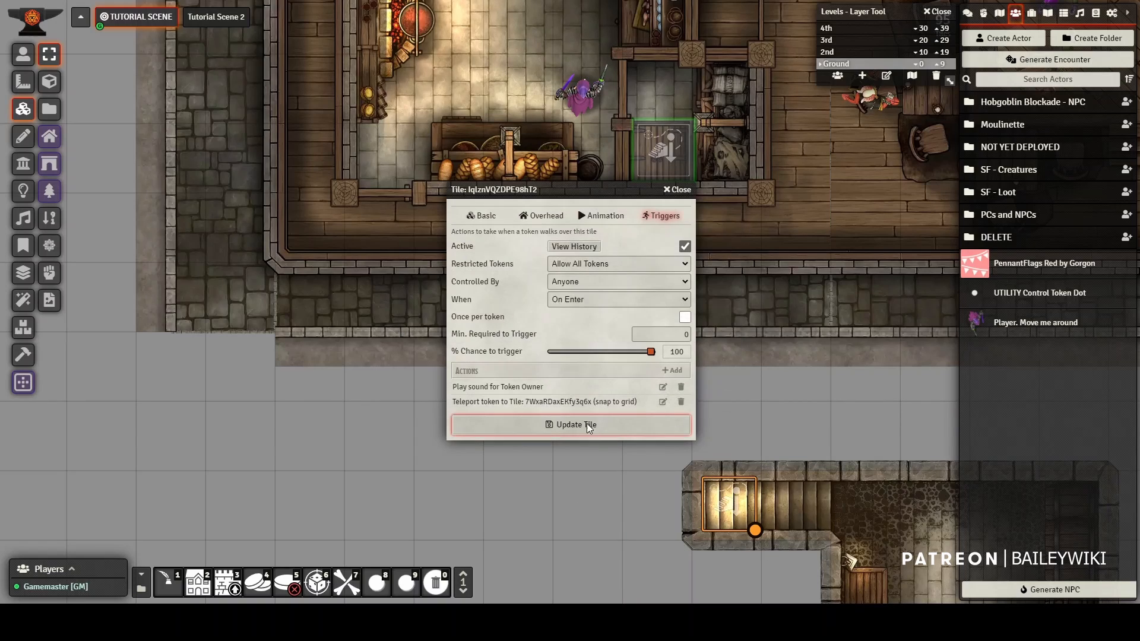
# - Save the stairs-down tile and walk the purple player token from the kitchen onto it to test the teleport
pyautogui.click(583, 425)
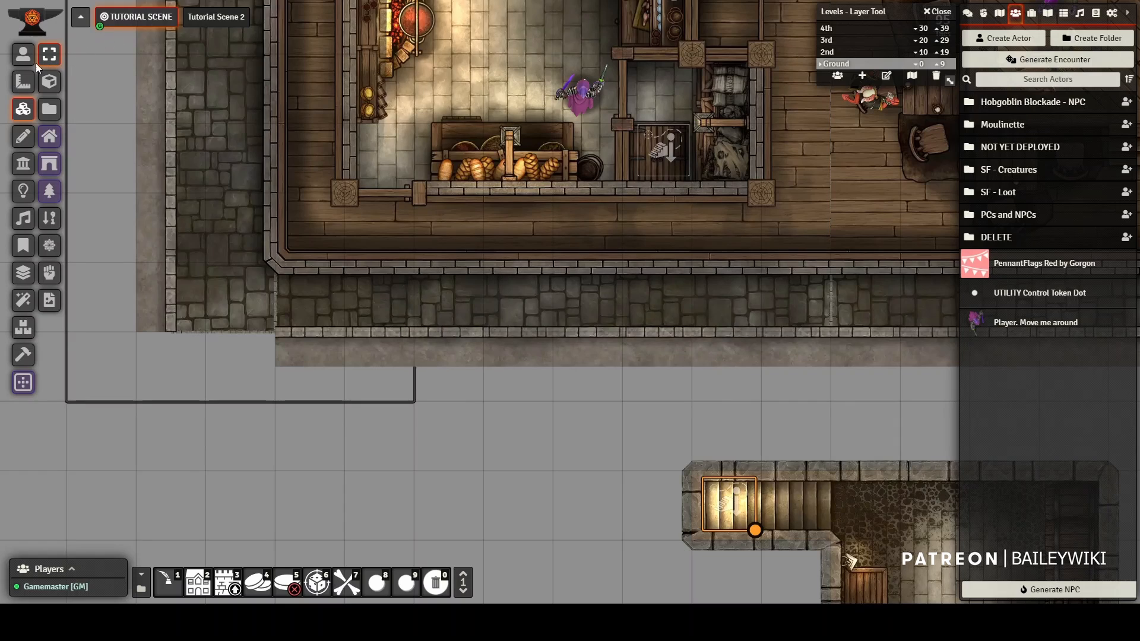
pyautogui.click(23, 55)
pyautogui.click(581, 92)
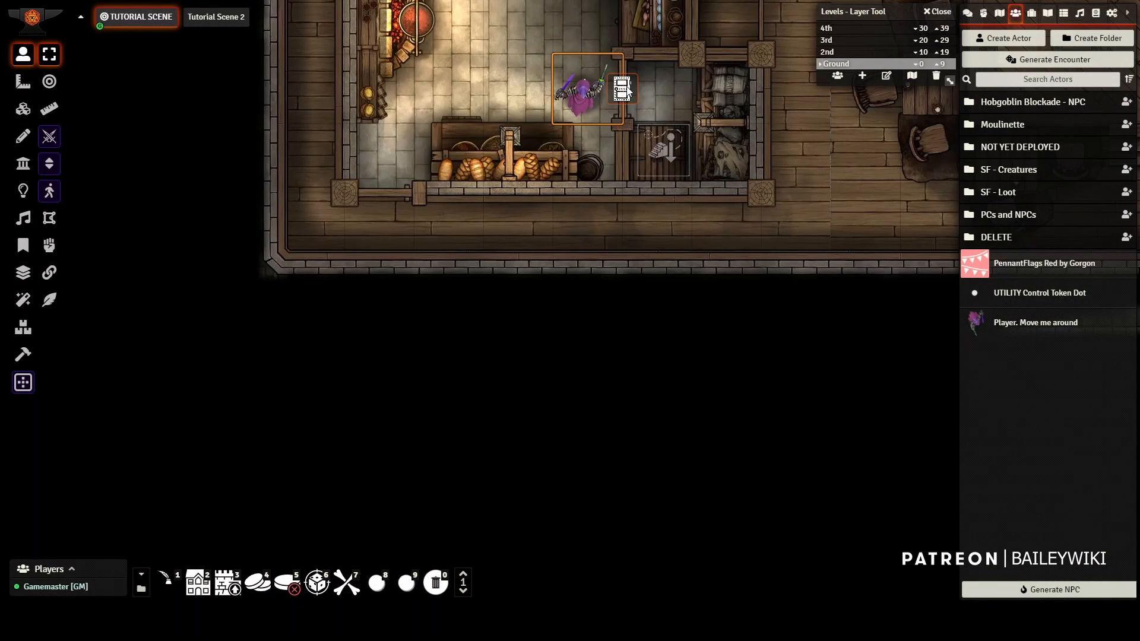
pyautogui.press('Right')
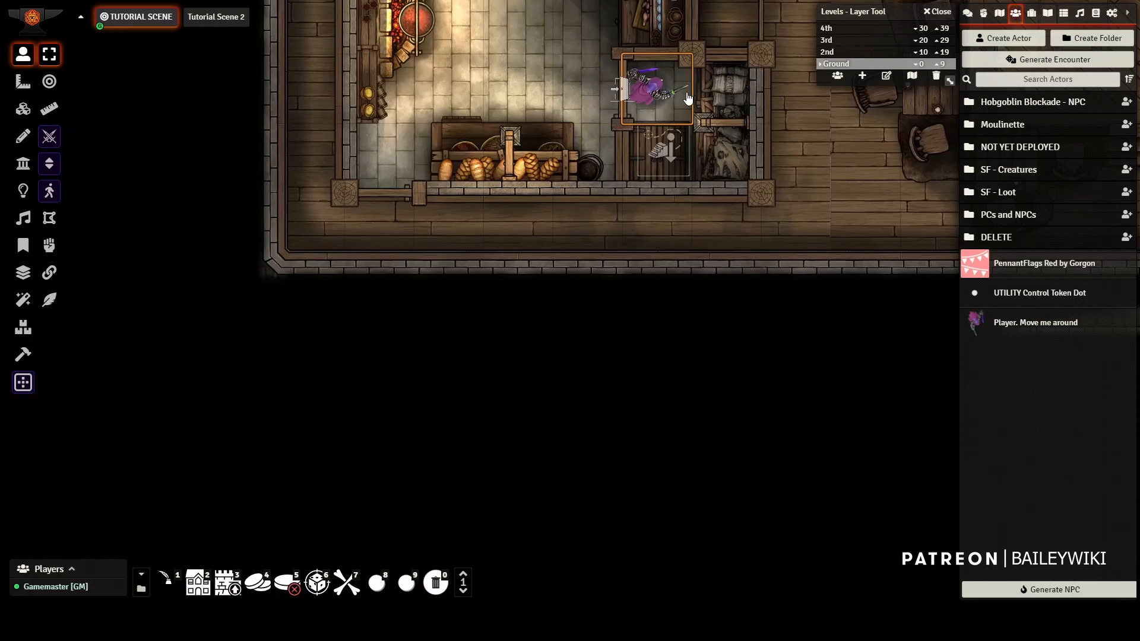
pyautogui.press('Down')
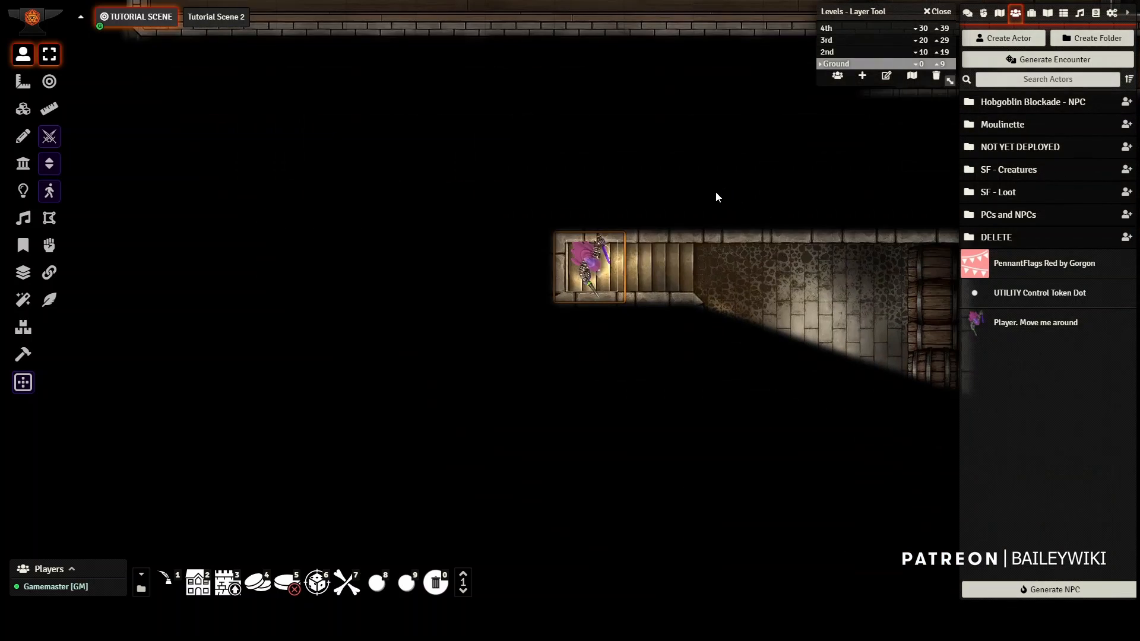
# - Walk the teleported token down the cellar stairs into the room and back to the foot of the stairs
pyautogui.press('Right')
pyautogui.press('Right')
pyautogui.press('Right')
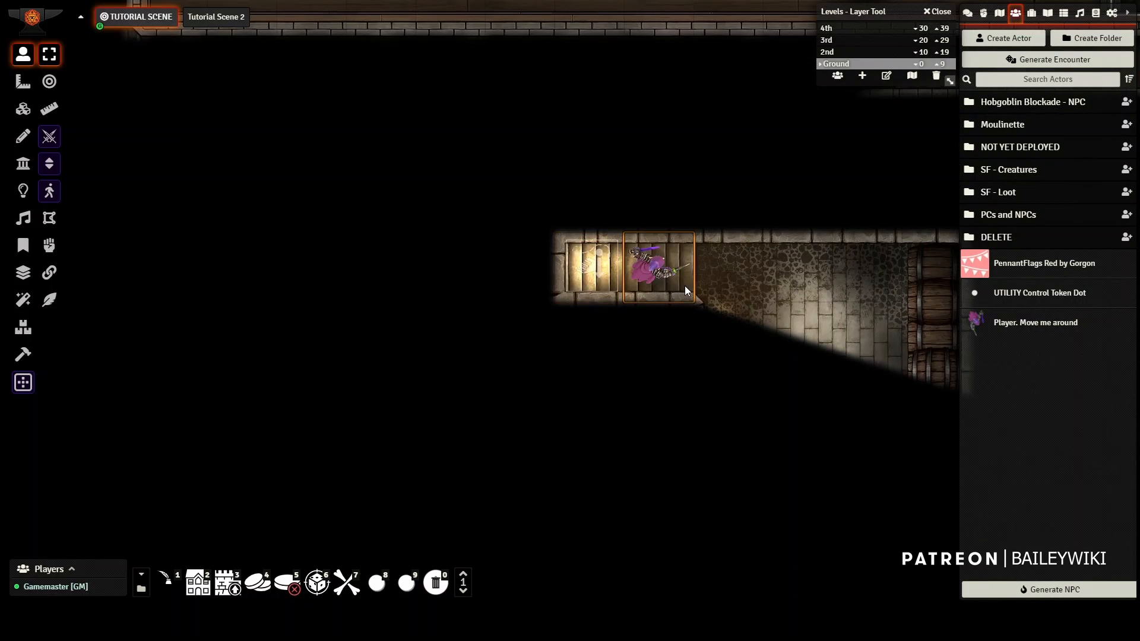
pyautogui.press('Down')
pyautogui.press('Down')
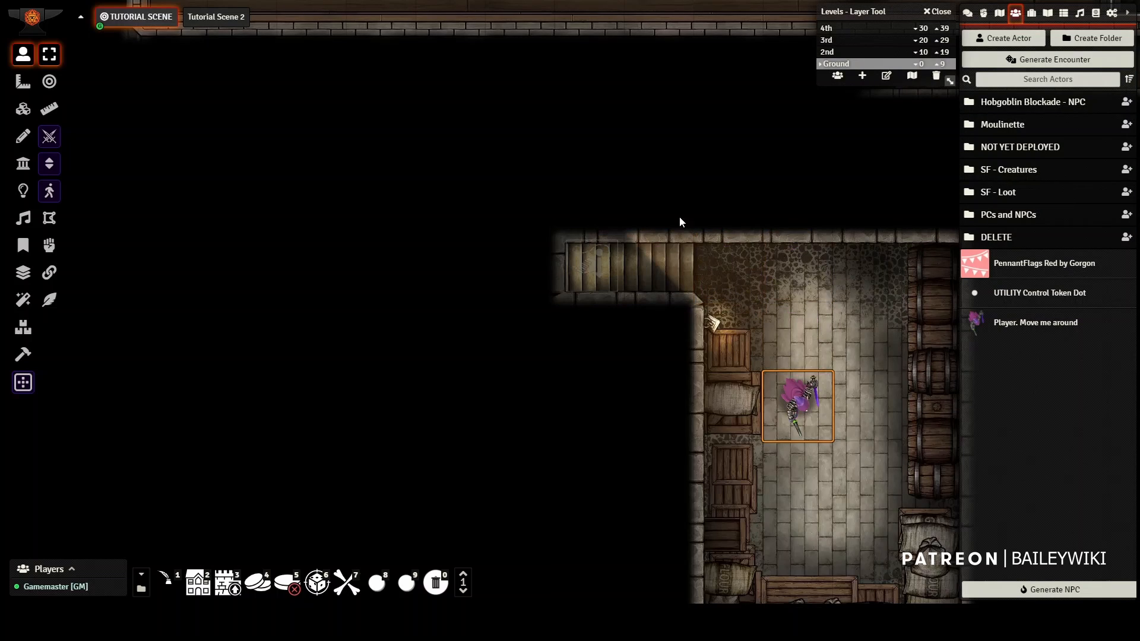
pyautogui.press('Up')
pyautogui.press('Up')
pyautogui.press('Left')
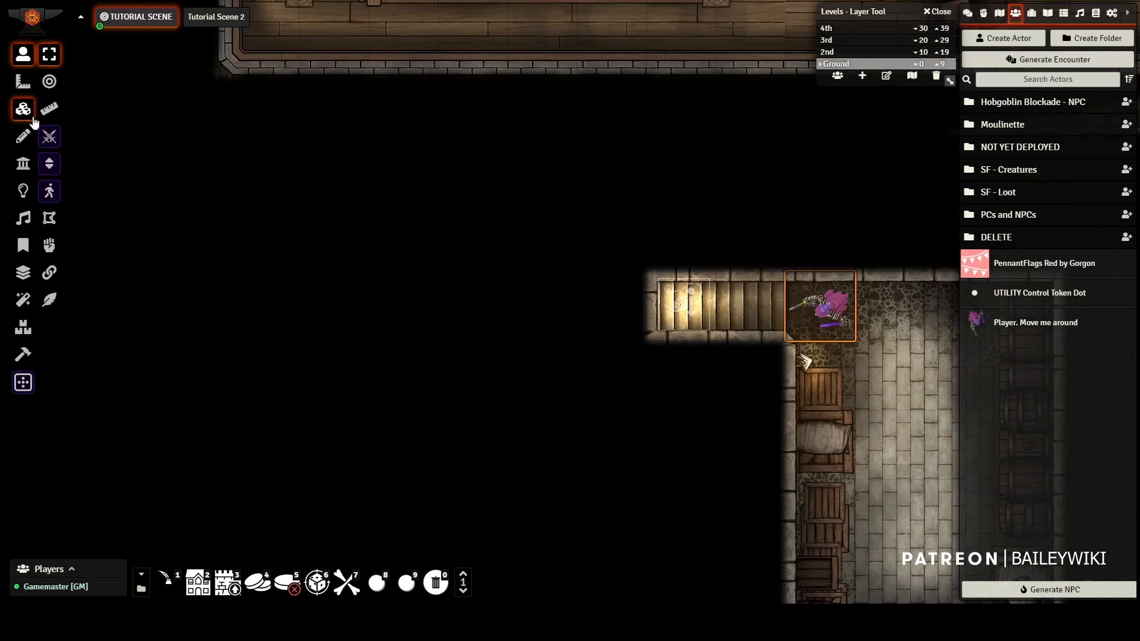
# - Return to tile editing, hide the foreground tiles, and open the trigger settings of the tile on the cellar stairs
pyautogui.scroll(-2, 841, 406)
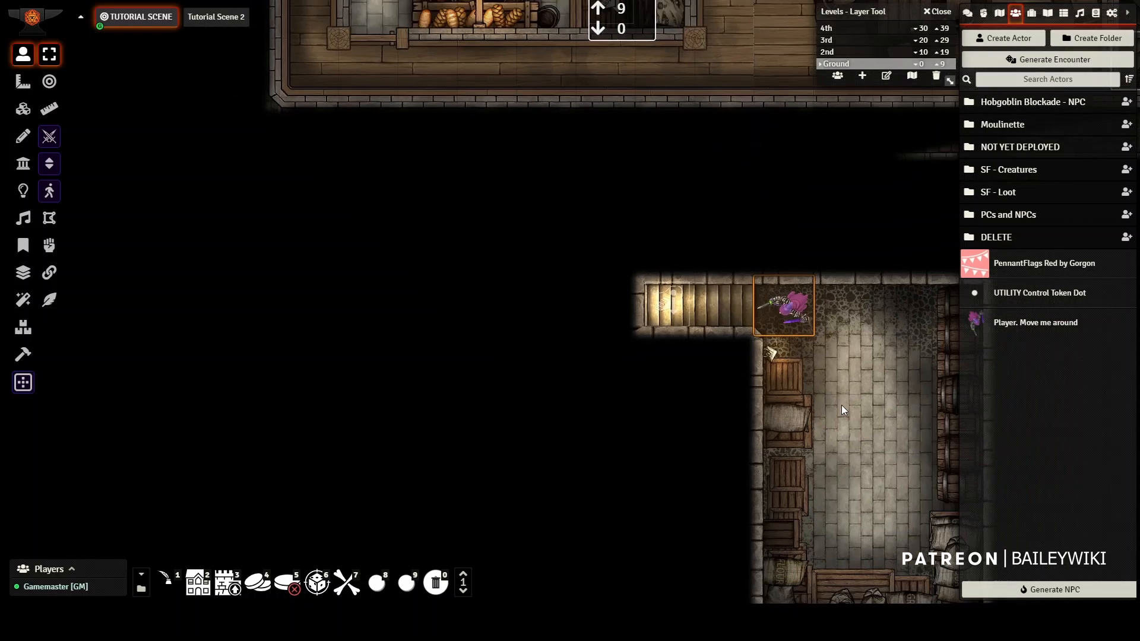
pyautogui.moveTo(858, 407); pyautogui.dragTo(799, 431)
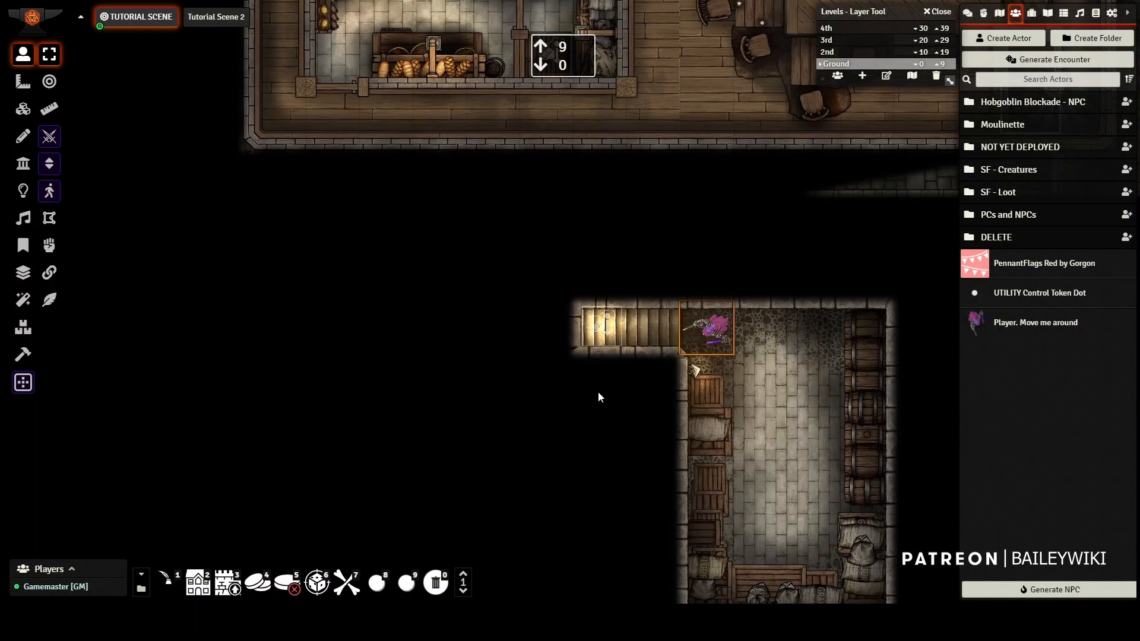
pyautogui.scroll(5, 570, 386)
pyautogui.click(24, 109)
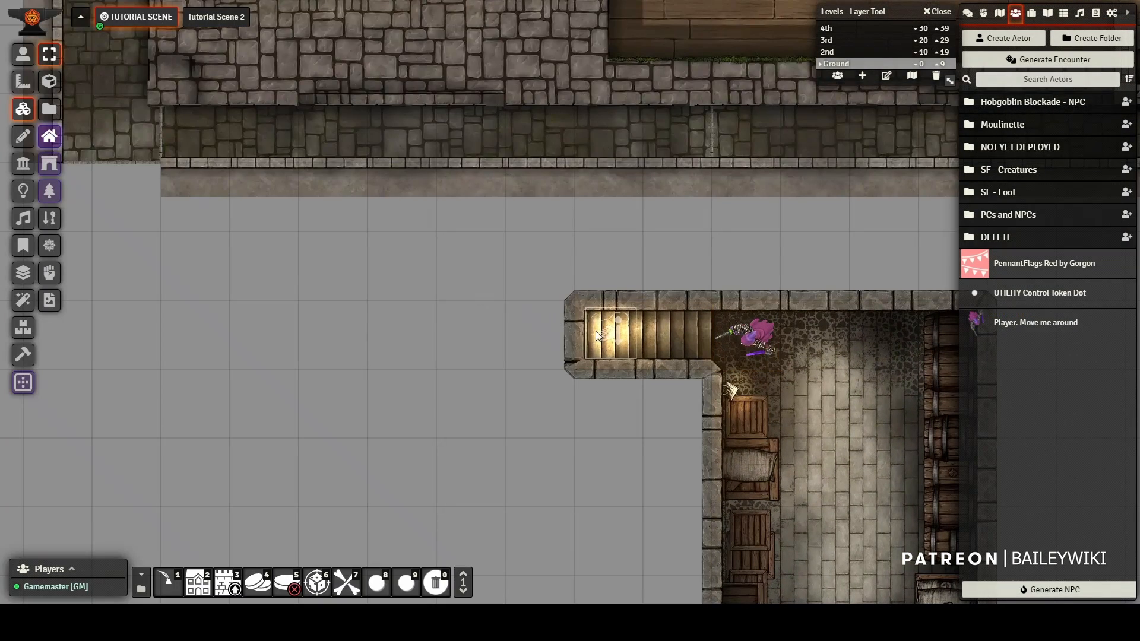
pyautogui.click(50, 137)
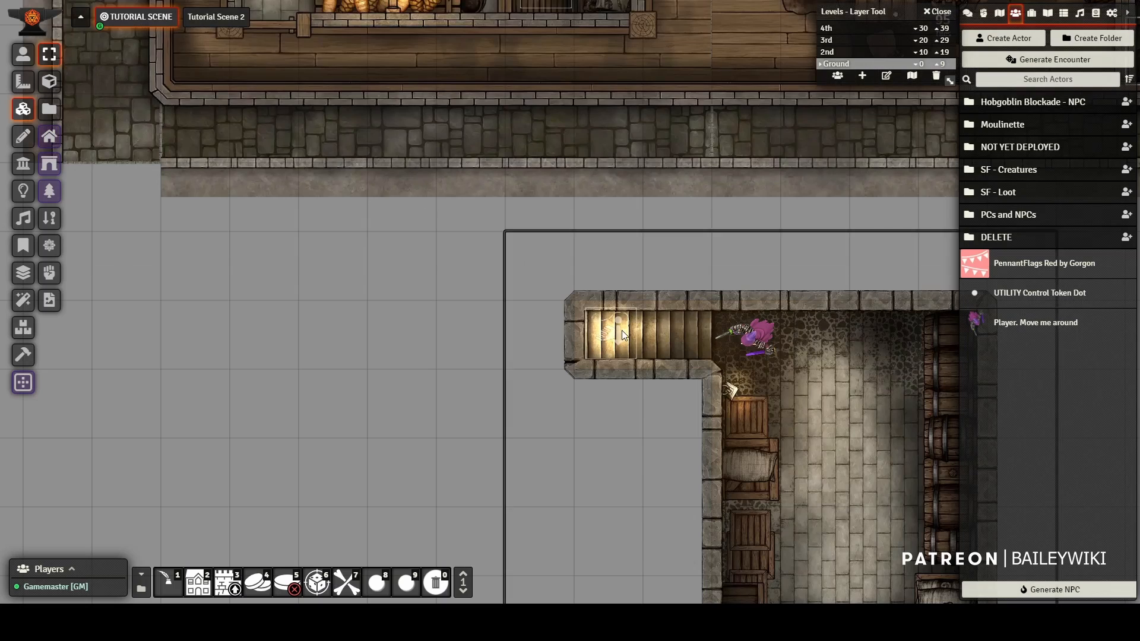
pyautogui.doubleClick(610, 336)
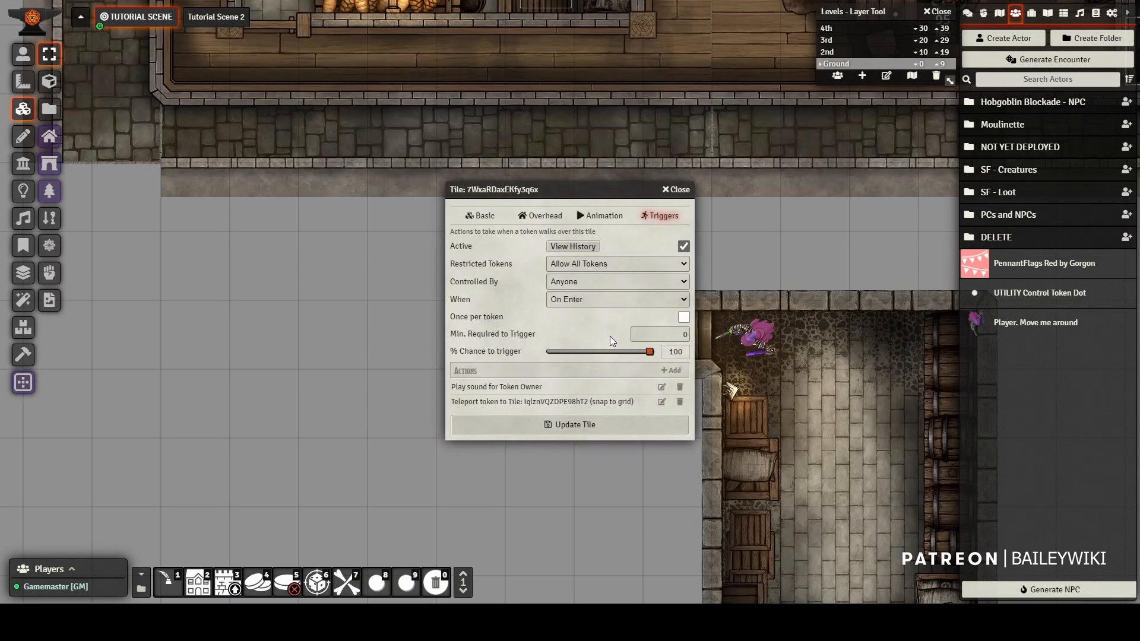
# - Review the cellar stairs tile's Play sound action and the location of its kitchen teleport destination, and close it without changes
pyautogui.click(662, 387)
pyautogui.moveTo(633, 285); pyautogui.dragTo(669, 286)
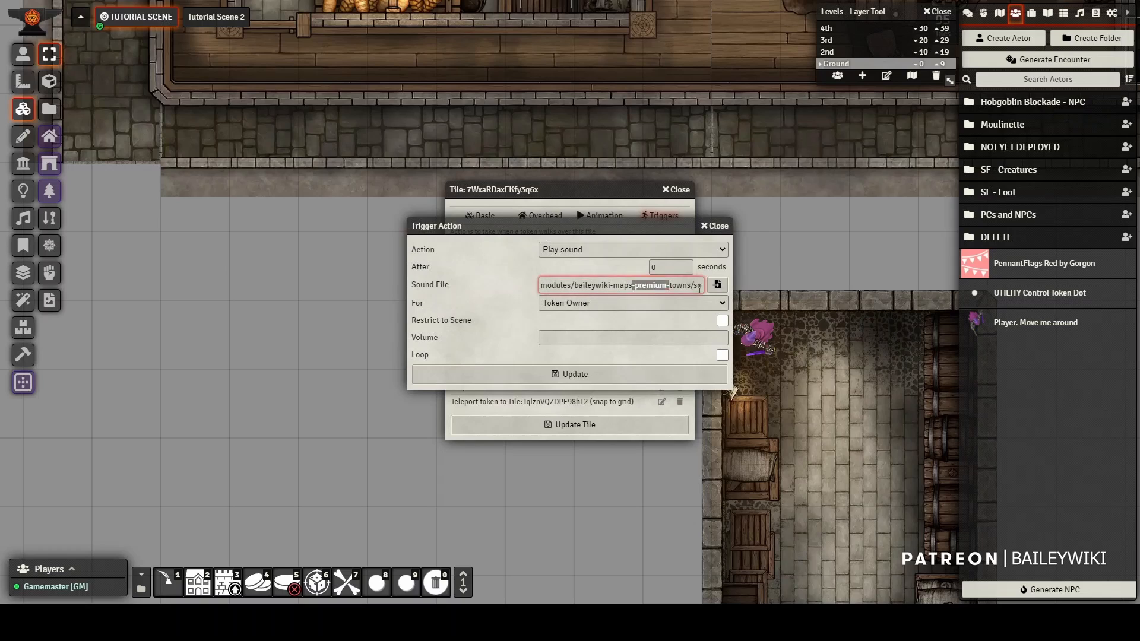
pyautogui.click(714, 225)
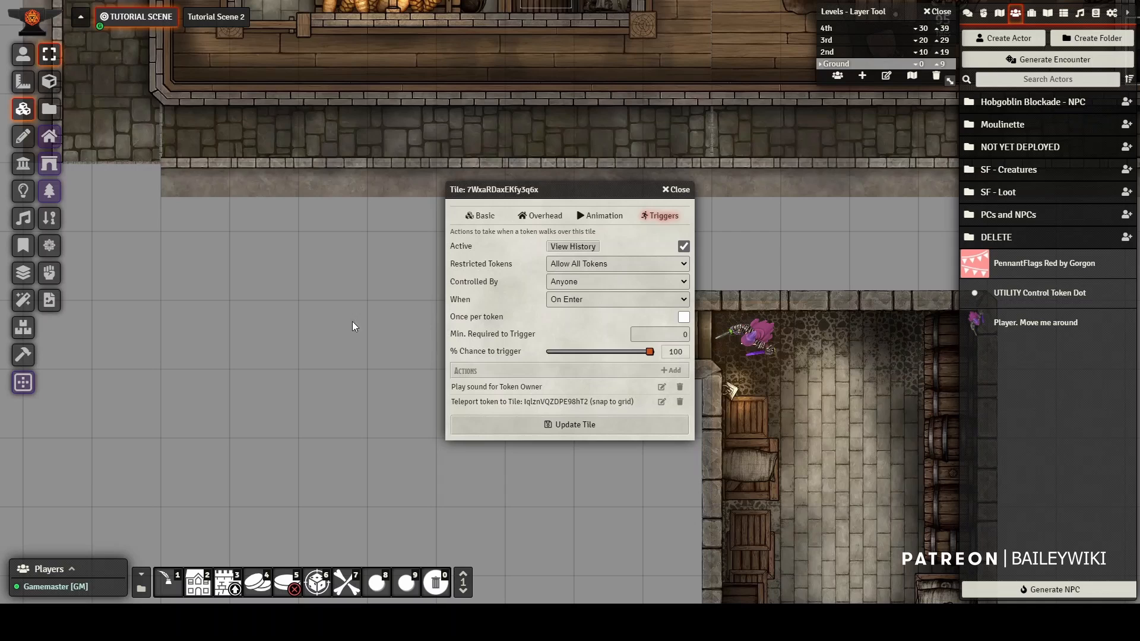
pyautogui.moveTo(328, 248); pyautogui.dragTo(362, 380)
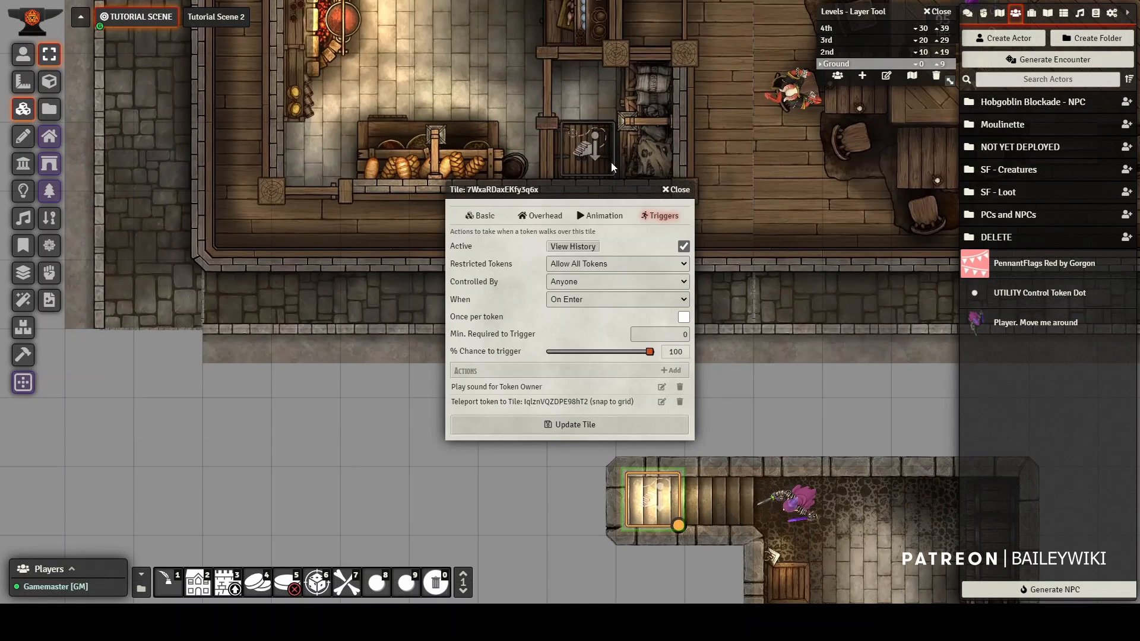
pyautogui.click(676, 189)
# - Walk the player token up the cellar stairs to trigger the return teleport, and move it back into the kitchen
pyautogui.click(23, 54)
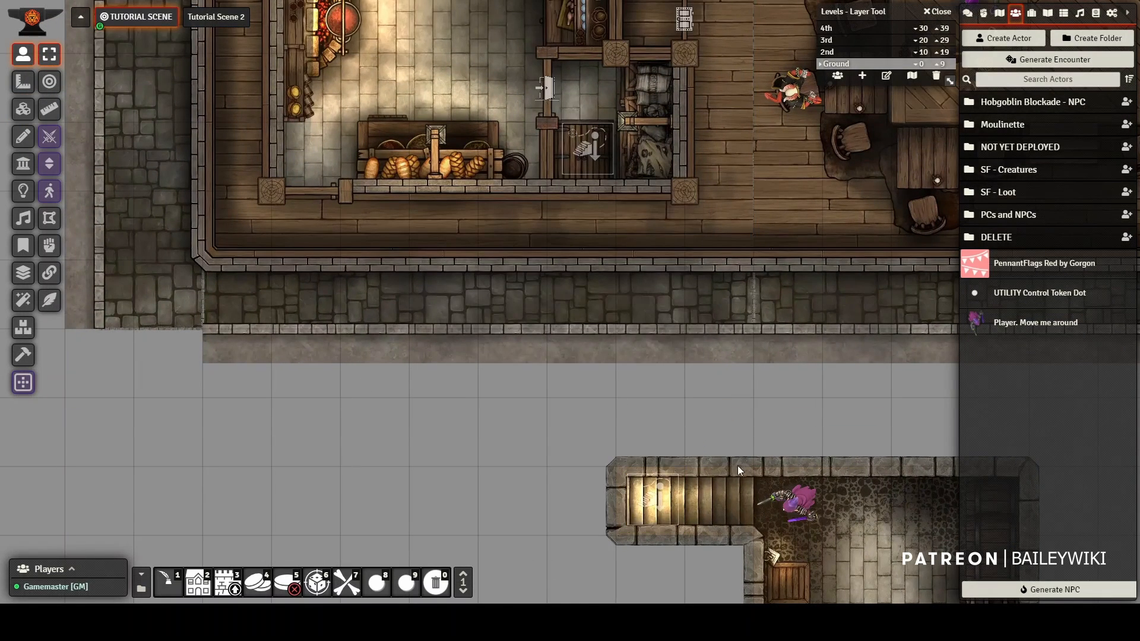
pyautogui.click(792, 499)
pyautogui.press('Left')
pyautogui.press('Left')
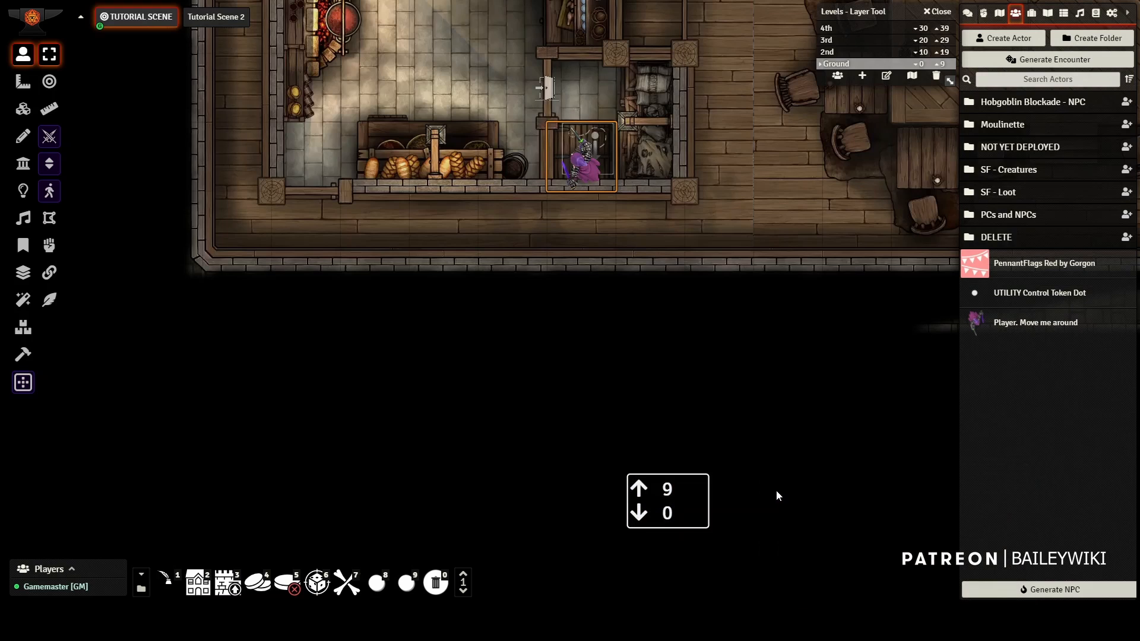
pyautogui.press('Up')
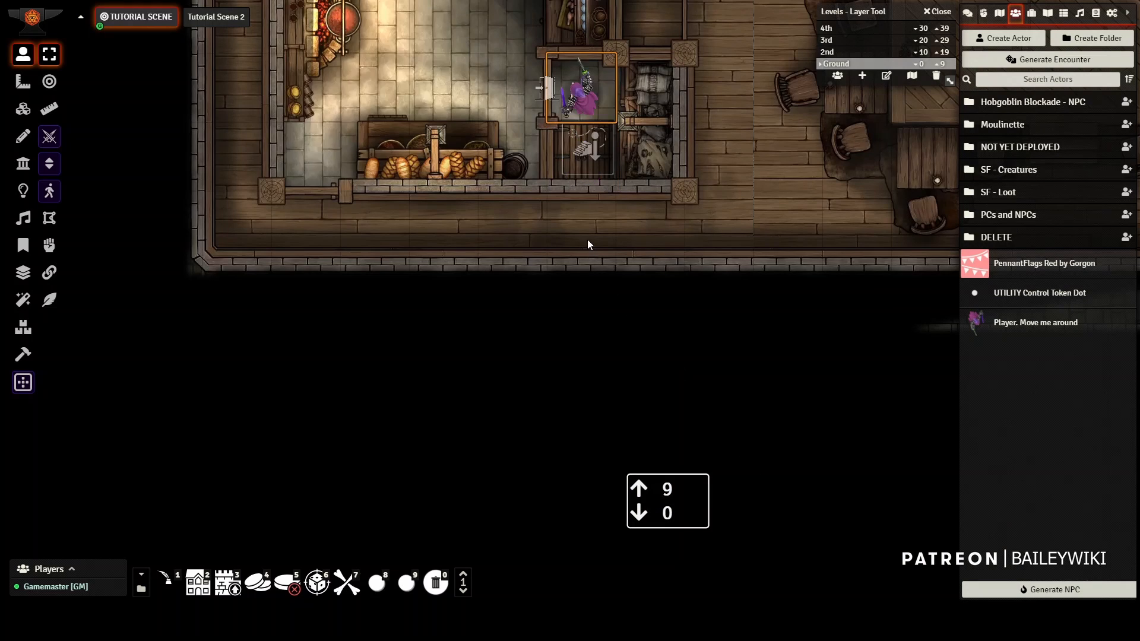
pyautogui.press('Left')
pyautogui.press('Left')
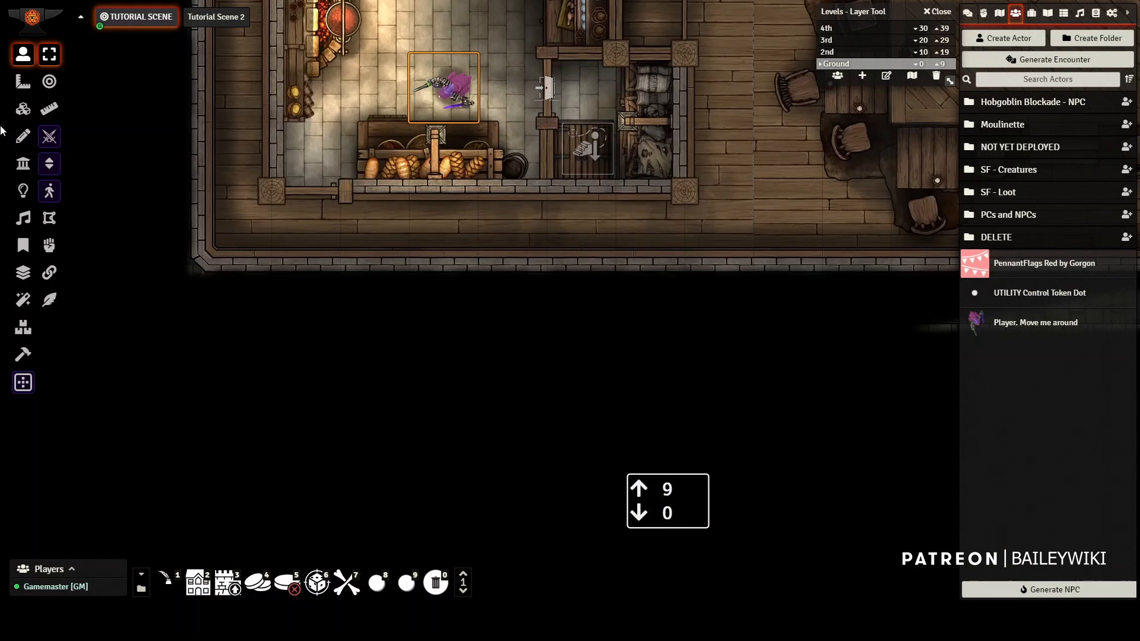
# - Edit the kitchen stairs-down tile's Teleport action and pick a location in Tutorial Scene 2 as its destination
pyautogui.click(23, 110)
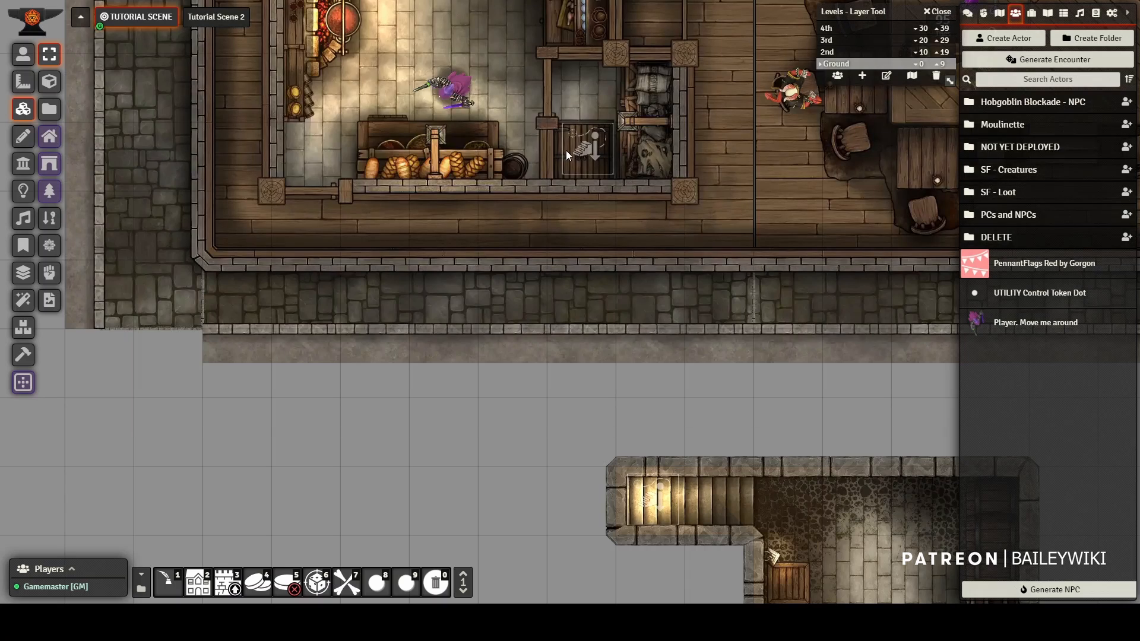
pyautogui.doubleClick(580, 155)
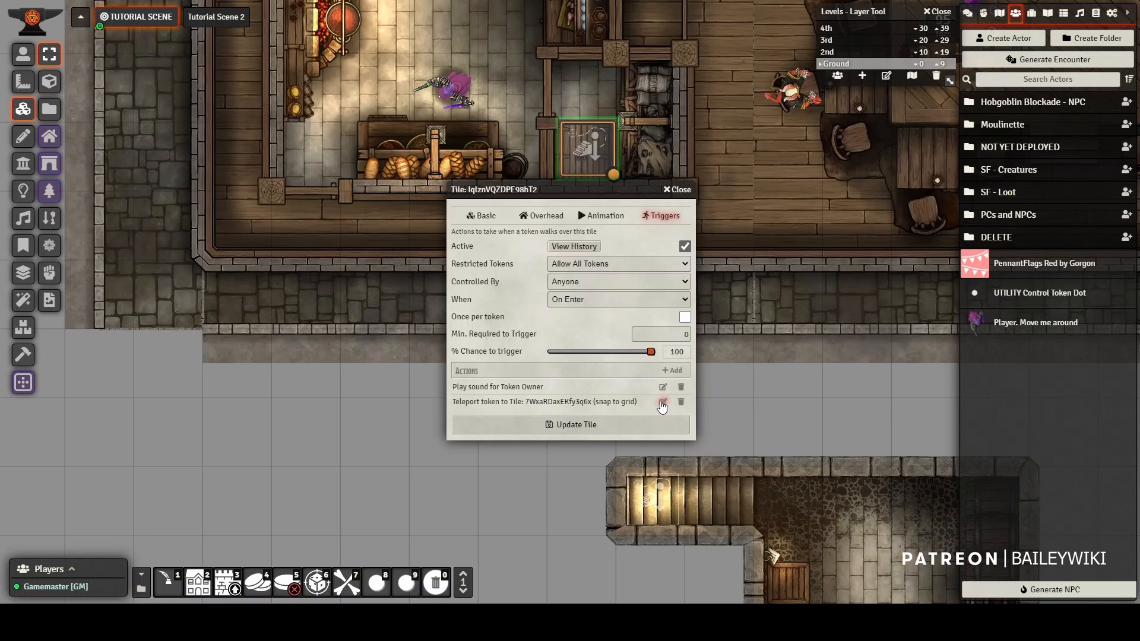
pyautogui.click(663, 402)
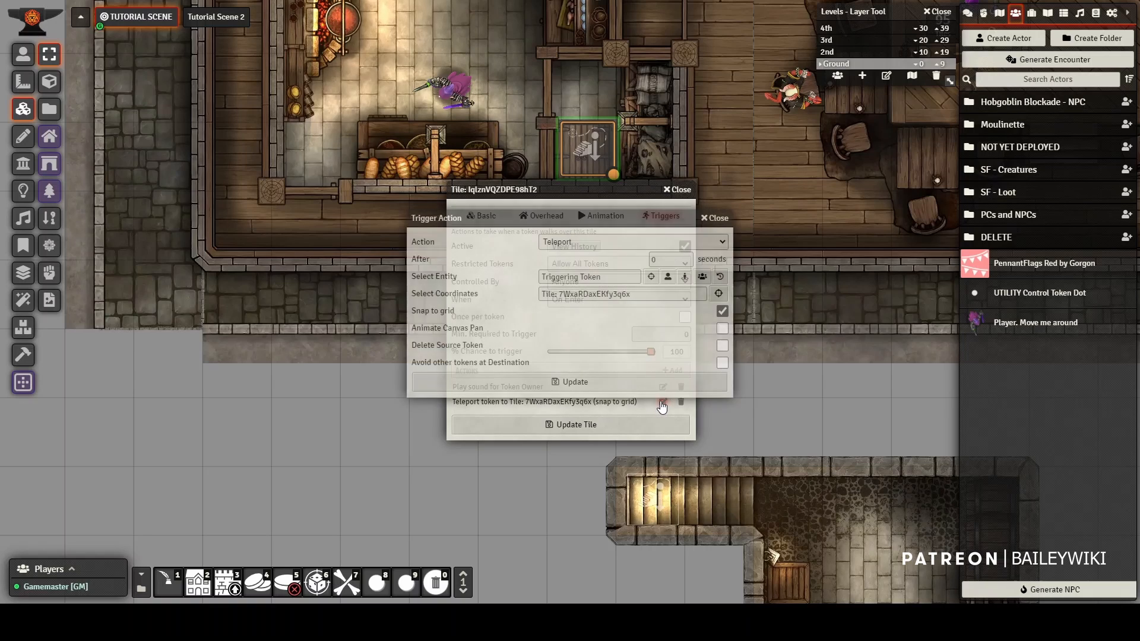
pyautogui.click(718, 293)
pyautogui.click(215, 16)
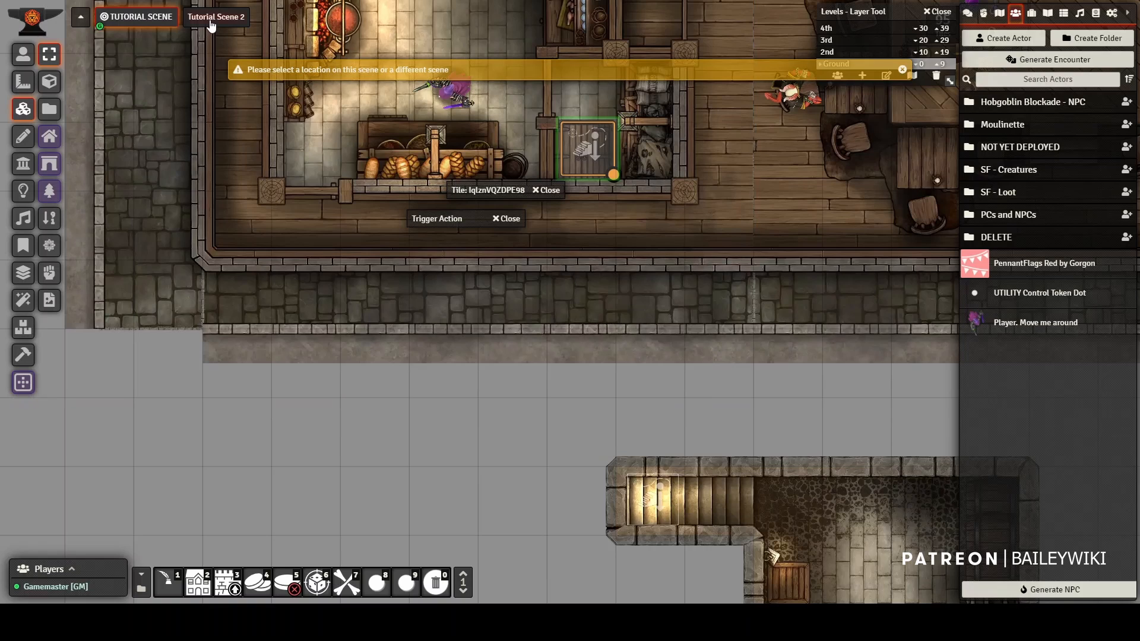
pyautogui.click(500, 329)
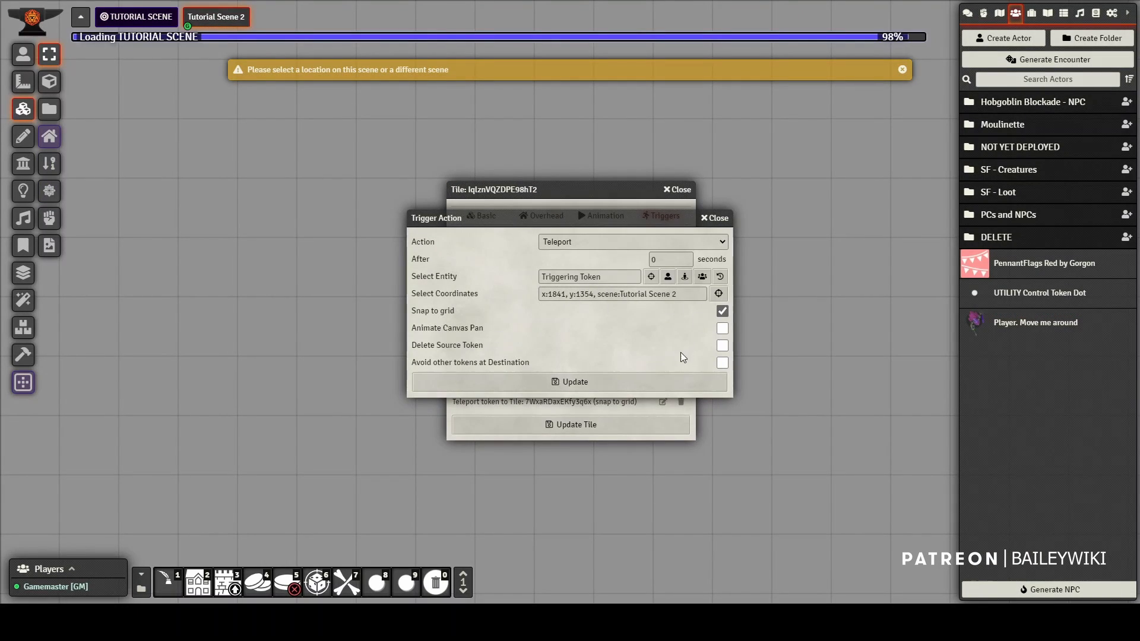
# - Set the teleport coordinates to x:2135, y:1454 in Tutorial Scene 2, enable Delete Source Token, and save the action and tile
pyautogui.click(578, 381)
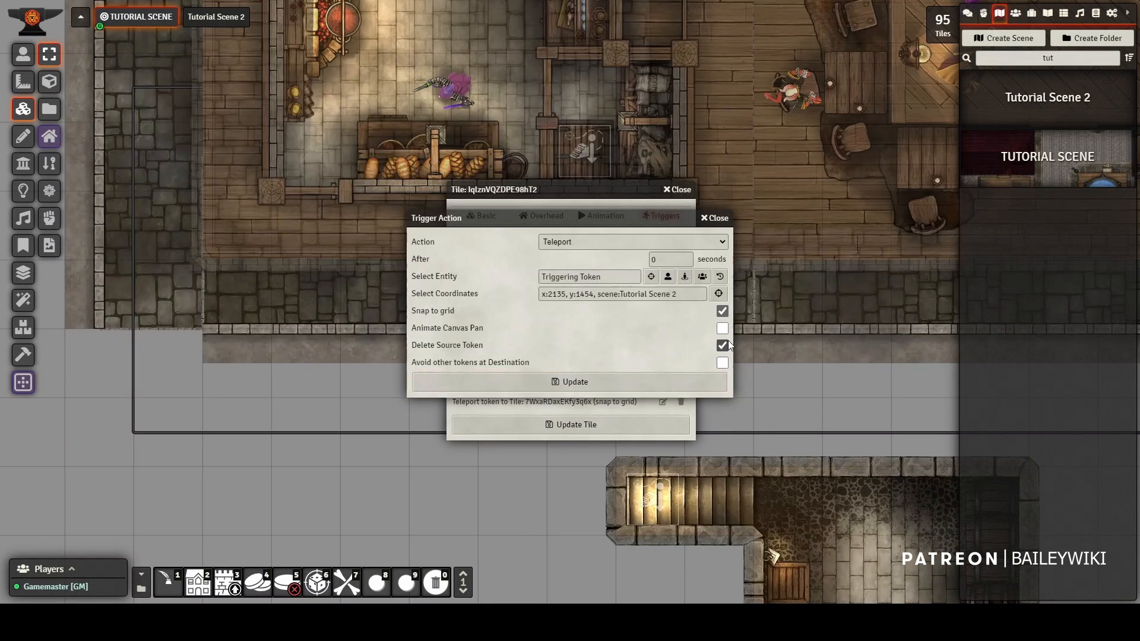
pyautogui.click(590, 380)
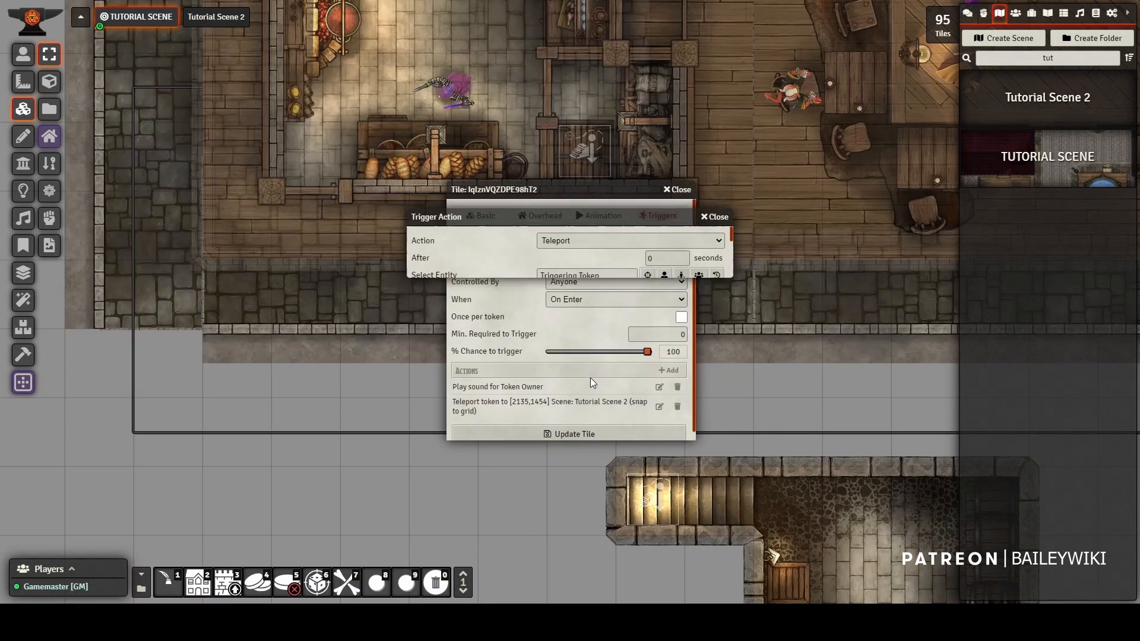
pyautogui.click(581, 433)
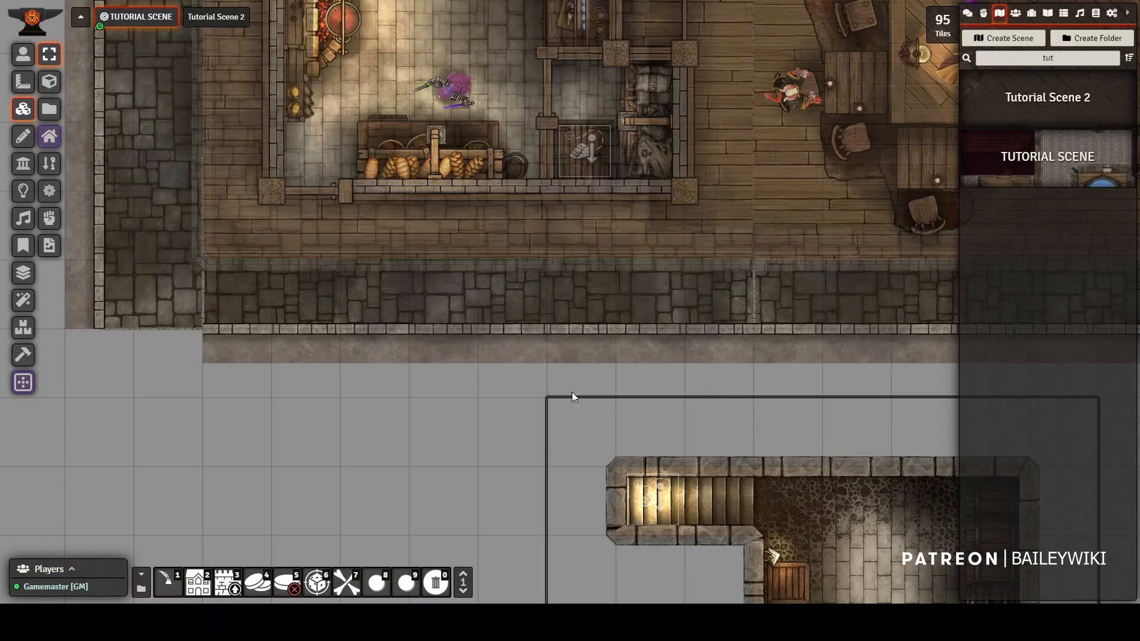
# - Check the kitchen stair tile's triggers, close them, and walk the player token right onto the tile to test its teleport
pyautogui.doubleClick(583, 142)
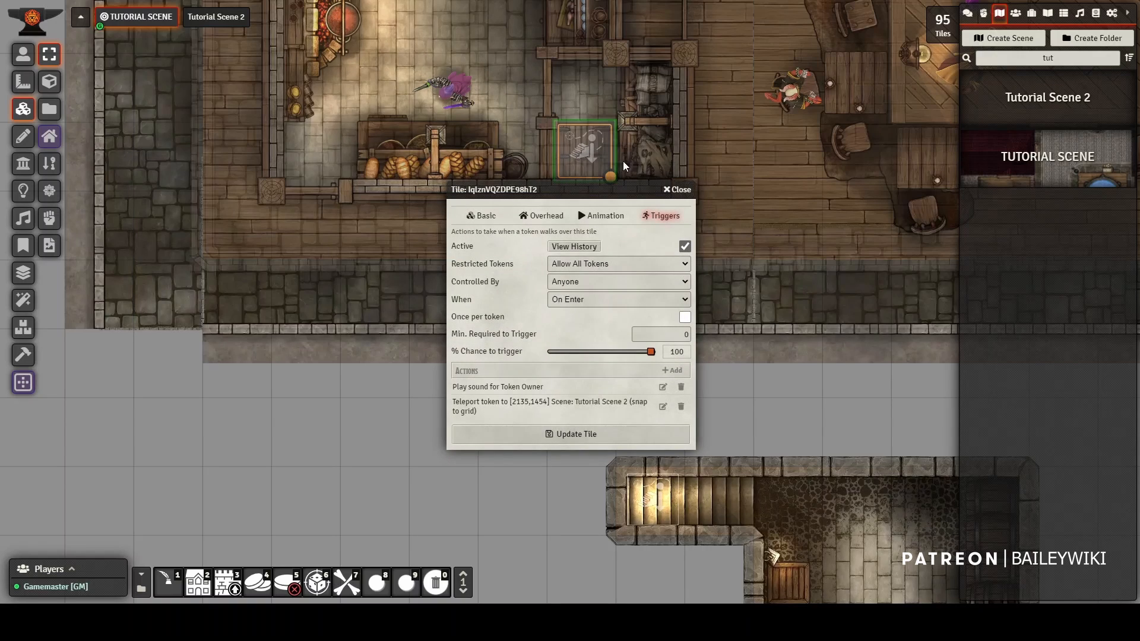
pyautogui.click(677, 189)
pyautogui.click(23, 54)
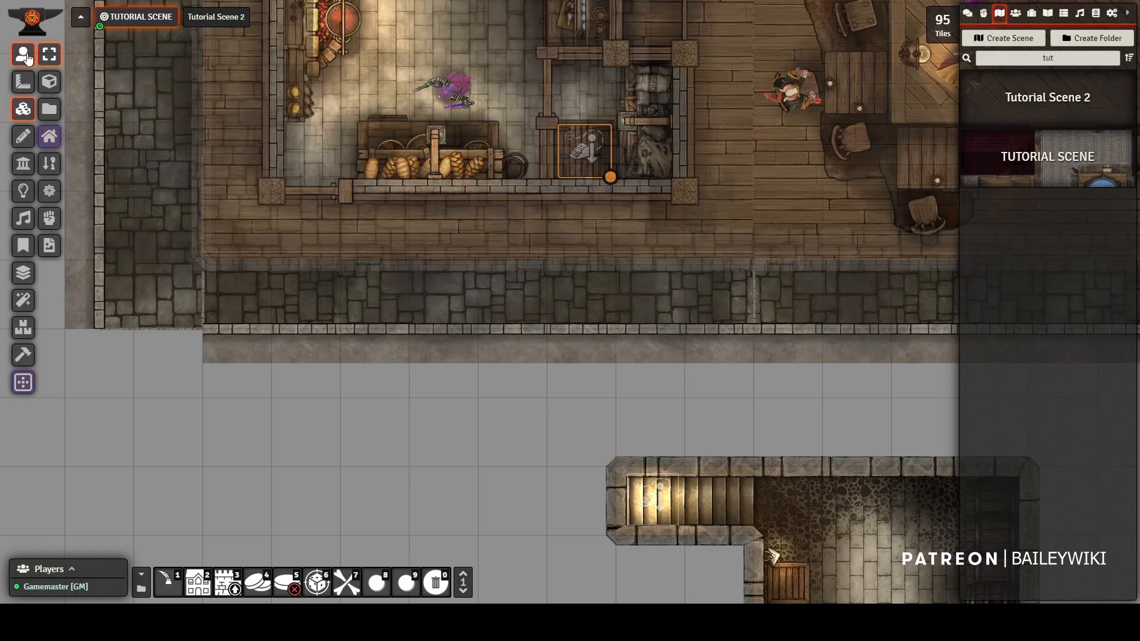
pyautogui.click(446, 90)
pyautogui.press('Right')
pyautogui.press('Right')
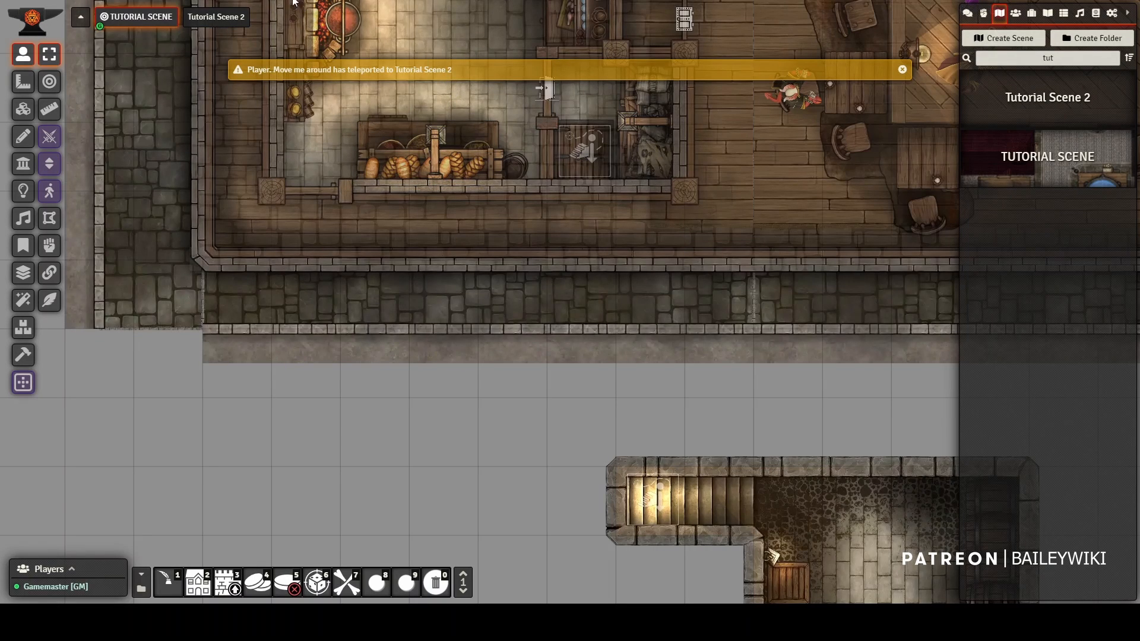
# - Open Tutorial Scene 2 and inspect where the teleported player token arrived
pyautogui.click(218, 21)
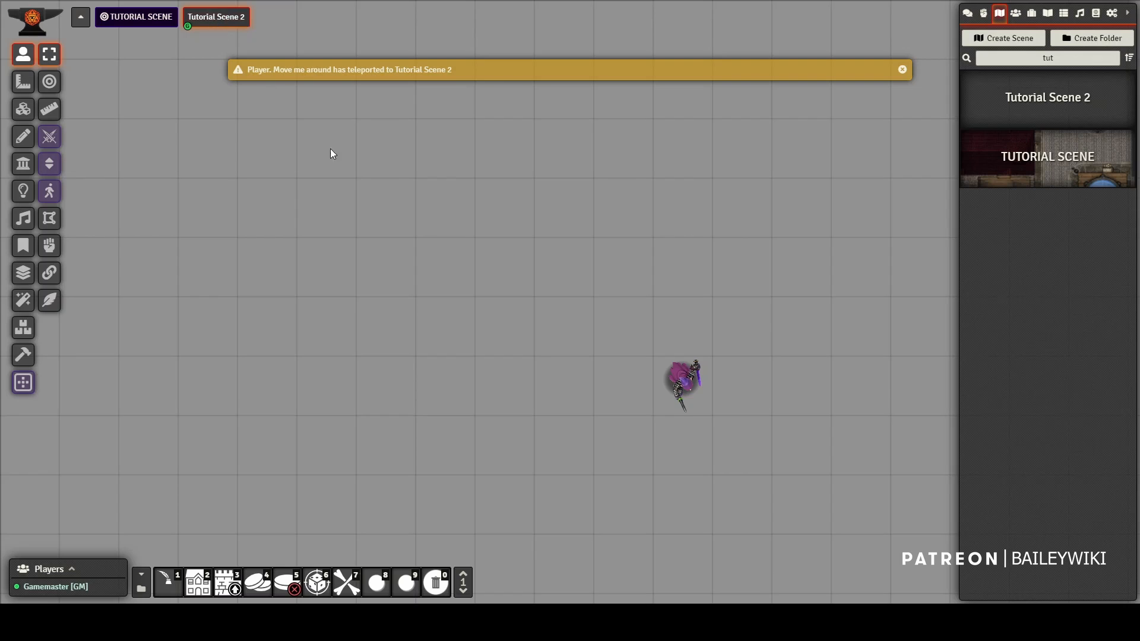
pyautogui.scroll(-4, 671, 388)
pyautogui.scroll(13, 630, 378)
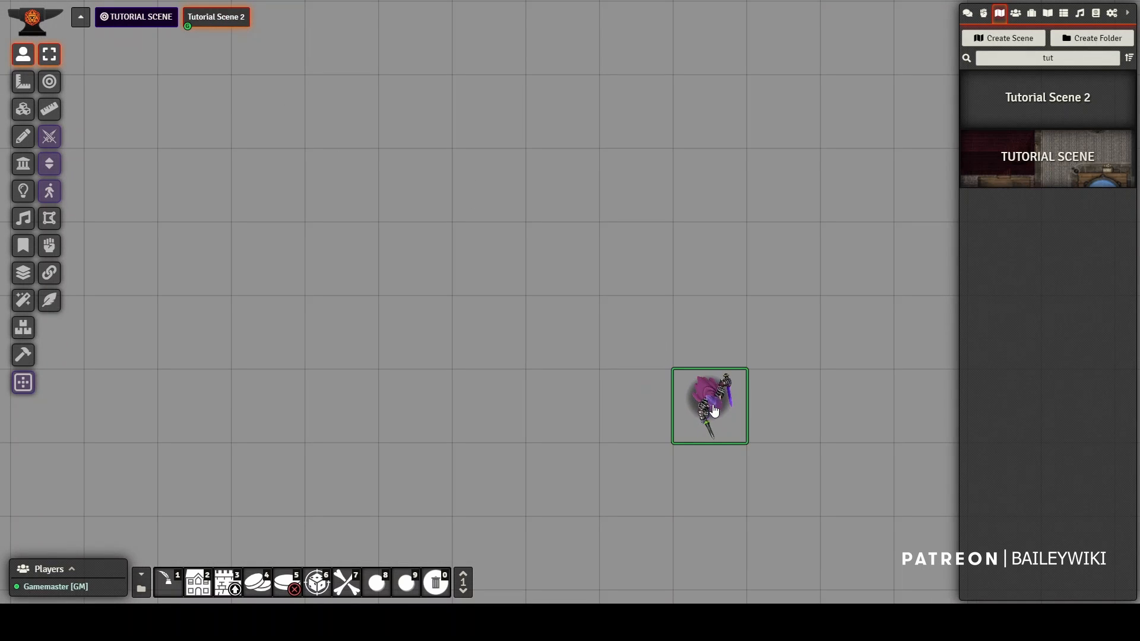
# - Return to TUTORIAL SCENE and open the trigger settings of the manhole tile beside the player token
pyautogui.click(135, 17)
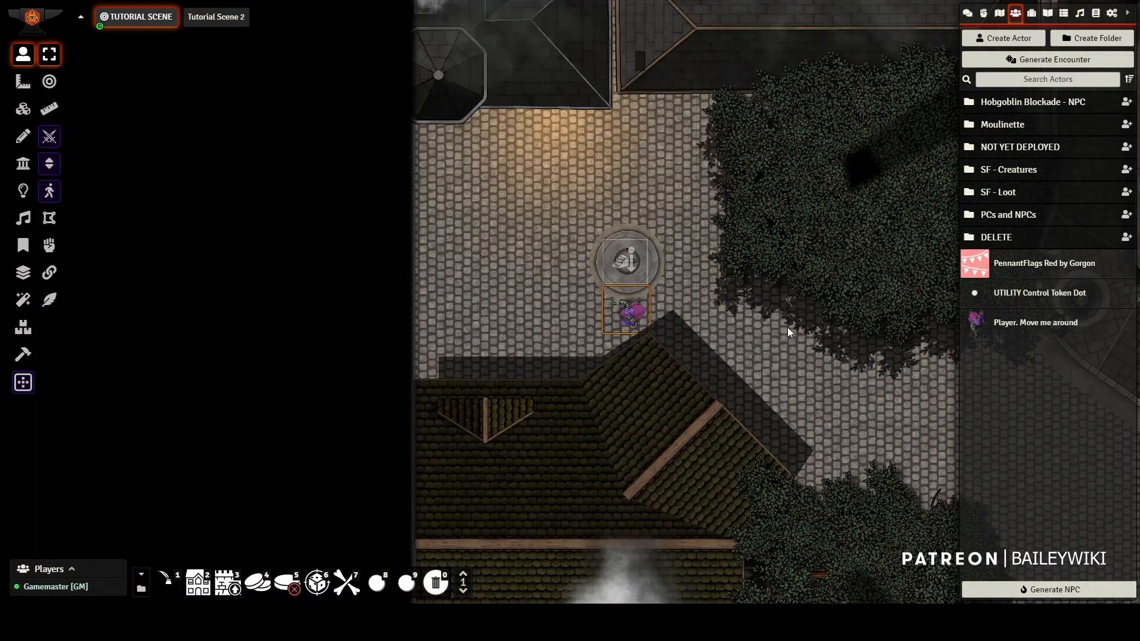
pyautogui.scroll(1, 747, 304)
pyautogui.scroll(1, 698, 304)
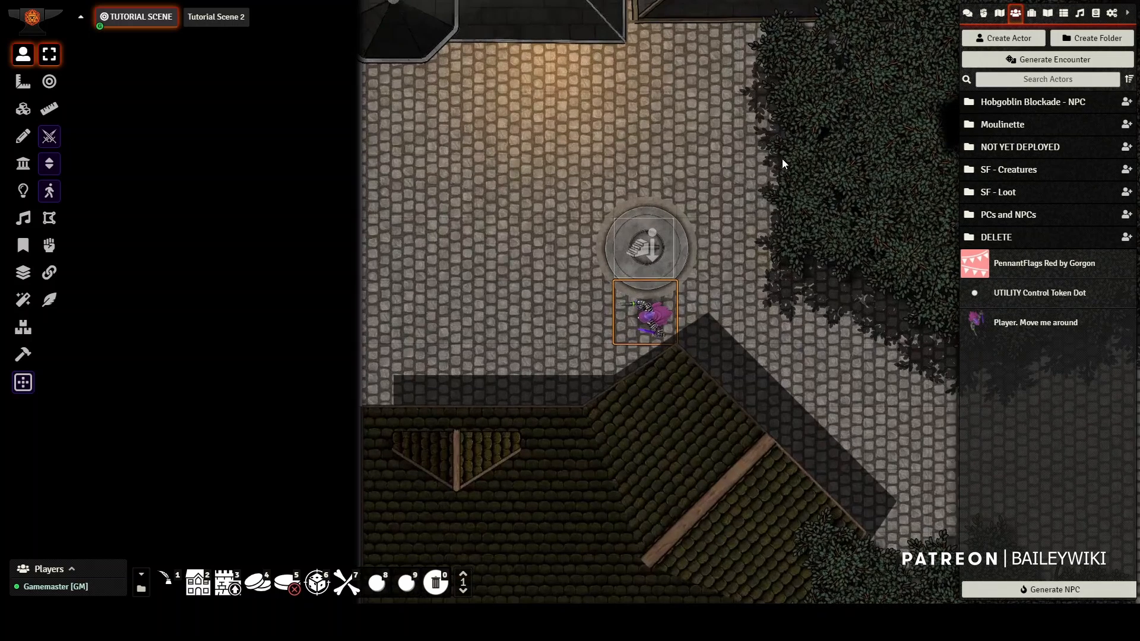
pyautogui.click(23, 109)
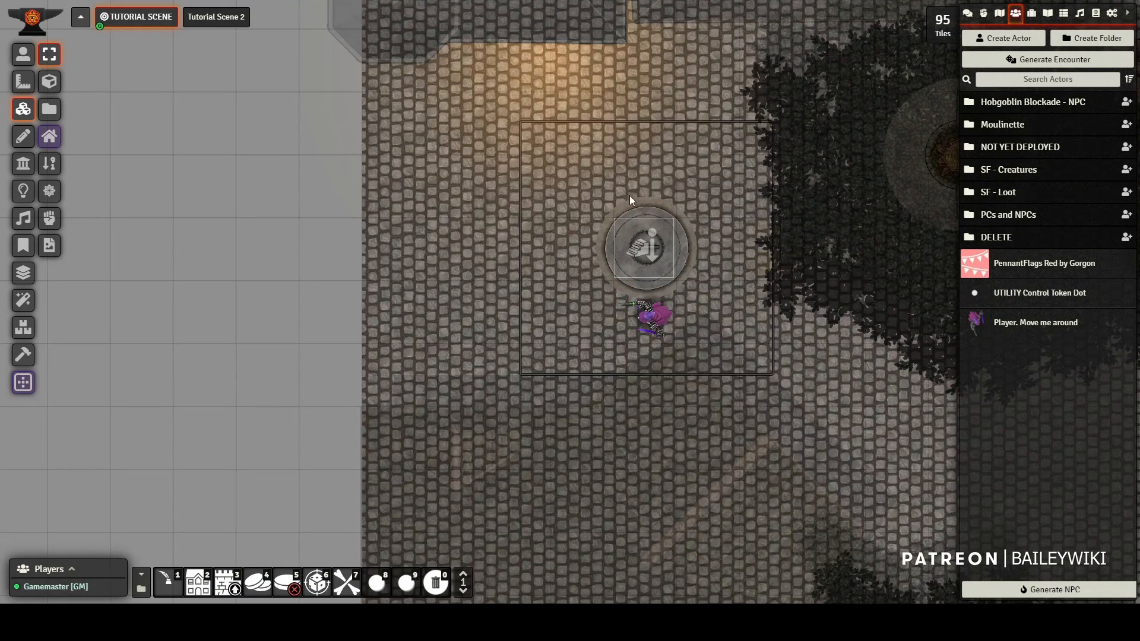
pyautogui.doubleClick(633, 255)
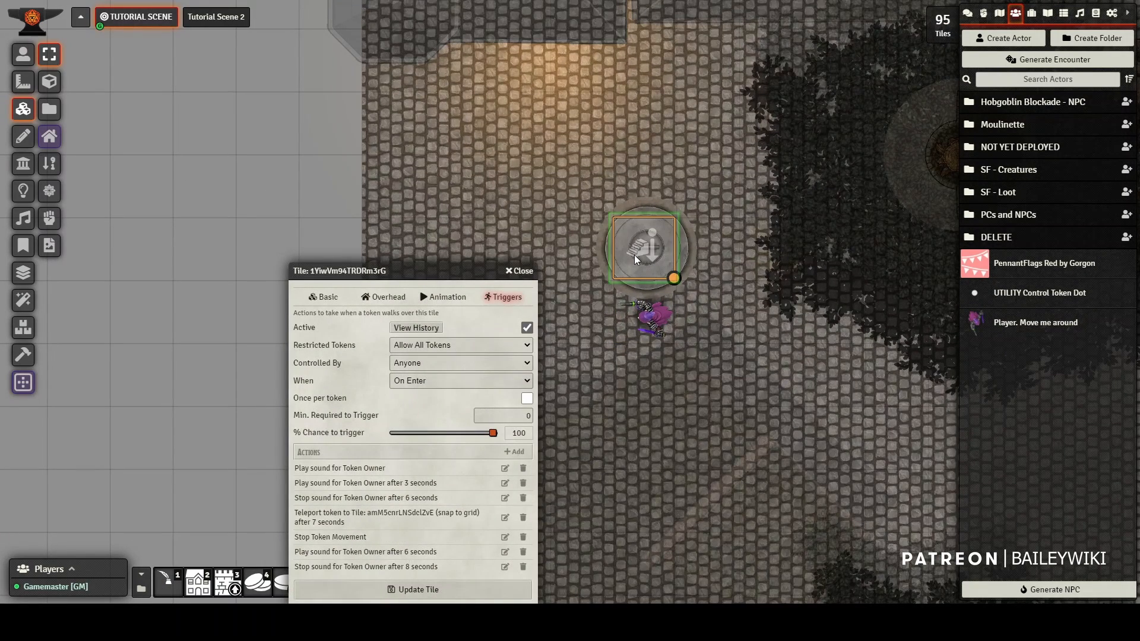
# - Deactivate the manhole tile's trigger and activate it again
pyautogui.rightClick(635, 254)
pyautogui.click(702, 335)
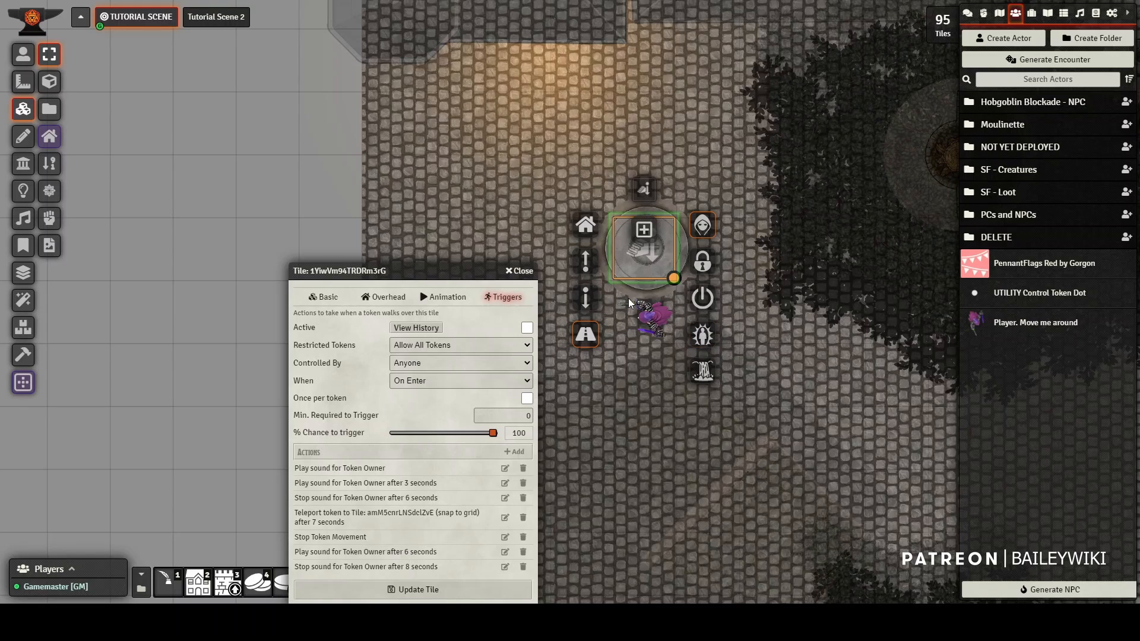
pyautogui.click(701, 343)
# - Review the sound file and options of the manhole tile's first Play sound action, and close it without changes
pyautogui.moveTo(445, 269); pyautogui.dragTo(406, 55)
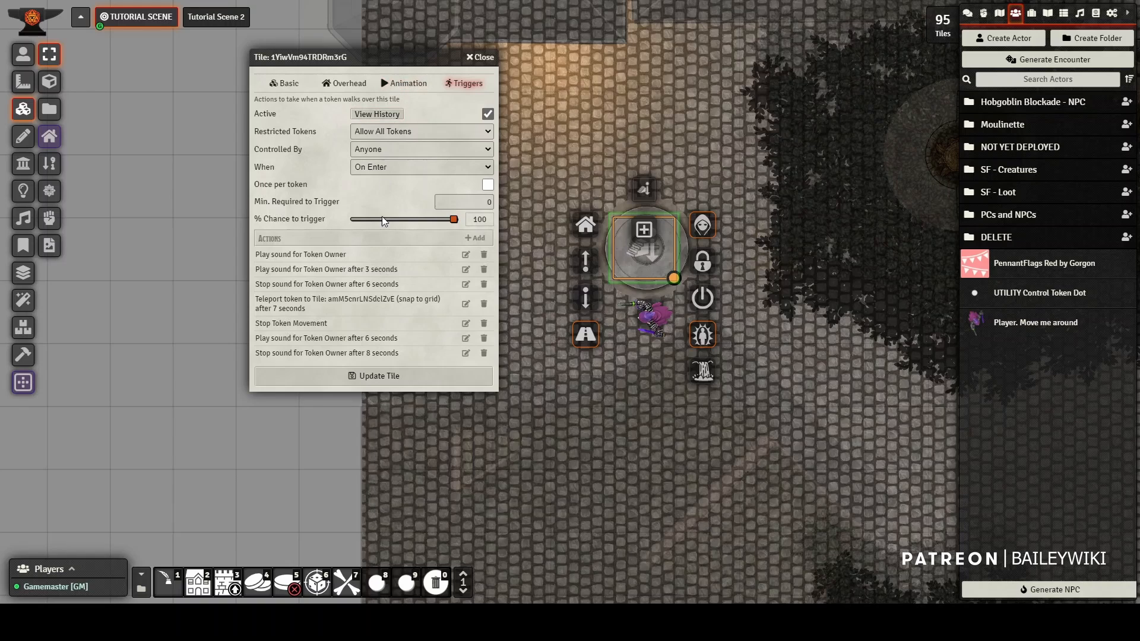
pyautogui.click(466, 255)
pyautogui.moveTo(569, 286); pyautogui.dragTo(782, 301)
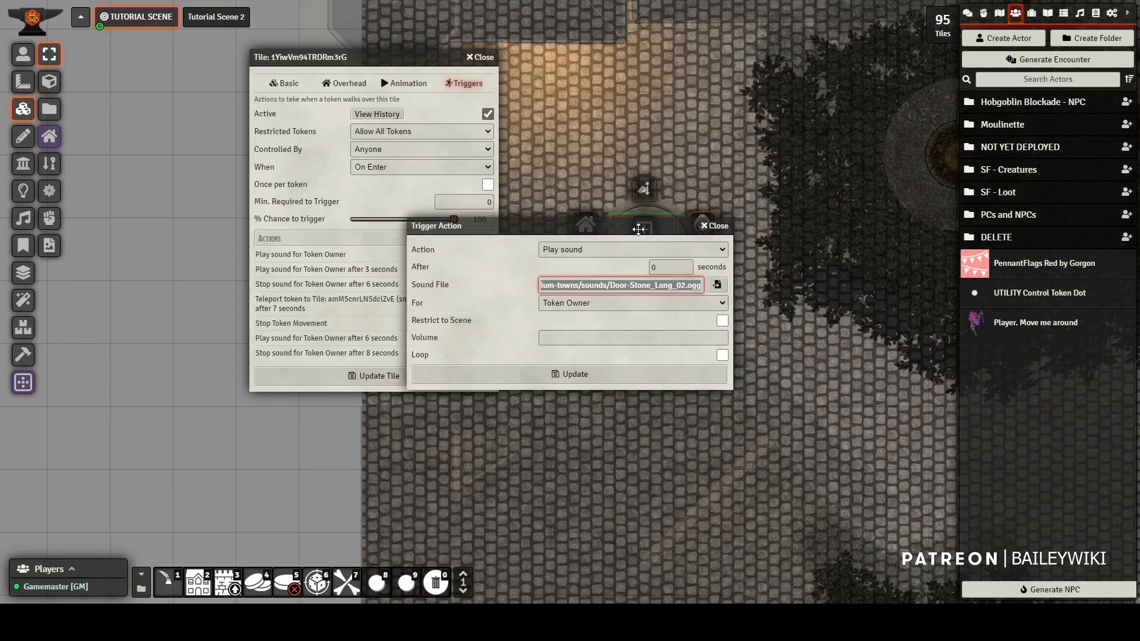
pyautogui.moveTo(653, 226); pyautogui.dragTo(730, 331)
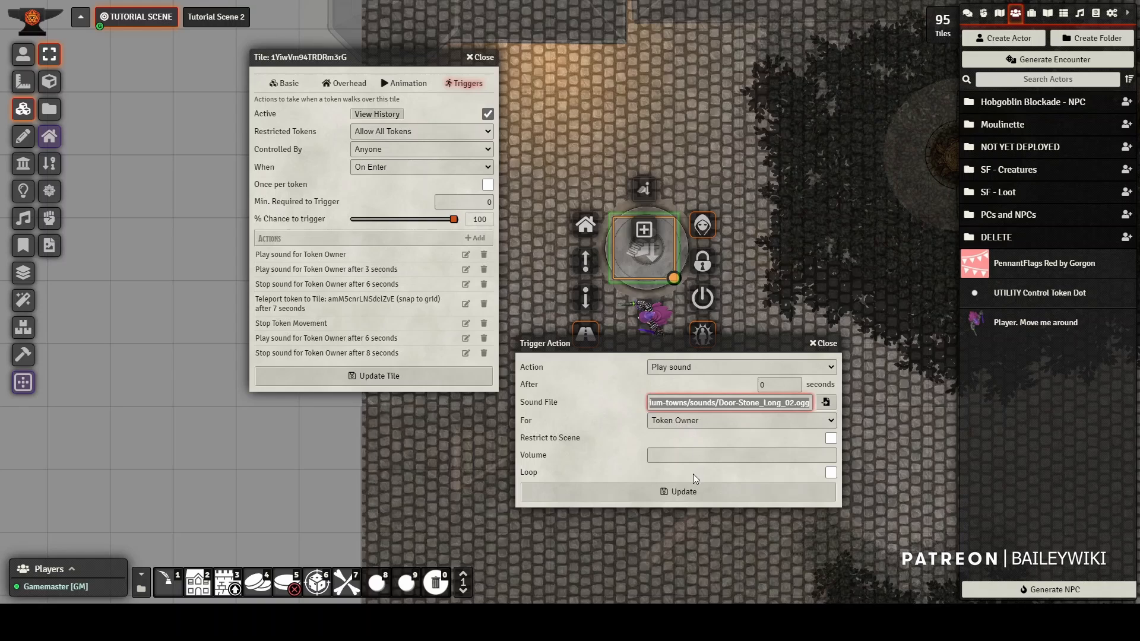
pyautogui.click(824, 343)
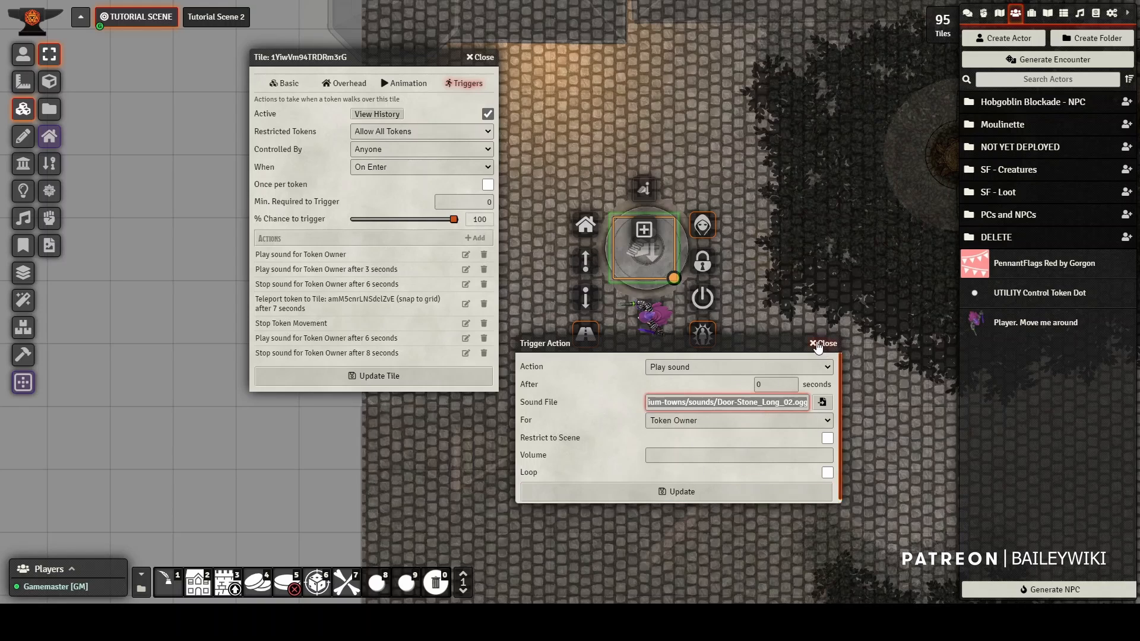
# - Review the sound file and loop option of the Play sound action delayed by 3 seconds, and close it
pyautogui.click(465, 270)
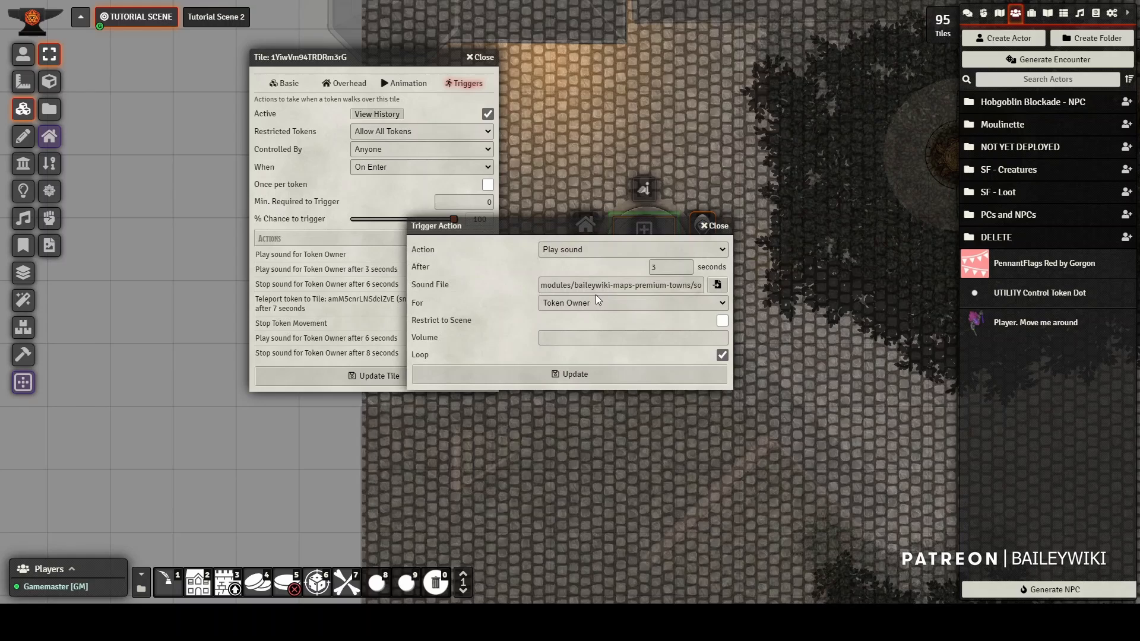
pyautogui.tripleClick(610, 284)
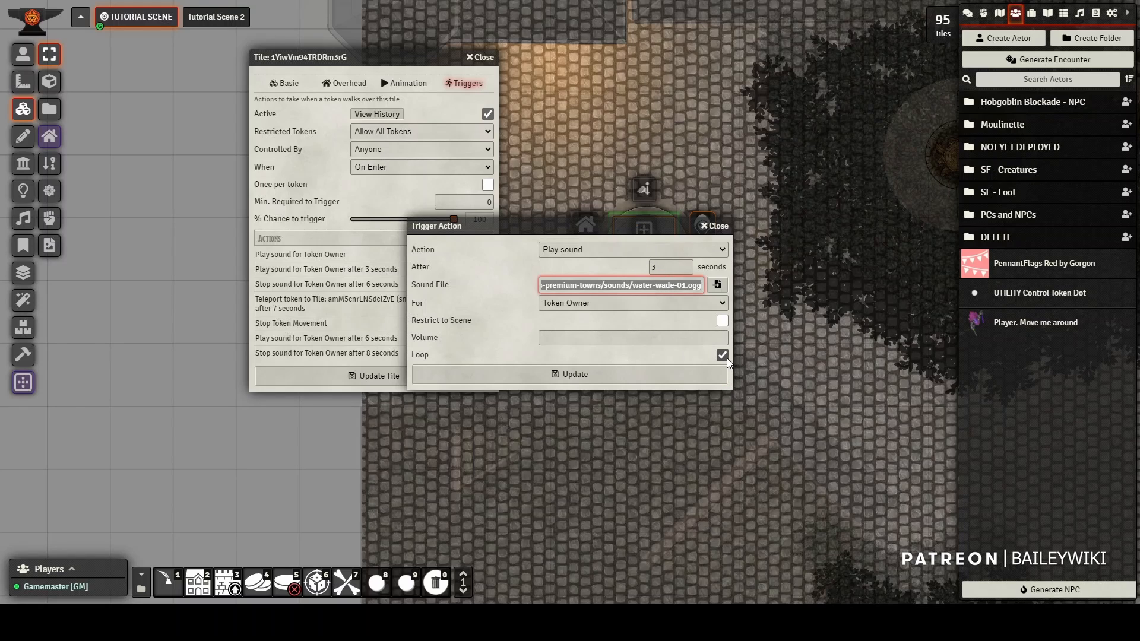
pyautogui.click(714, 225)
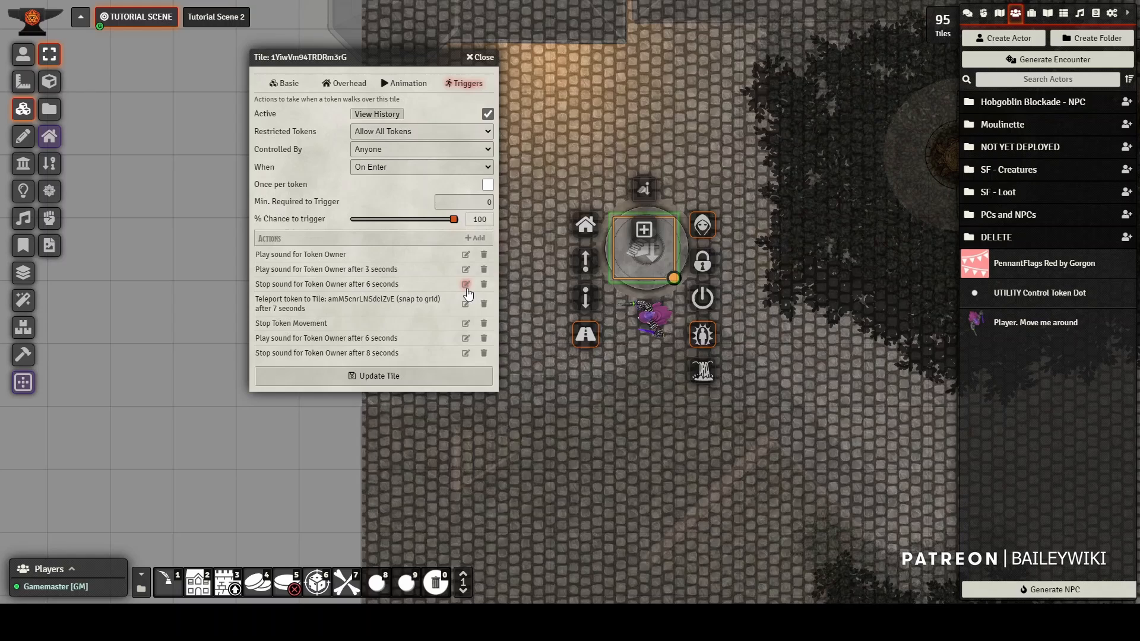
# - Update the first Stop sound action with Tile Sounds as its audio type and a delay of 6 seconds
pyautogui.click(466, 285)
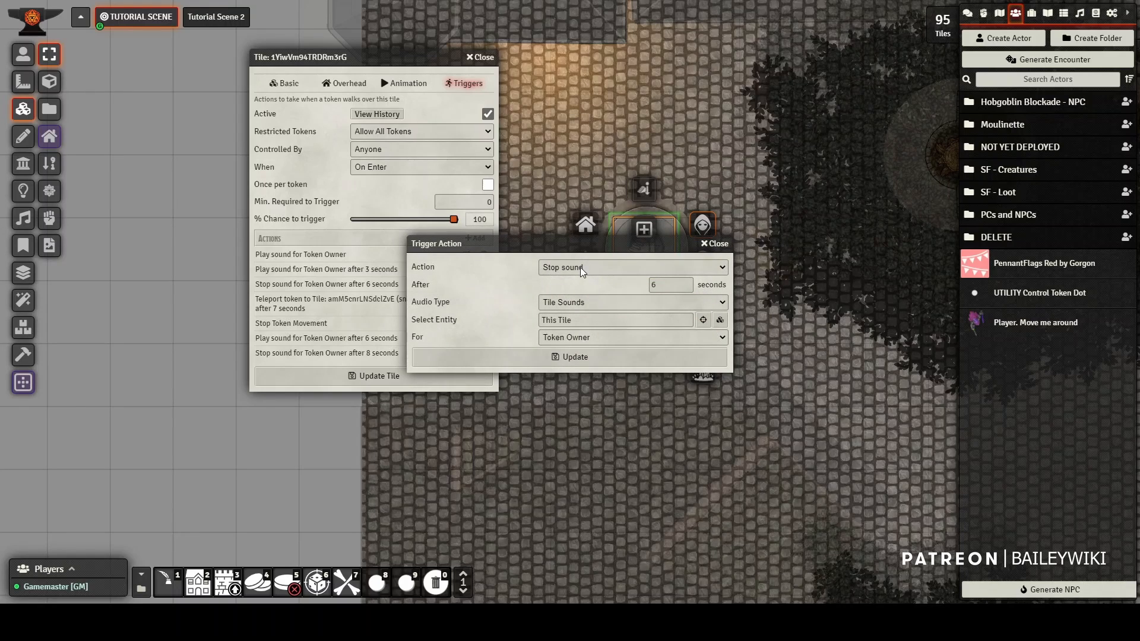
pyautogui.click(593, 303)
pyautogui.click(591, 318)
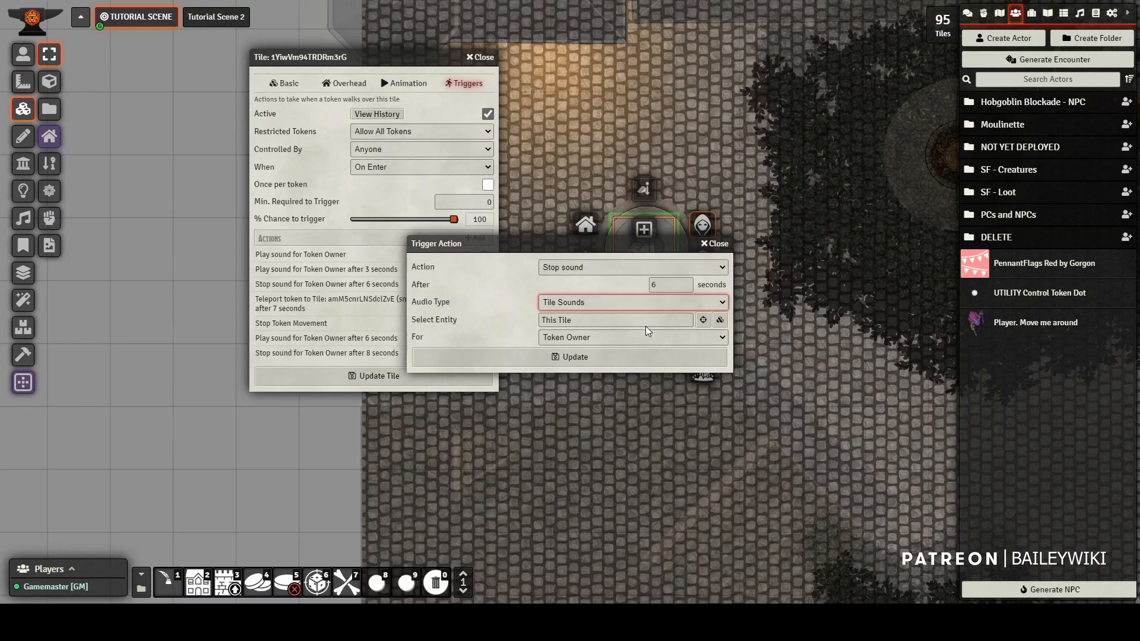
pyautogui.click(587, 355)
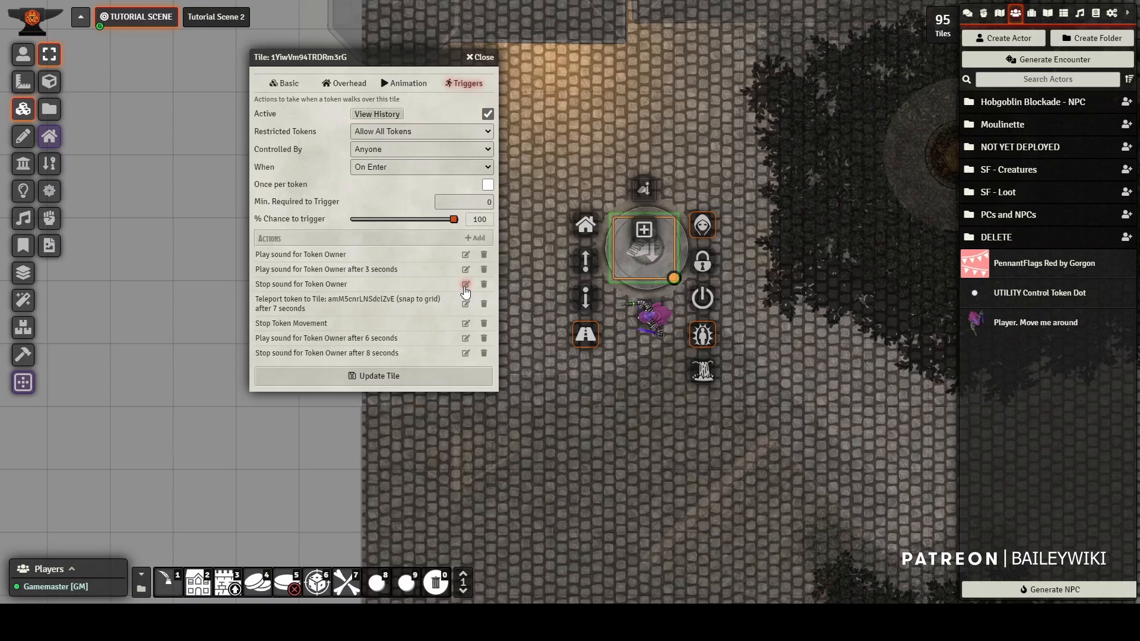
pyautogui.click(465, 285)
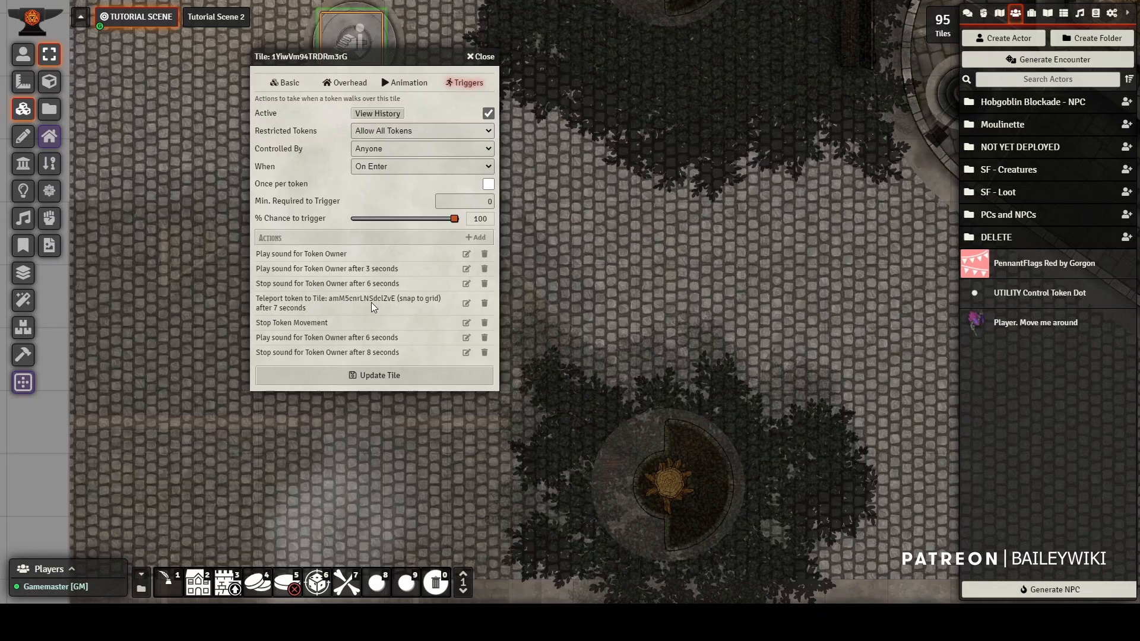
# - Review the Teleport action's destination and options, and locate its destination stair tile on the map's Ground level
pyautogui.click(465, 303)
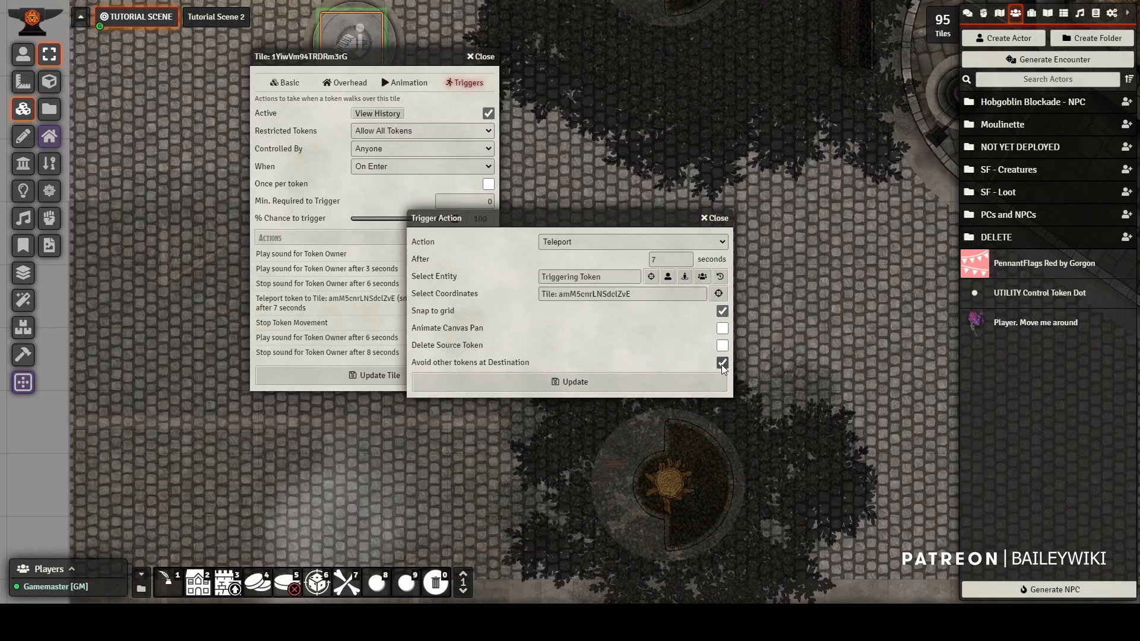
pyautogui.click(715, 218)
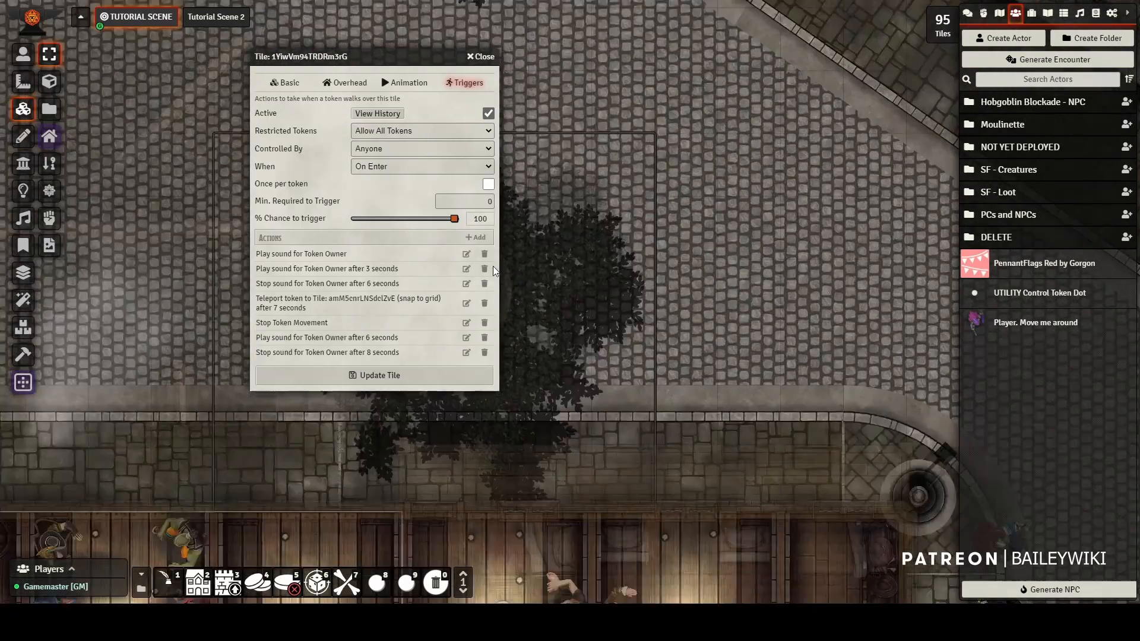
pyautogui.scroll(-3, 700, 356)
pyautogui.moveTo(777, 389); pyautogui.dragTo(543, 205)
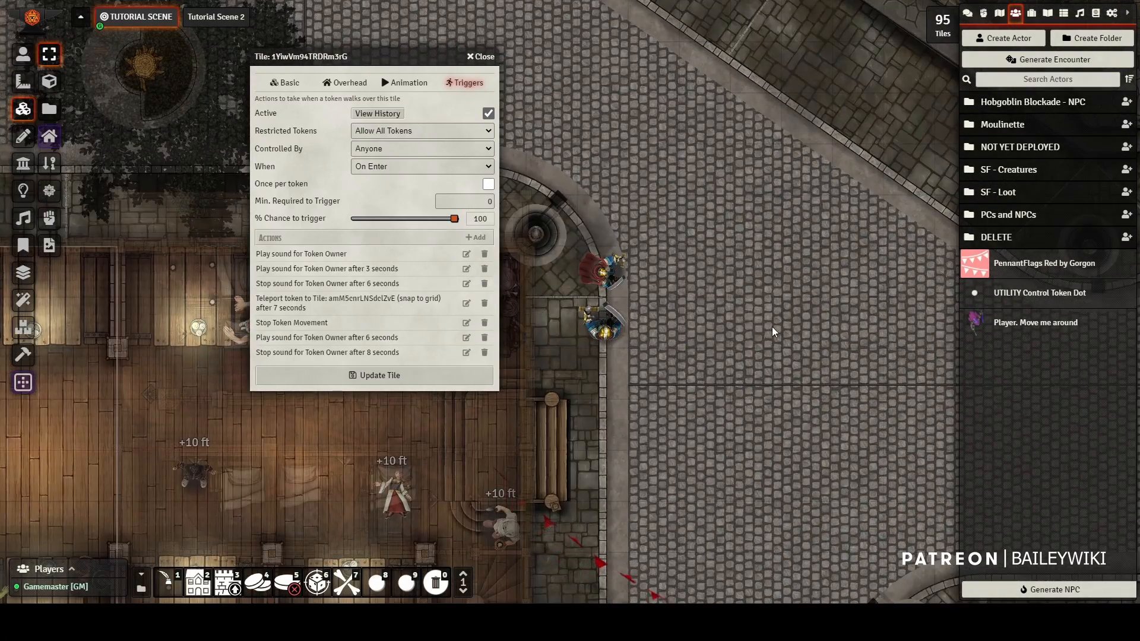
pyautogui.moveTo(771, 326); pyautogui.dragTo(714, 266)
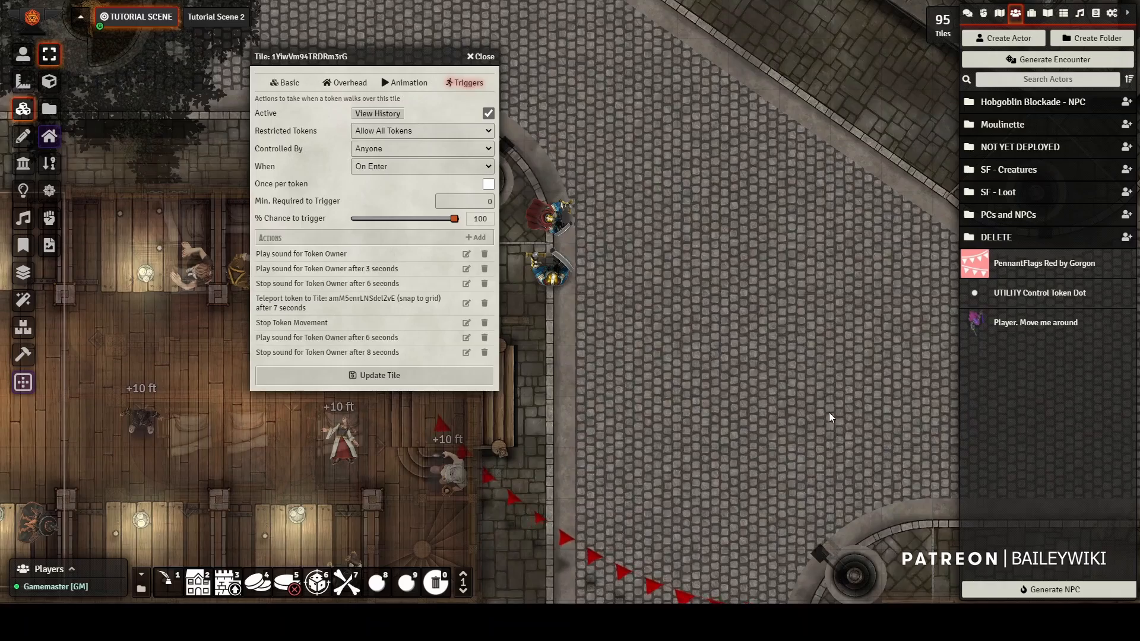
pyautogui.moveTo(828, 412); pyautogui.dragTo(555, 155)
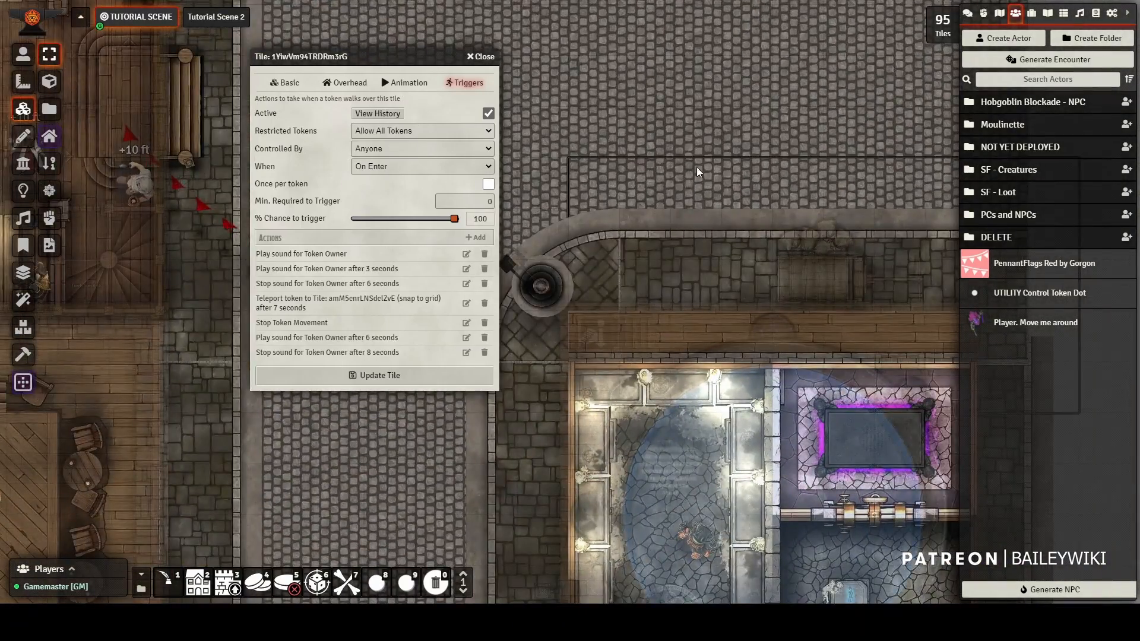
pyautogui.moveTo(674, 380); pyautogui.dragTo(678, 194)
pyautogui.scroll(3, 689, 158)
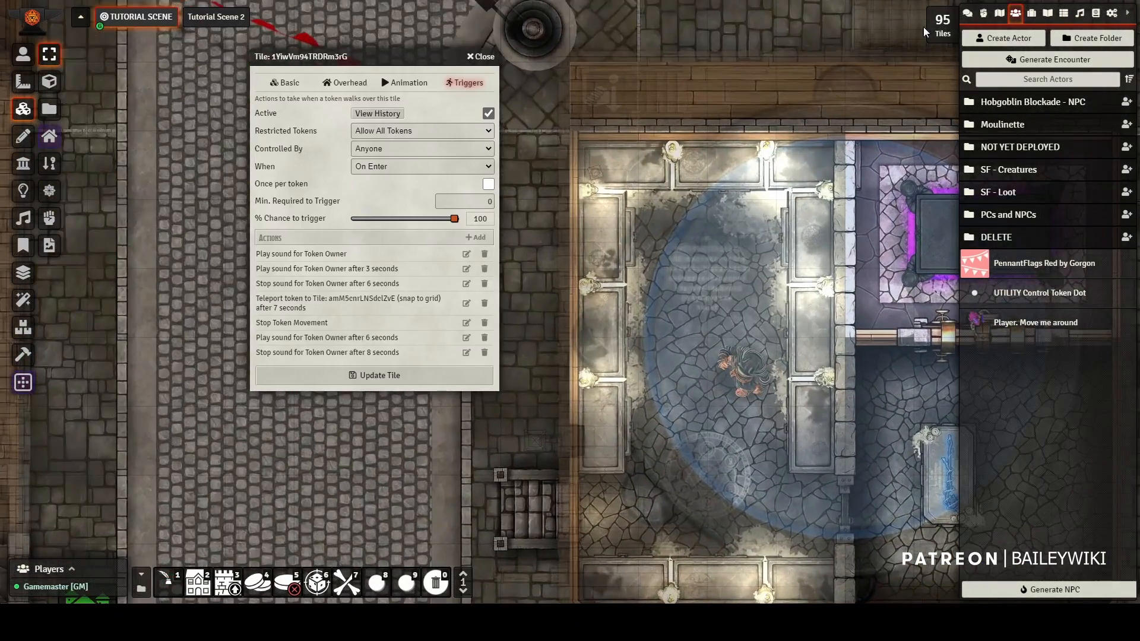
pyautogui.click(22, 273)
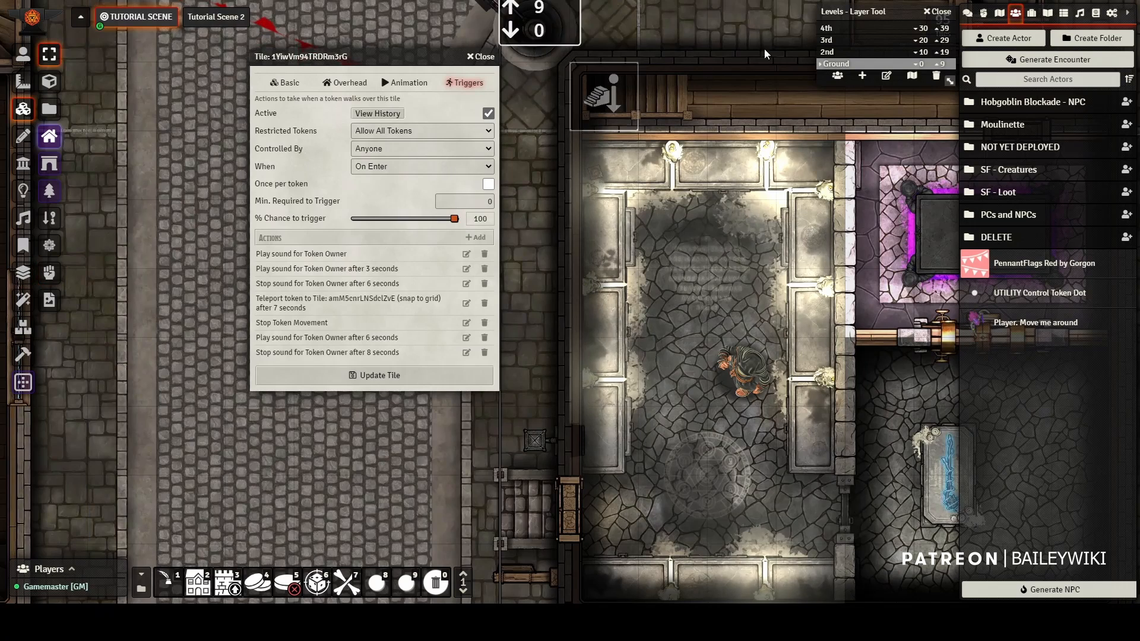
pyautogui.moveTo(709, 85); pyautogui.dragTo(660, 202)
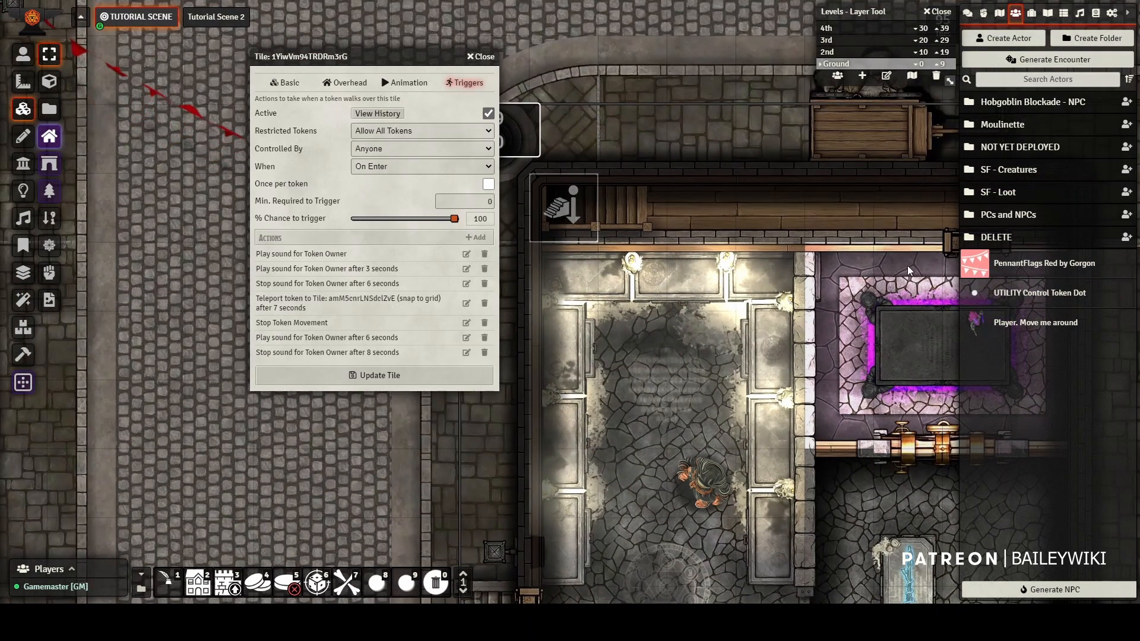
pyautogui.moveTo(660, 198); pyautogui.dragTo(752, 195)
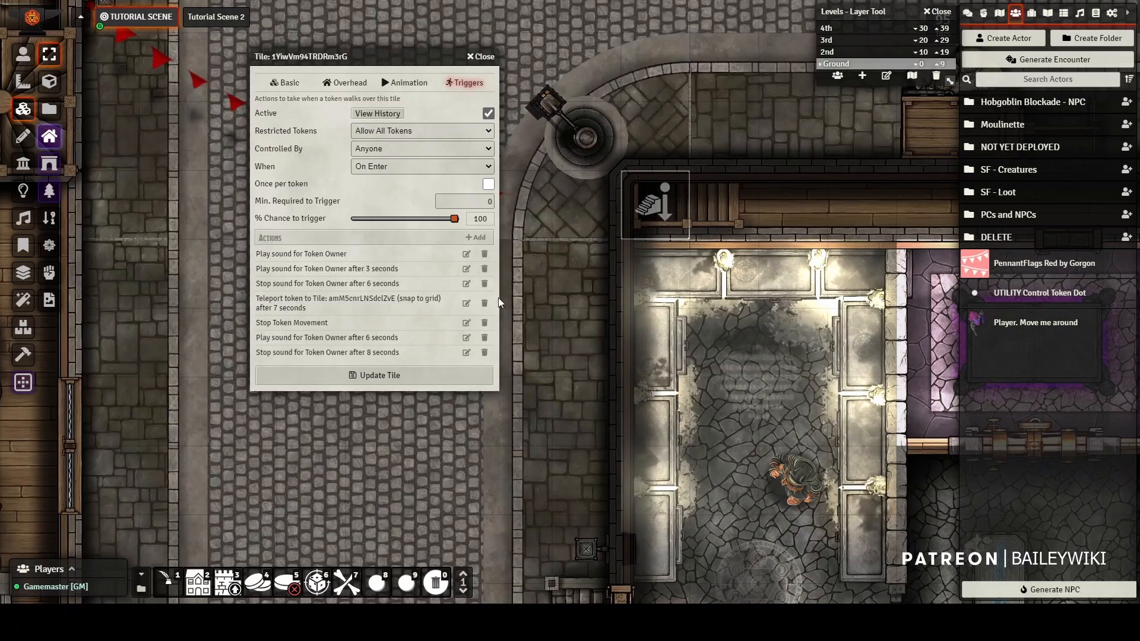
# - Return to the manhole tile on the map and open its Stop Token Movement action for review
pyautogui.moveTo(559, 249); pyautogui.dragTo(876, 358)
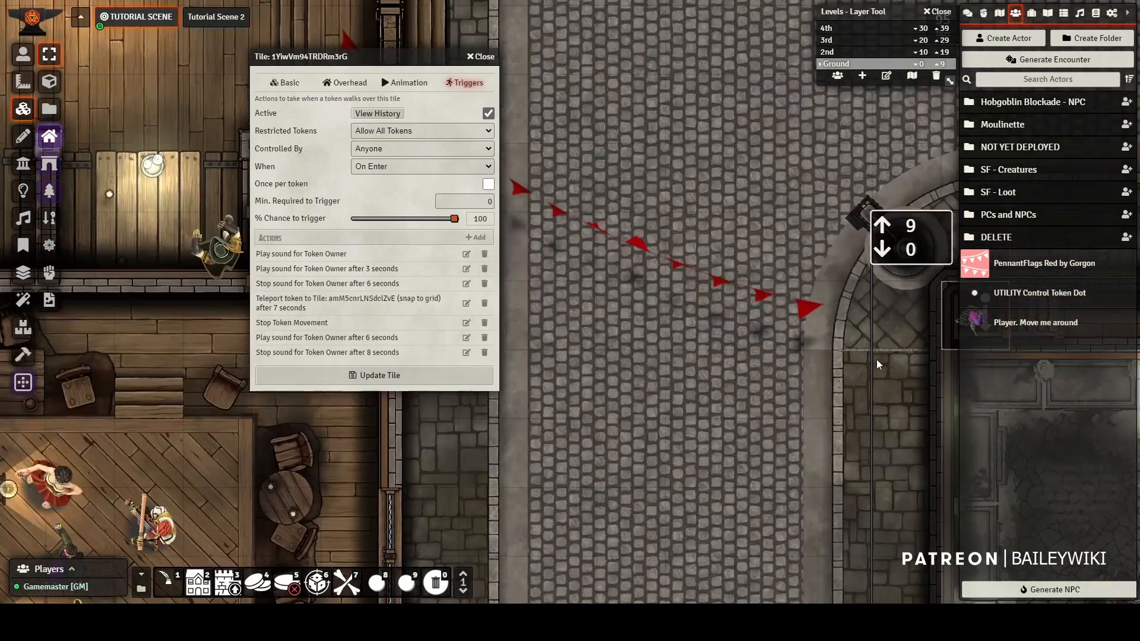
pyautogui.scroll(-6, 551, 164)
pyautogui.moveTo(552, 163); pyautogui.dragTo(778, 433)
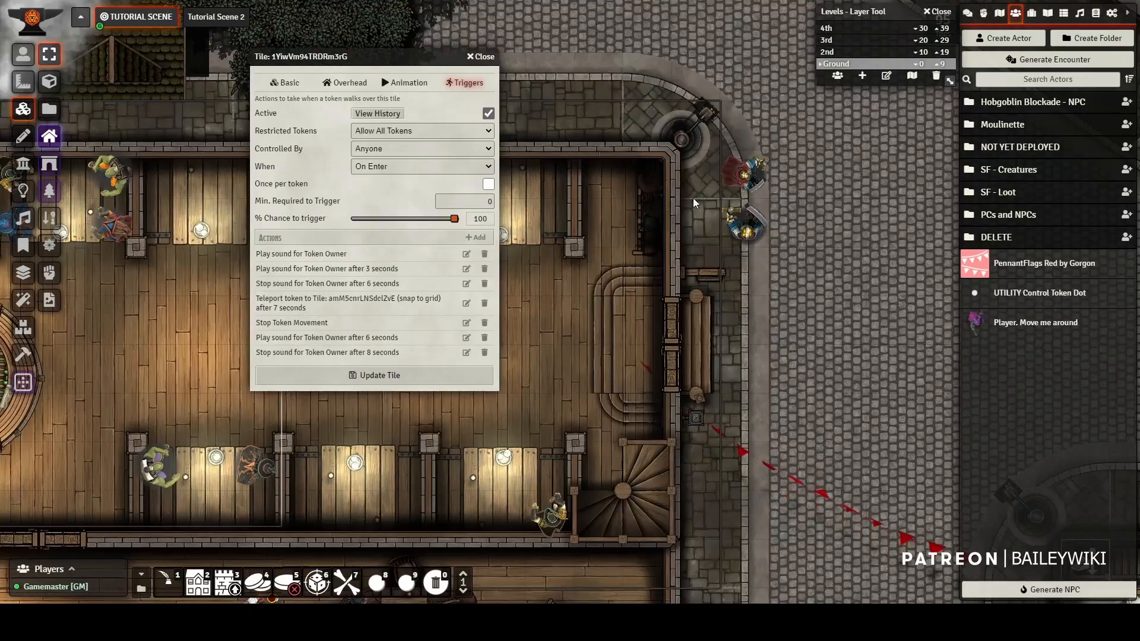
pyautogui.moveTo(620, 151); pyautogui.dragTo(772, 415)
pyautogui.moveTo(614, 129); pyautogui.dragTo(753, 127)
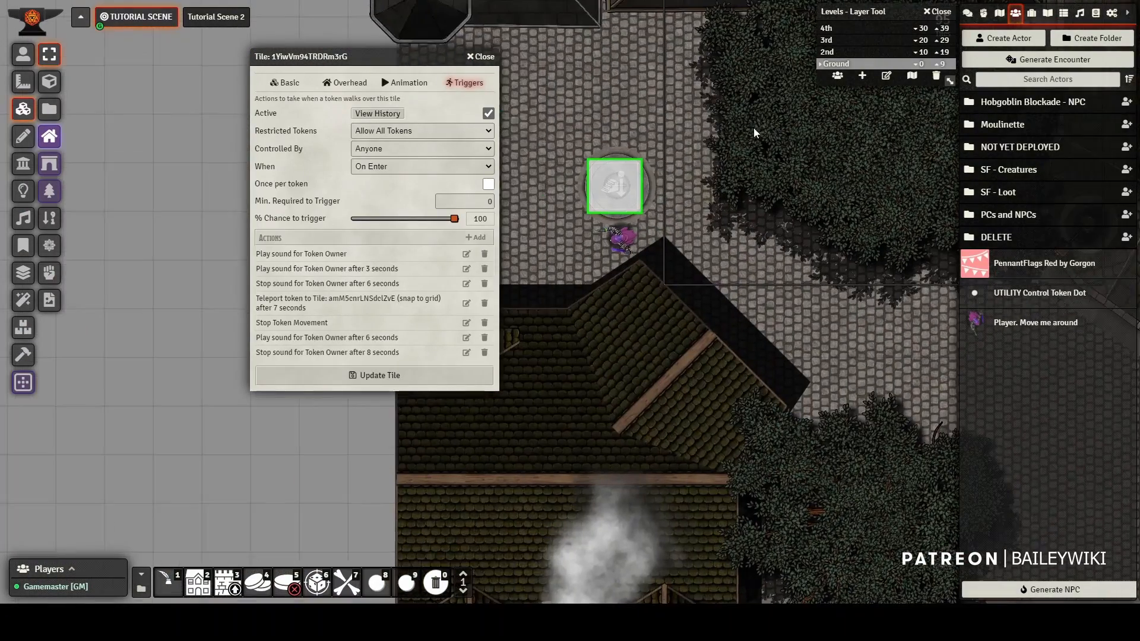
pyautogui.scroll(6, 751, 161)
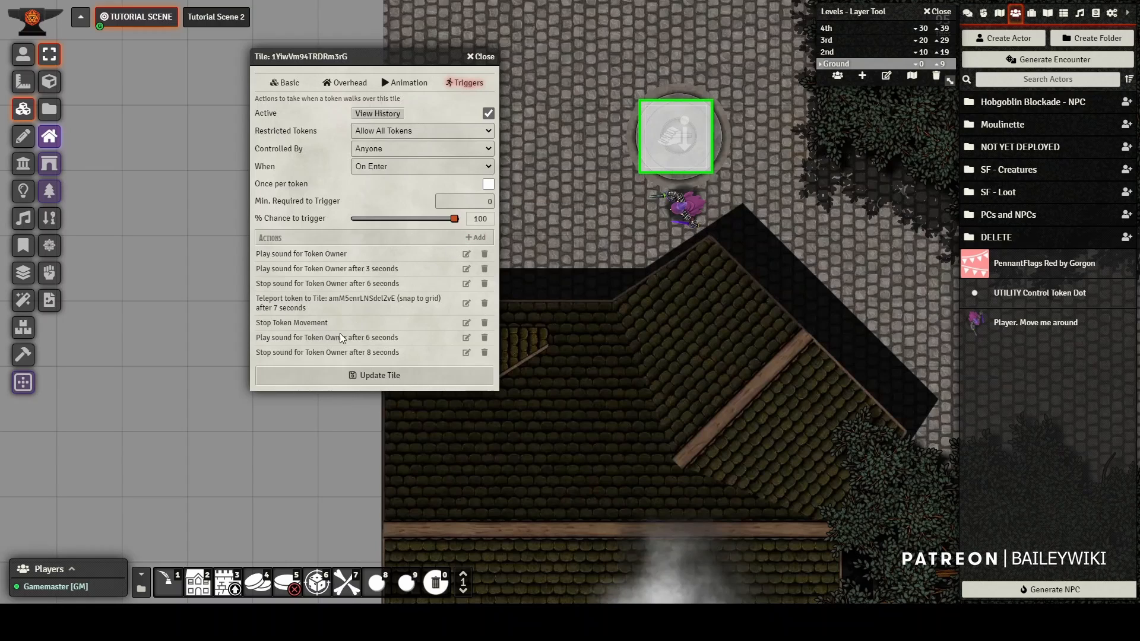
pyautogui.click(467, 323)
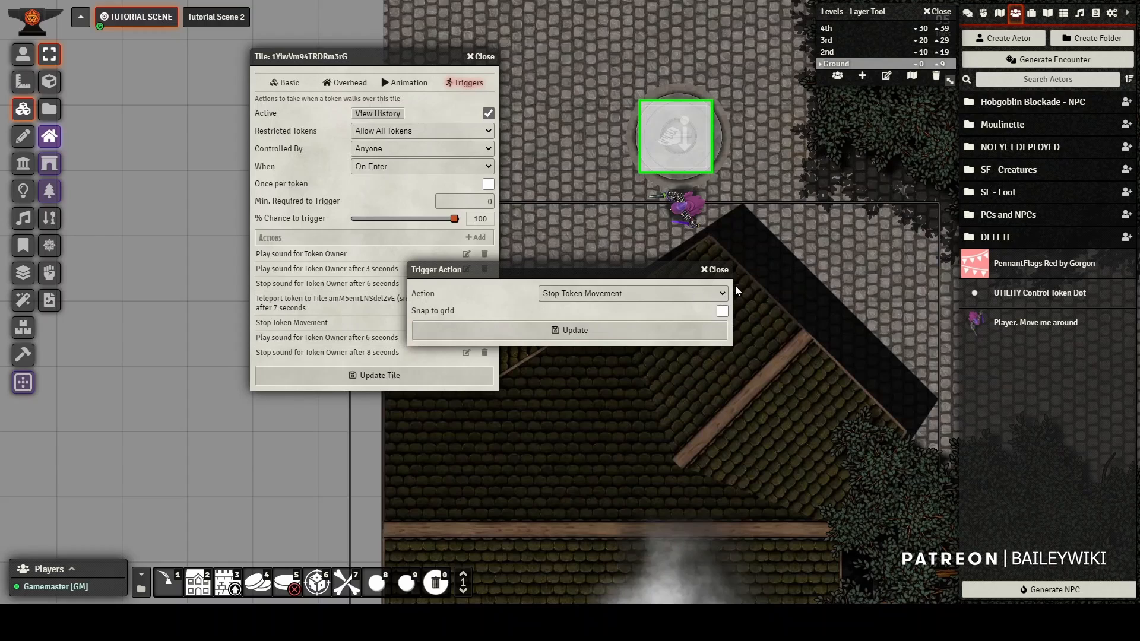
# - Close the Stop Token Movement action and review the sound file of the Play sound action delayed by 6 seconds
pyautogui.click(716, 270)
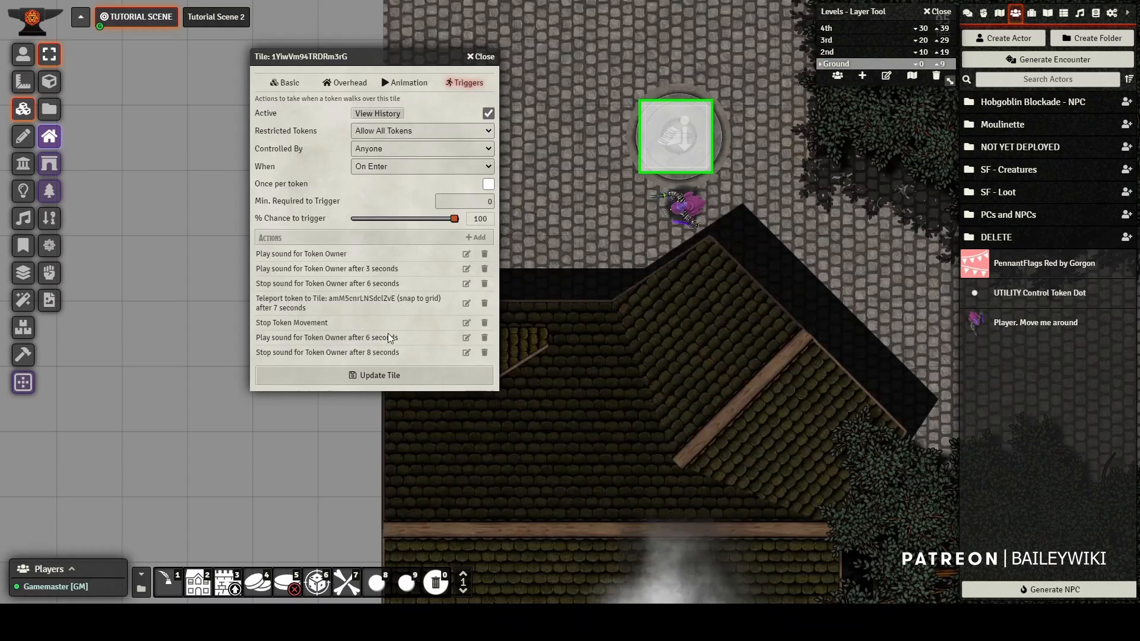
pyautogui.click(464, 338)
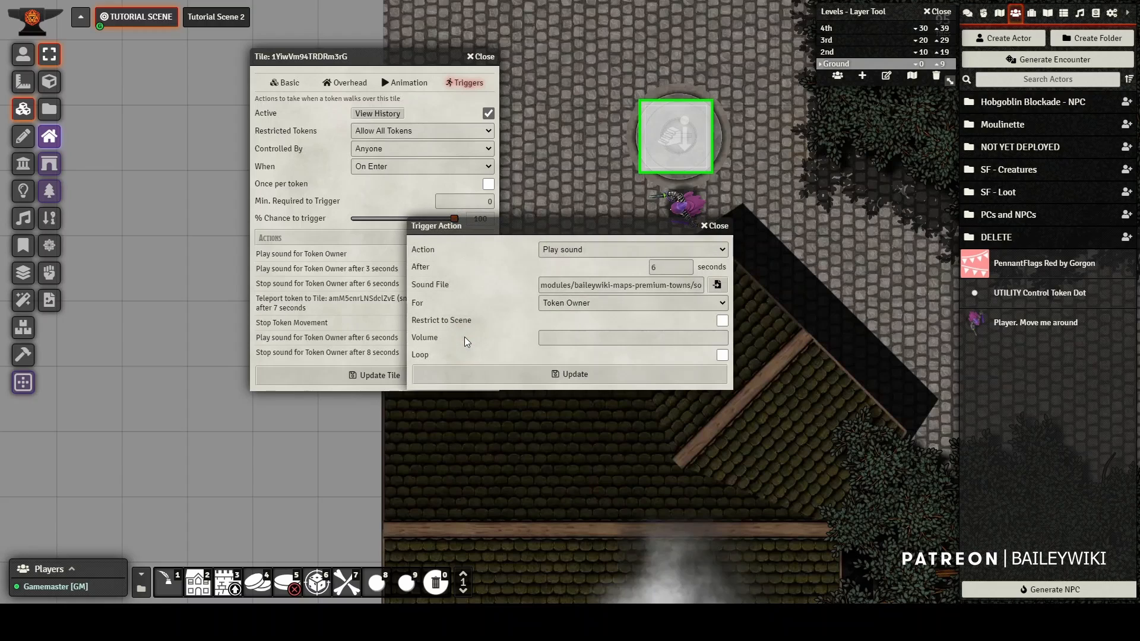
pyautogui.moveTo(611, 288); pyautogui.dragTo(738, 287)
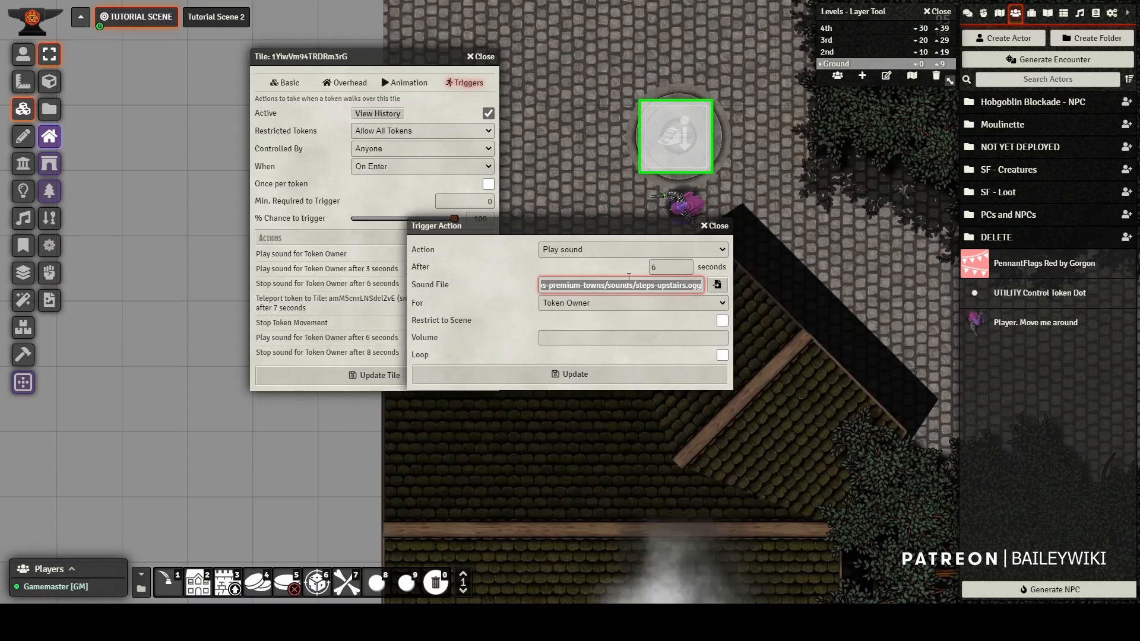
pyautogui.click(715, 226)
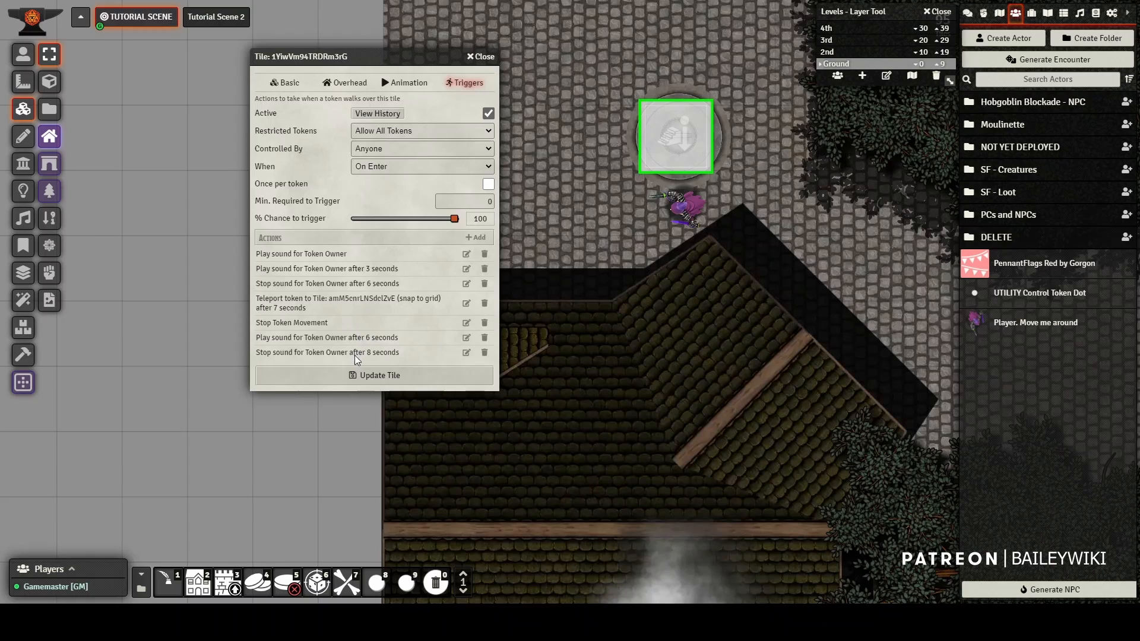
# - Review the Stop sound action delayed by 8 seconds, comparing it with the Play sound action delayed by 6 seconds, and close both
pyautogui.click(466, 352)
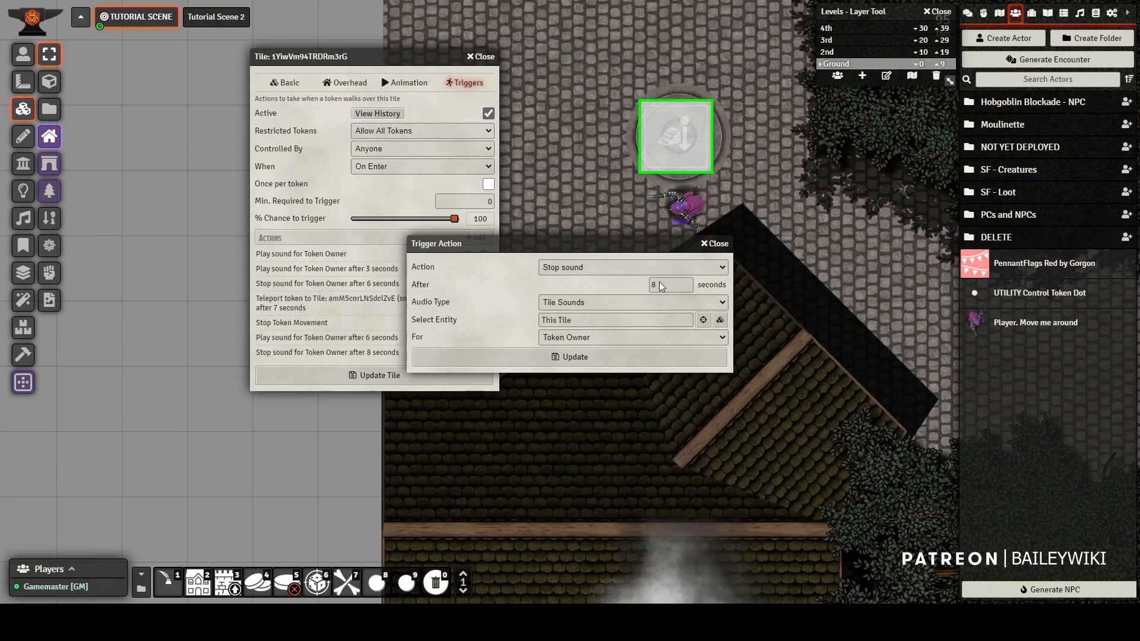
pyautogui.click(713, 244)
pyautogui.click(466, 337)
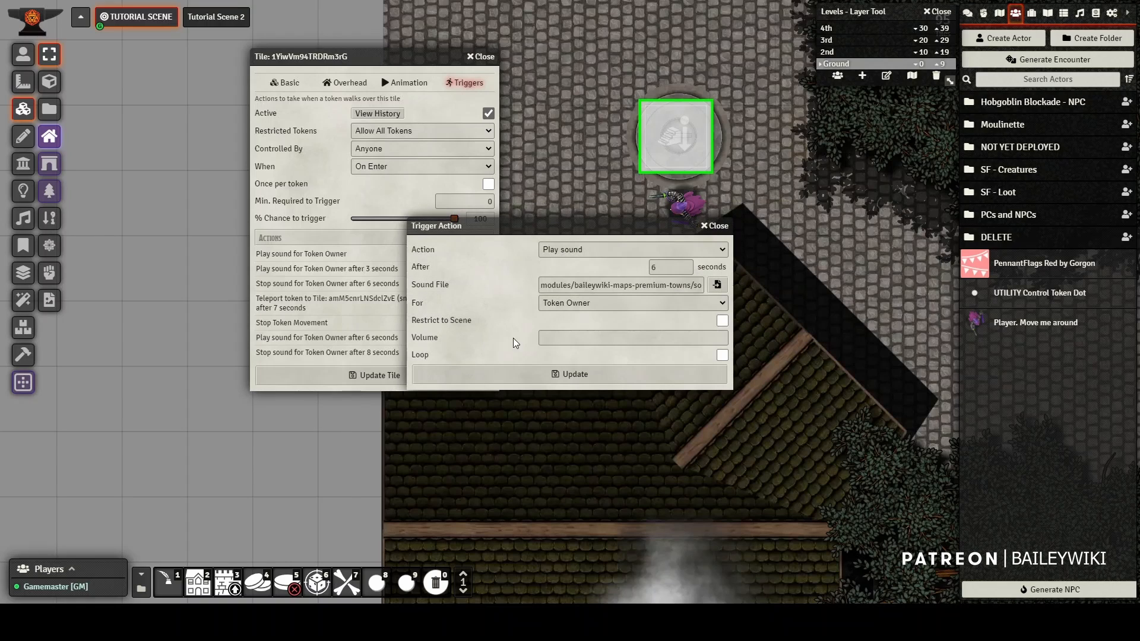
pyautogui.click(715, 225)
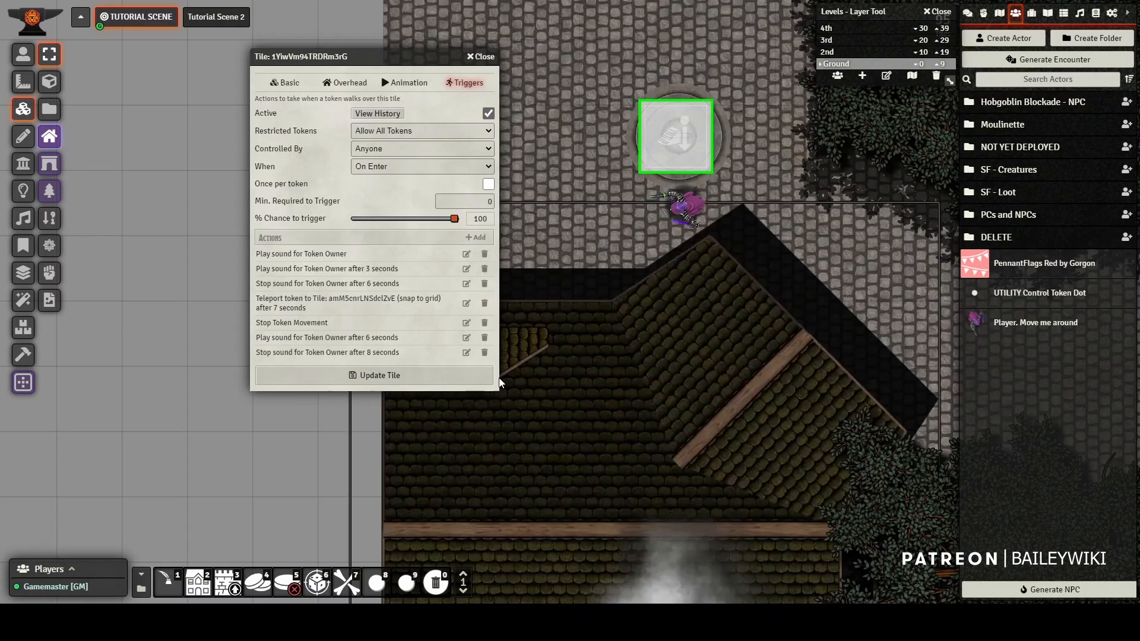
# - Close the manhole tile's settings and move the player token up through the storeroom doorway, past the warning tile
pyautogui.scroll(-6, 739, 251)
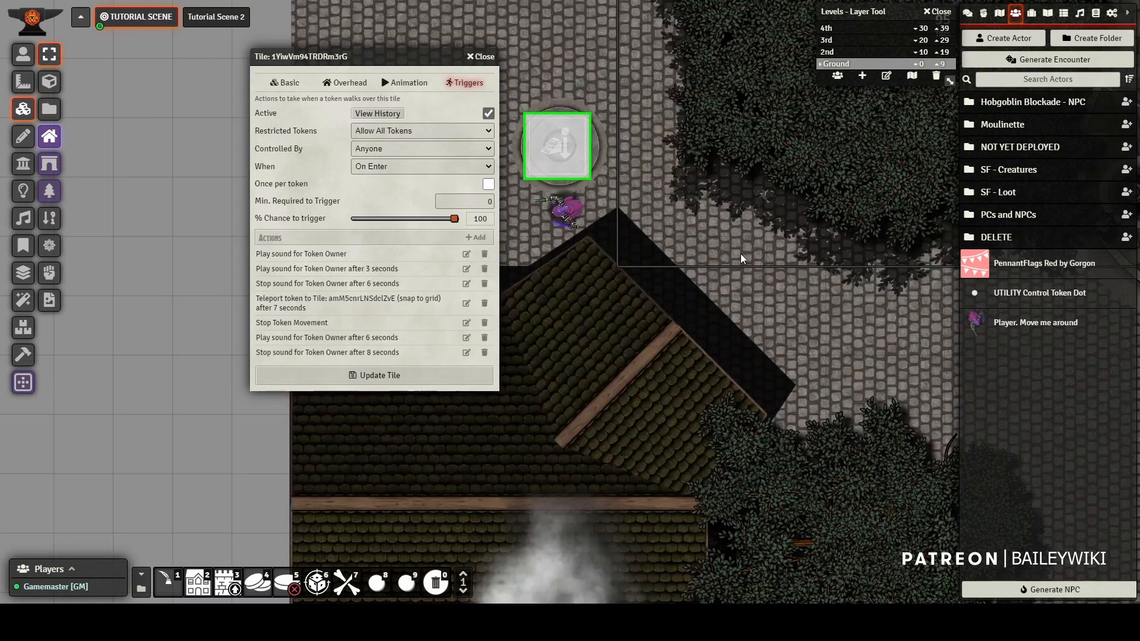
pyautogui.moveTo(863, 390); pyautogui.dragTo(763, 254)
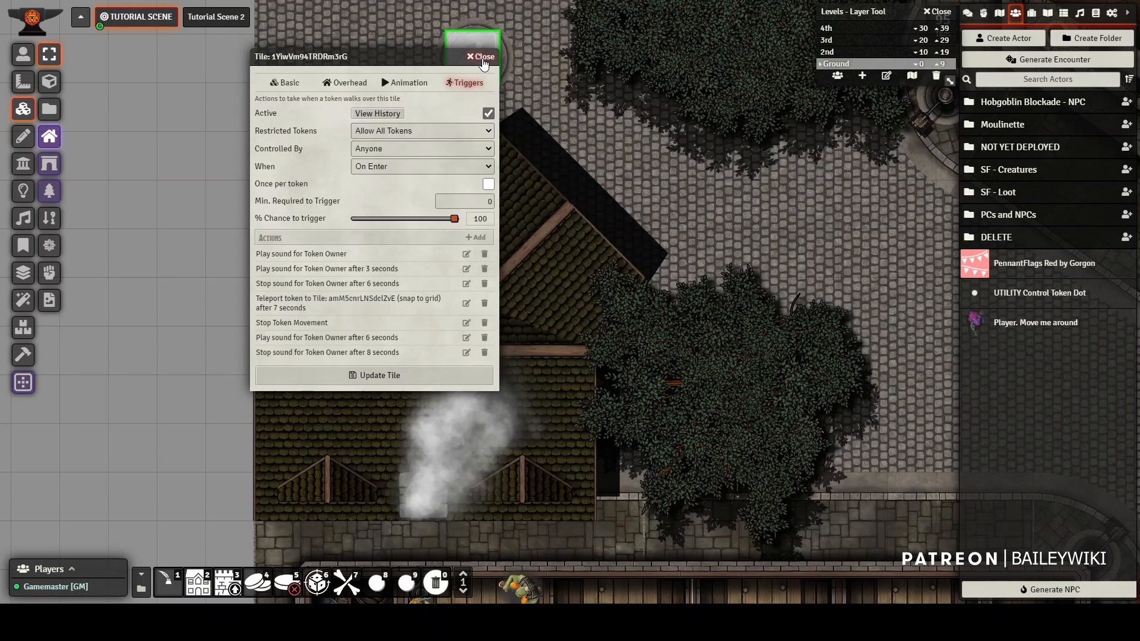
pyautogui.click(480, 57)
pyautogui.click(22, 55)
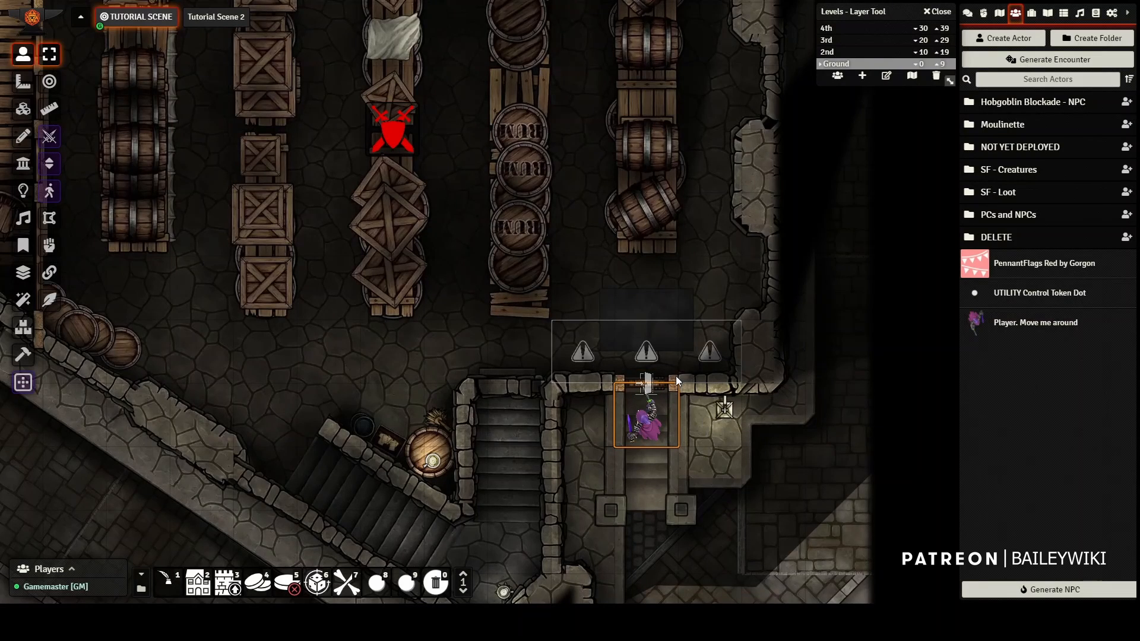
pyautogui.press('Up')
pyautogui.press('Up')
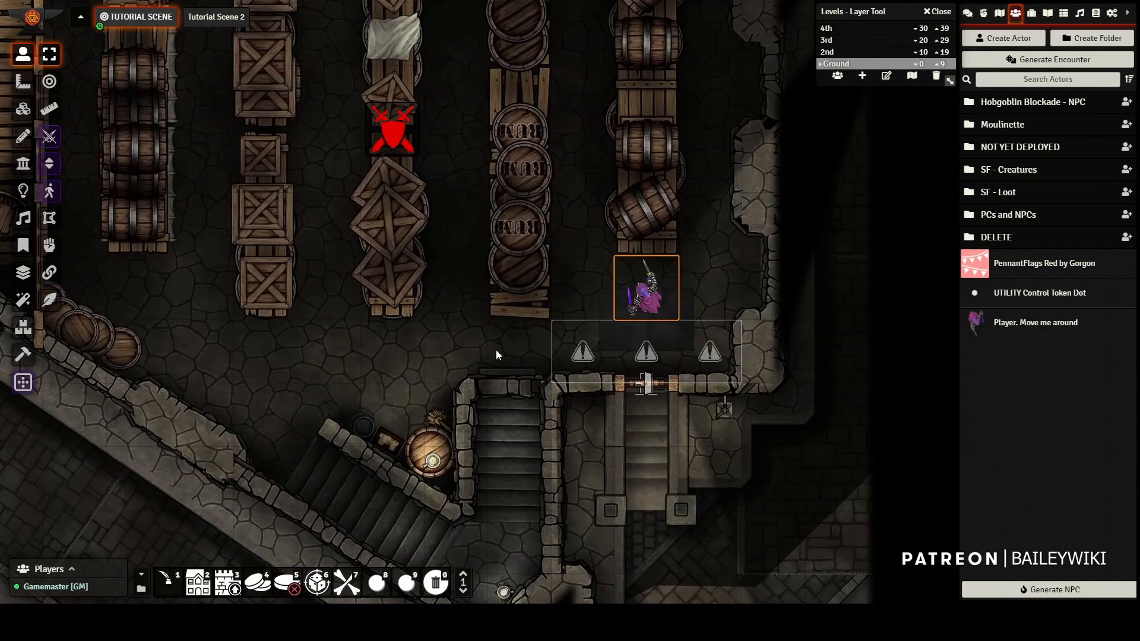
# - Hide the overhead roof tiles and open the trigger settings of the warning tile inside the storeroom doorway
pyautogui.click(21, 110)
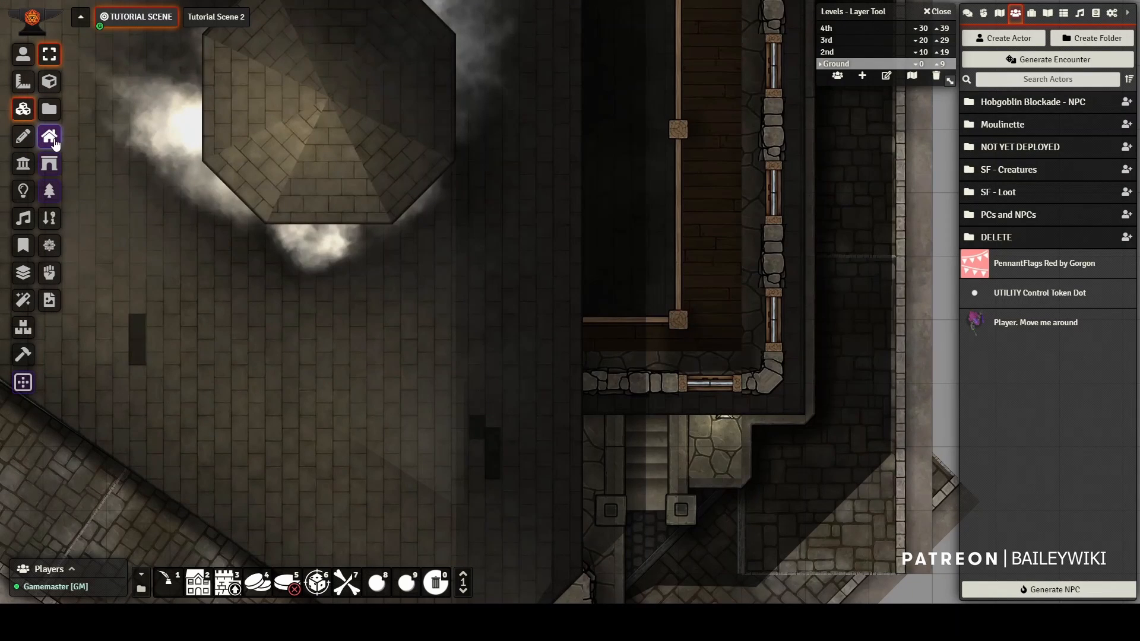
pyautogui.click(51, 138)
pyautogui.click(682, 351)
pyautogui.rightClick(682, 351)
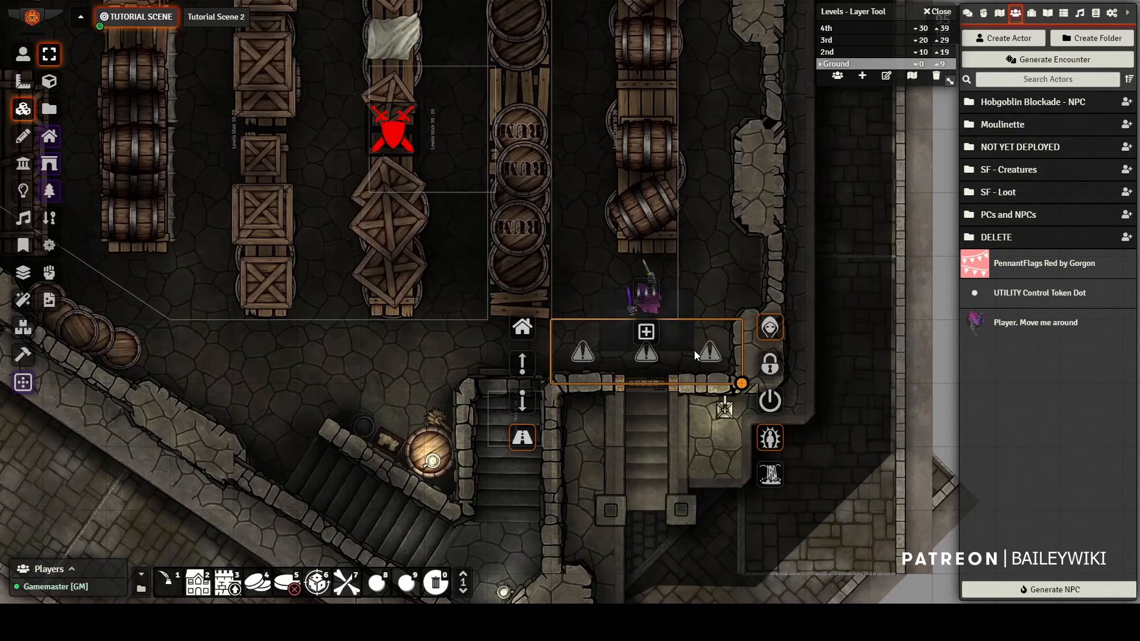
pyautogui.doubleClick(715, 351)
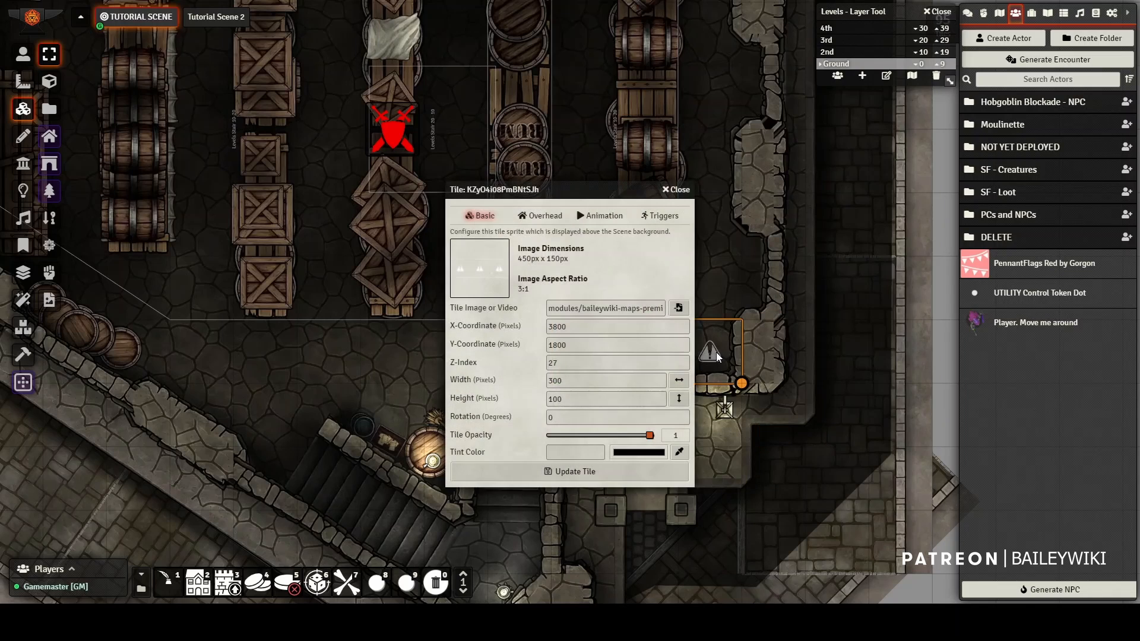
pyautogui.click(660, 217)
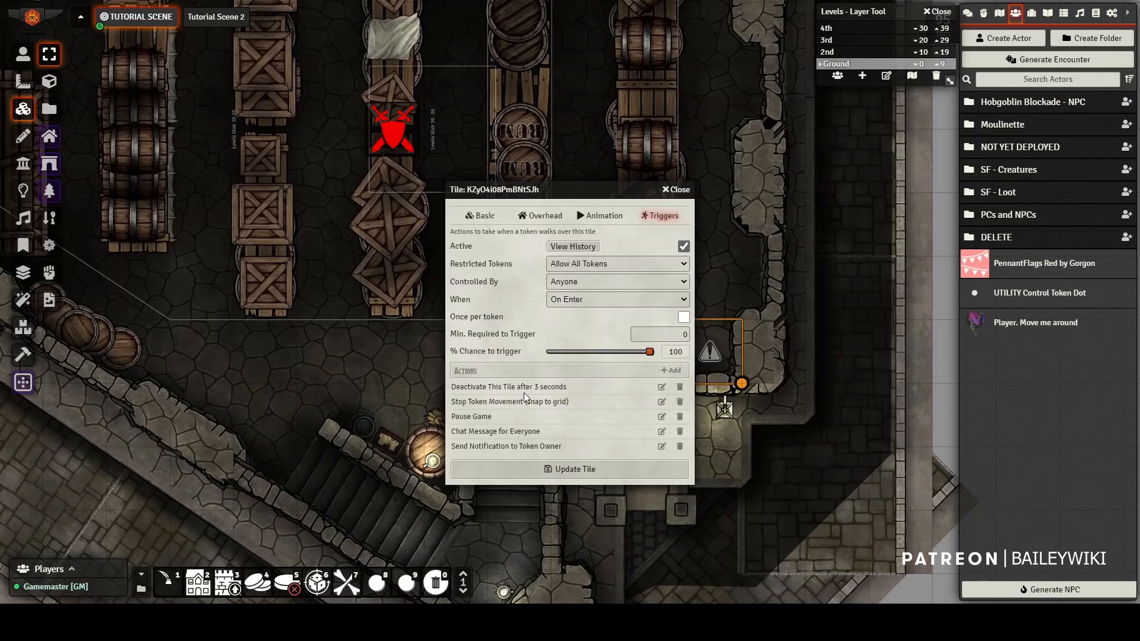
# - Review the warning tile's Deactivate, Stop Token Movement and Pause Game actions, closing each one
pyautogui.click(662, 387)
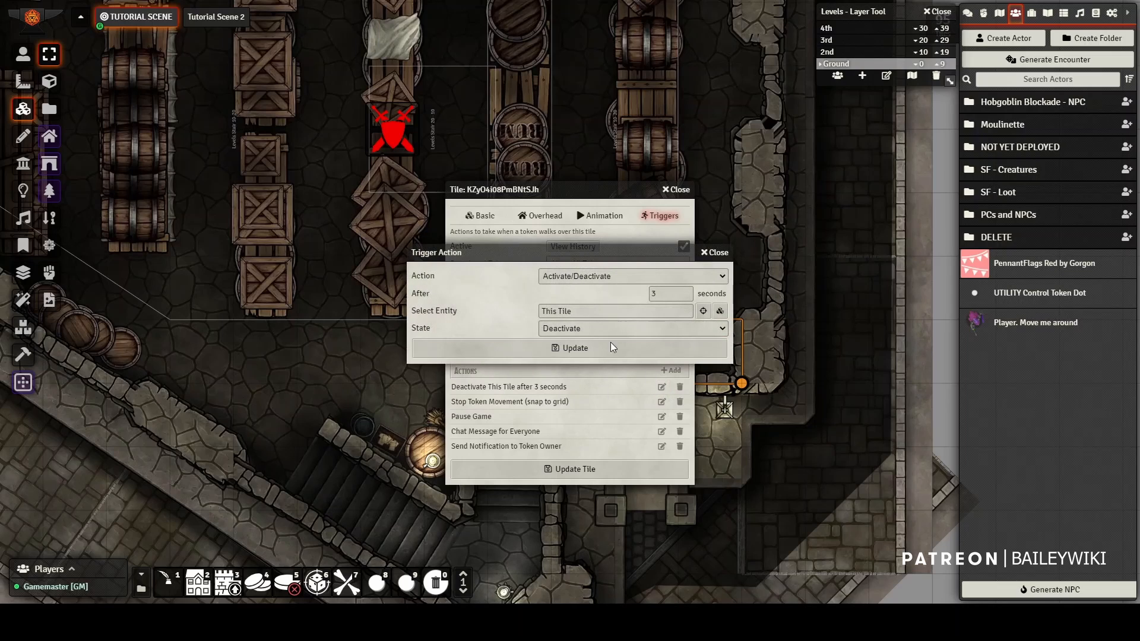
pyautogui.click(716, 253)
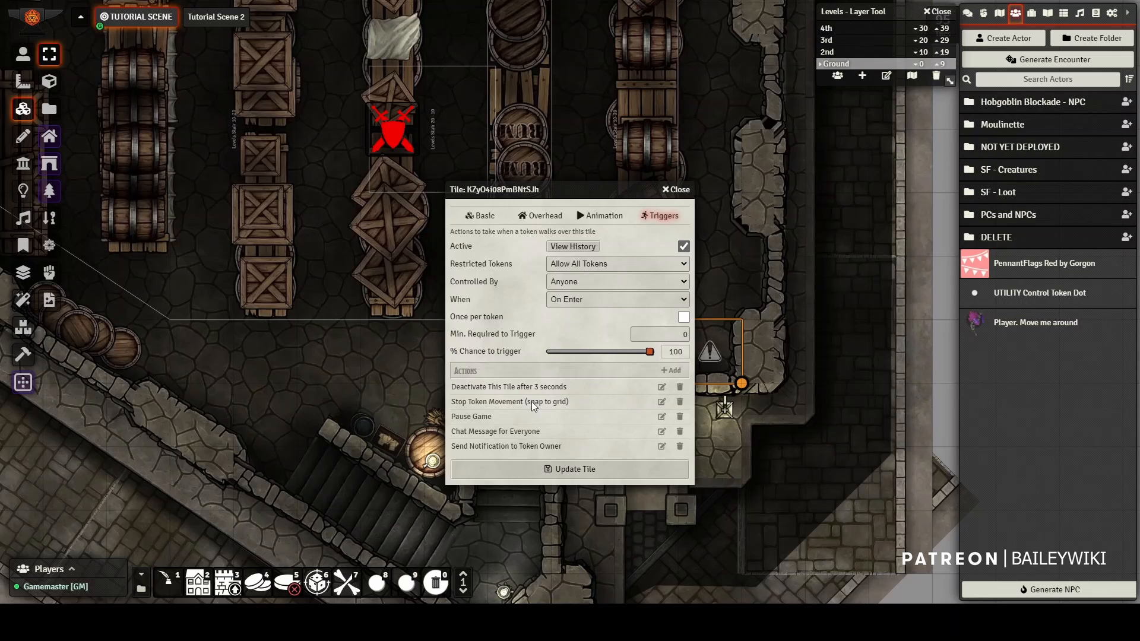
pyautogui.click(661, 402)
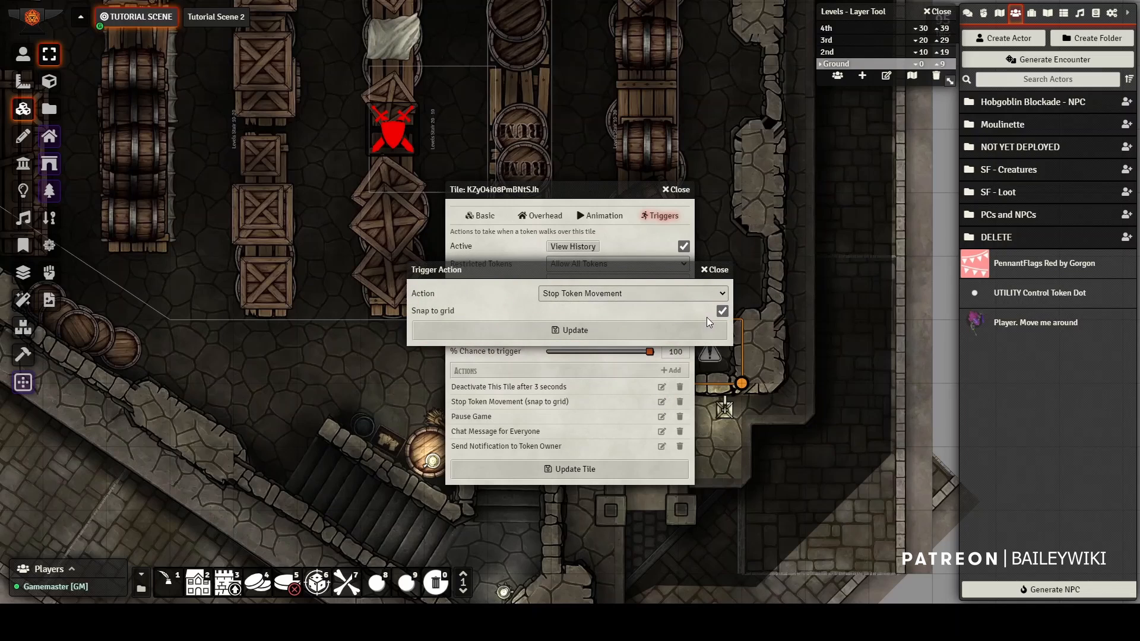
pyautogui.click(719, 270)
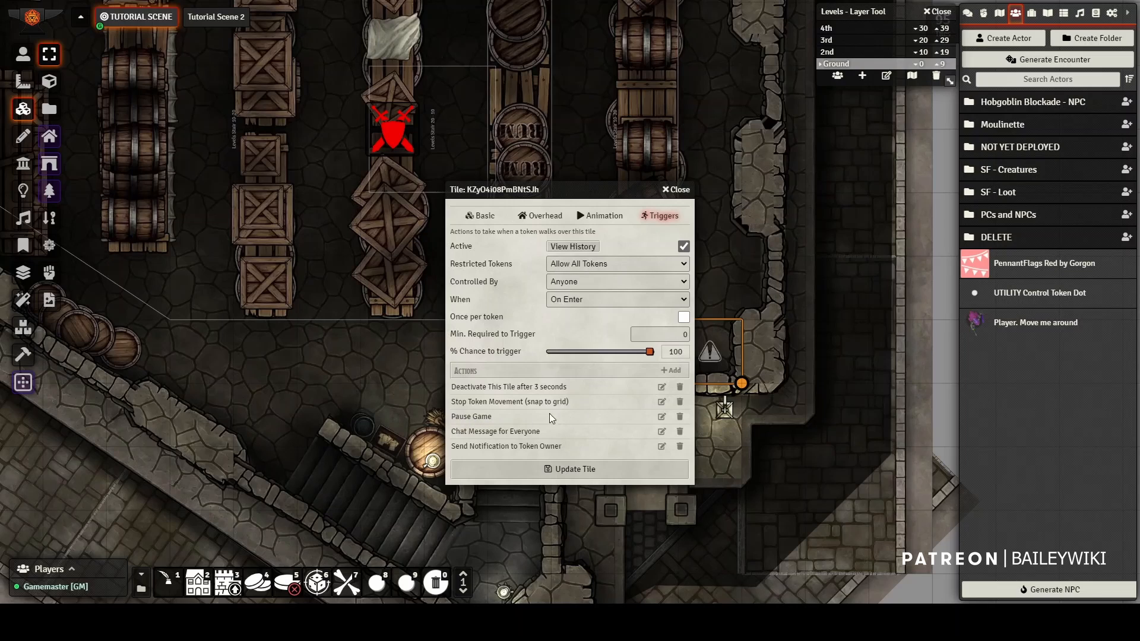
pyautogui.click(660, 417)
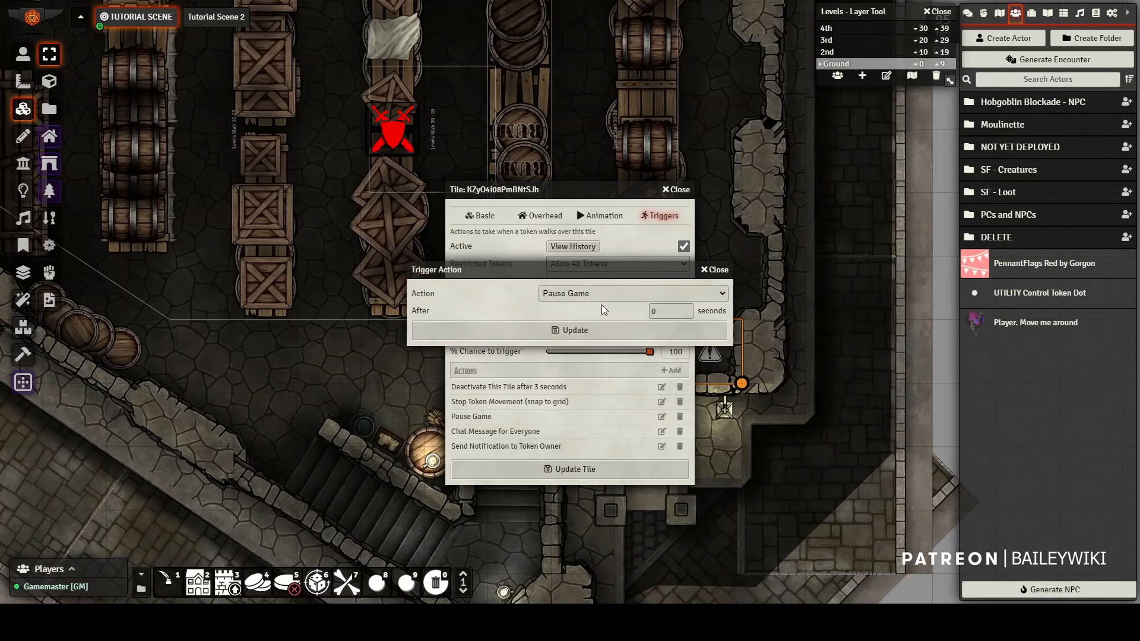
pyautogui.click(714, 273)
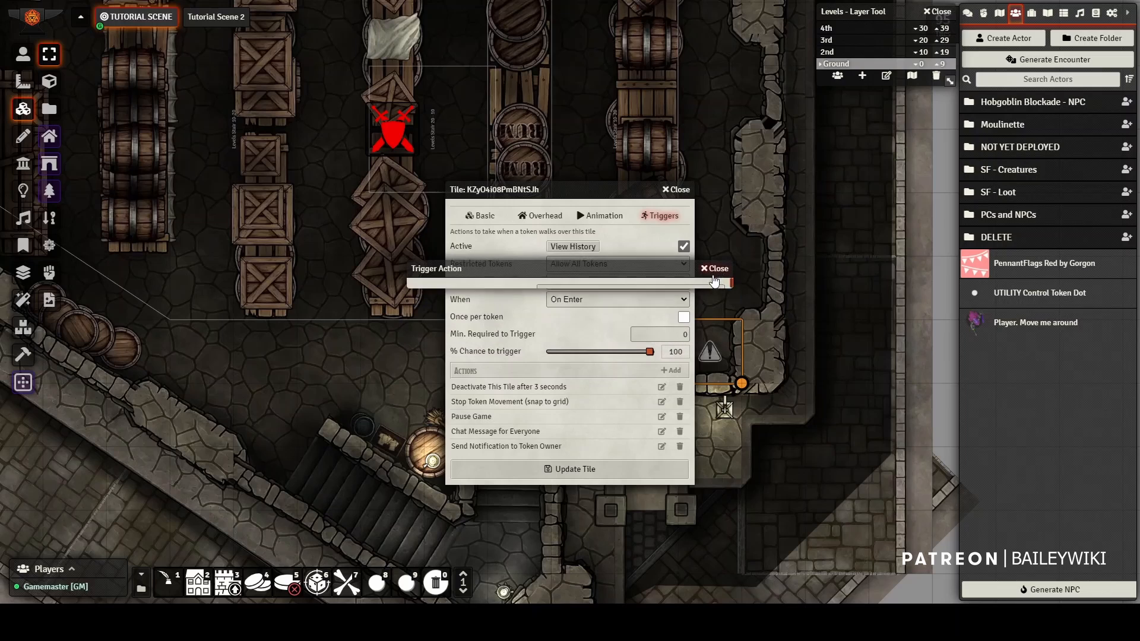
# - Review the Chat Message action's text, flavor, speaker and audience, and close it
pyautogui.click(661, 432)
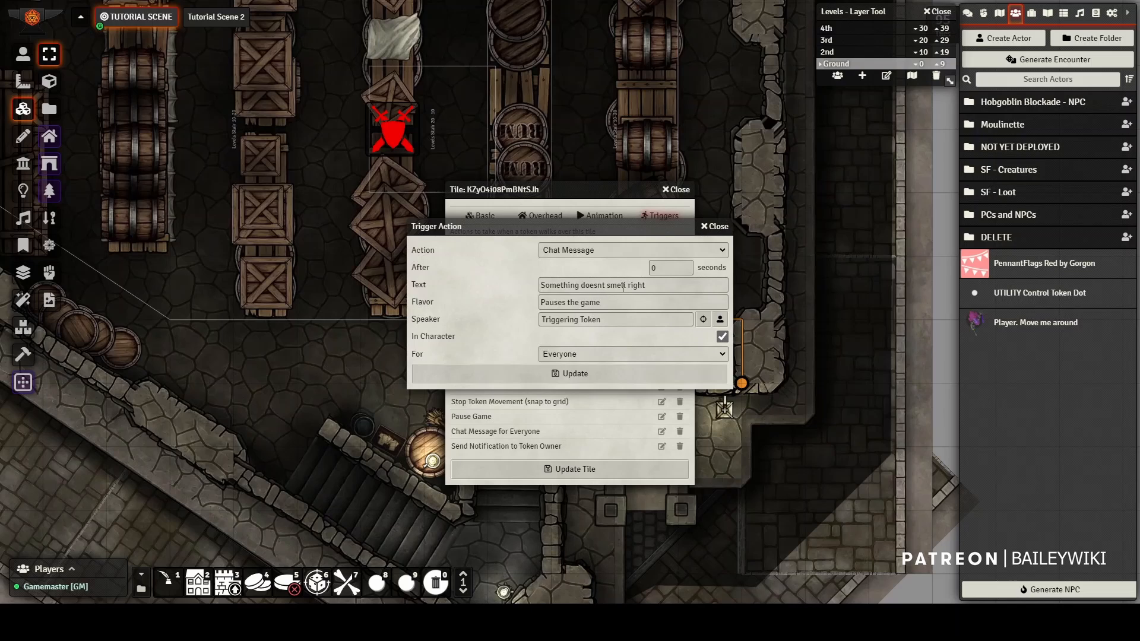
pyautogui.click(560, 355)
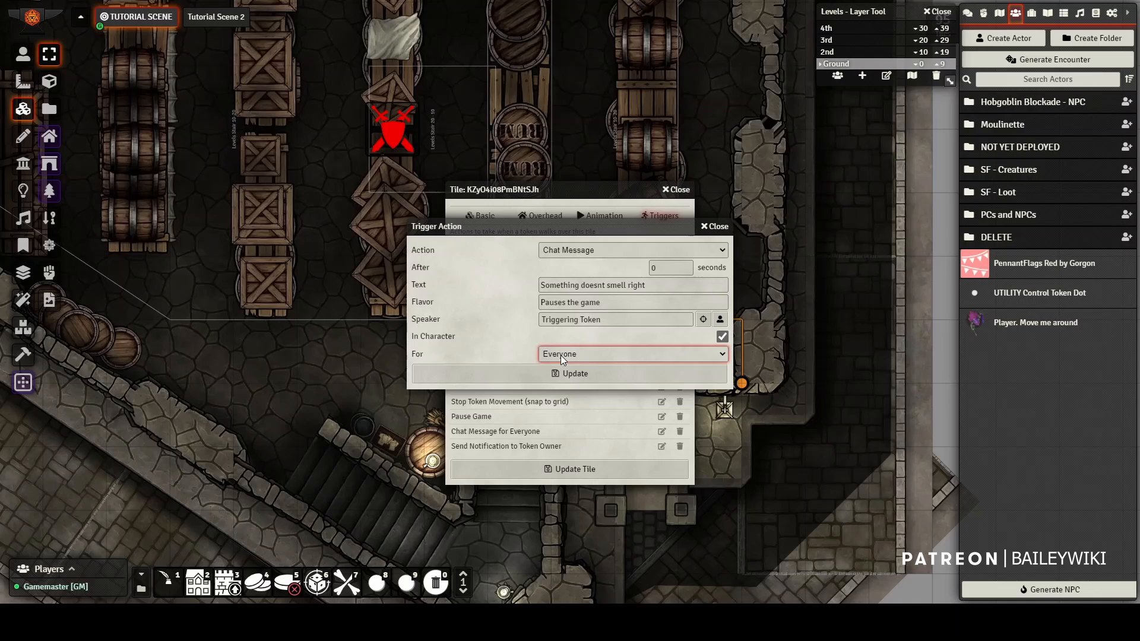
pyautogui.click(716, 227)
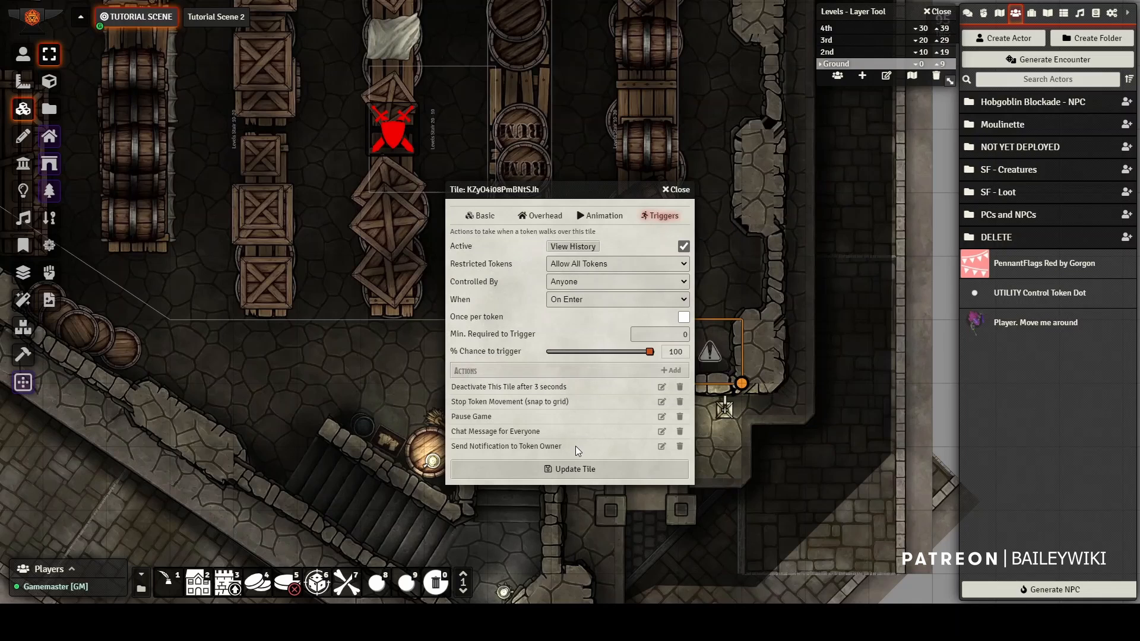
# - Review the Send Notification action's text and notification types, including Error, and close it
pyautogui.click(661, 447)
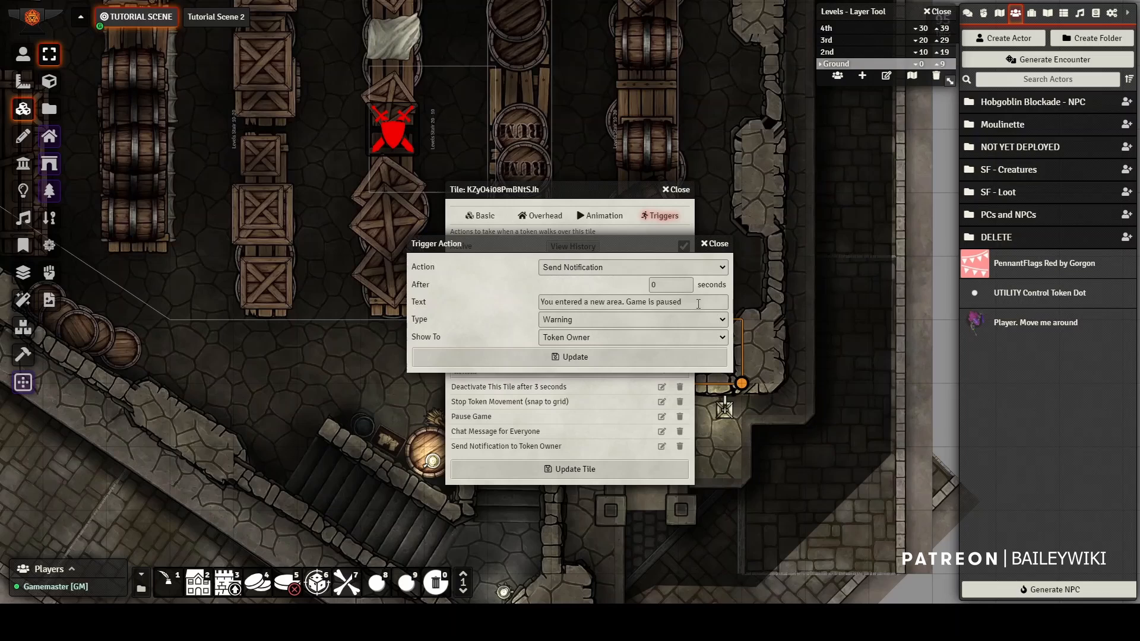
pyautogui.moveTo(698, 304); pyautogui.dragTo(517, 306)
pyautogui.click(579, 320)
pyautogui.click(573, 365)
pyautogui.click(568, 319)
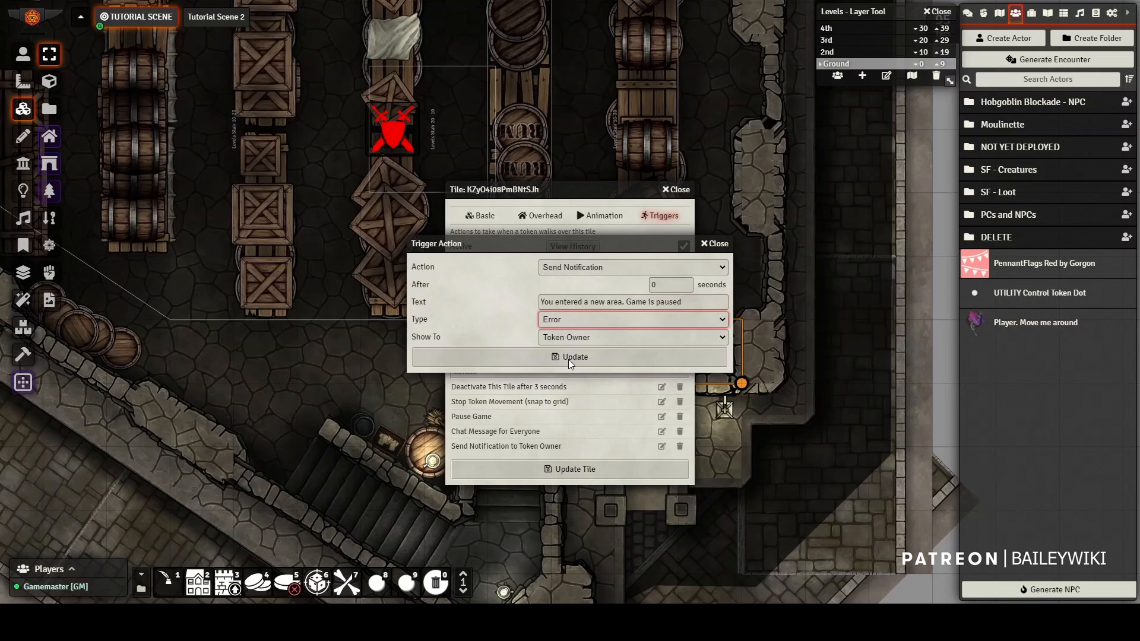
pyautogui.click(568, 357)
pyautogui.click(715, 244)
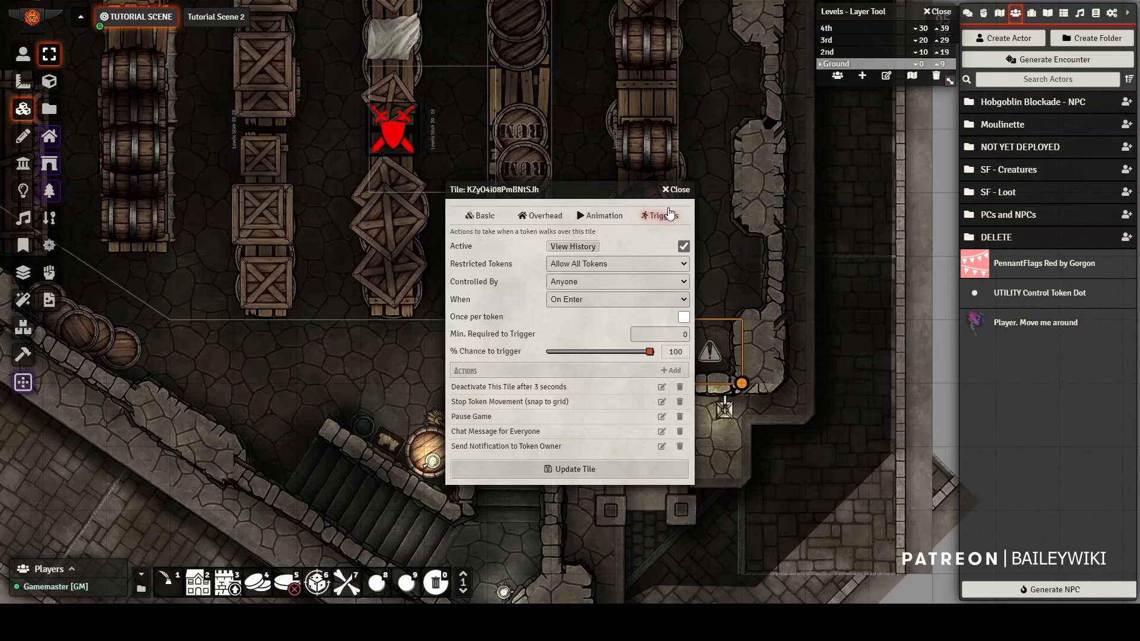
# - Save the warning tile and move the player token down onto it to test its trigger
pyautogui.click(616, 473)
pyautogui.click(25, 54)
pyautogui.click(640, 296)
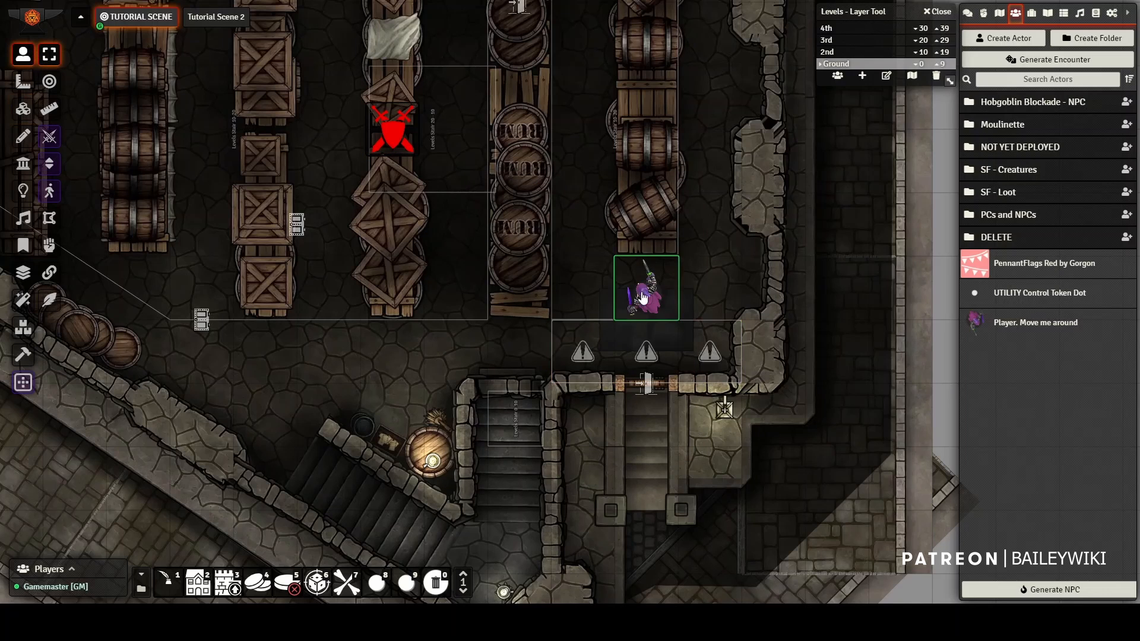
pyautogui.moveTo(636, 298); pyautogui.dragTo(636, 352)
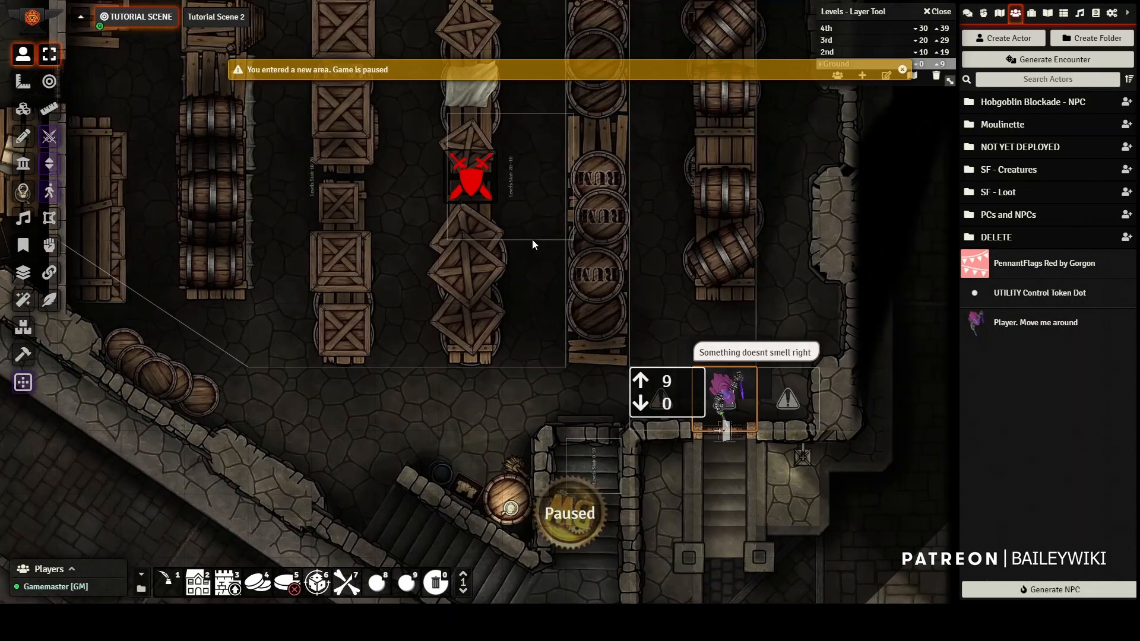
# - Run the Sample City Scene quick encounter from its map note, and close the combat tracker and journal entry
pyautogui.doubleClick(476, 175)
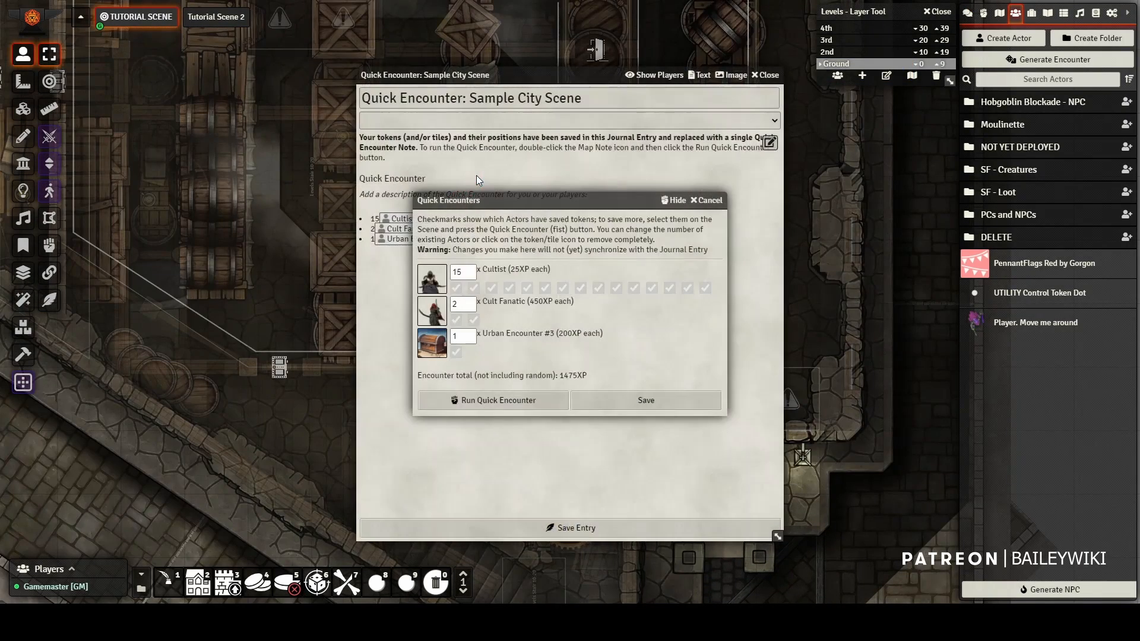
pyautogui.click(504, 397)
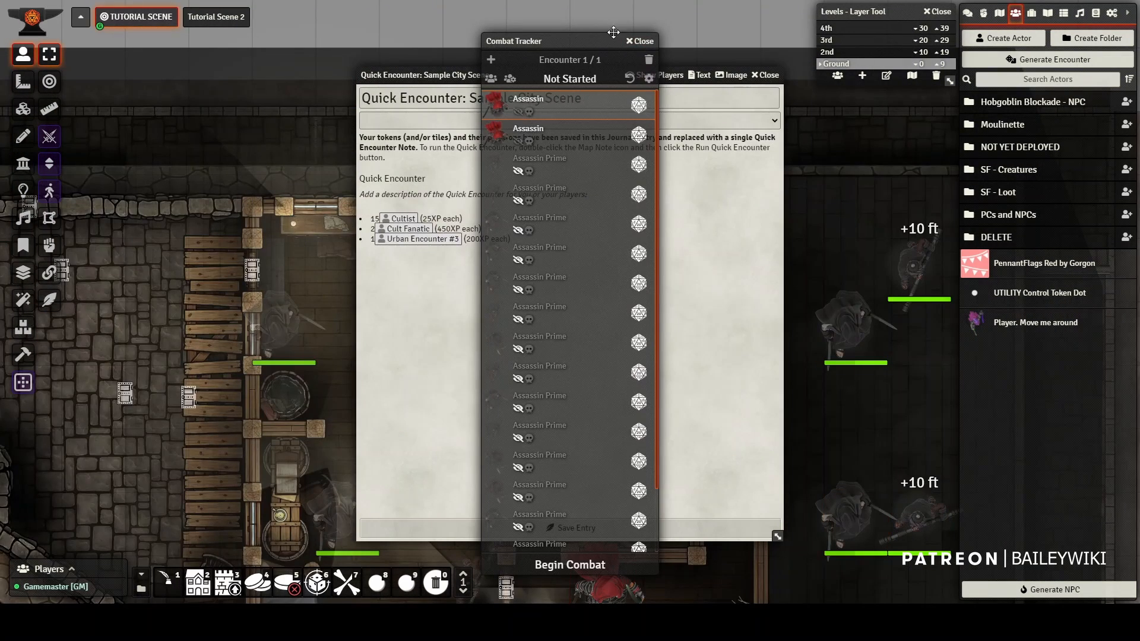
pyautogui.click(643, 41)
pyautogui.click(767, 75)
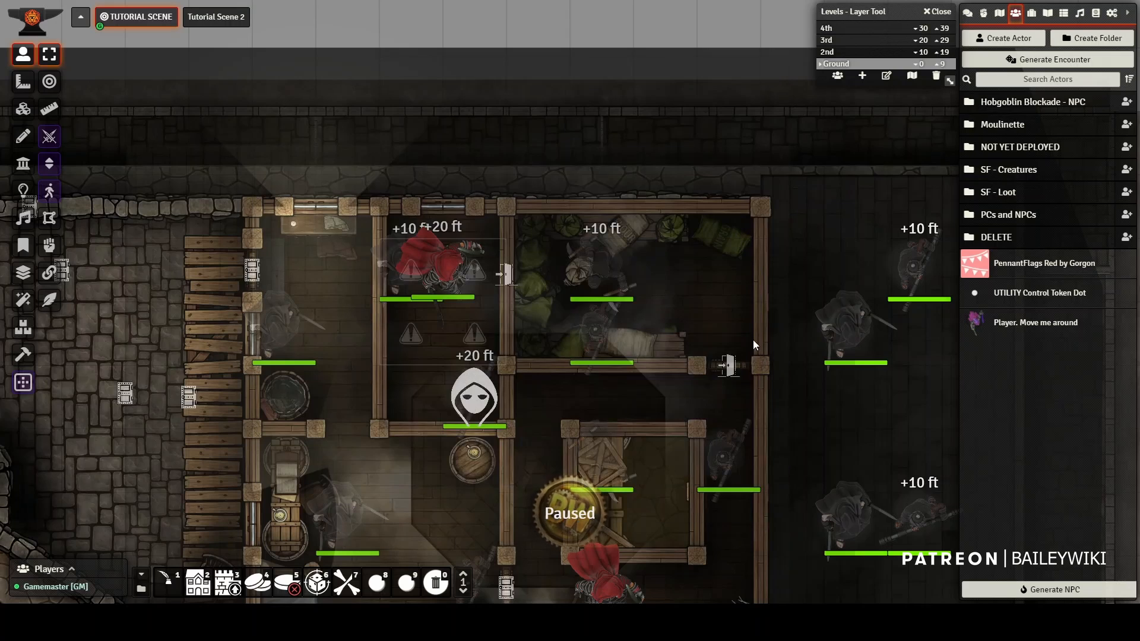
# - On the 3rd level, move the warning tile and the large hidden tile up onto the empty grid above the building
pyautogui.rightClick(715, 440)
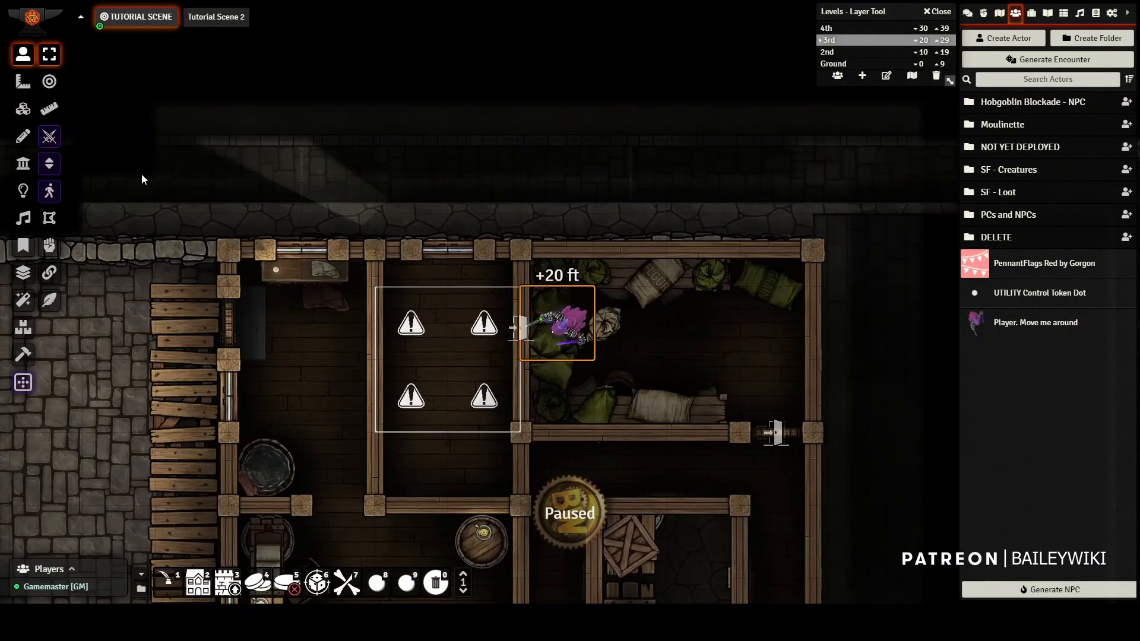
pyautogui.scroll(-4, 369, 241)
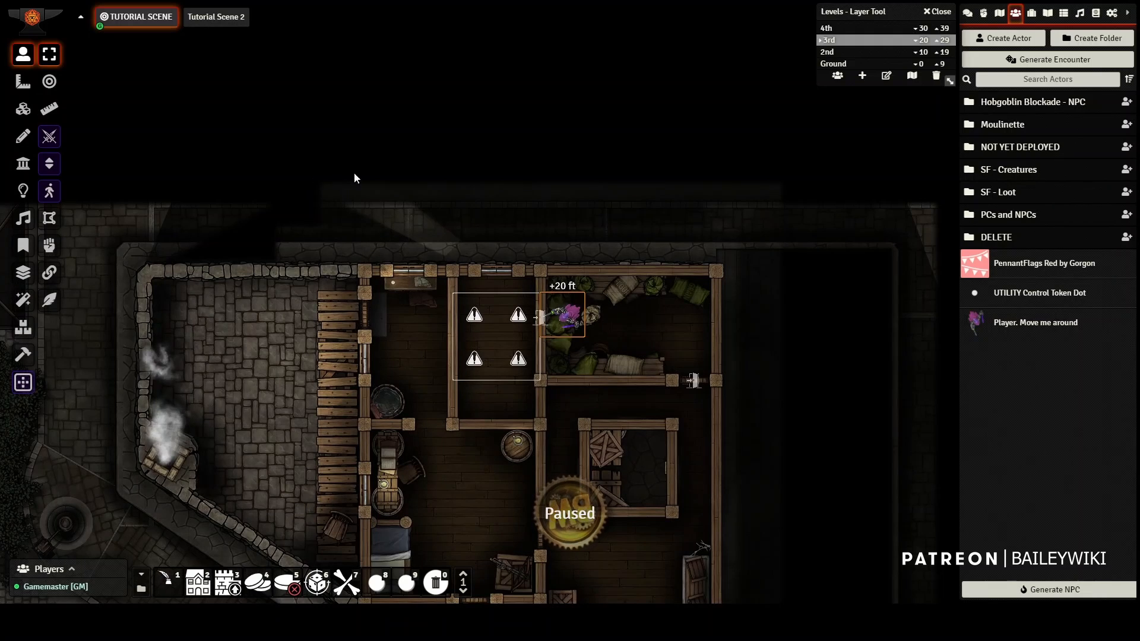
pyautogui.scroll(-1, 469, 135)
pyautogui.click(24, 109)
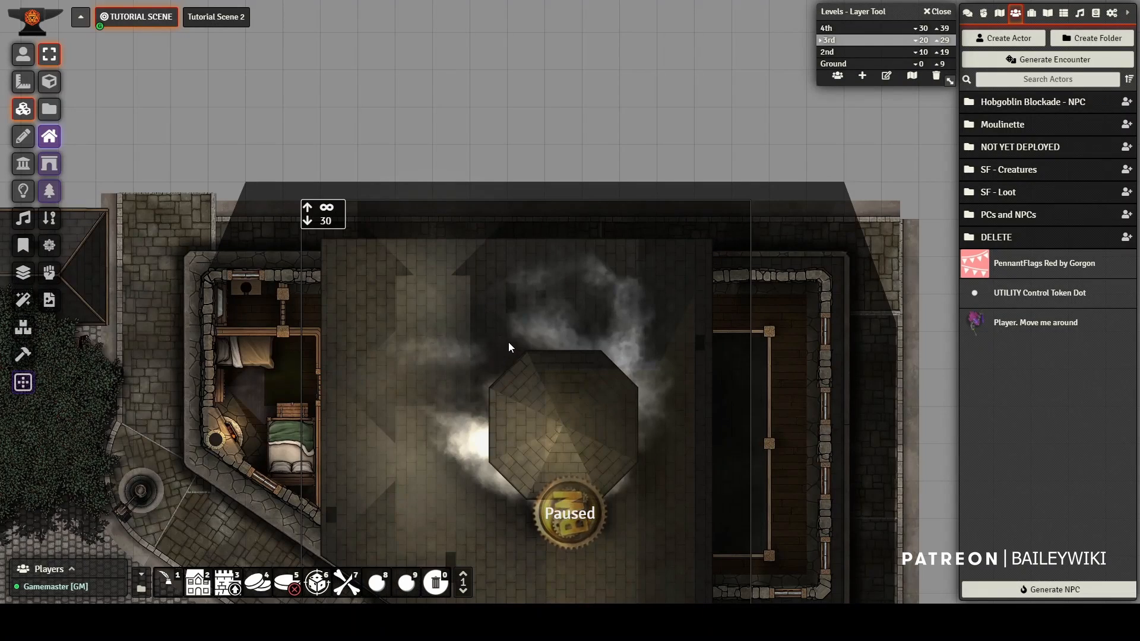
pyautogui.click(874, 29)
pyautogui.click(865, 40)
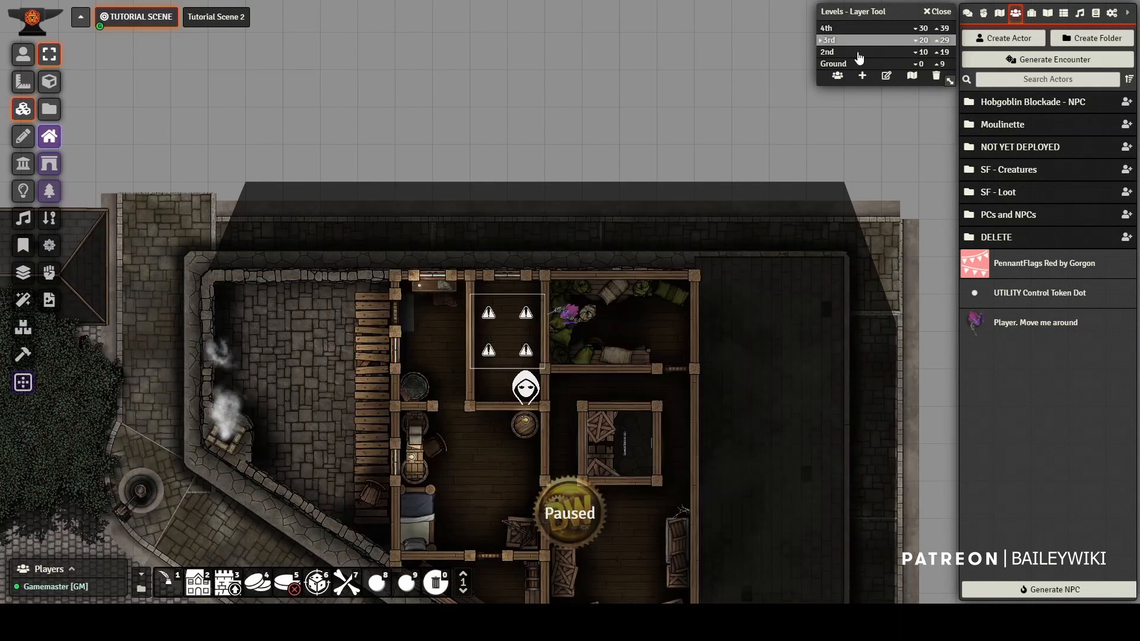
pyautogui.moveTo(508, 330); pyautogui.dragTo(502, 114)
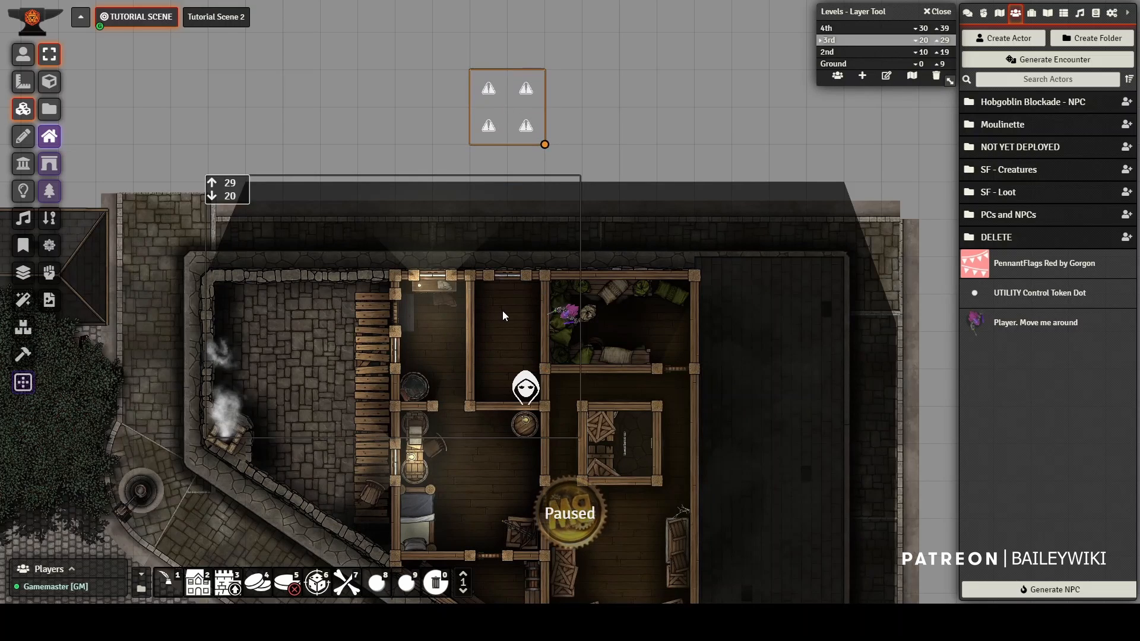
pyautogui.moveTo(503, 290); pyautogui.dragTo(499, 63)
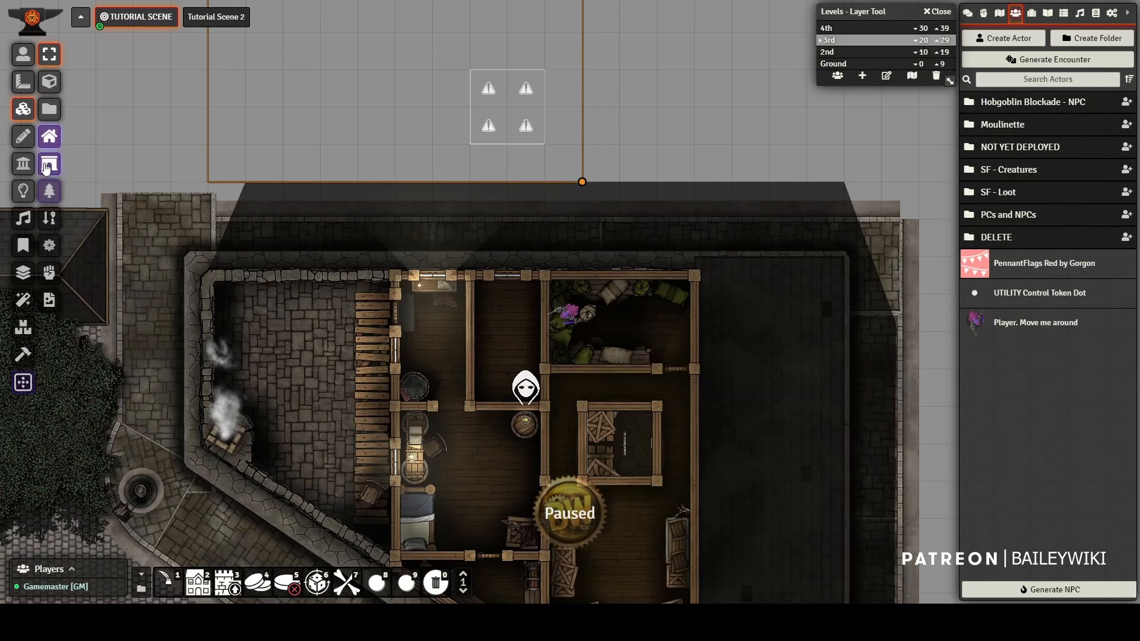
# - Move the disabled ambient light out of the narrow room and up onto the warning tile above the building
pyautogui.click(24, 190)
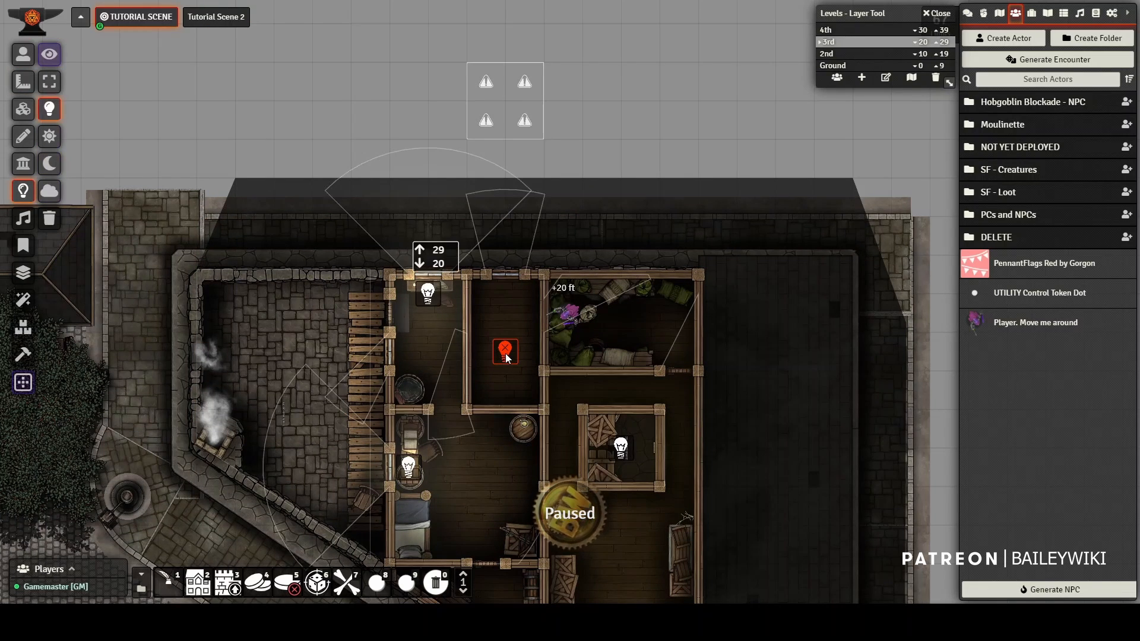
pyautogui.moveTo(502, 220); pyautogui.dragTo(496, 115)
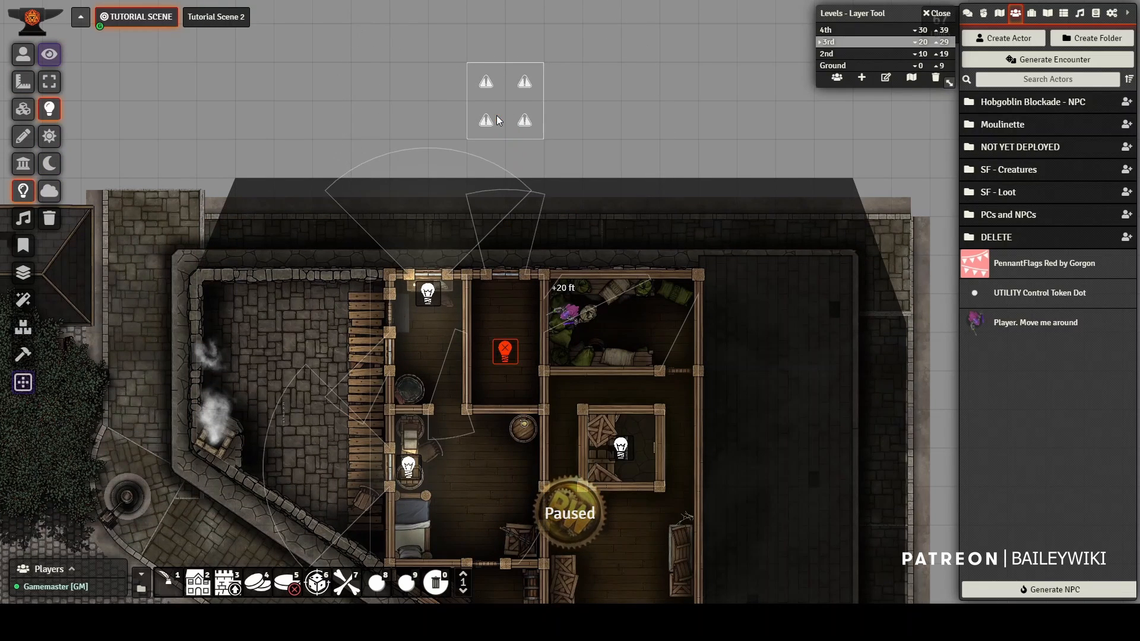
pyautogui.moveTo(610, 254); pyautogui.dragTo(592, 262)
pyautogui.scroll(10, 588, 254)
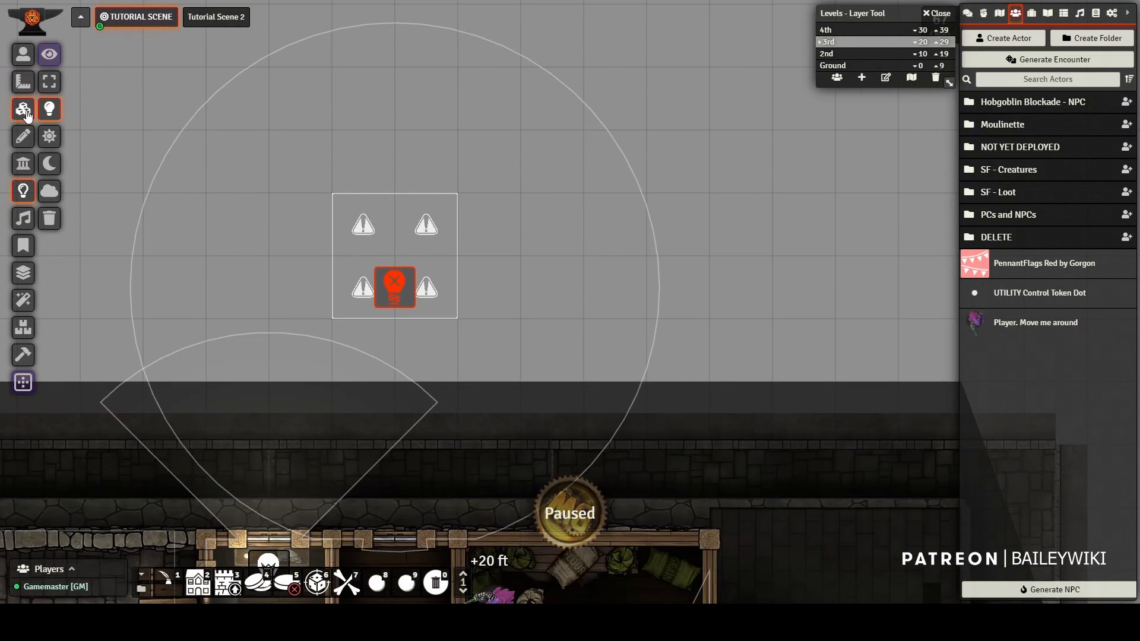
# - Open the warning tile's configuration and review its overhead settings and its list of trigger actions
pyautogui.click(23, 109)
pyautogui.doubleClick(429, 232)
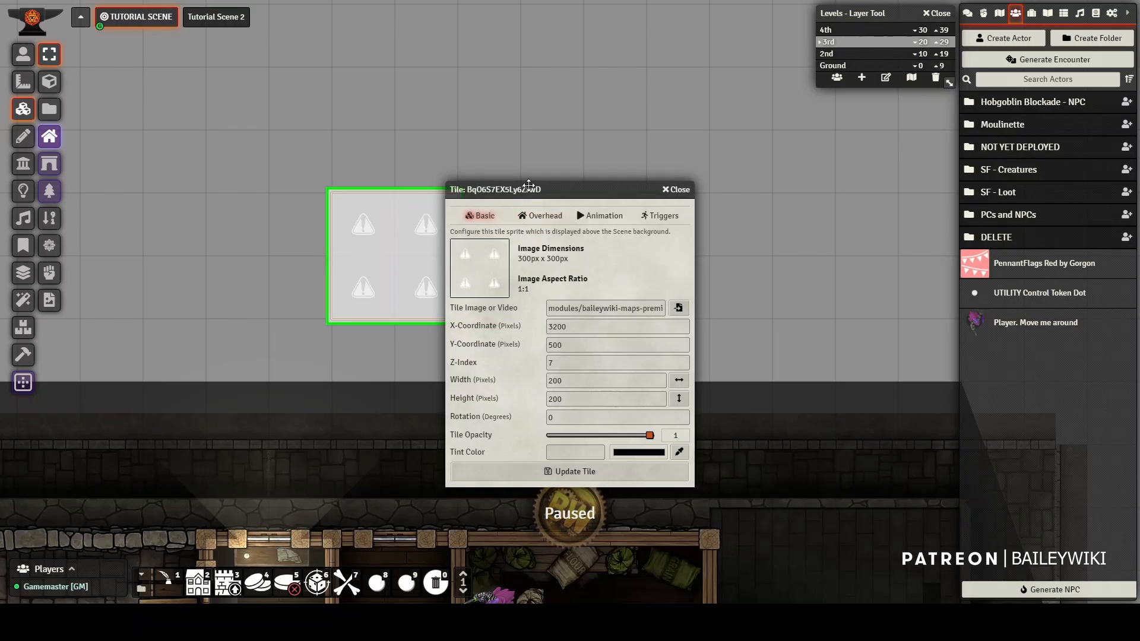
pyautogui.moveTo(526, 189); pyautogui.dragTo(676, 141)
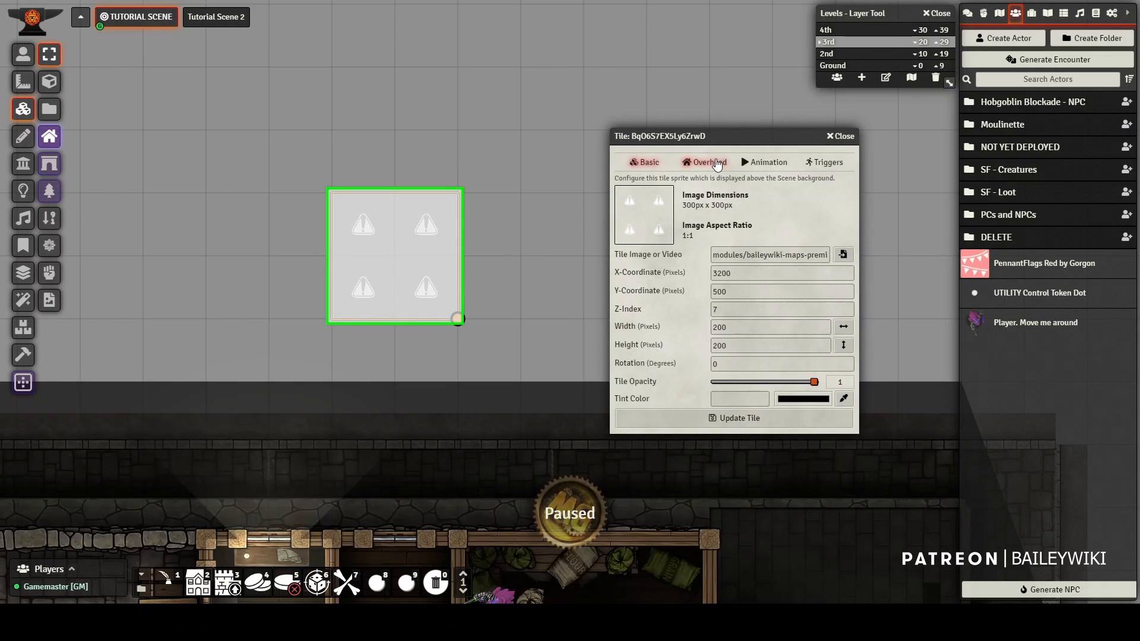
pyautogui.click(685, 158)
pyautogui.moveTo(418, 226)
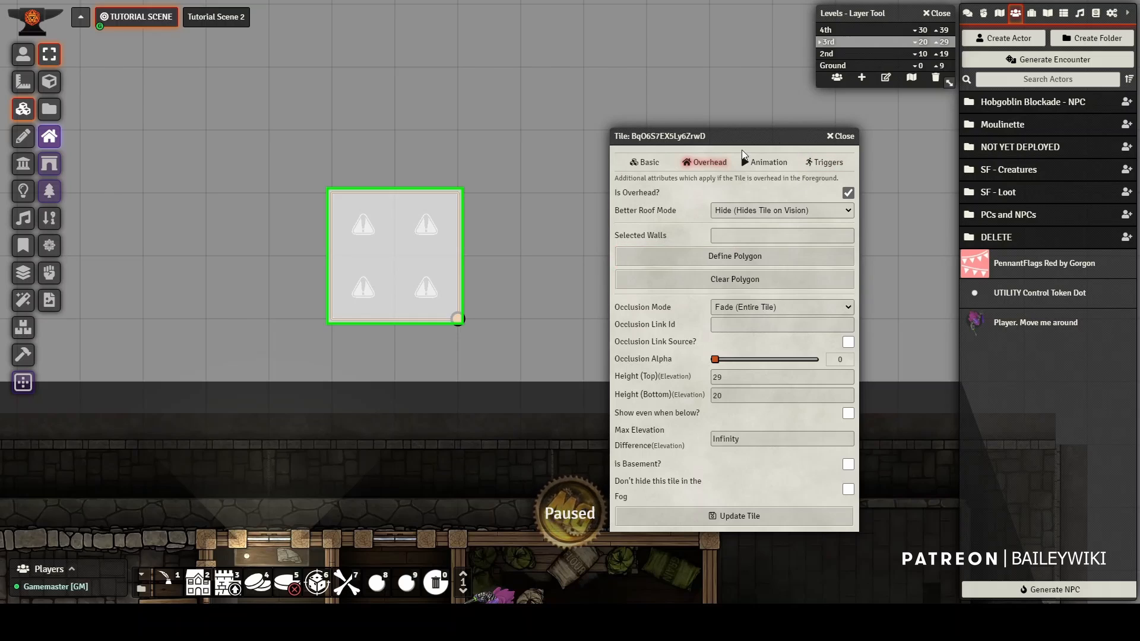
pyautogui.click(823, 162)
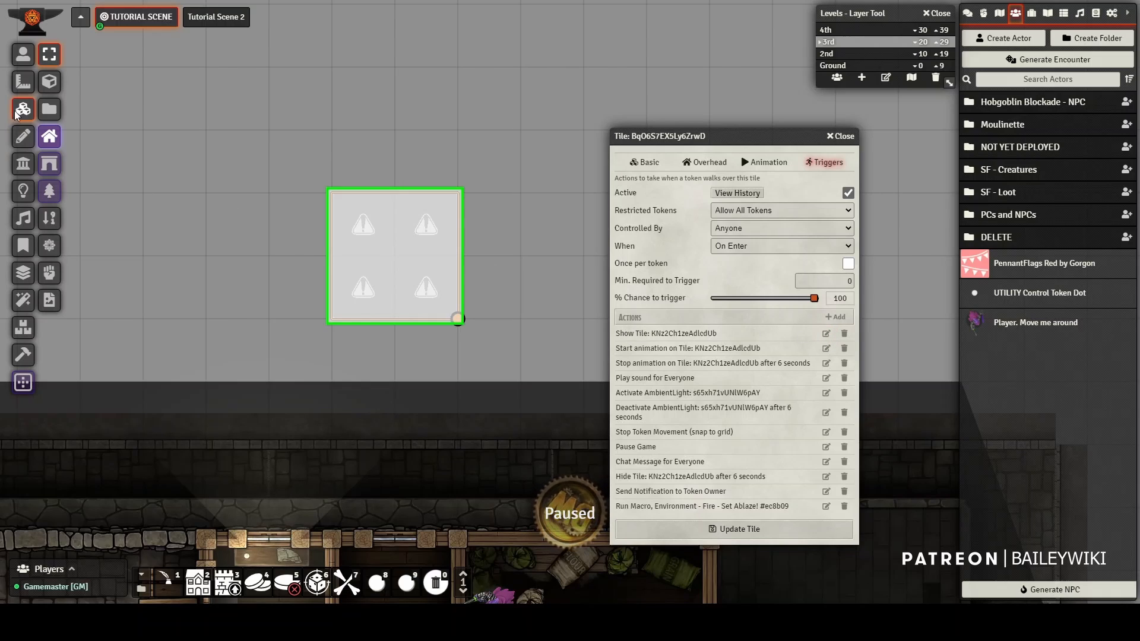
# - Unhide the large tile surrounding the warning tile and play its animation
pyautogui.click(310, 150)
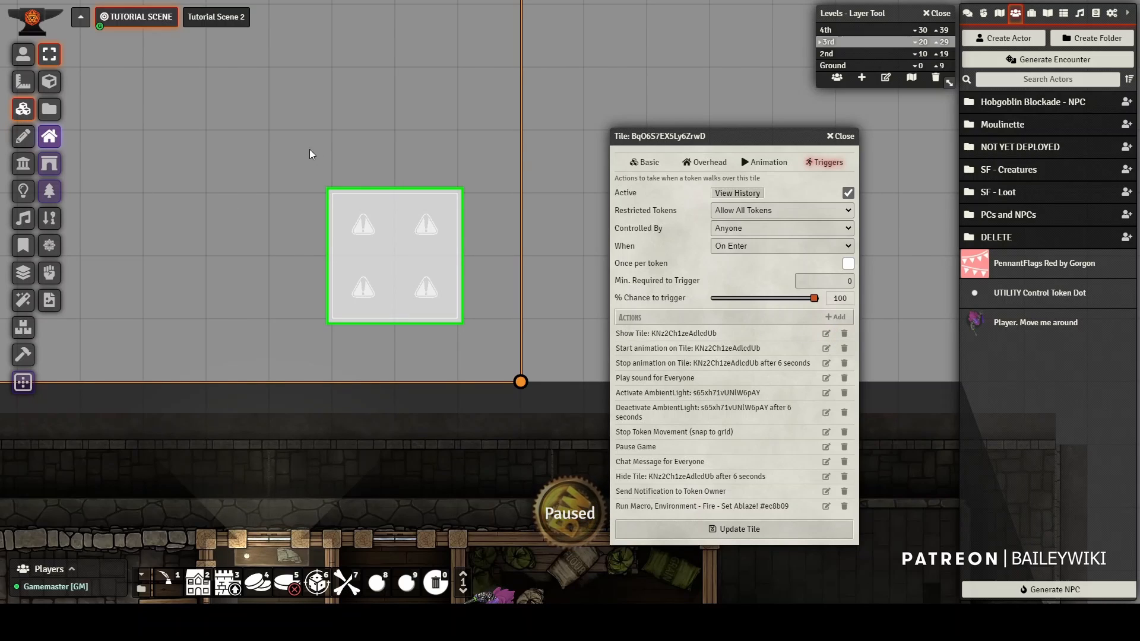
pyautogui.scroll(-3, 319, 144)
pyautogui.rightClick(290, 138)
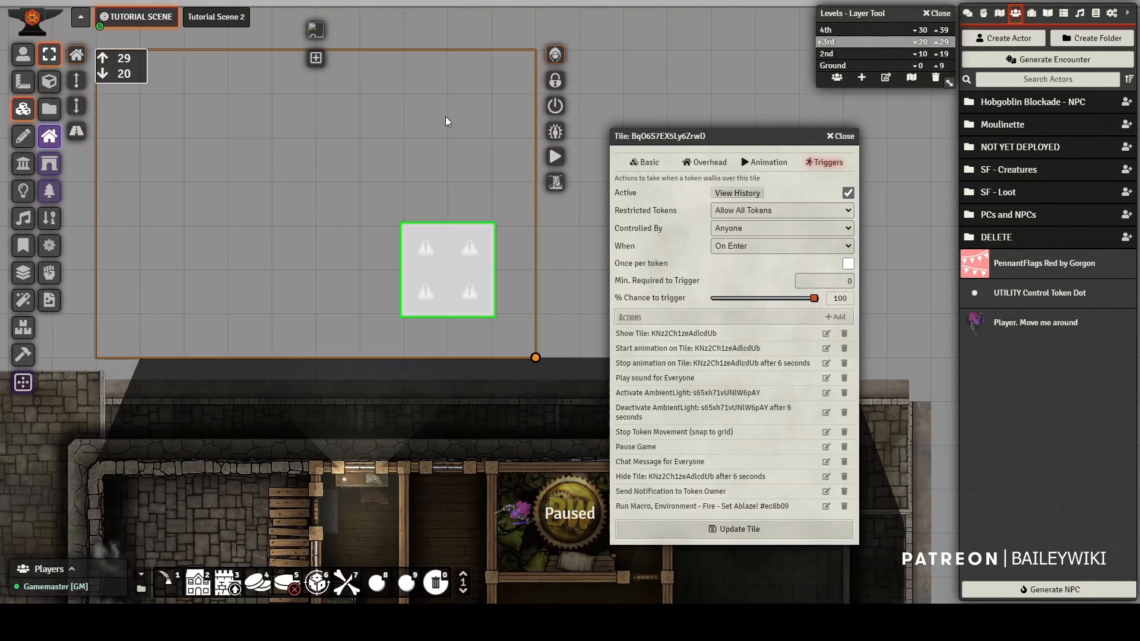
pyautogui.click(555, 55)
pyautogui.click(556, 157)
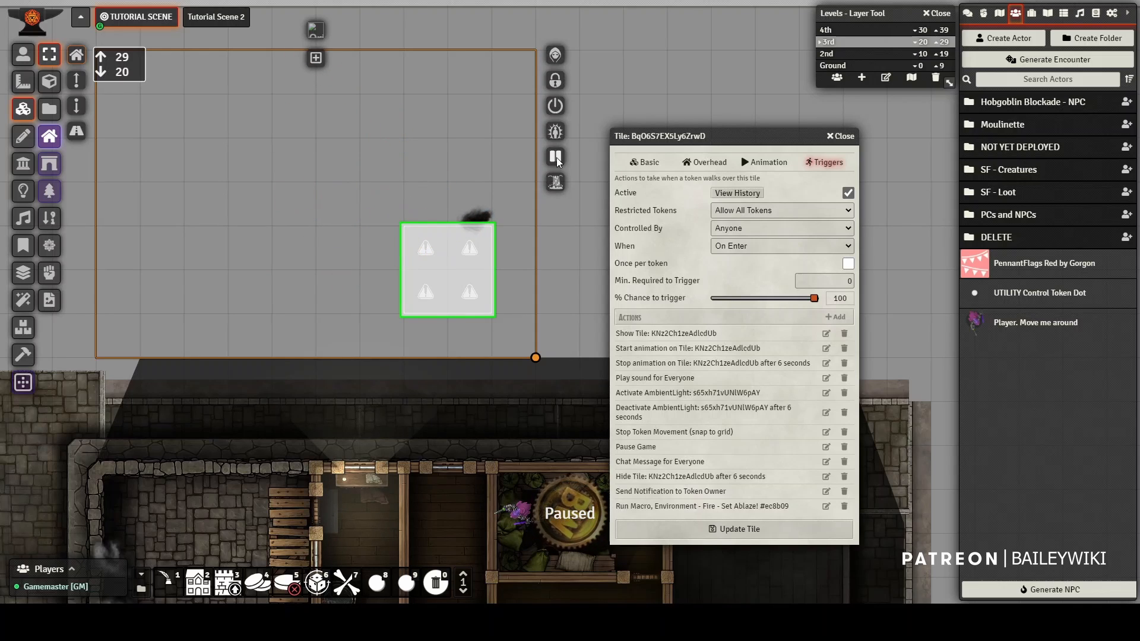
# - Review the large animated tile's basic, animation and overhead settings, and close its configuration
pyautogui.doubleClick(450, 162)
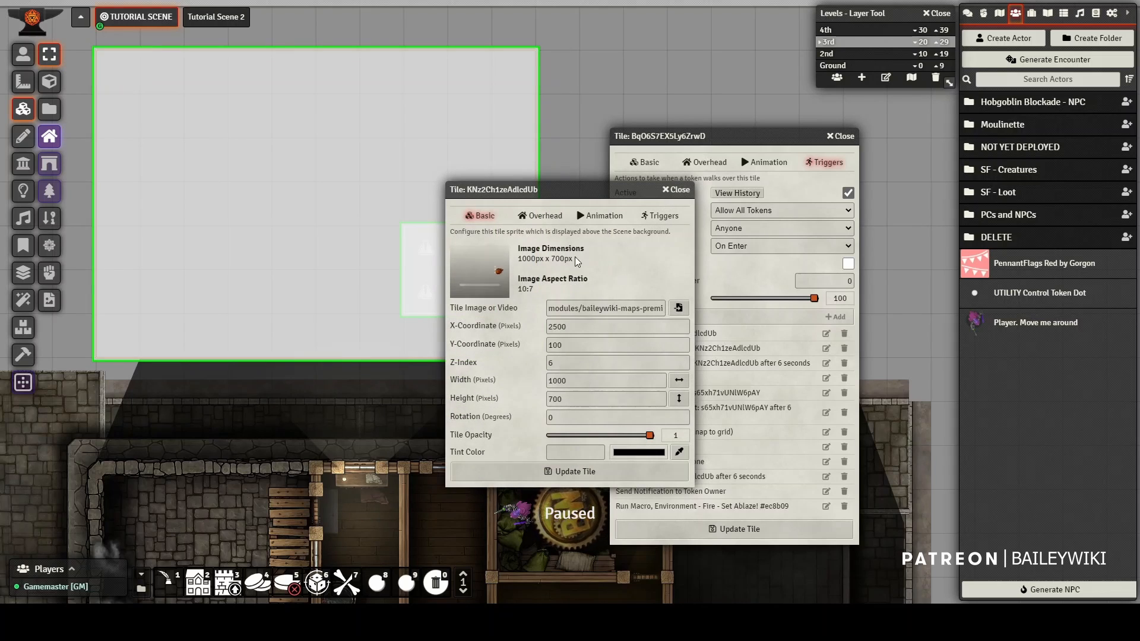
pyautogui.click(609, 217)
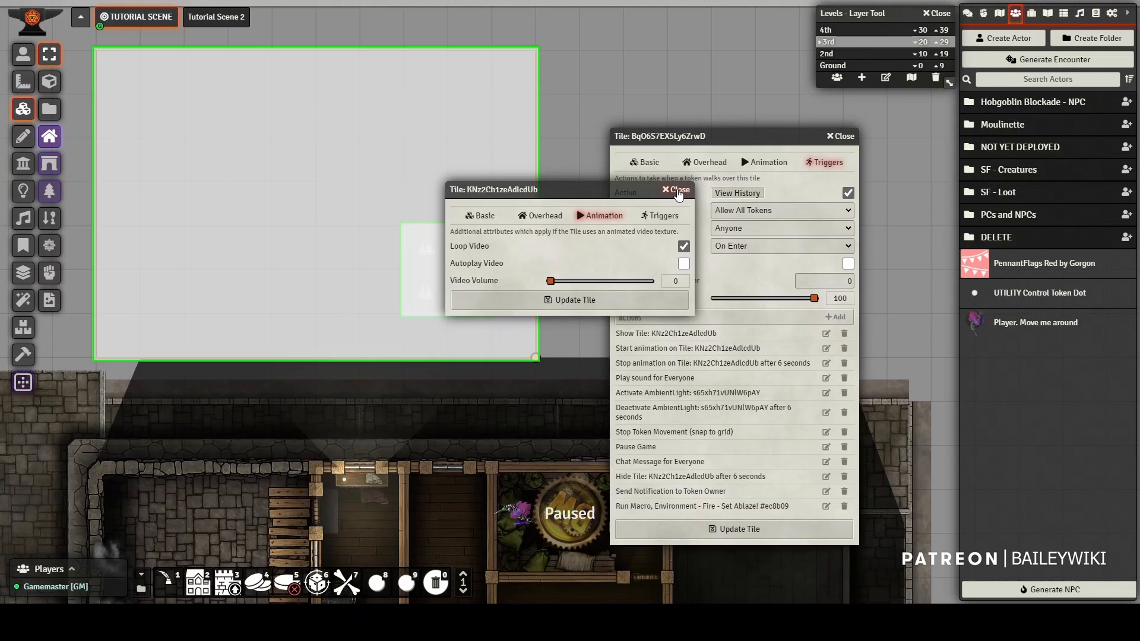
pyautogui.click(540, 216)
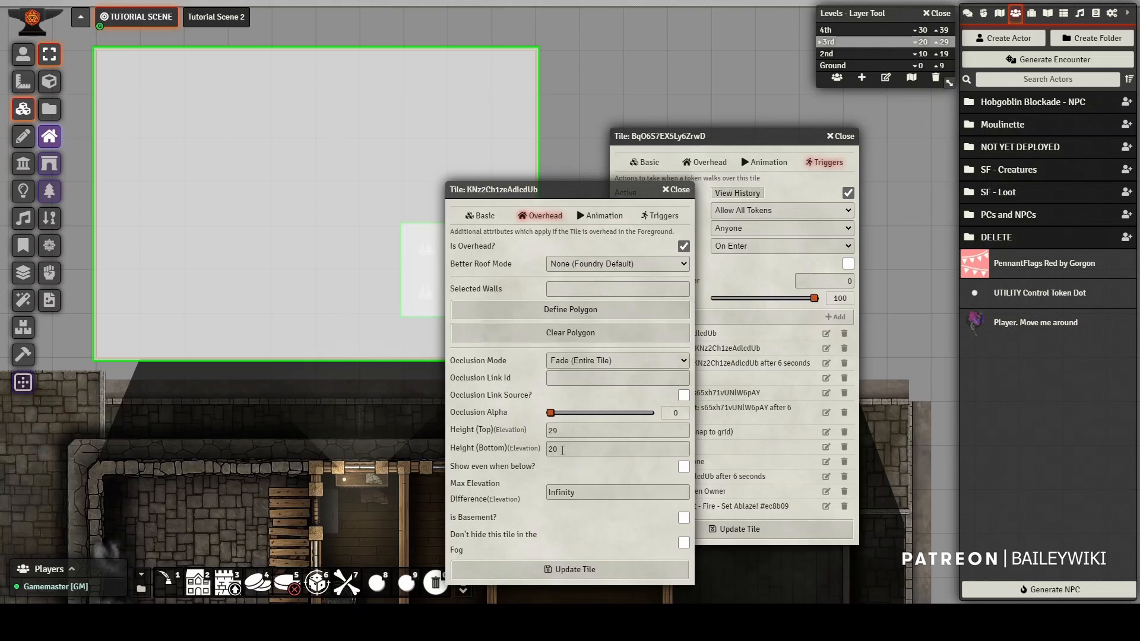
pyautogui.click(486, 220)
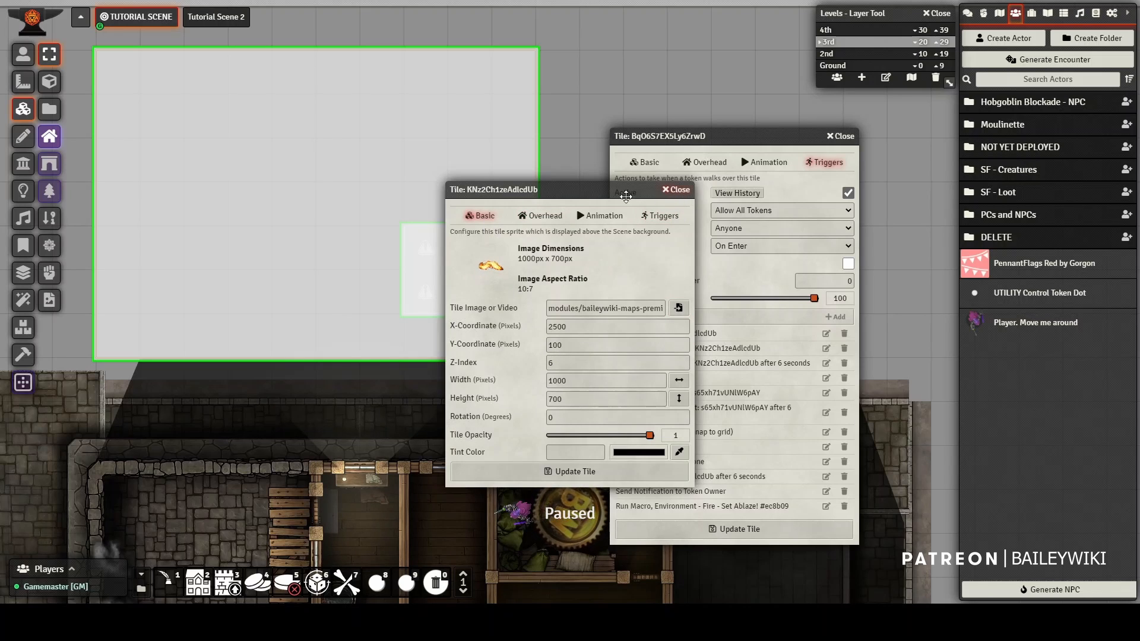
pyautogui.click(678, 190)
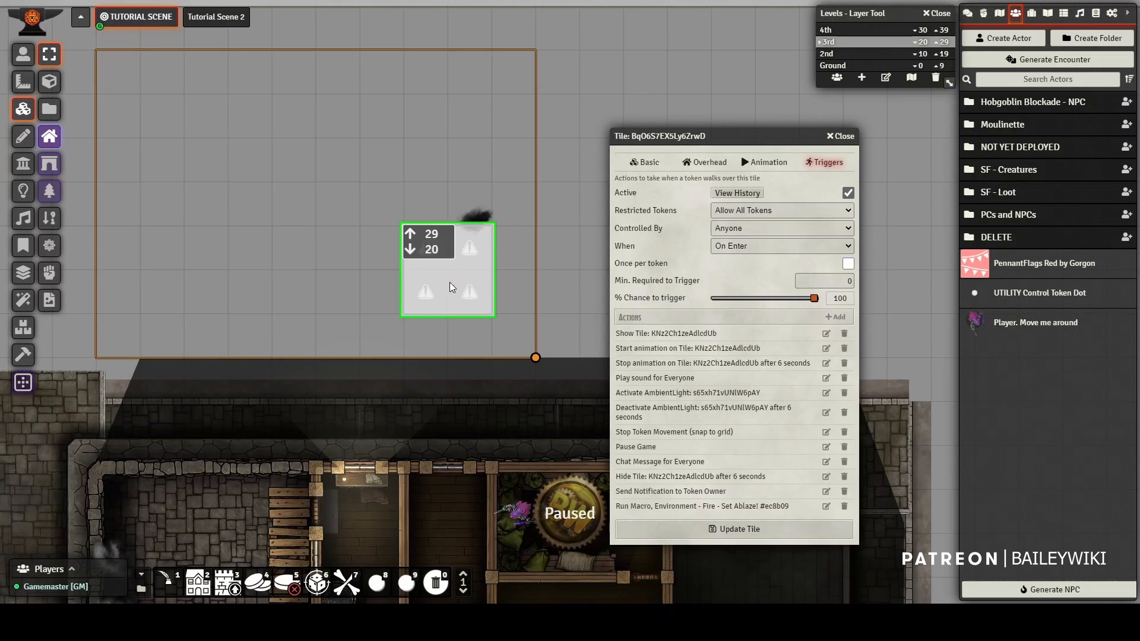
# - Pick the large animated tile as the Show/Hide action's entity, set the state to Show, and update the action
pyautogui.click(825, 334)
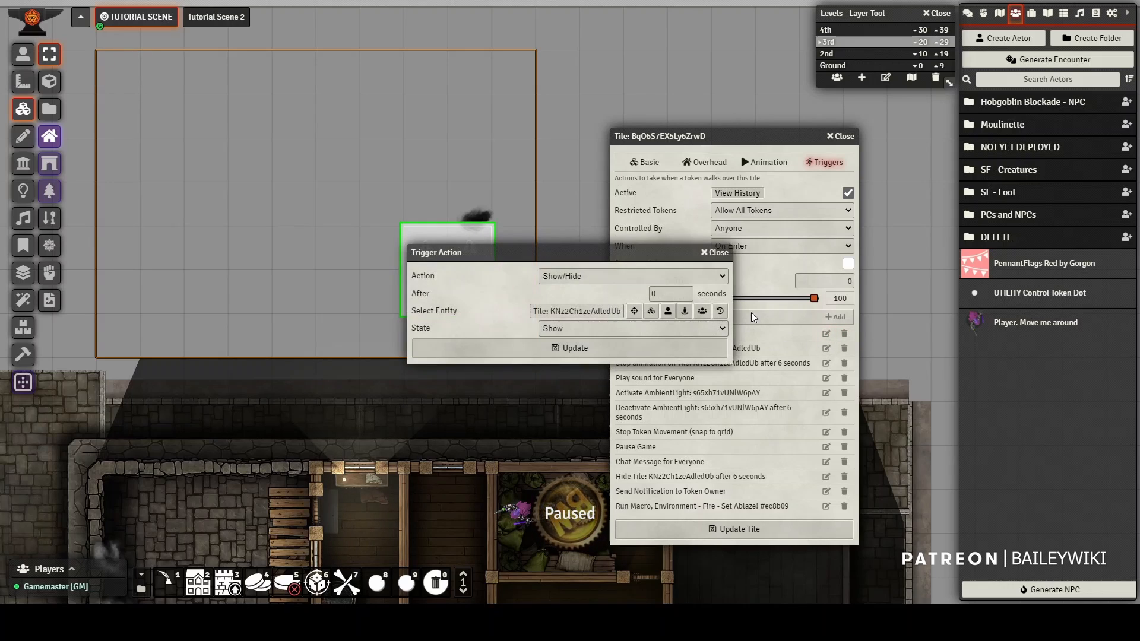
pyautogui.click(580, 331)
pyautogui.click(579, 355)
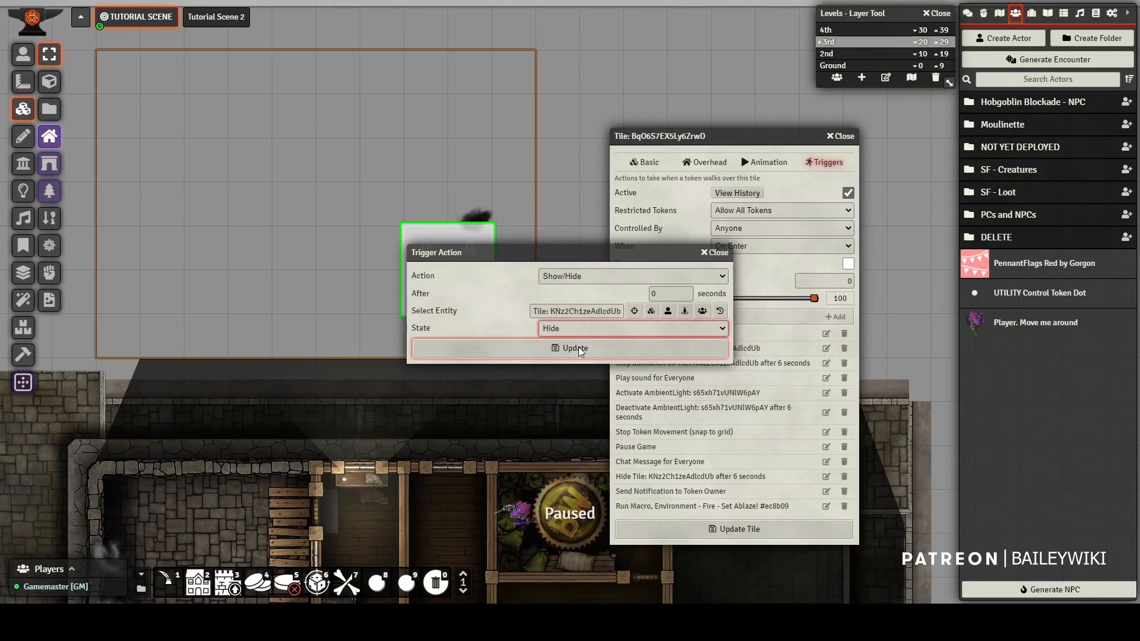
pyautogui.click(633, 311)
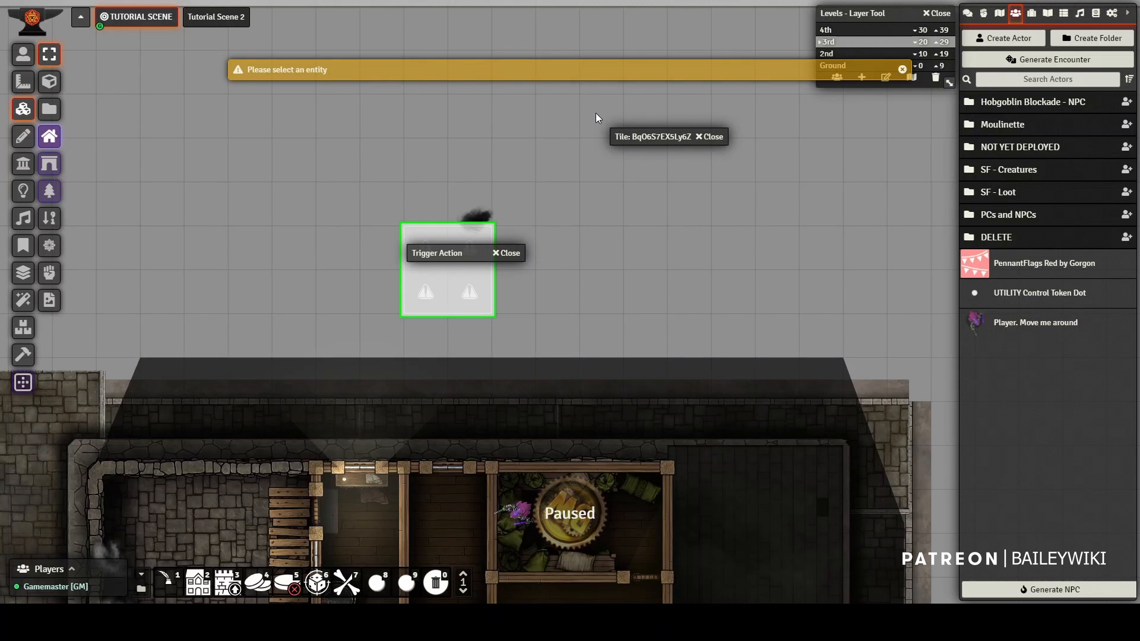
pyautogui.click(438, 105)
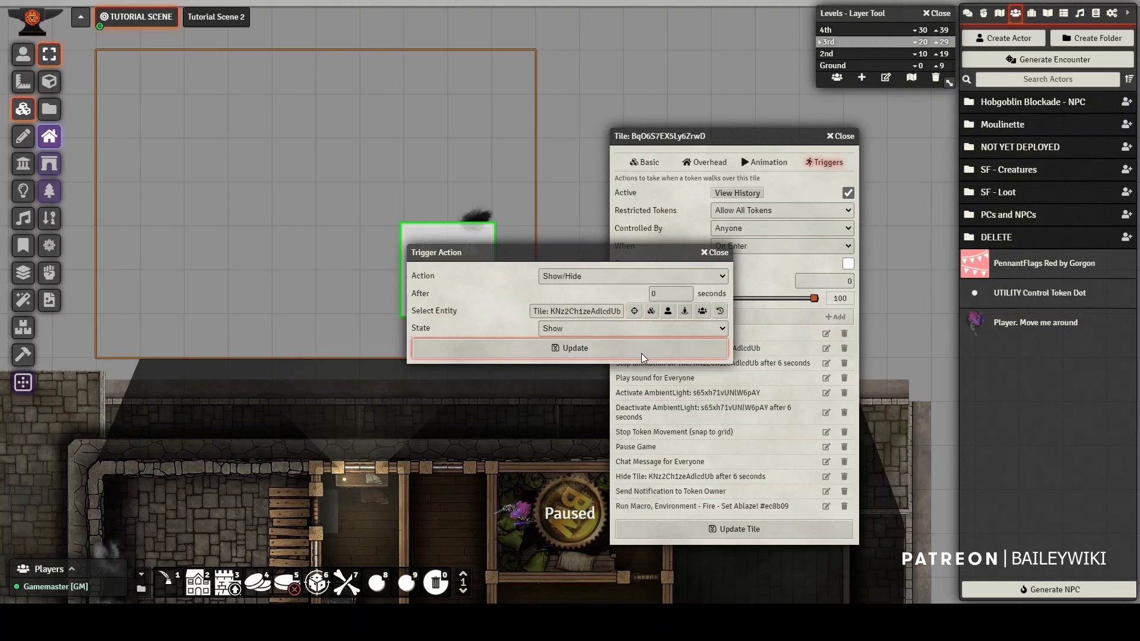
pyautogui.click(616, 347)
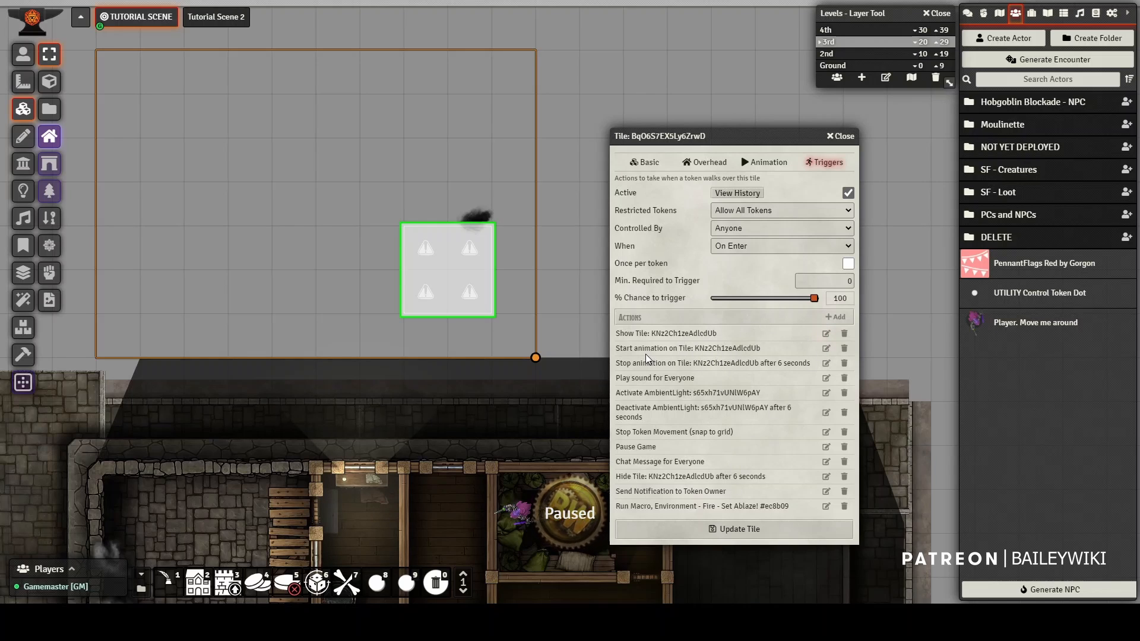
# - Edit the first Play Animation action for the large tile, set it to Start for Everyone, and update it
pyautogui.rightClick(480, 147)
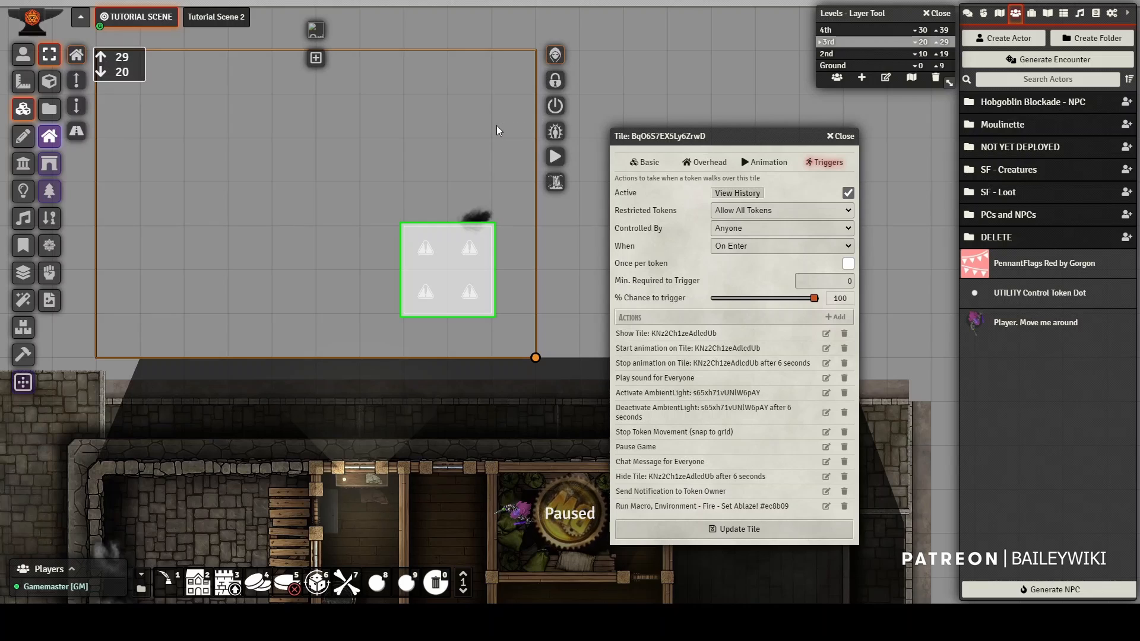
pyautogui.click(826, 349)
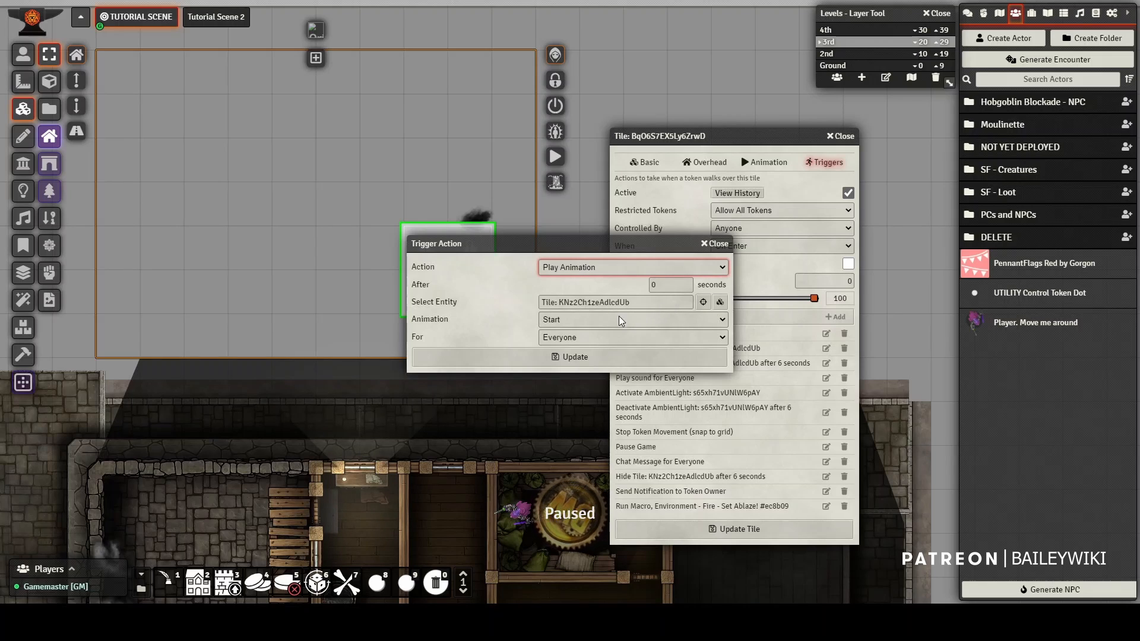
pyautogui.click(572, 319)
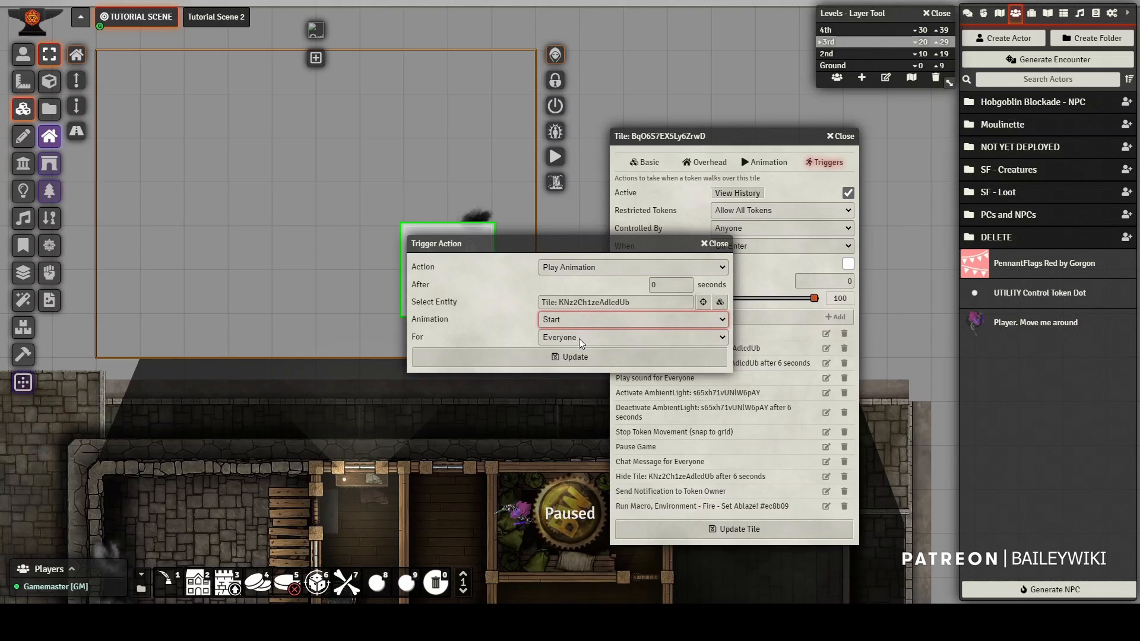
pyautogui.click(582, 357)
pyautogui.click(574, 318)
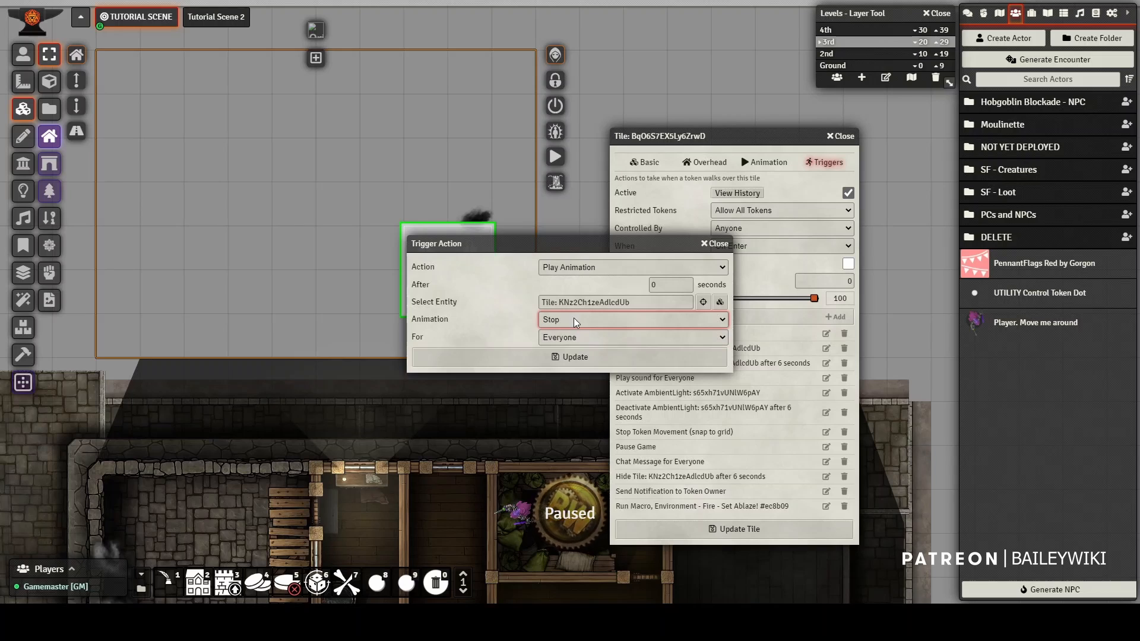
pyautogui.click(575, 330)
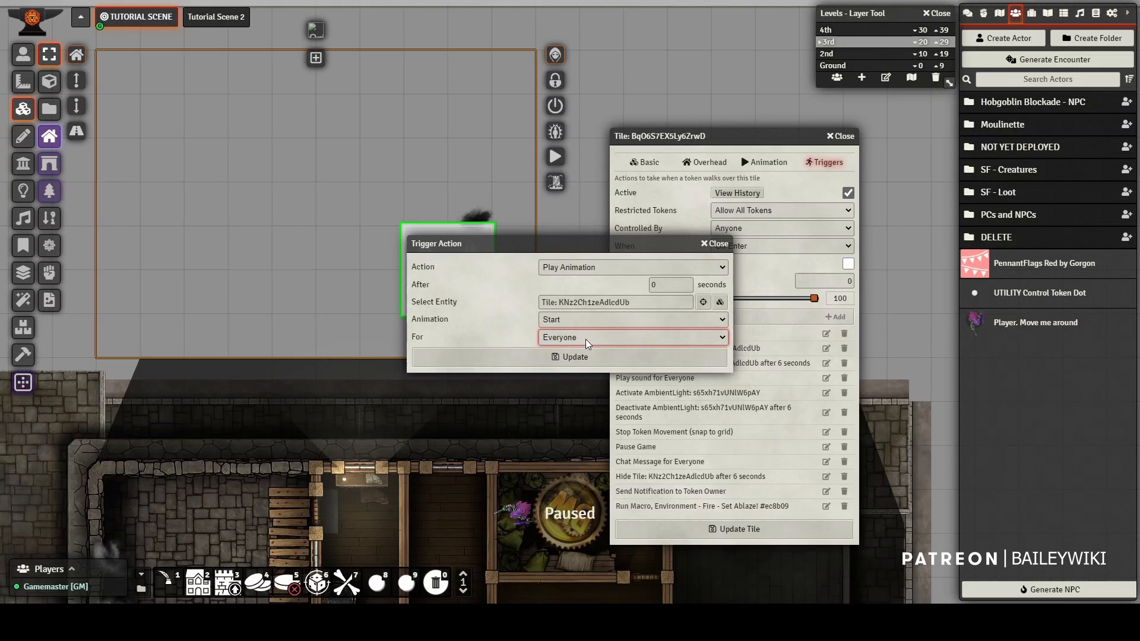
pyautogui.click(592, 356)
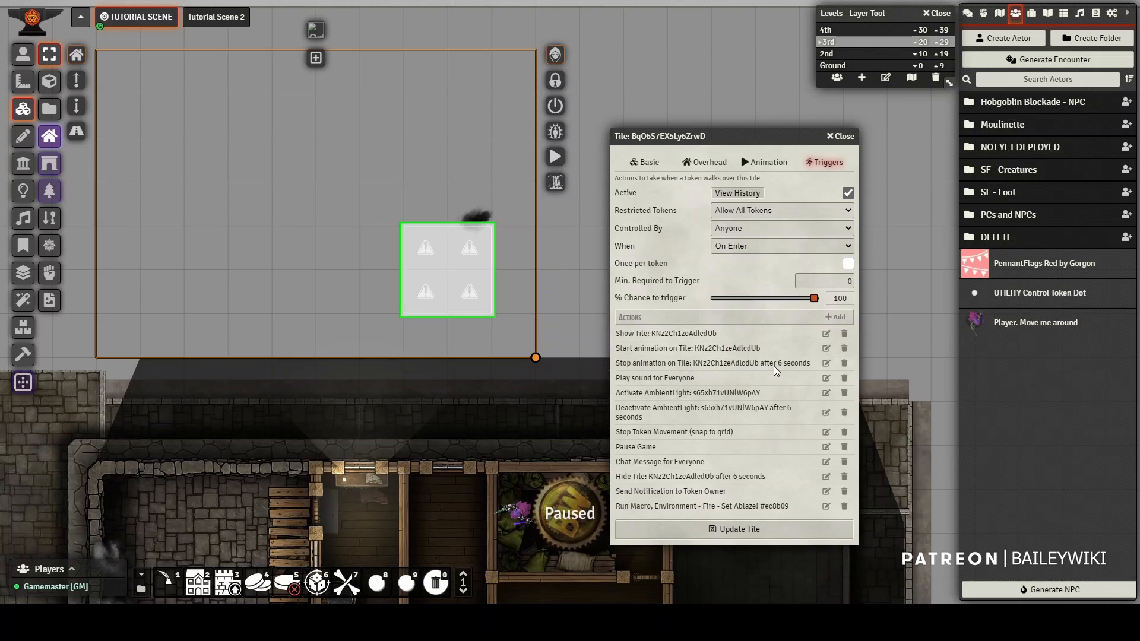
# - Edit the second Play Animation action for the large tile, check that it is Stop for Everyone, and update it
pyautogui.click(825, 364)
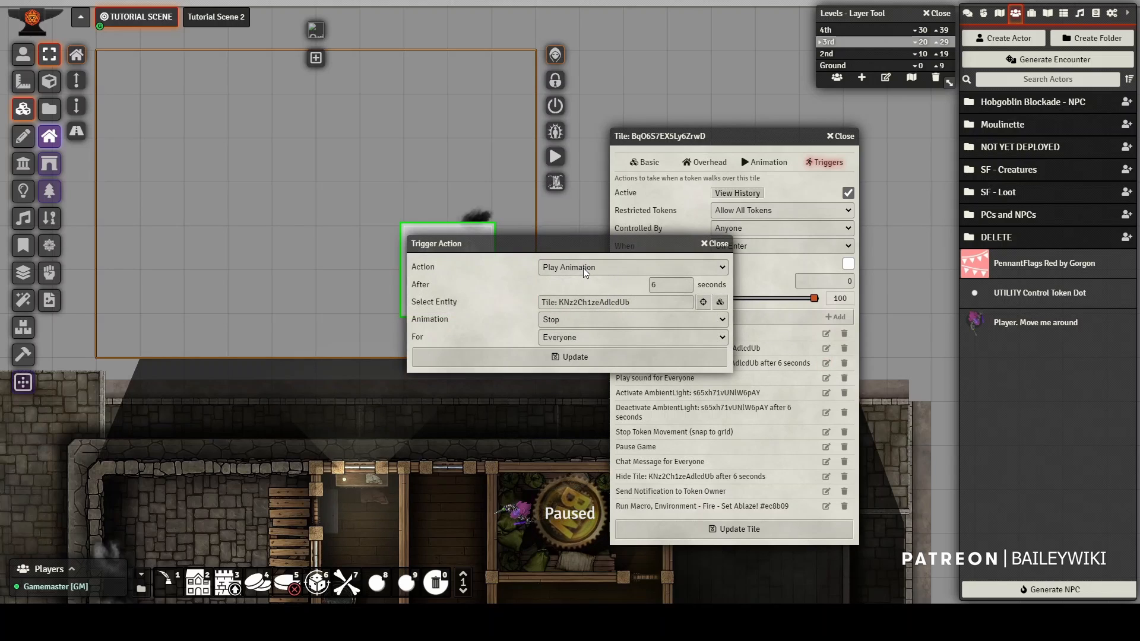
pyautogui.click(582, 268)
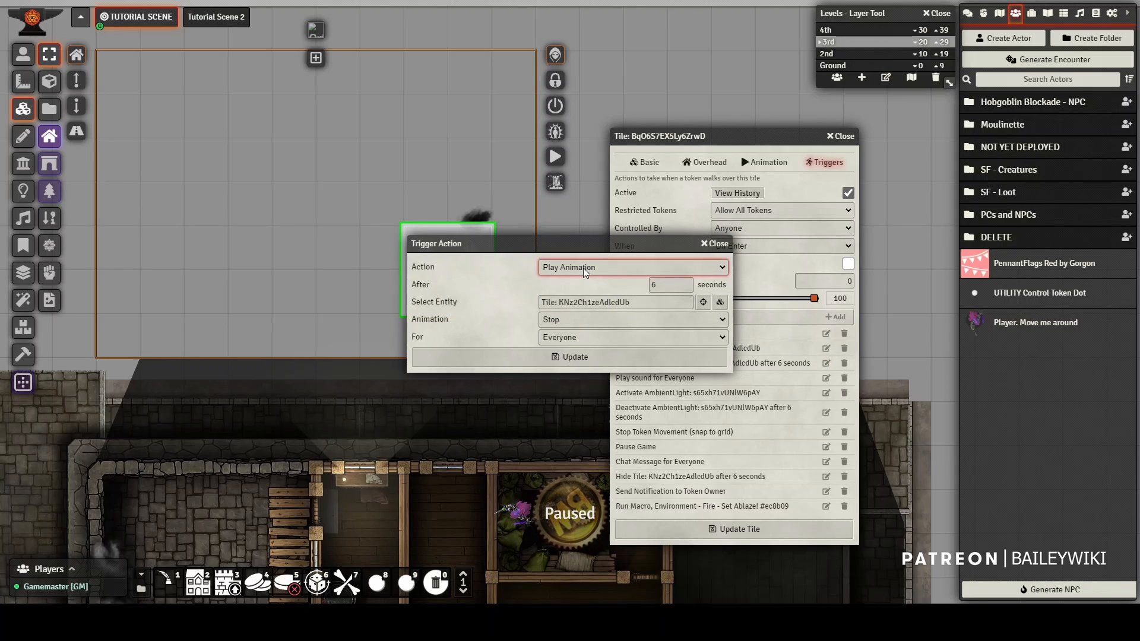
pyautogui.click(593, 320)
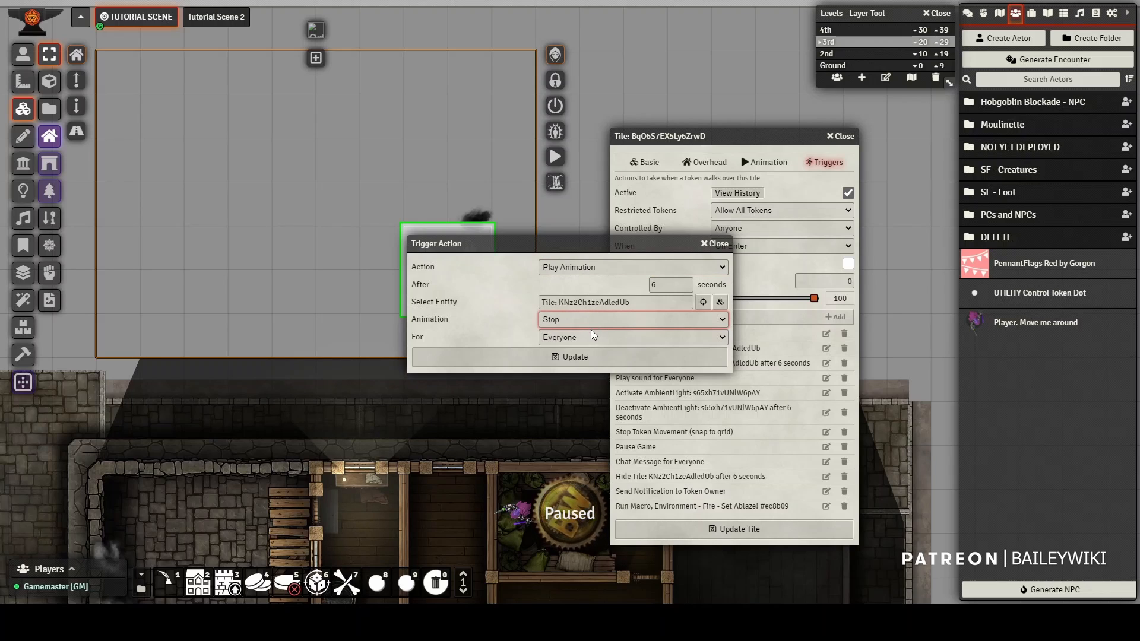
pyautogui.click(587, 337)
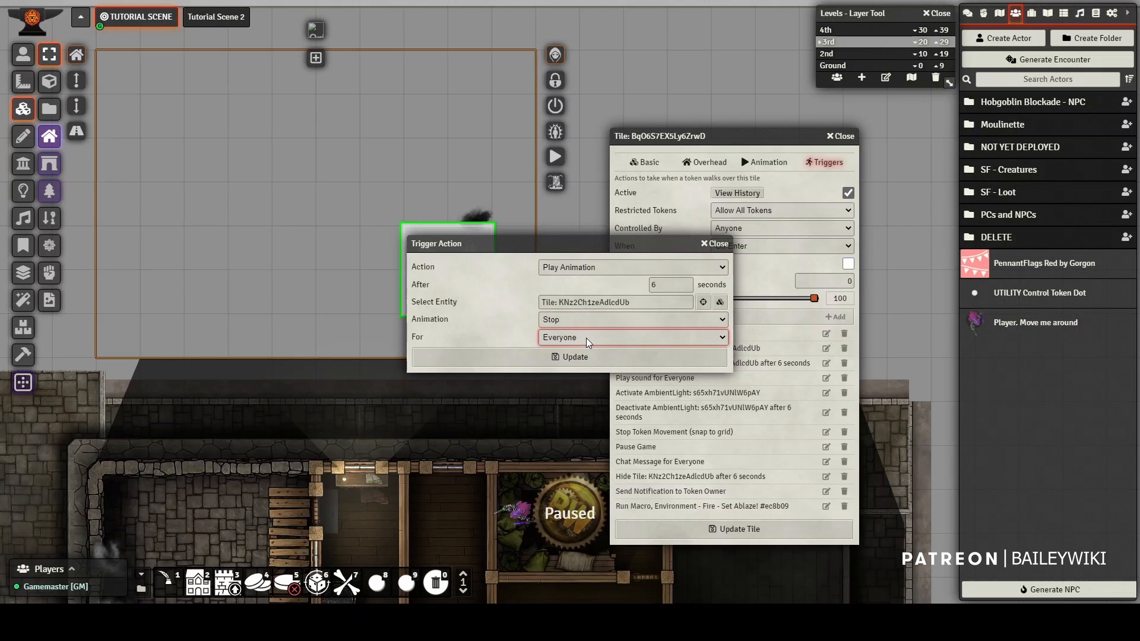
pyautogui.click(614, 357)
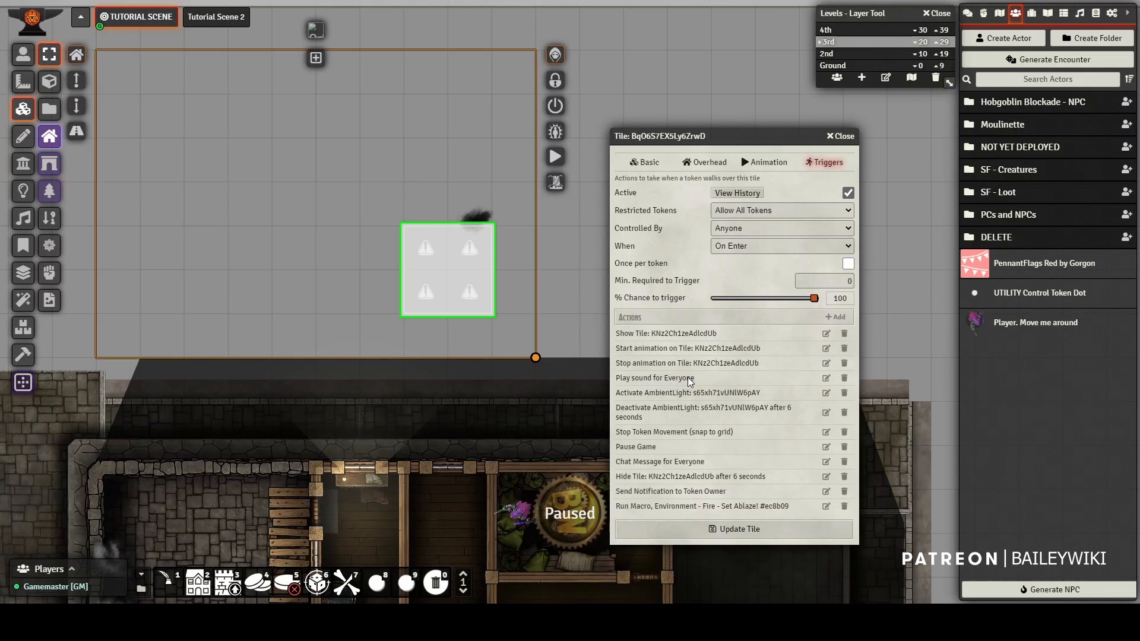
# - Check the flamethrower-sound.mp3 file path in the Play Sound action, and update the action
pyautogui.click(824, 379)
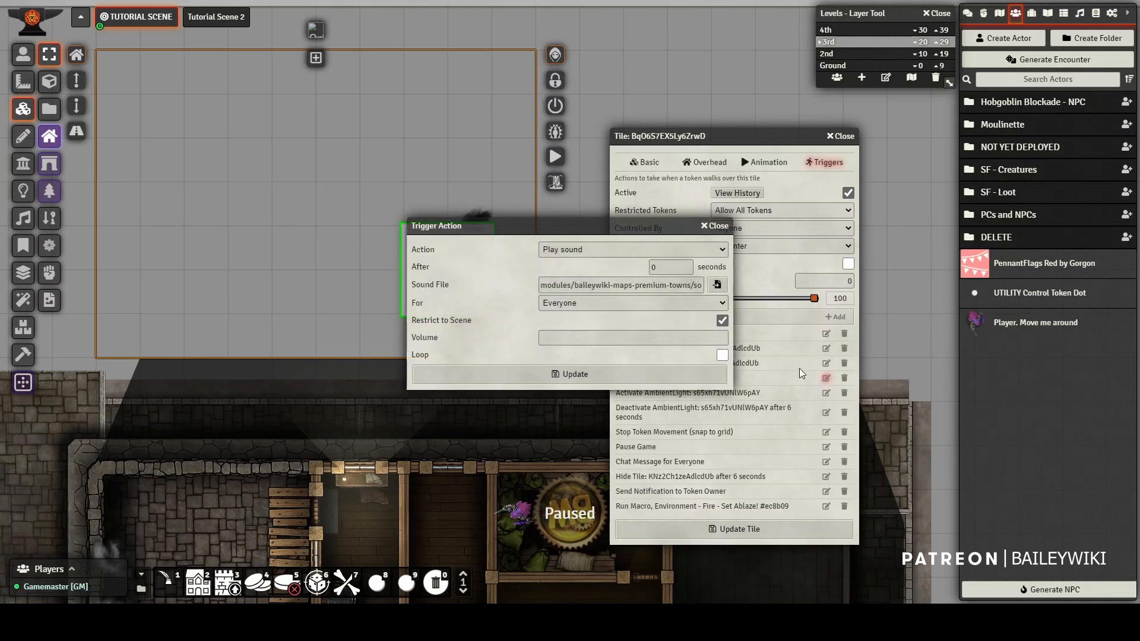
pyautogui.tripleClick(656, 287)
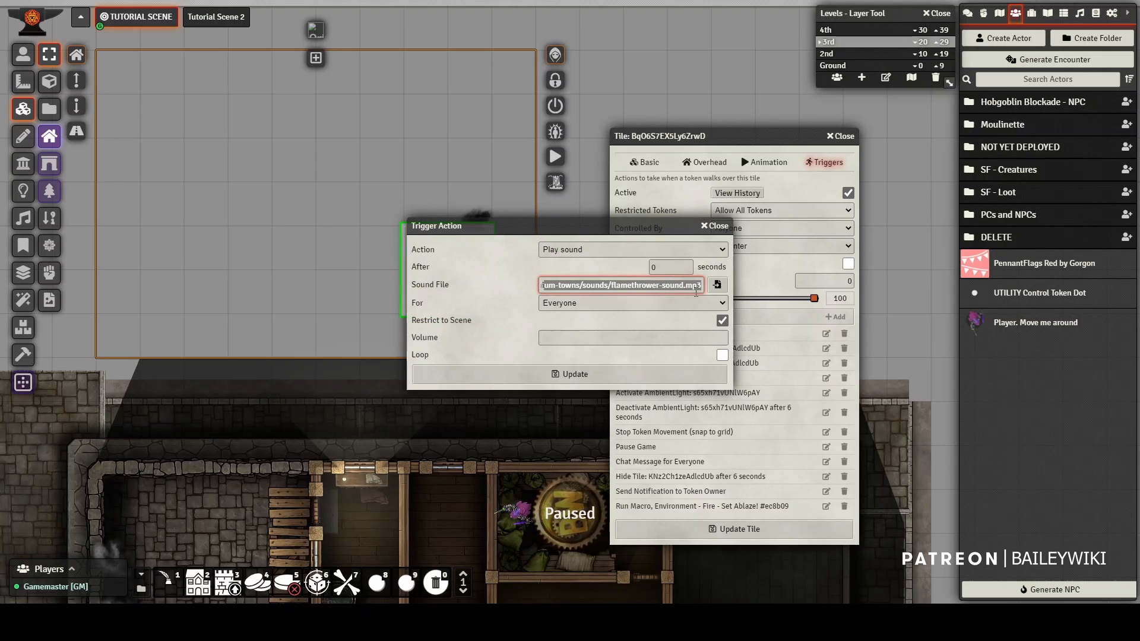
pyautogui.click(590, 289)
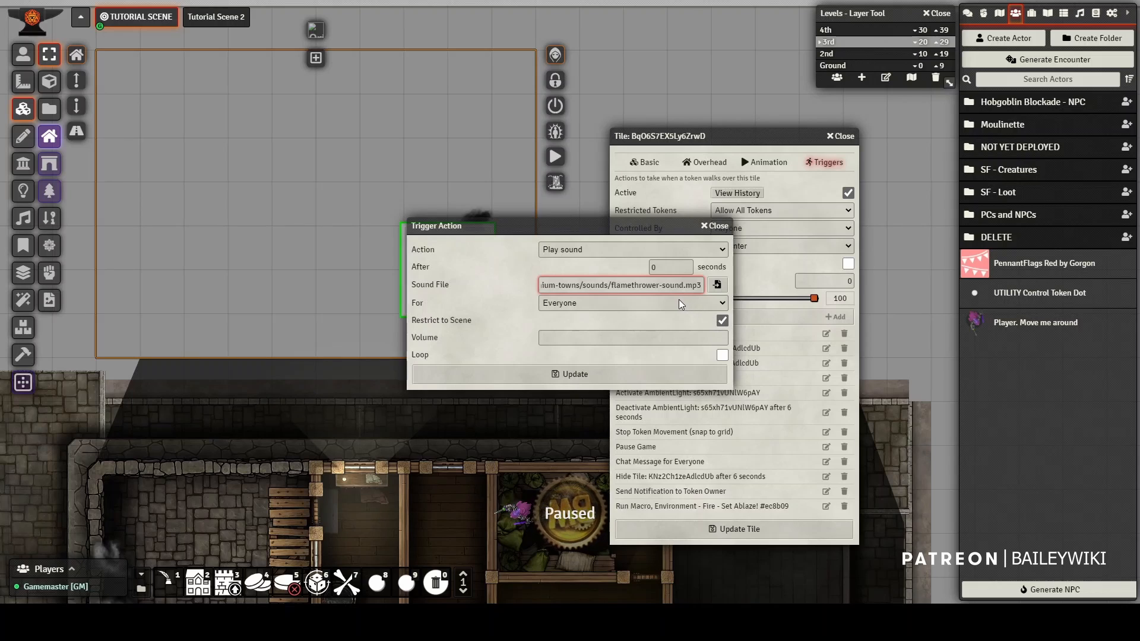
pyautogui.click(587, 373)
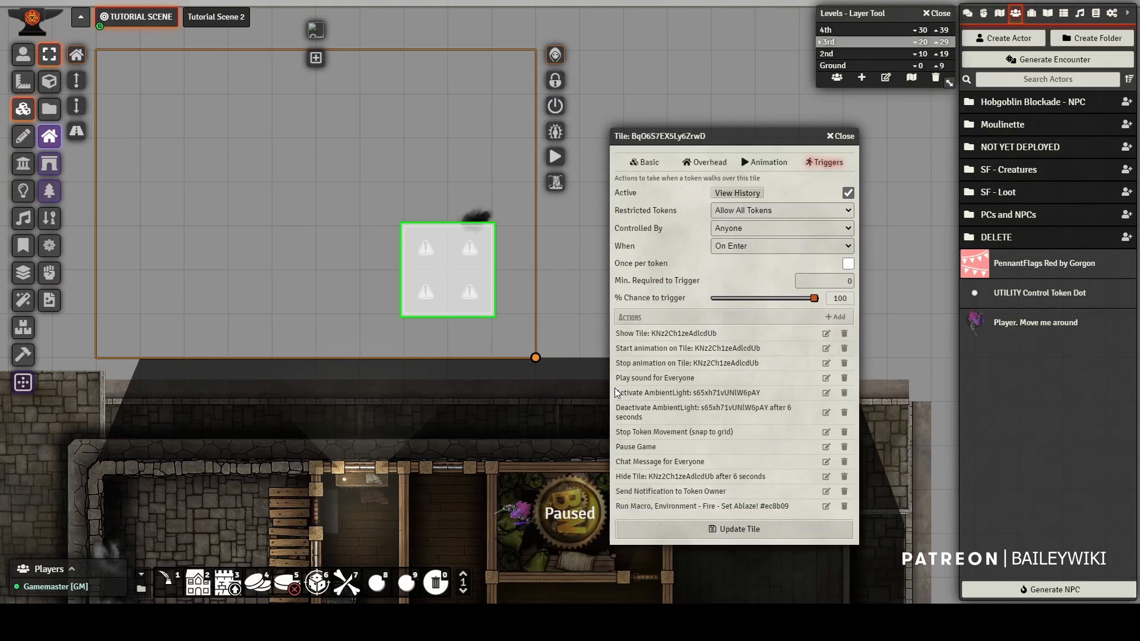
# - Pick the disabled light on the warning tile as the Activate action's entity, leave the state on Activate, and update the action
pyautogui.click(827, 399)
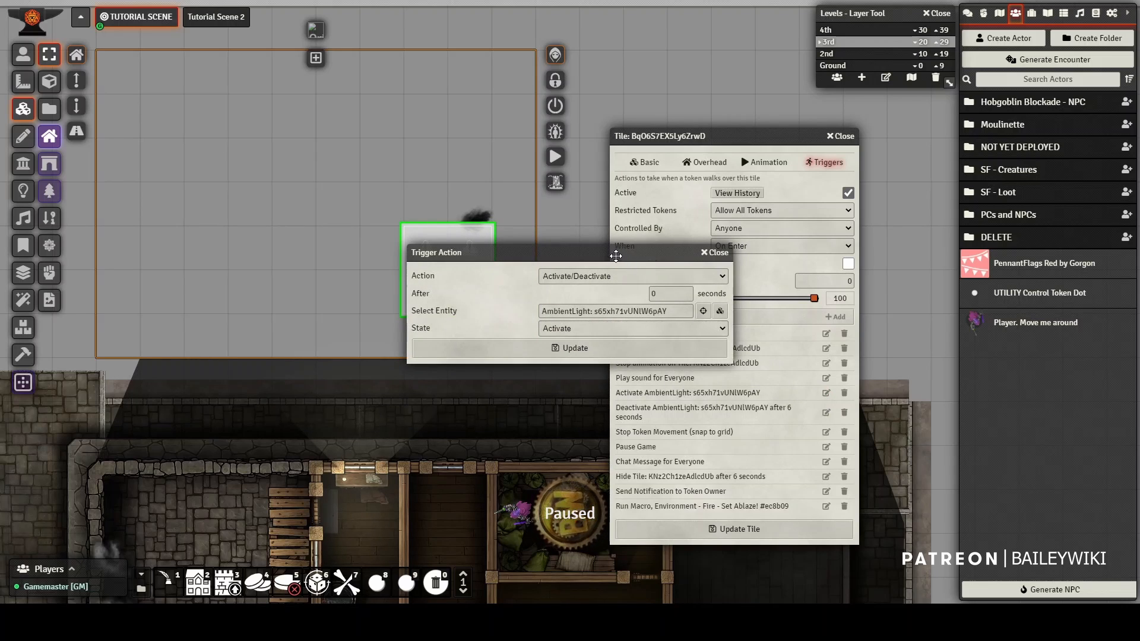
pyautogui.moveTo(615, 255); pyautogui.dragTo(765, 191)
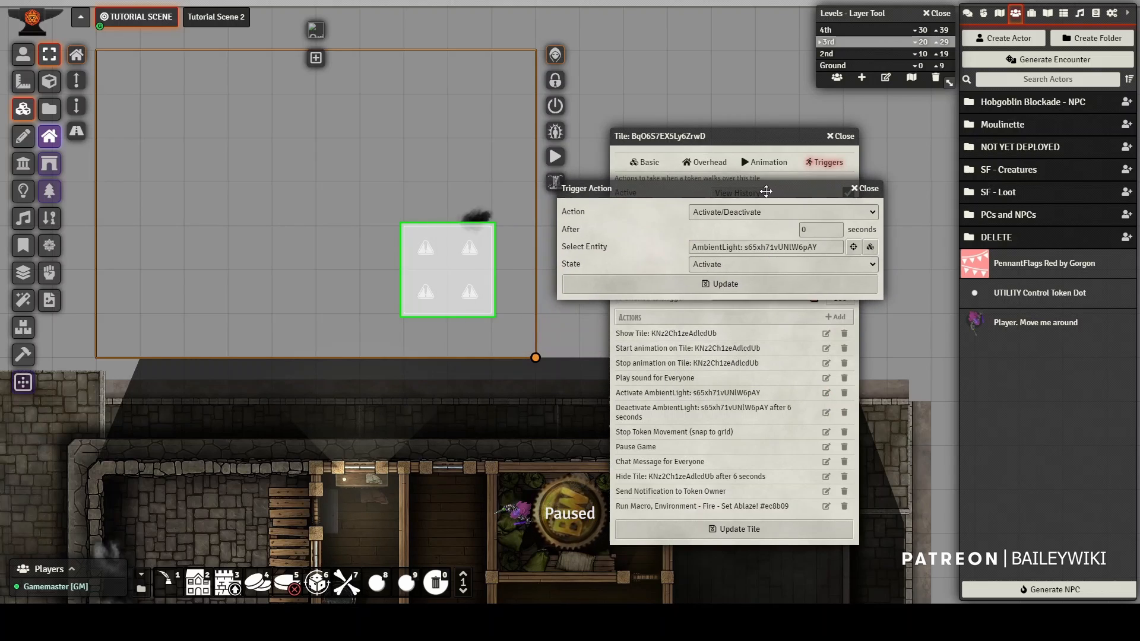
pyautogui.click(854, 247)
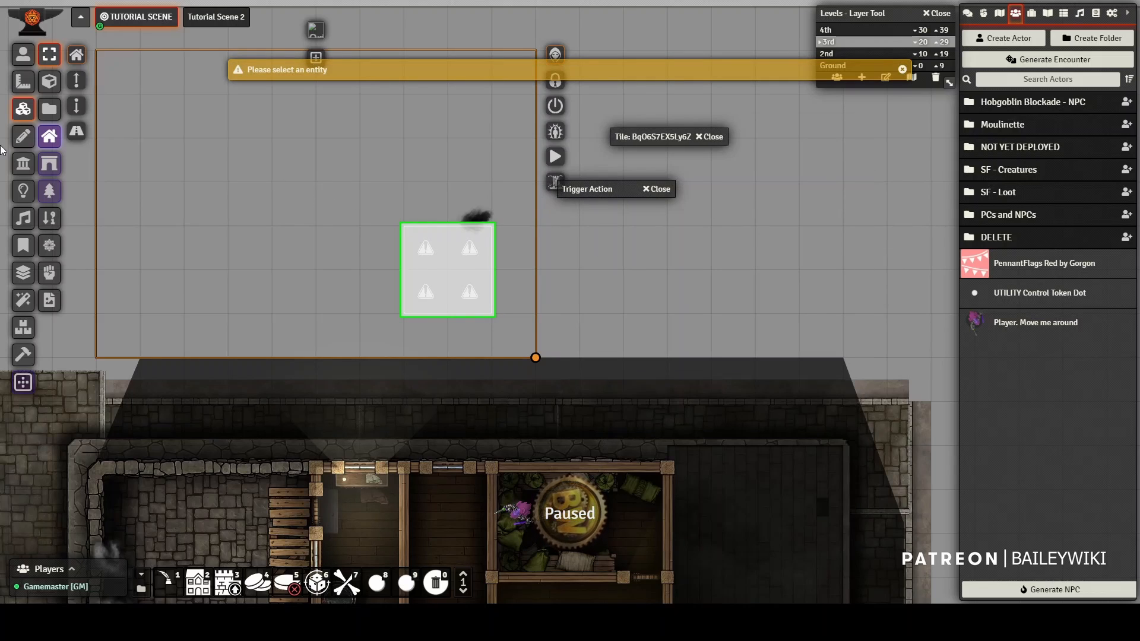
pyautogui.click(23, 191)
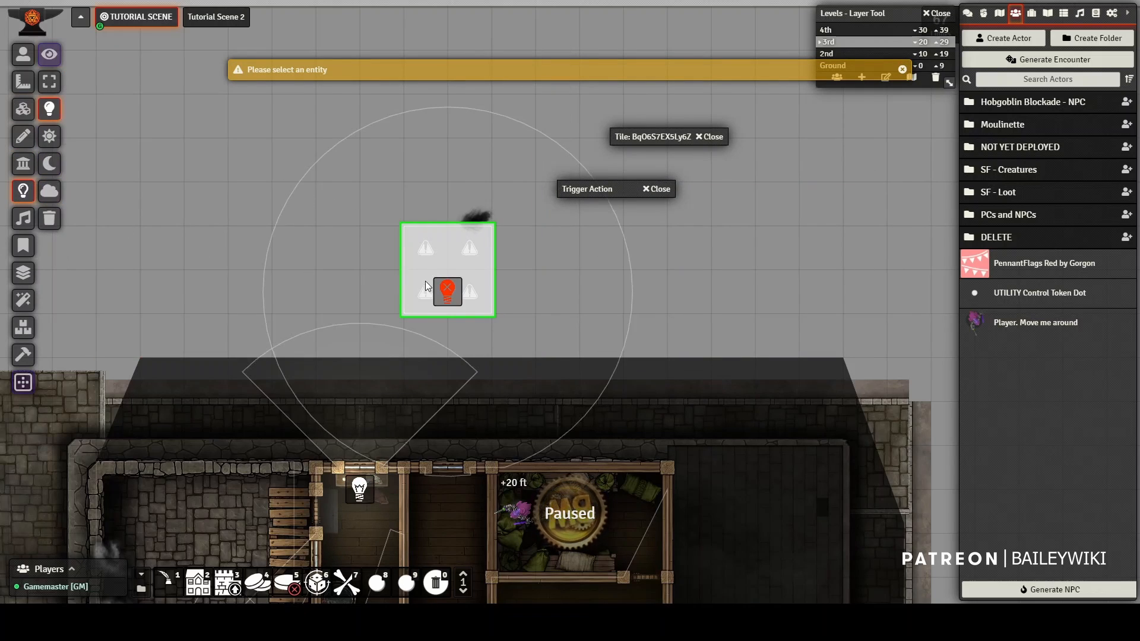
pyautogui.click(448, 292)
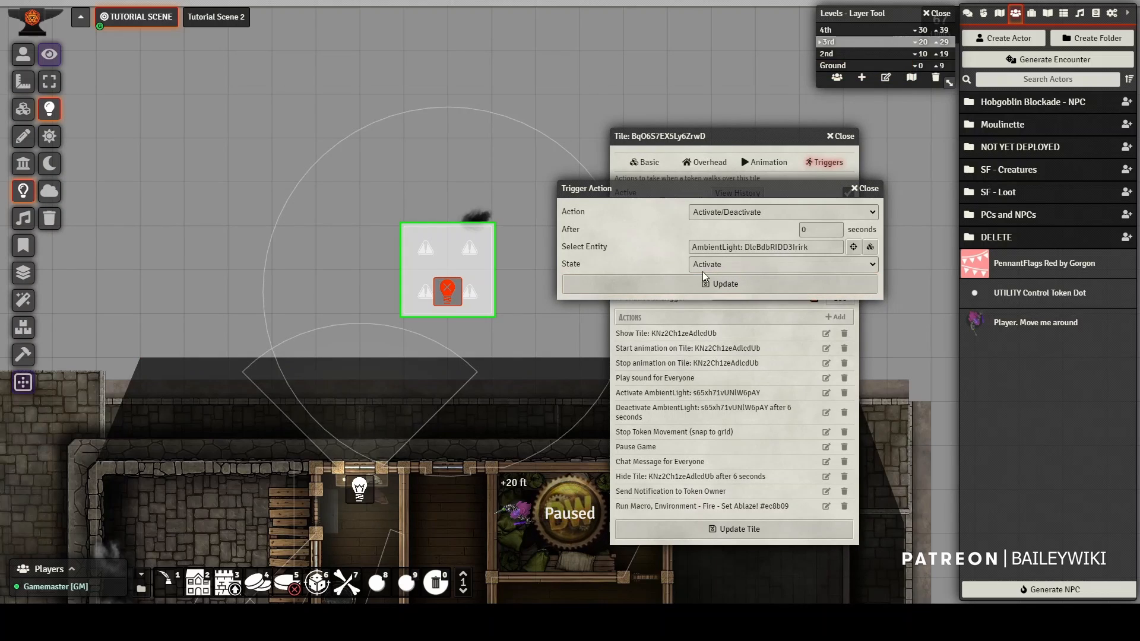
pyautogui.click(727, 283)
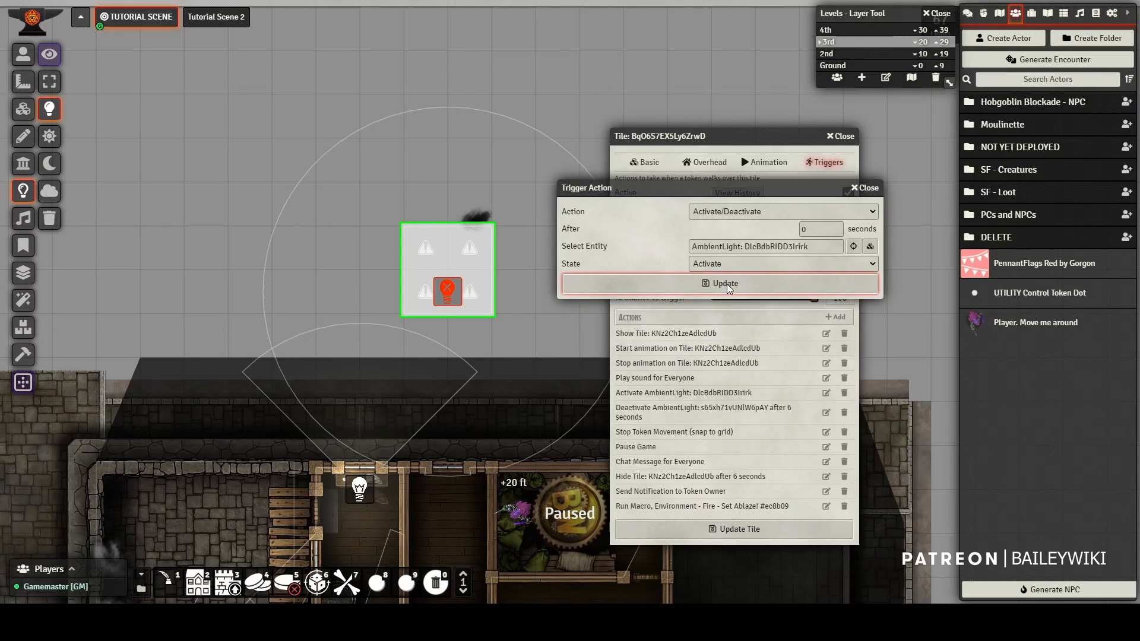
pyautogui.click(727, 283)
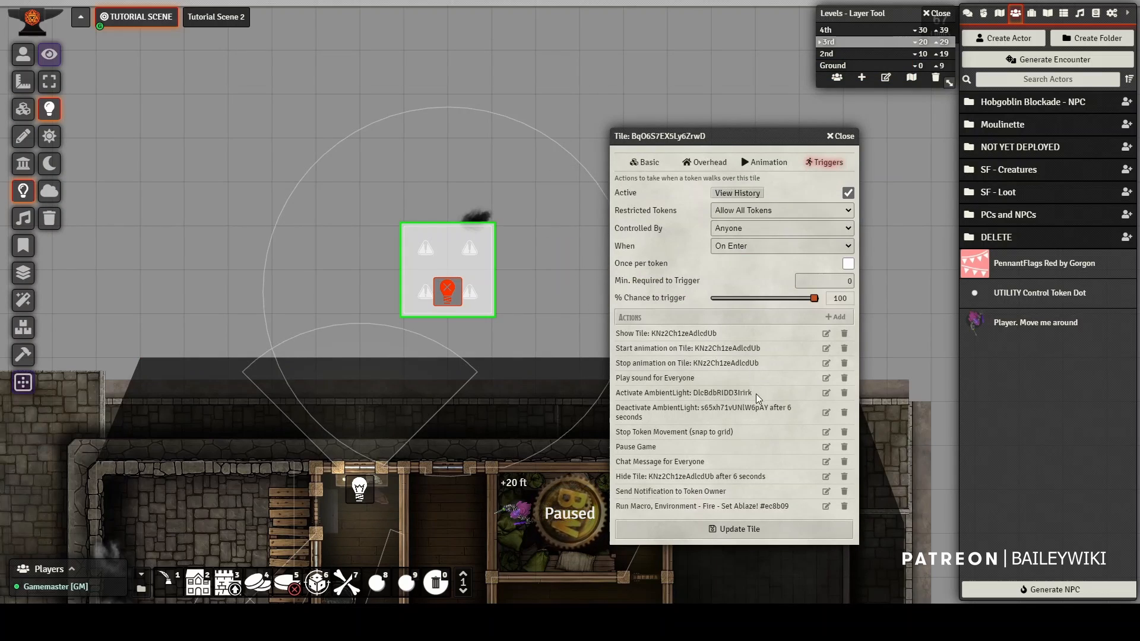
# - Pick the same warning-tile light as the entity of the Deactivate action, and update the action
pyautogui.click(825, 412)
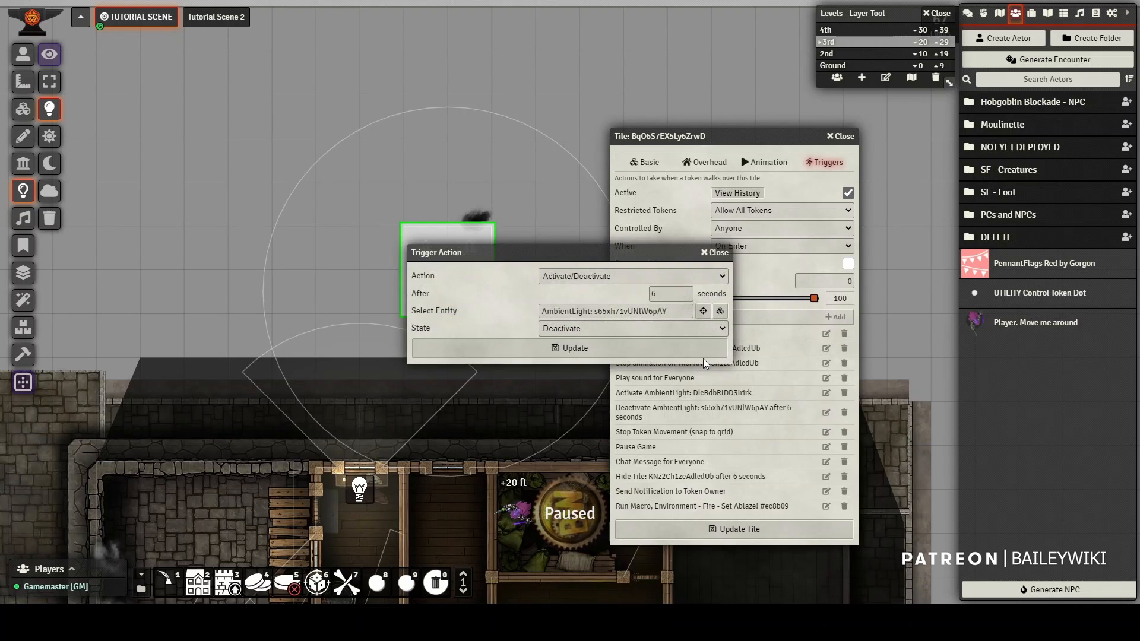
pyautogui.click(701, 311)
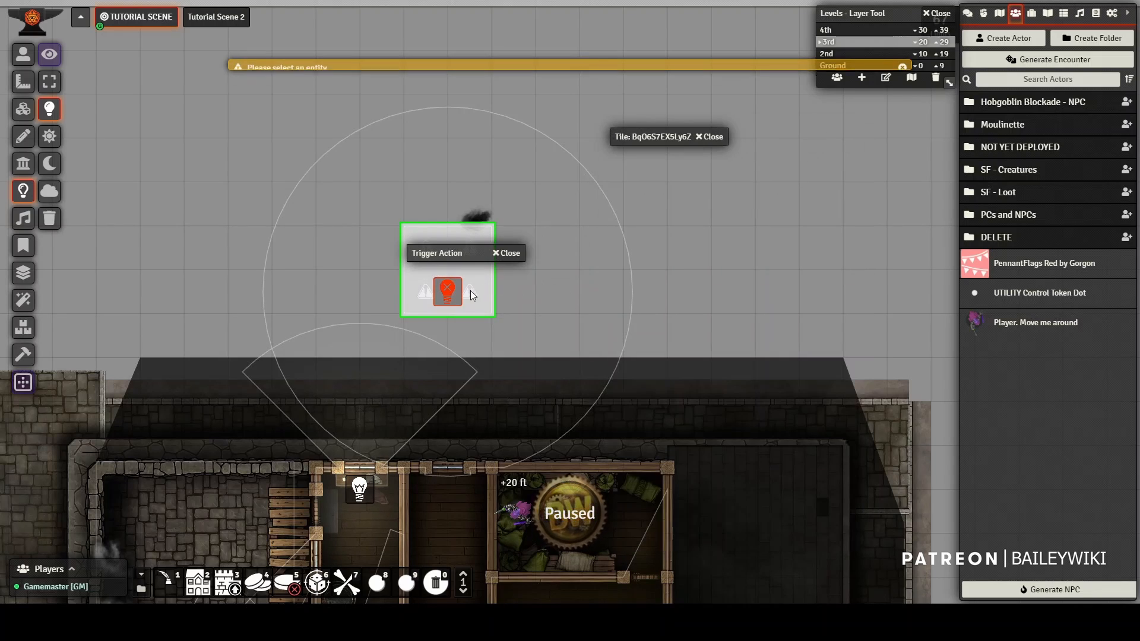
pyautogui.click(446, 286)
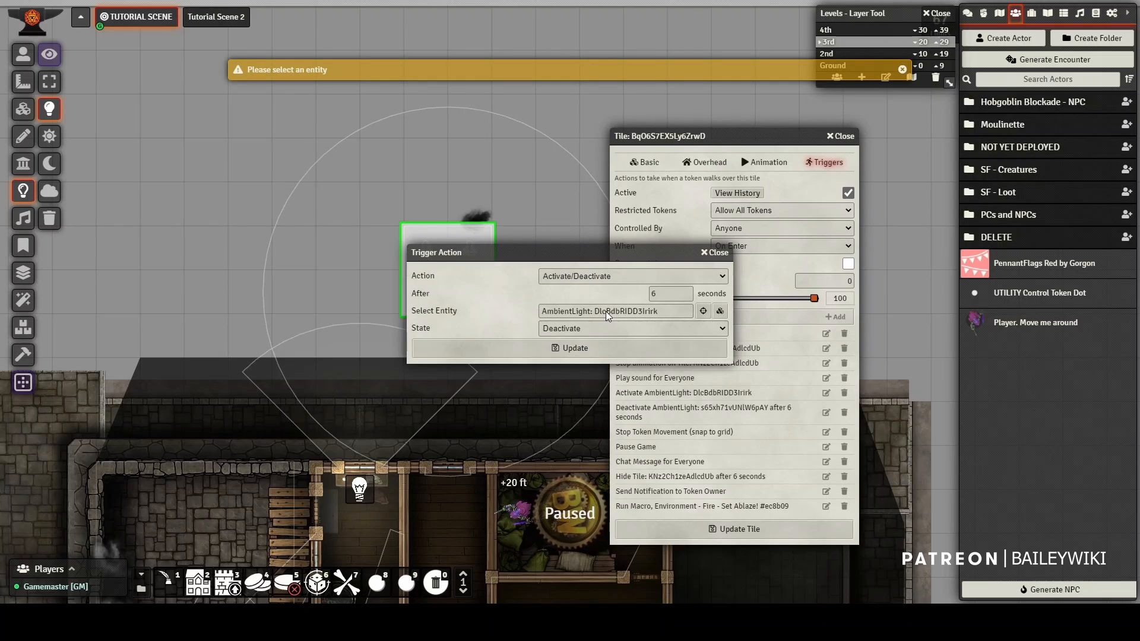
pyautogui.moveTo(666, 295); pyautogui.dragTo(623, 296)
pyautogui.click(596, 344)
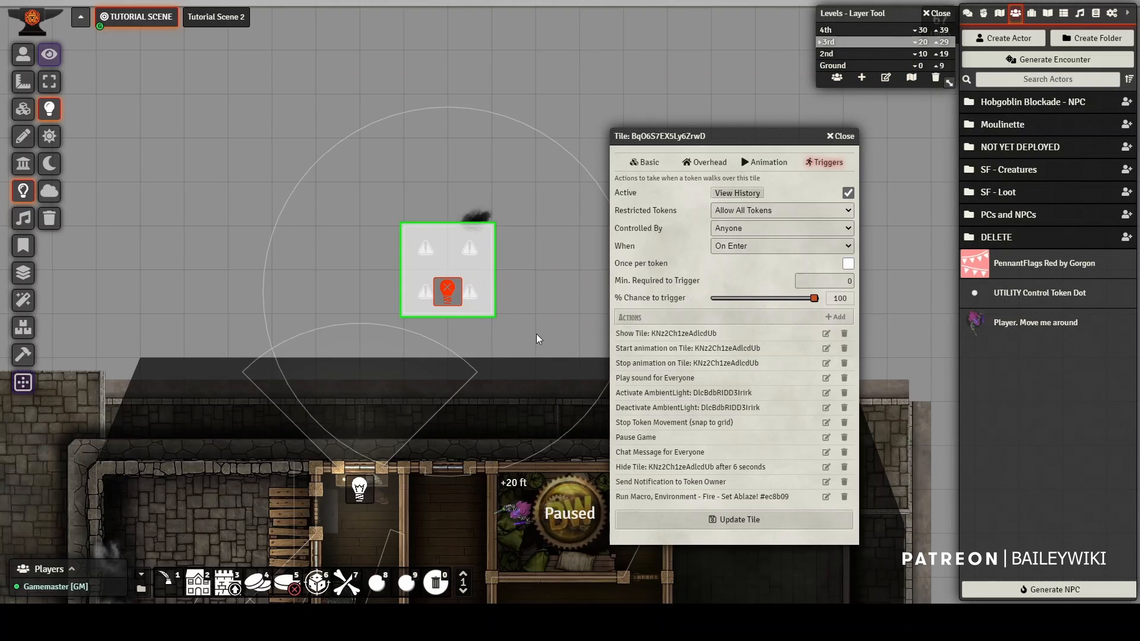
# - Review the settings of the Stop Token Movement and Pause Game actions, closing each without changes
pyautogui.moveTo(439, 301)
pyautogui.click(826, 423)
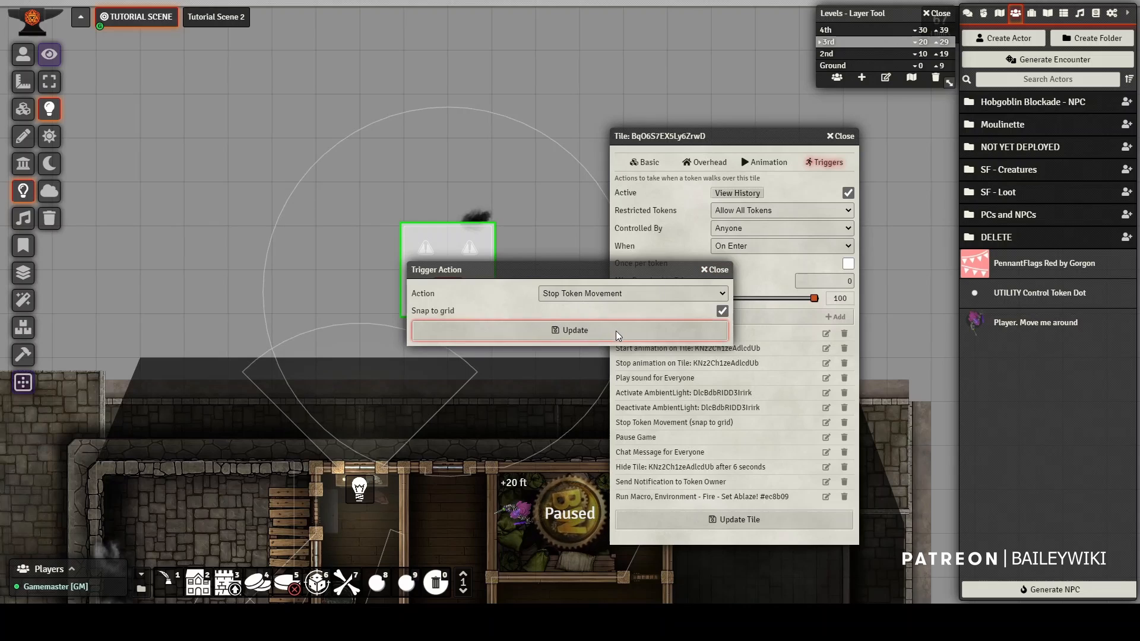
pyautogui.click(718, 270)
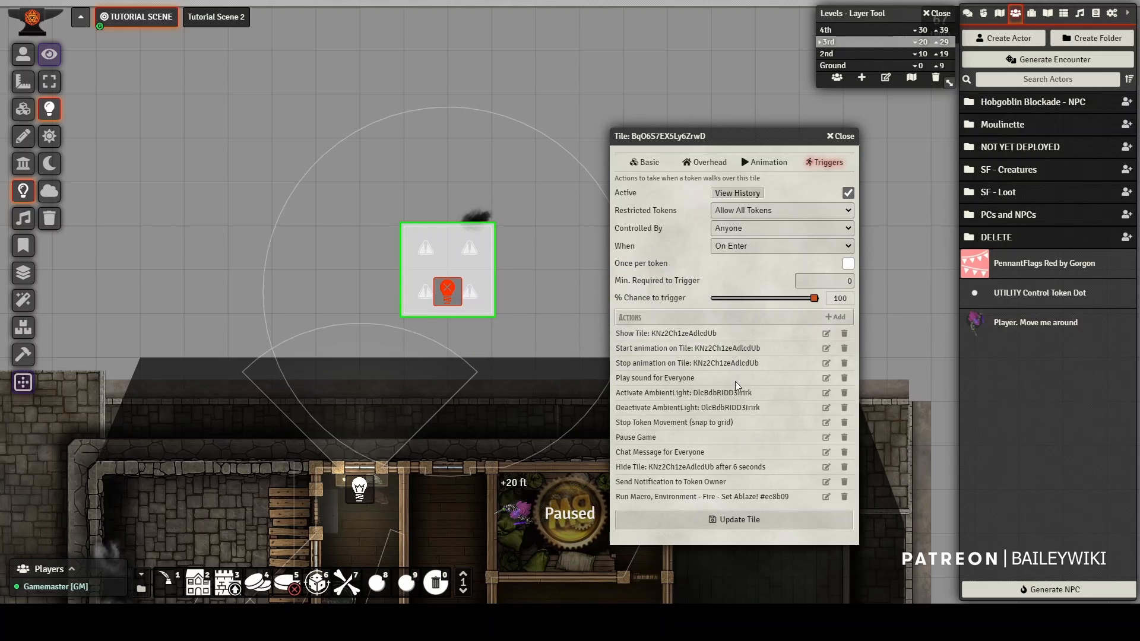
pyautogui.click(825, 437)
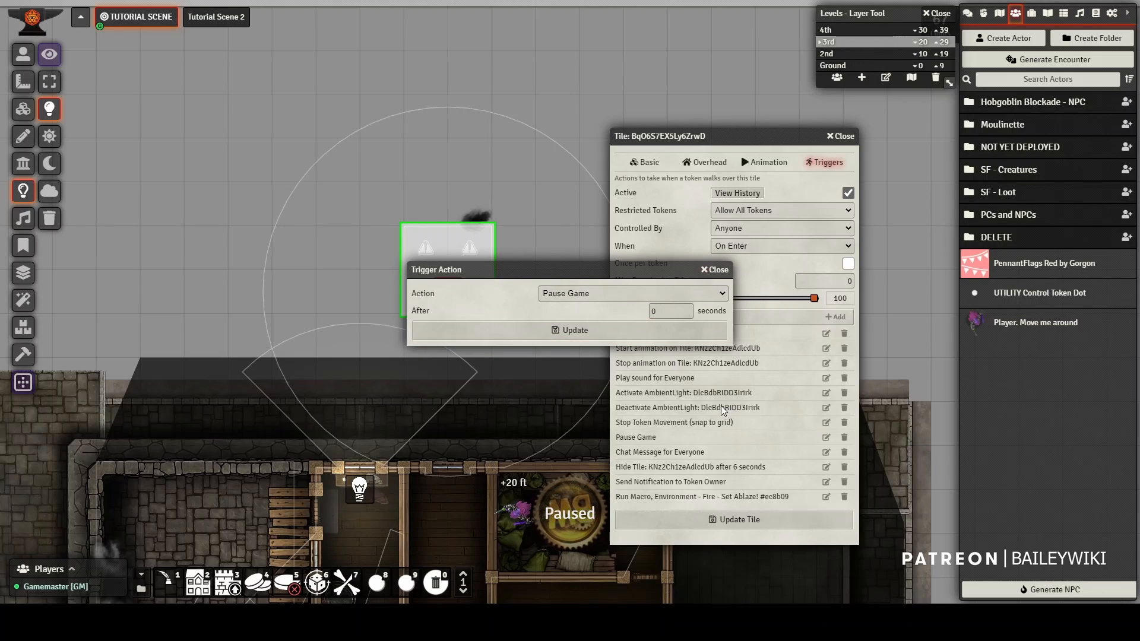
pyautogui.click(720, 270)
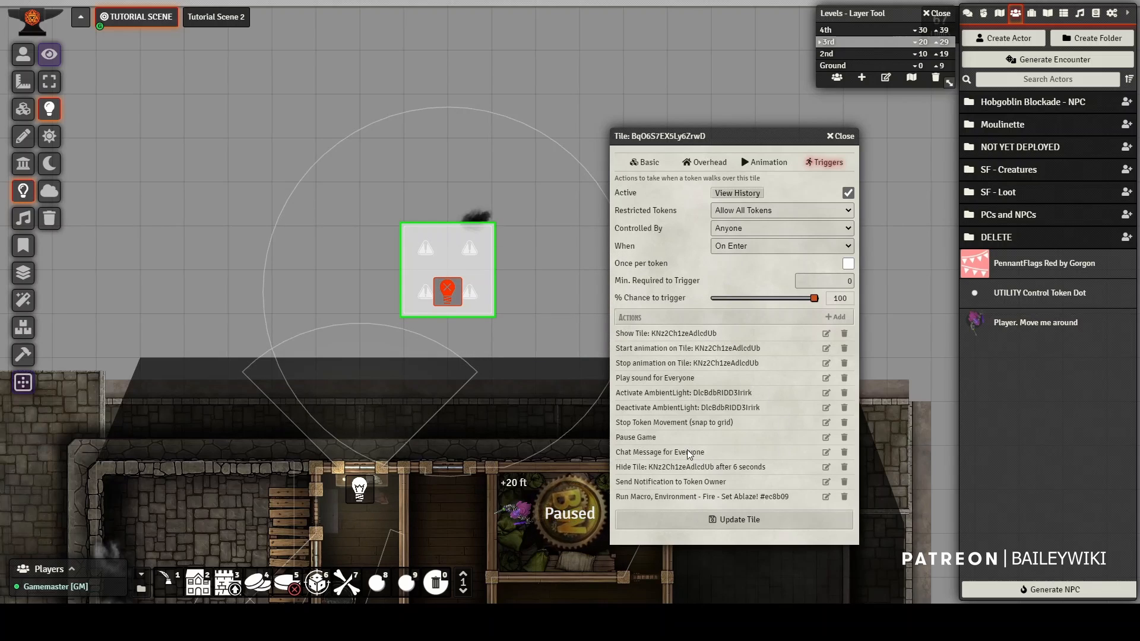
# - Review the settings of the Chat Message action and the delayed Hide action for the large tile, closing each without changes
pyautogui.click(825, 452)
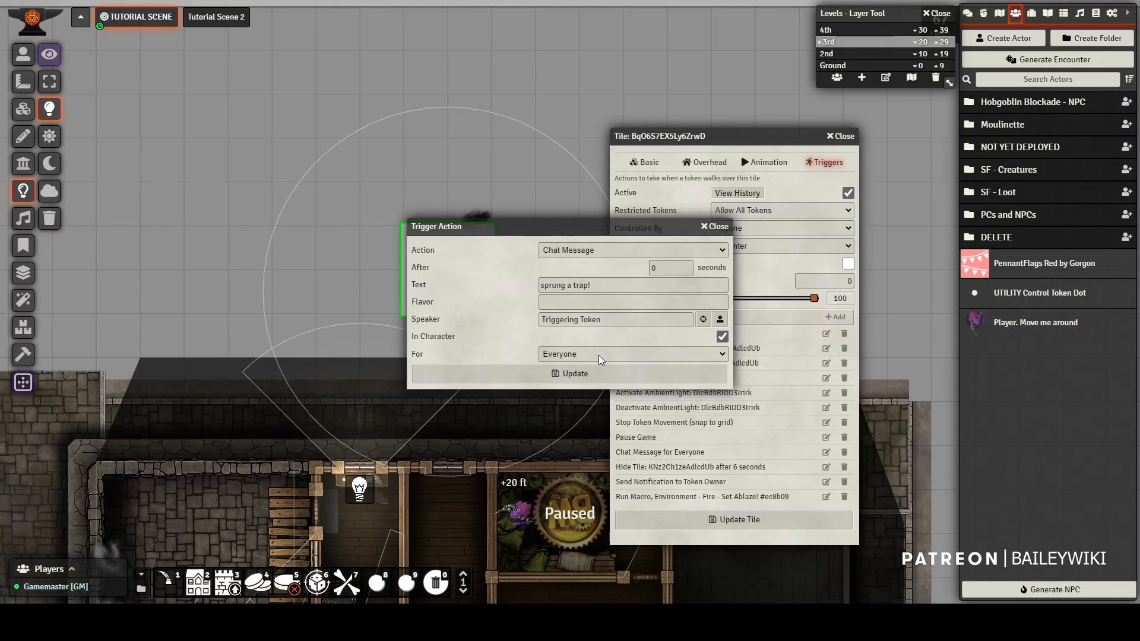
pyautogui.click(714, 227)
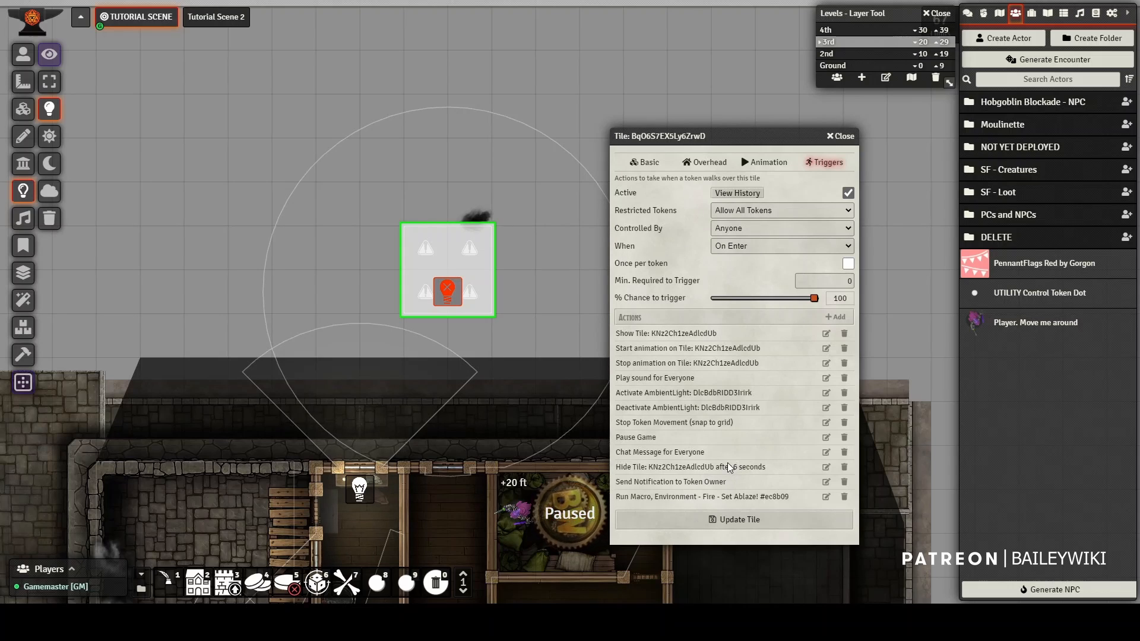
pyautogui.click(824, 469)
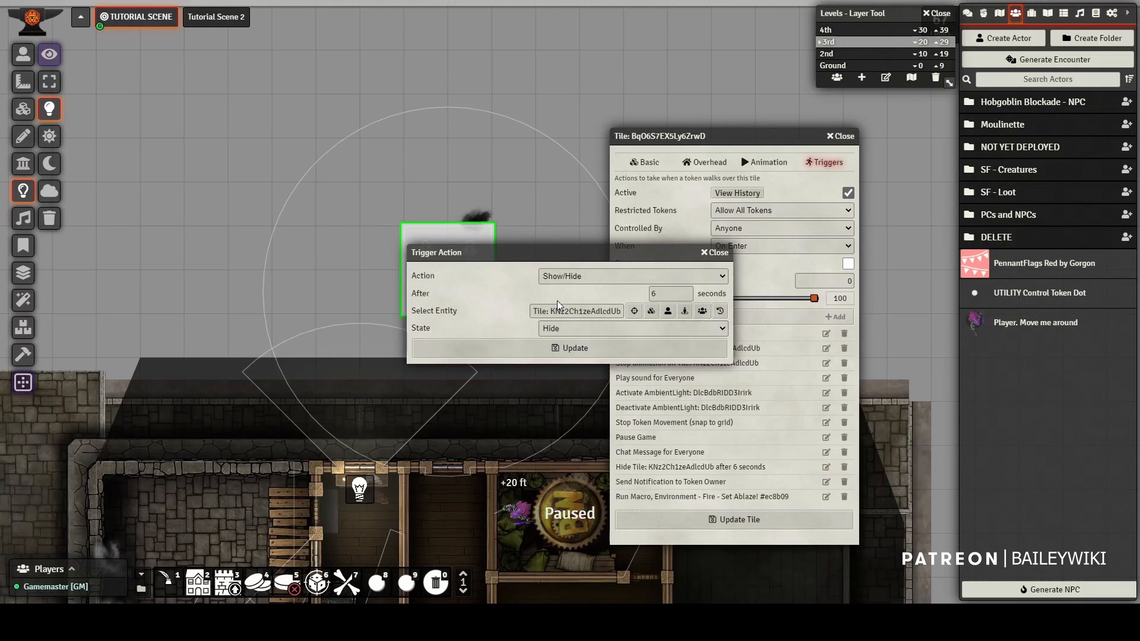
pyautogui.moveTo(562, 255); pyautogui.dragTo(480, 269)
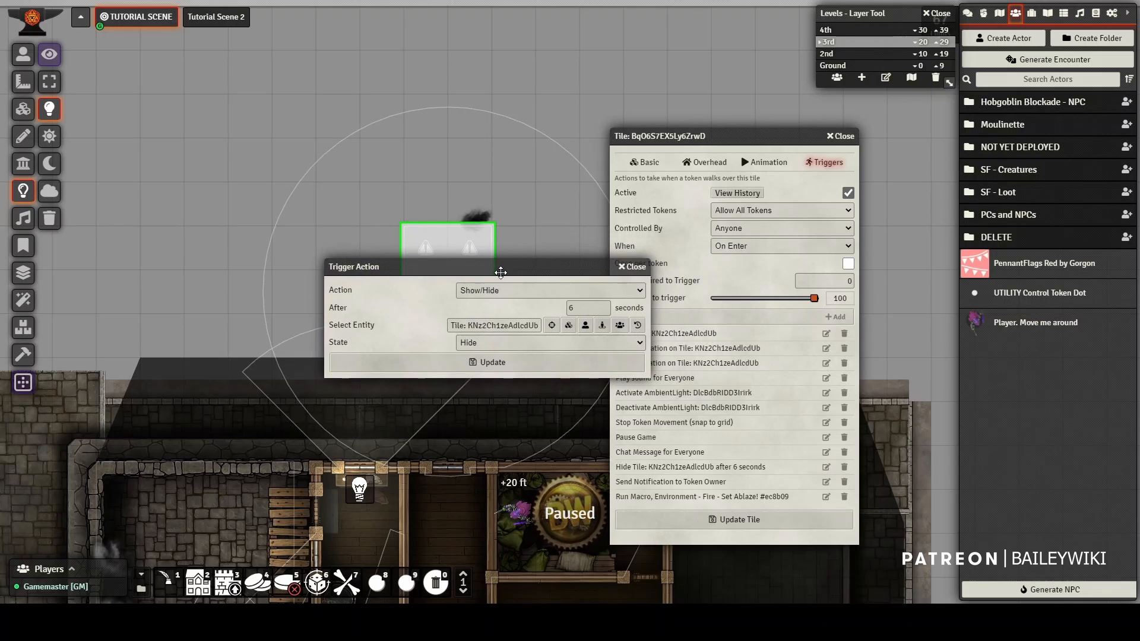
pyautogui.click(633, 266)
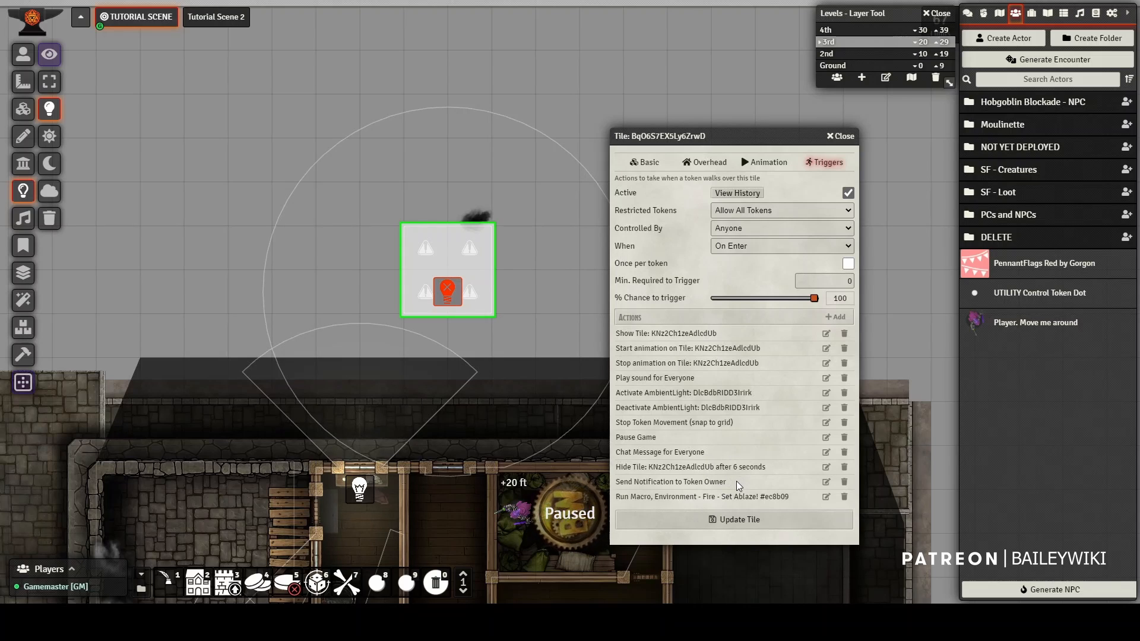
# - Review the Send Notification action's text and the Run Macro action's chosen macro, closing each without changes
pyautogui.click(825, 482)
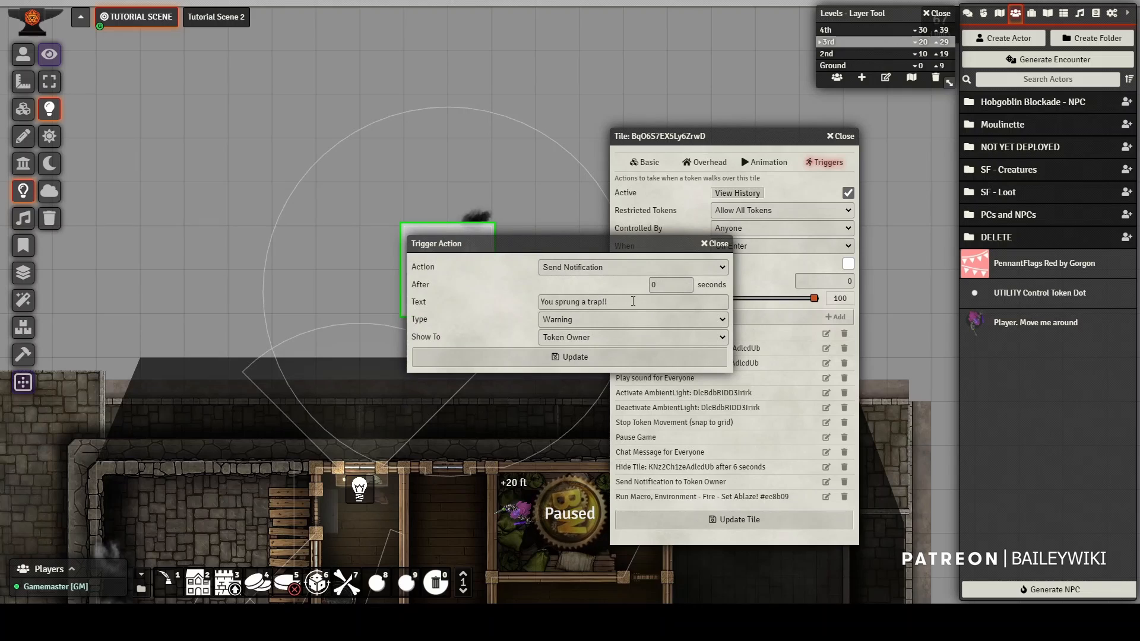
pyautogui.moveTo(628, 301); pyautogui.dragTo(537, 298)
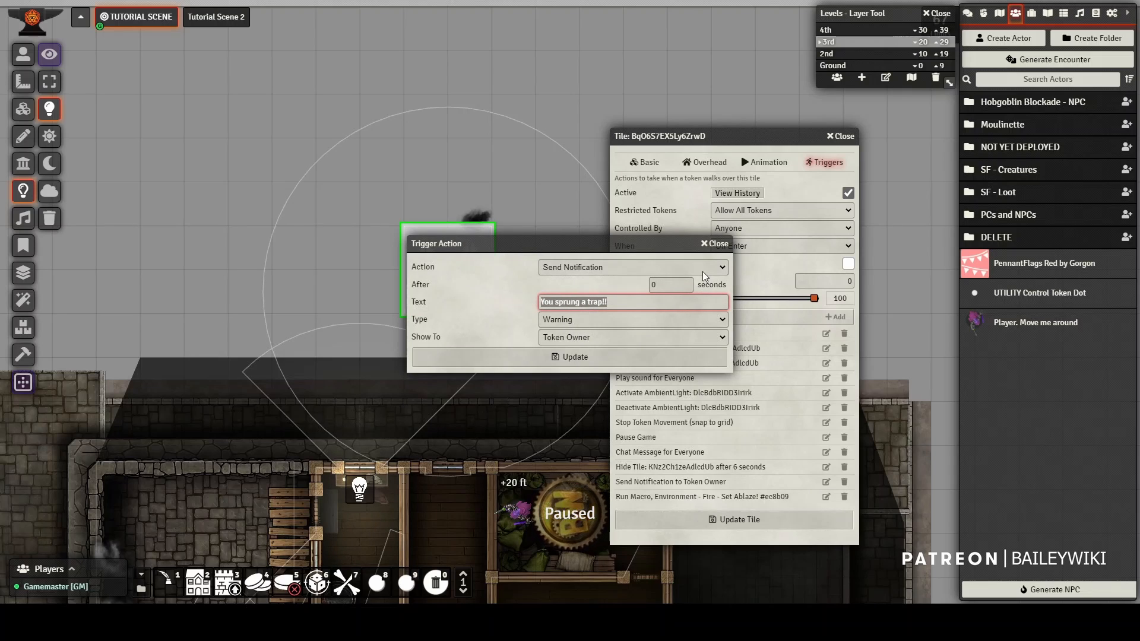
pyautogui.click(717, 244)
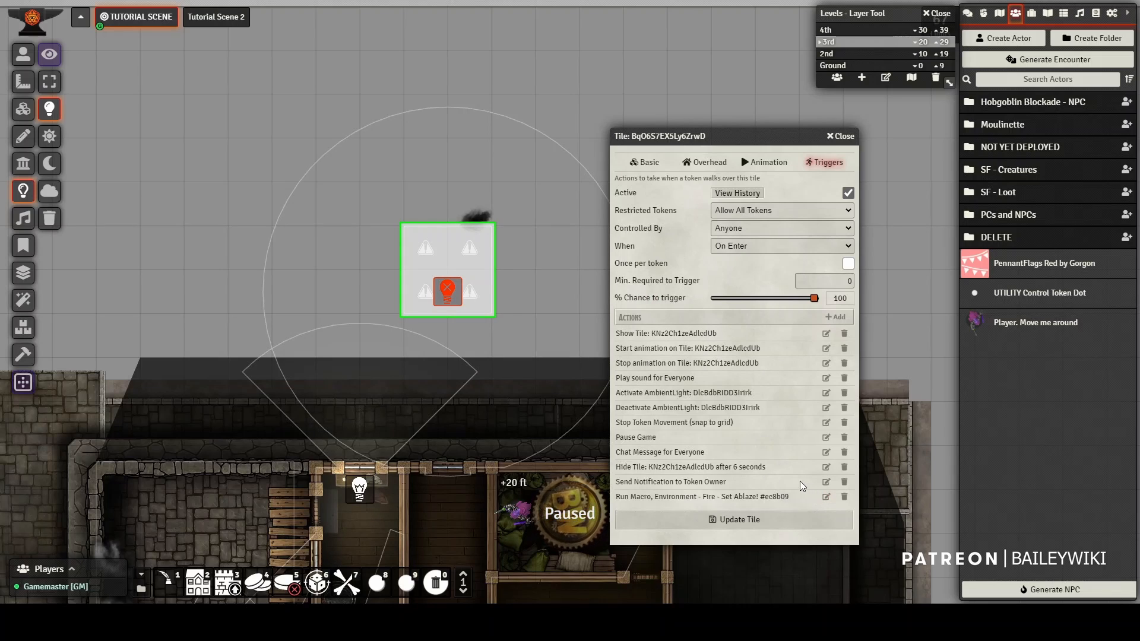
pyautogui.click(826, 497)
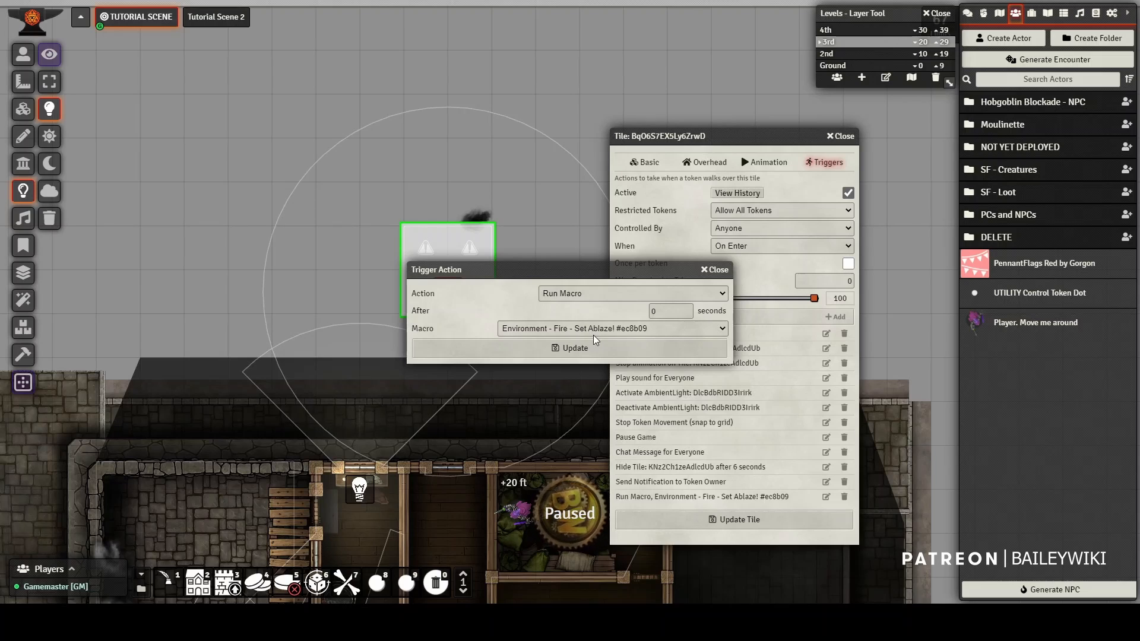
pyautogui.click(720, 270)
pyautogui.moveTo(336, 252); pyautogui.dragTo(342, 148)
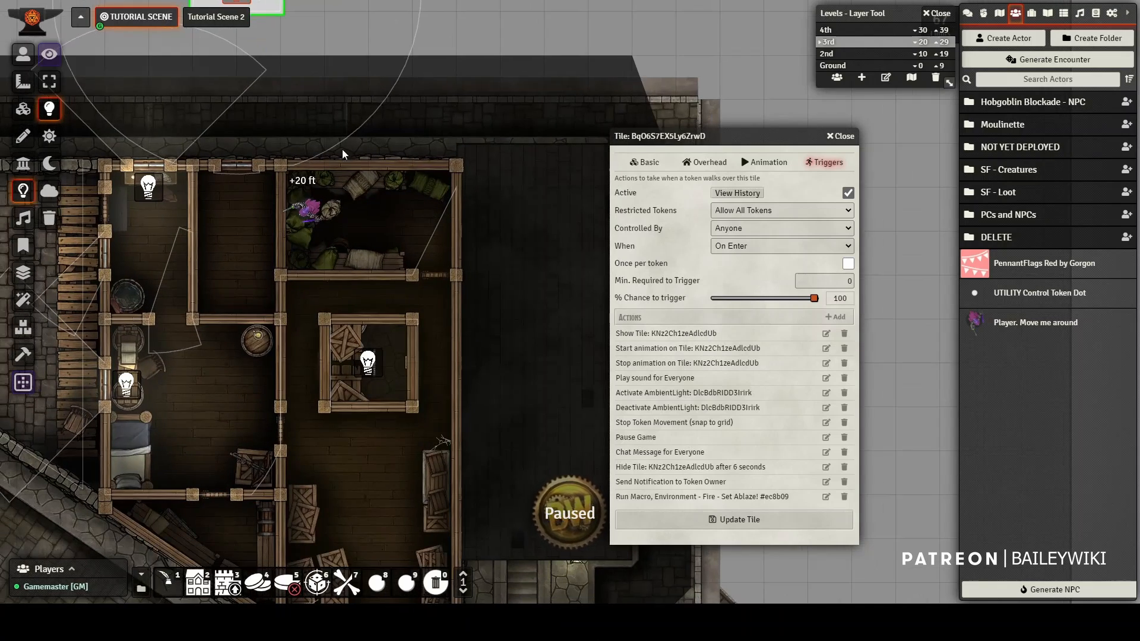
pyautogui.moveTo(461, 168); pyautogui.dragTo(510, 195)
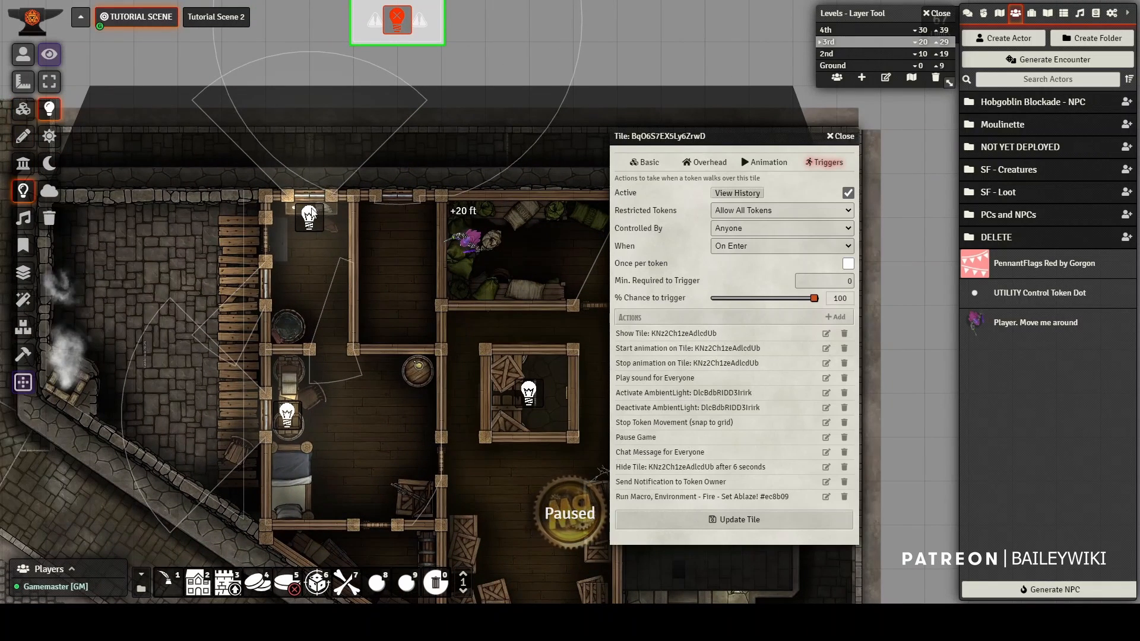
# - Update the tile to save its trigger actions
pyautogui.click(754, 523)
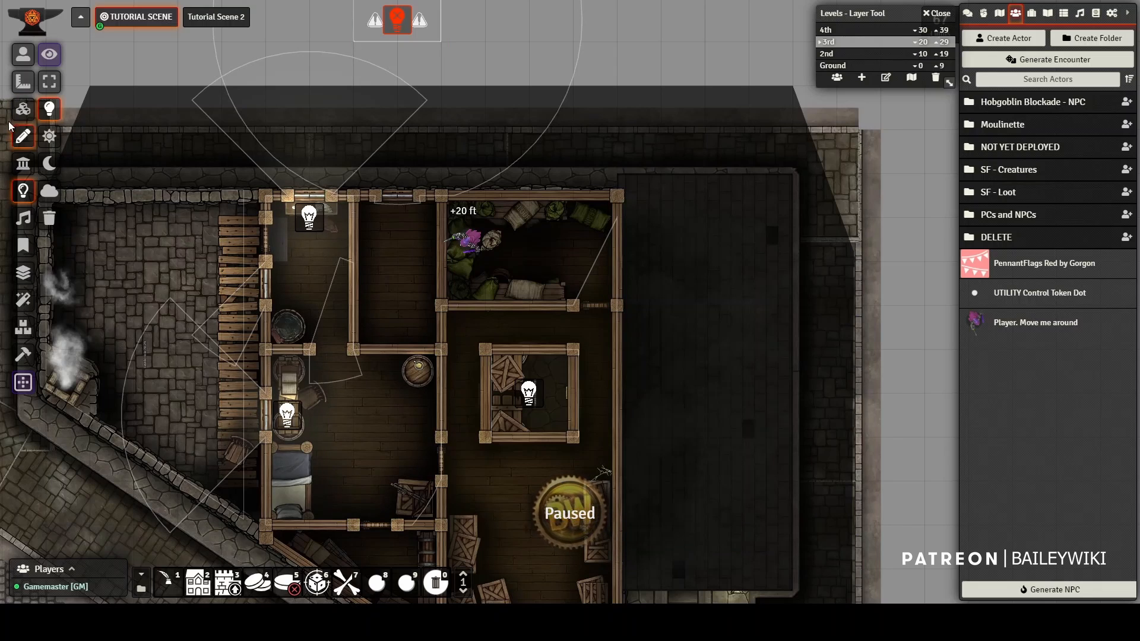
# - Examine the line and fill settings of the drawing over the sack storage room, including its fill colour, and close it without changes
pyautogui.click(24, 138)
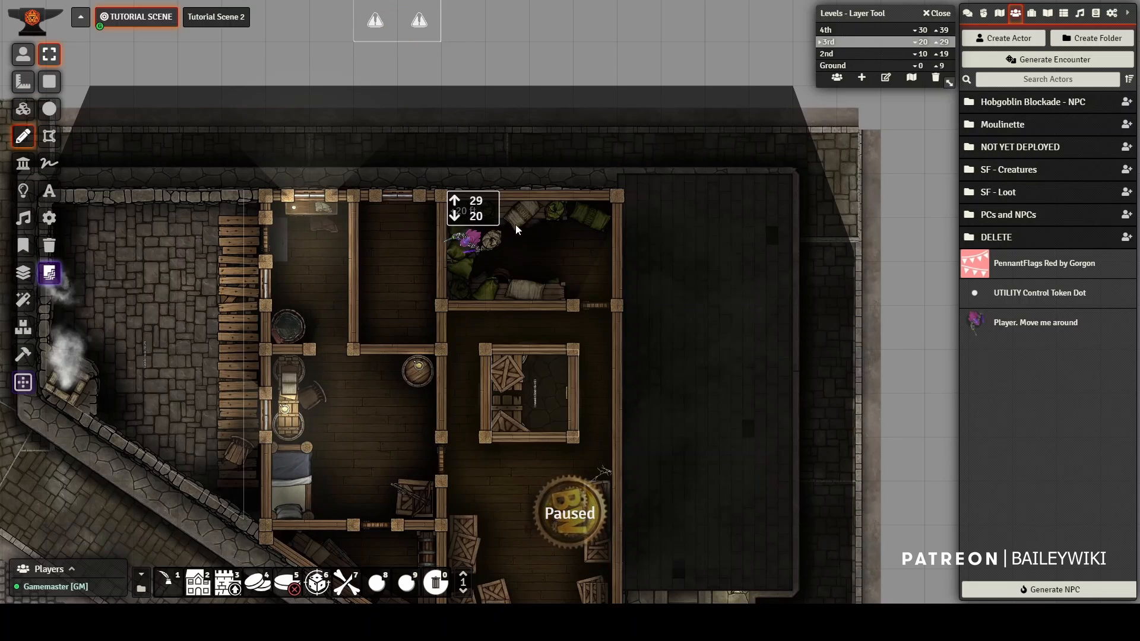
pyautogui.scroll(3, 515, 224)
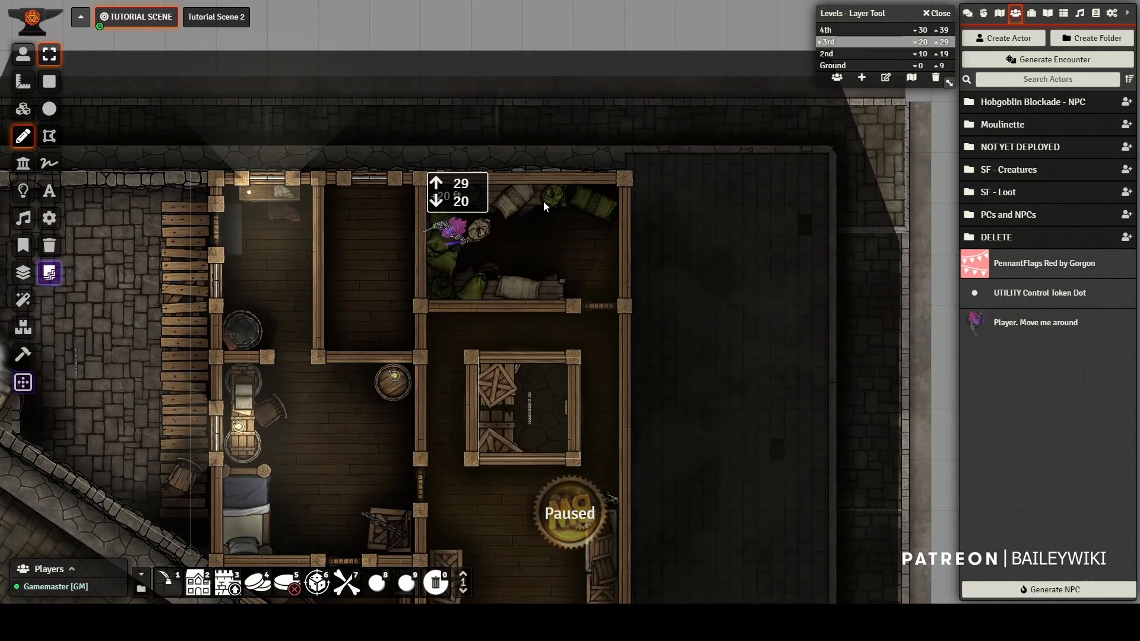
pyautogui.doubleClick(543, 201)
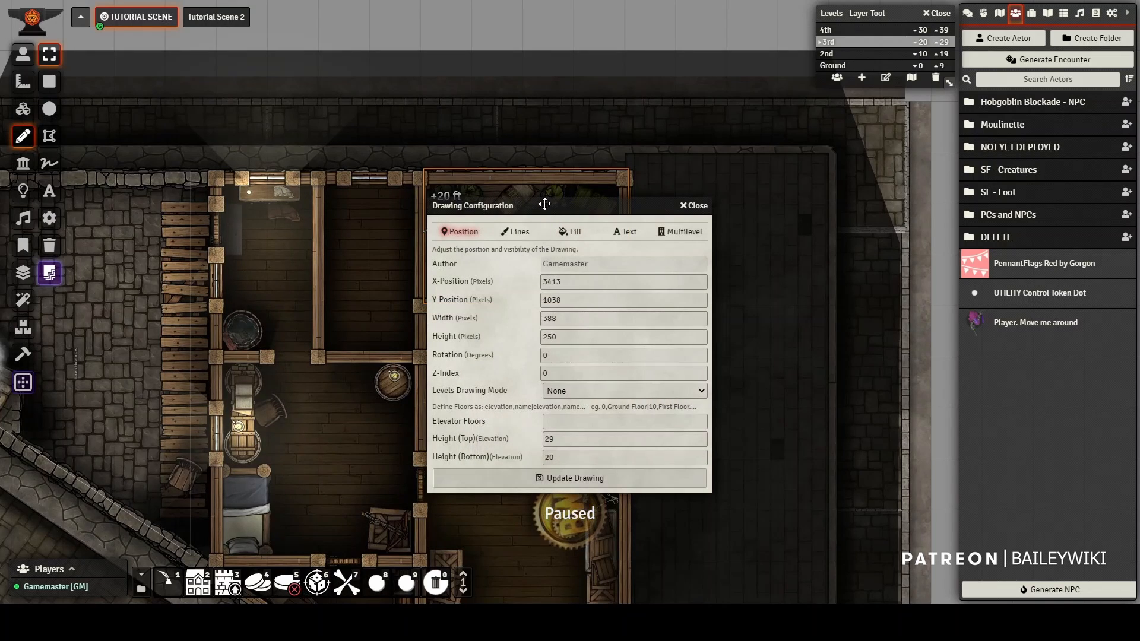
pyautogui.moveTo(544, 204); pyautogui.dragTo(772, 193)
pyautogui.click(759, 228)
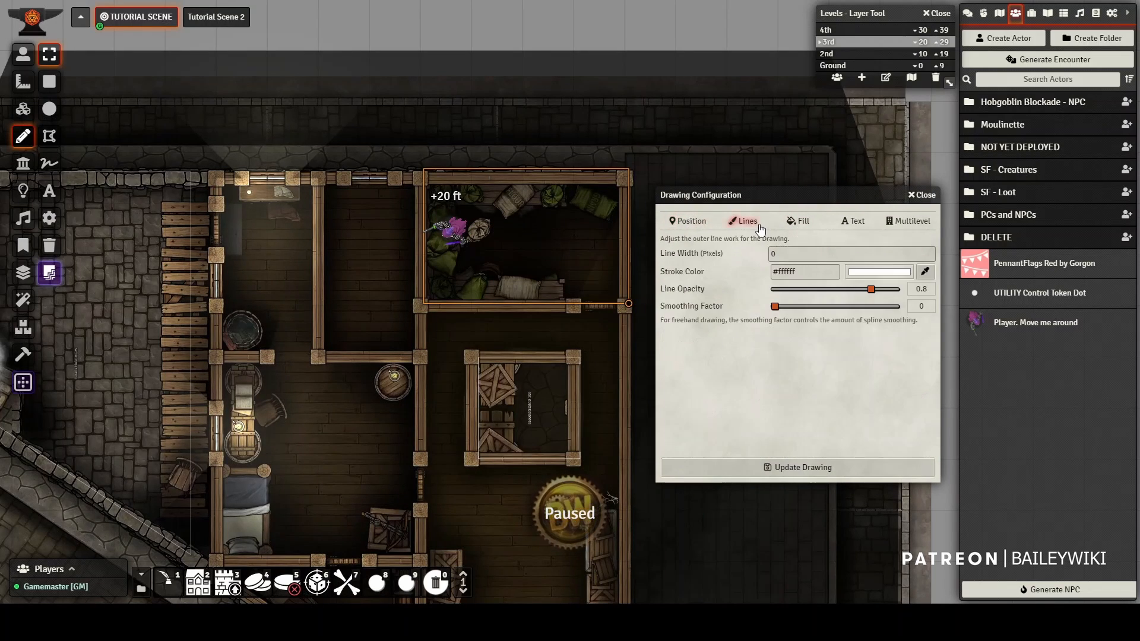
pyautogui.click(799, 222)
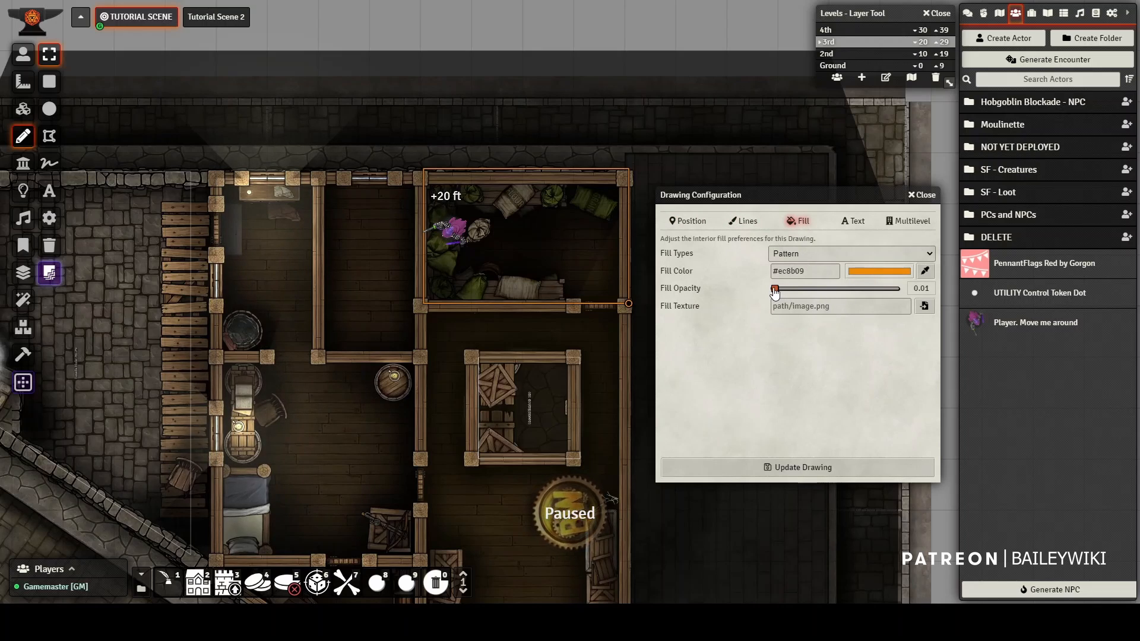
pyautogui.click(810, 271)
pyautogui.moveTo(810, 270); pyautogui.dragTo(761, 272)
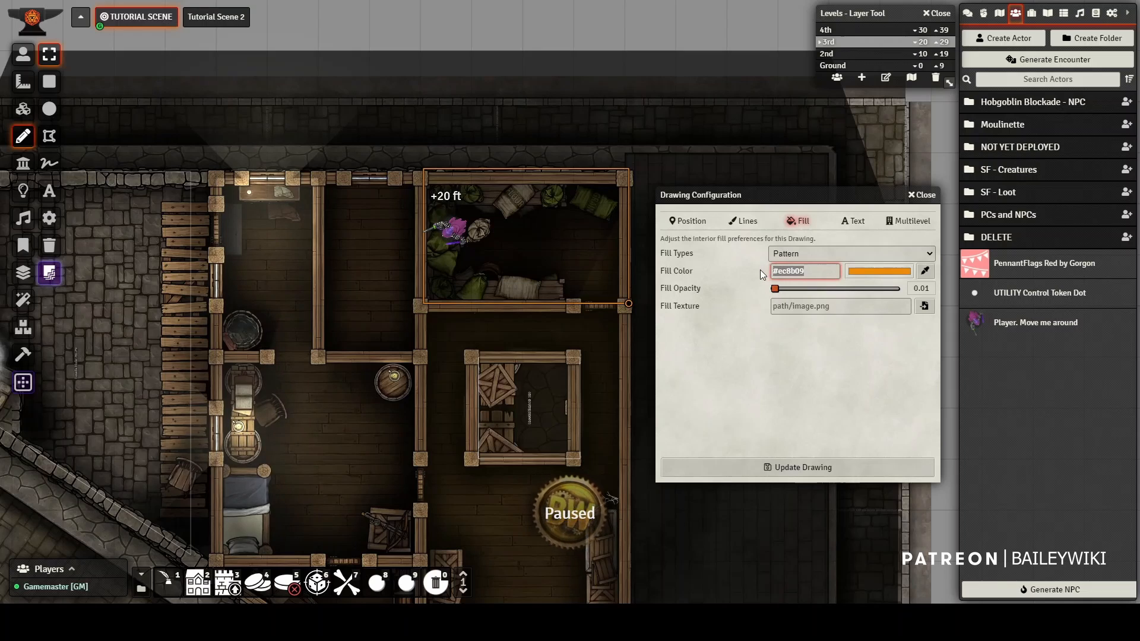
pyautogui.click(914, 199)
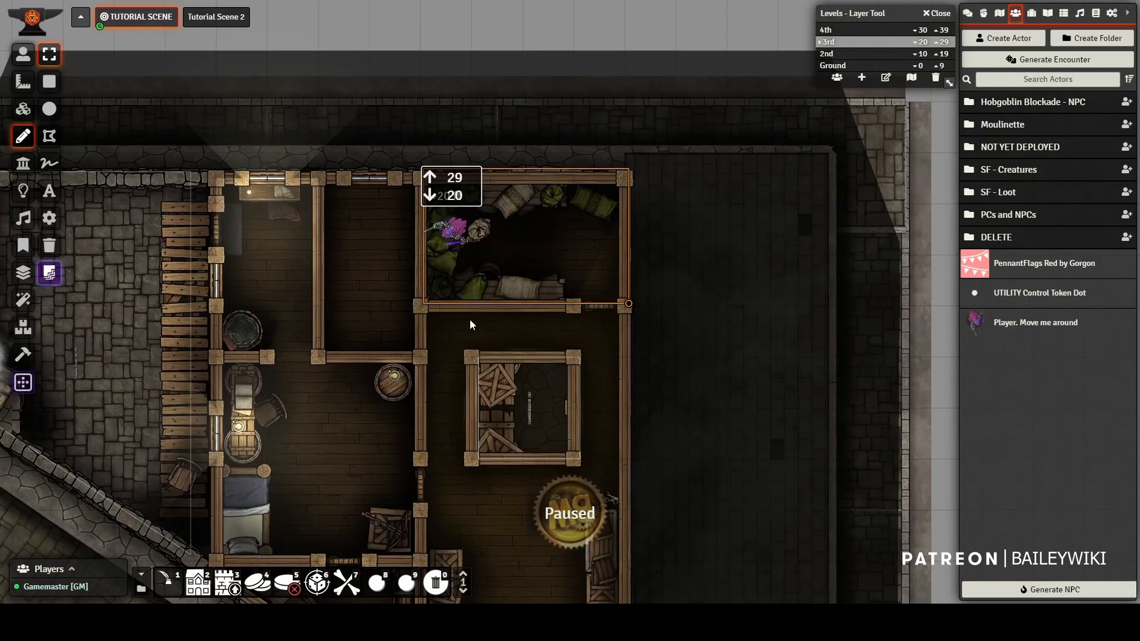
# - Expand the macro rows and review the Environment - Fire - Set Ablaze! #ec8b09 macro's script and fill-colour filter, closing it without changes
pyautogui.moveTo(547, 446); pyautogui.dragTo(612, 259)
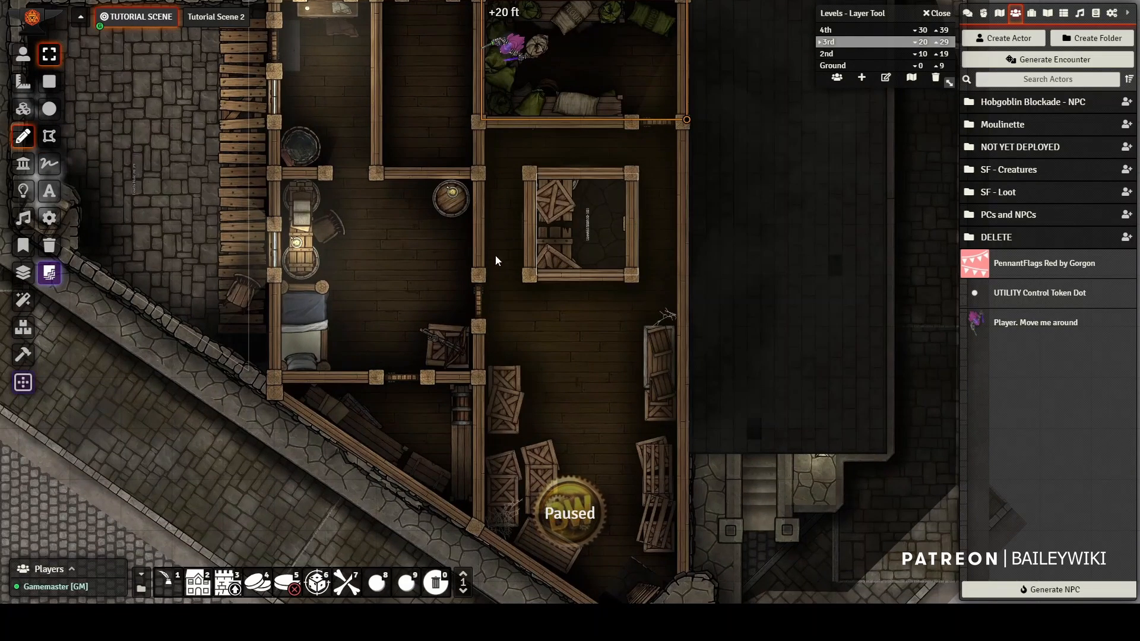
pyautogui.moveTo(500, 274); pyautogui.dragTo(513, 501)
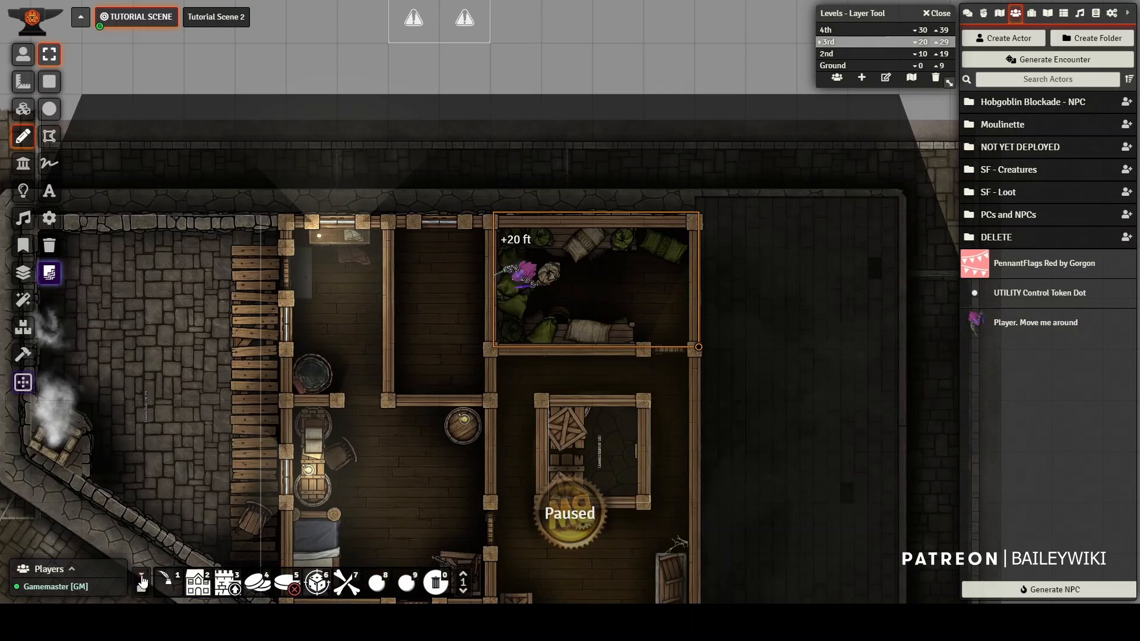
pyautogui.click(463, 582)
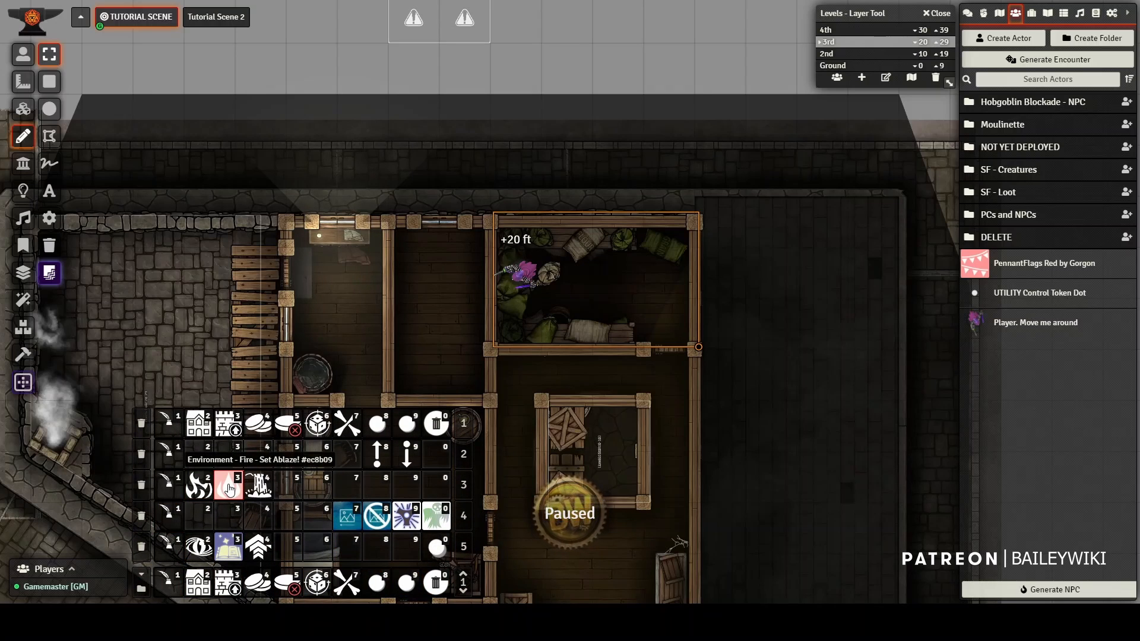
pyautogui.rightClick(229, 488)
pyautogui.click(248, 509)
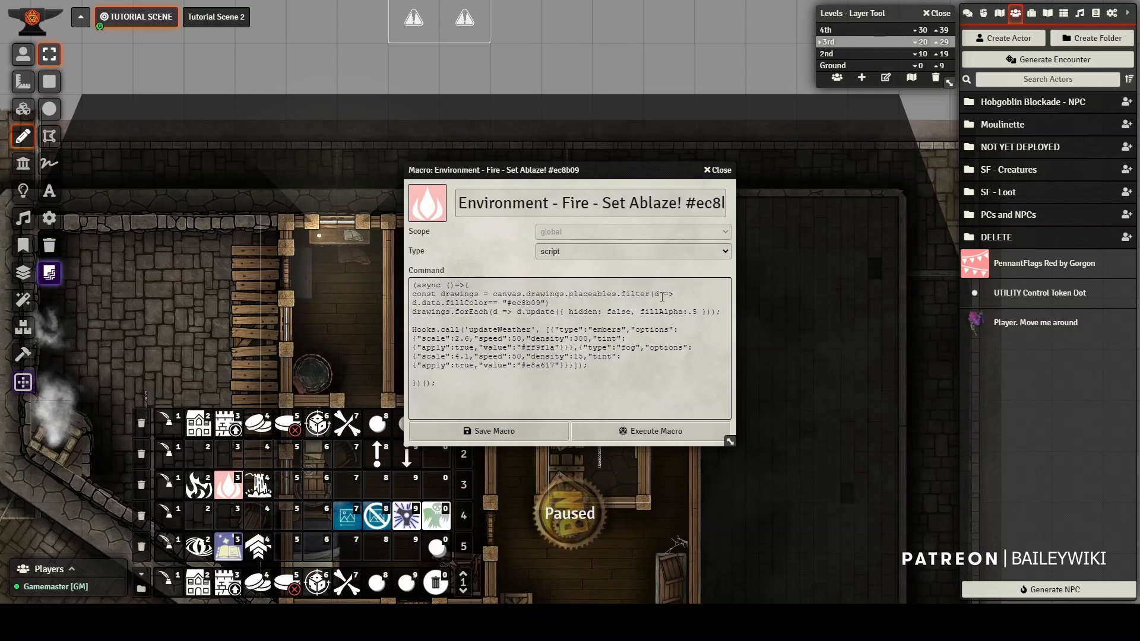
pyautogui.moveTo(545, 303); pyautogui.dragTo(514, 303)
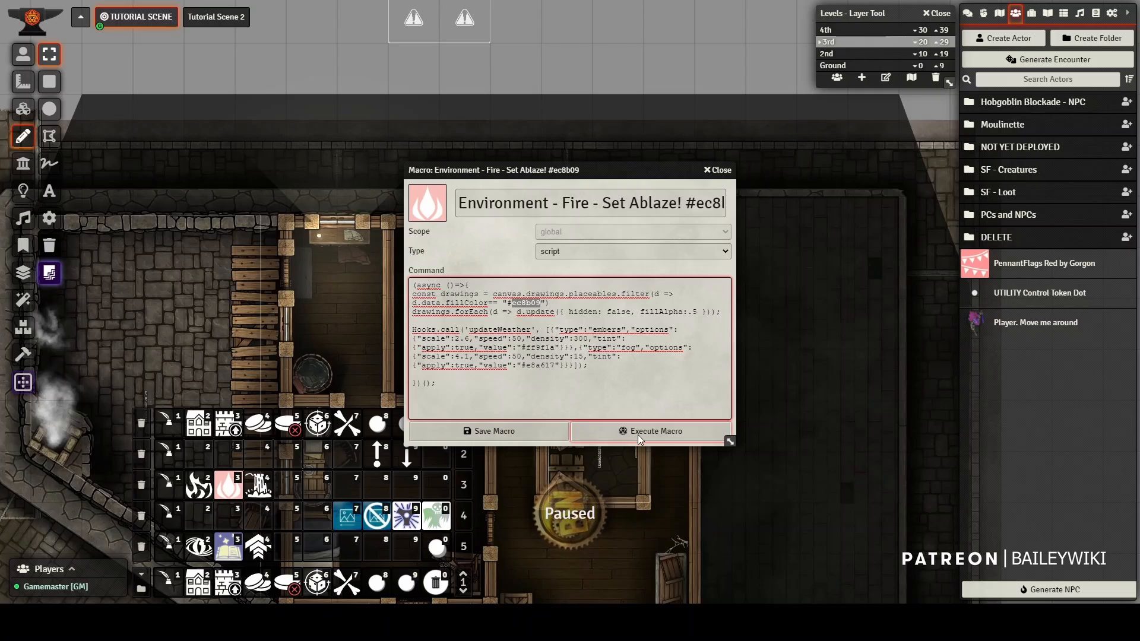
pyautogui.click(714, 169)
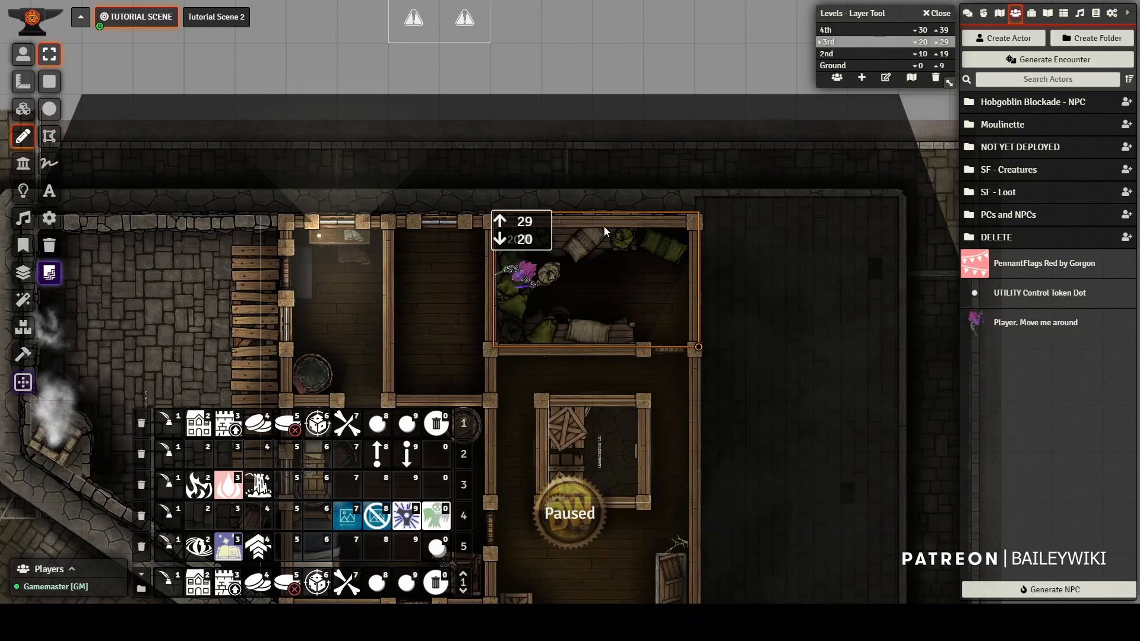
# - Move the player token from the storage room to beside the warning tile, and step it onto the tile to trigger the trap
pyautogui.scroll(4, 619, 285)
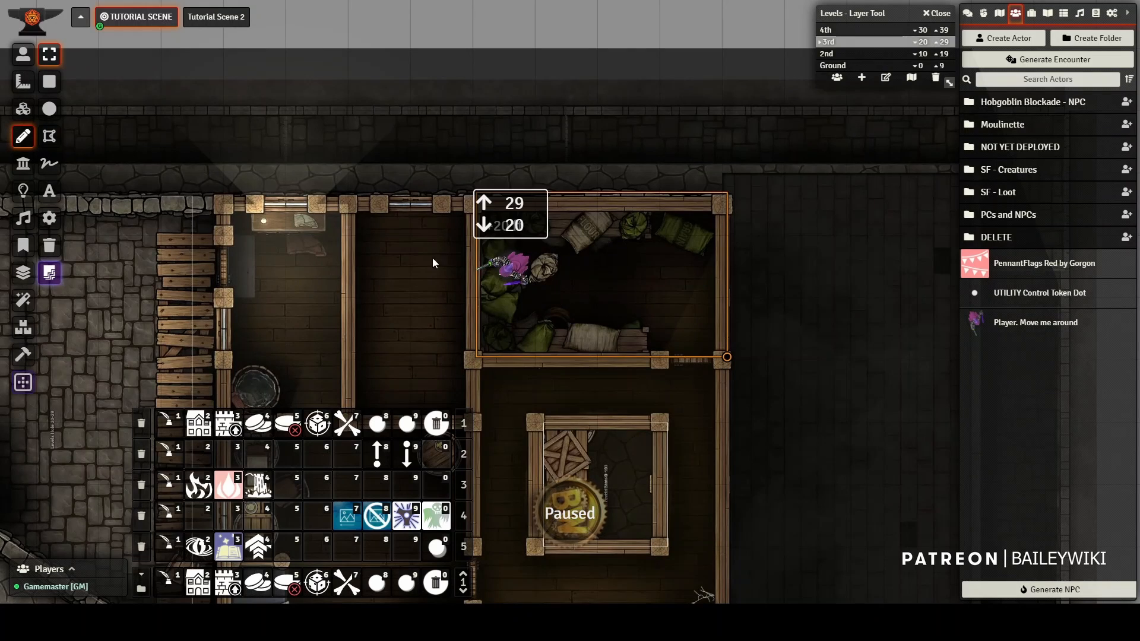
pyautogui.click(23, 55)
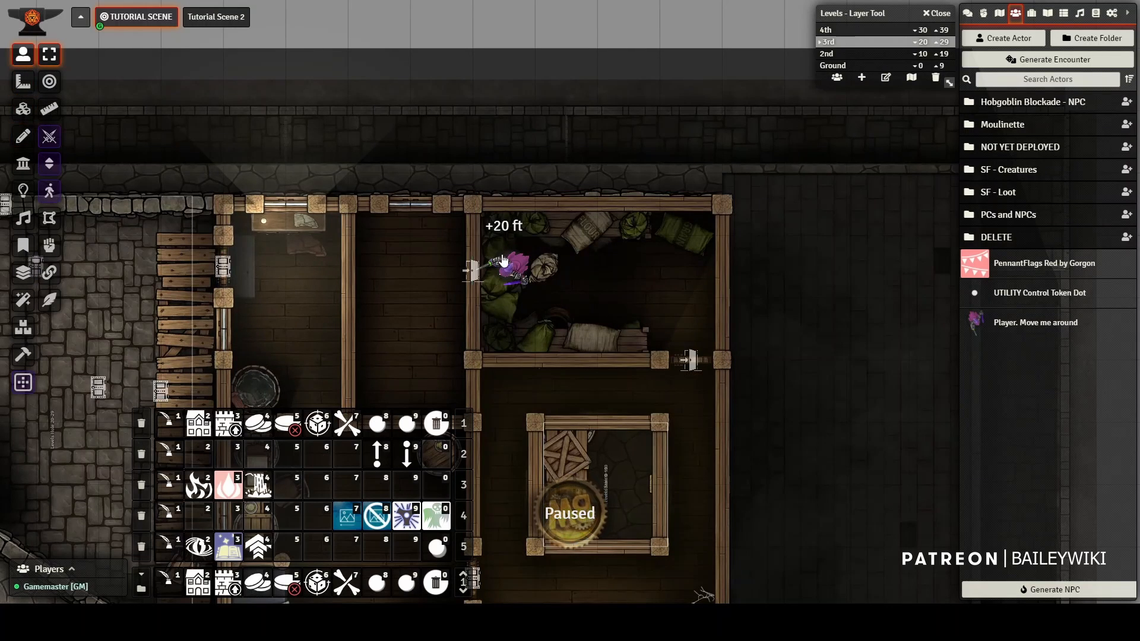
pyautogui.click(500, 274)
pyautogui.scroll(-3, 516, 259)
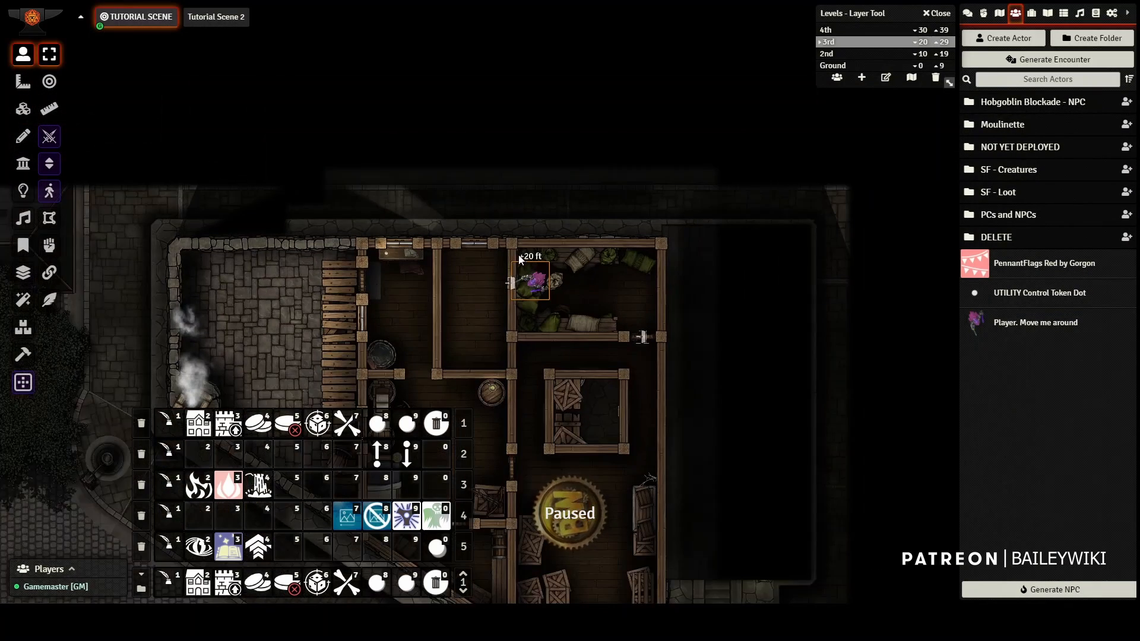
pyautogui.moveTo(536, 280); pyautogui.dragTo(546, 58)
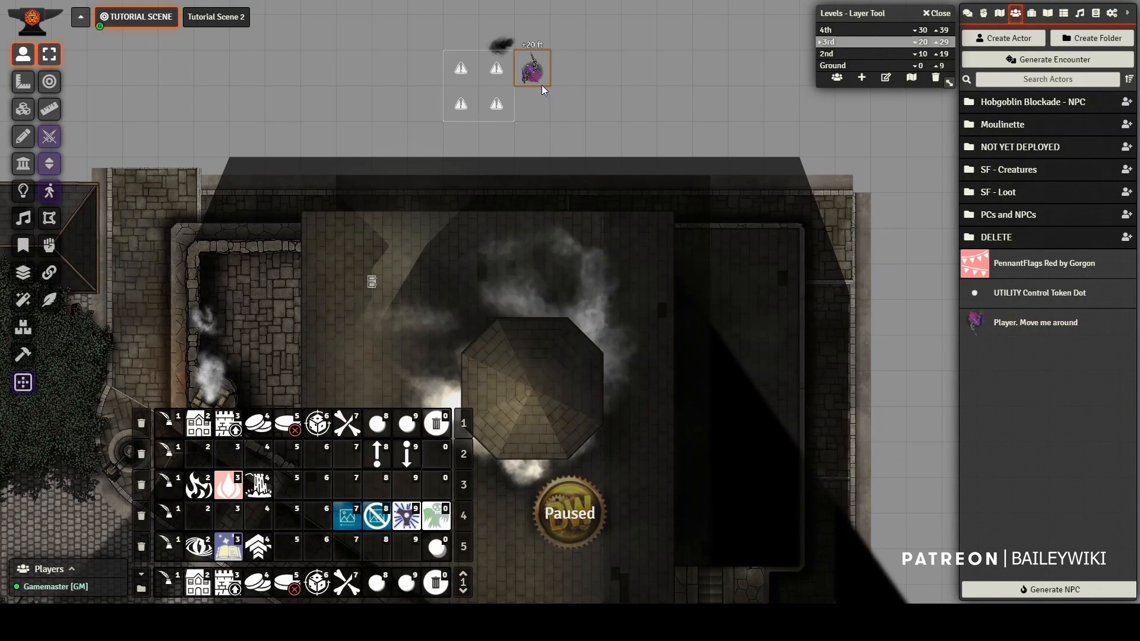
pyautogui.press('Left')
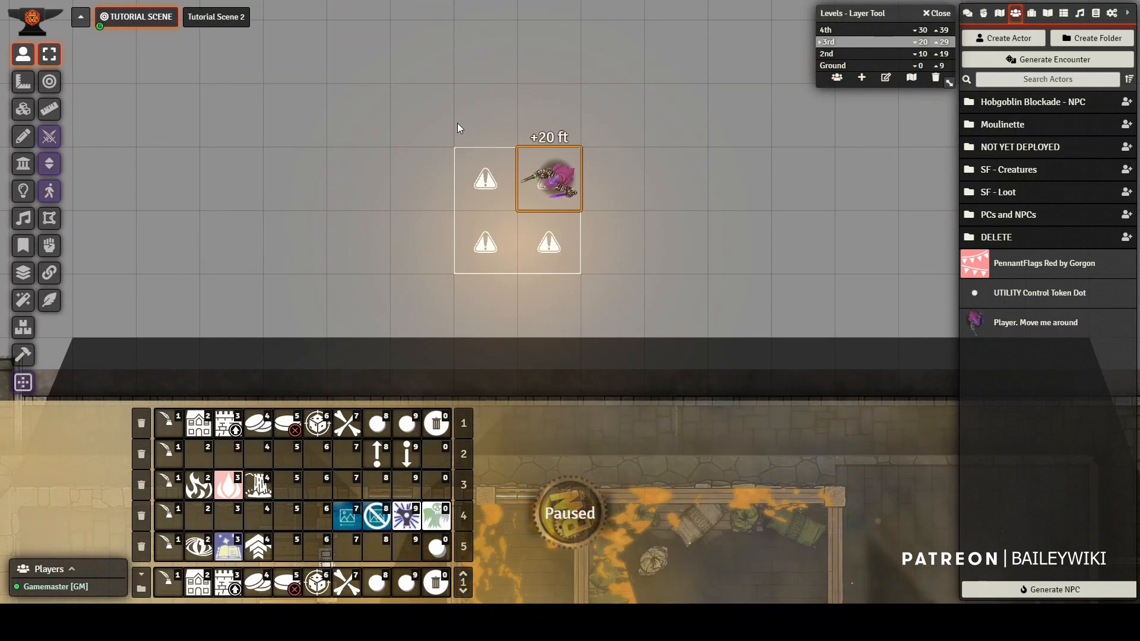
# - Examine the triggered warning tile and the fire, smoke and ember effects across the building's 3rd level
pyautogui.click(24, 113)
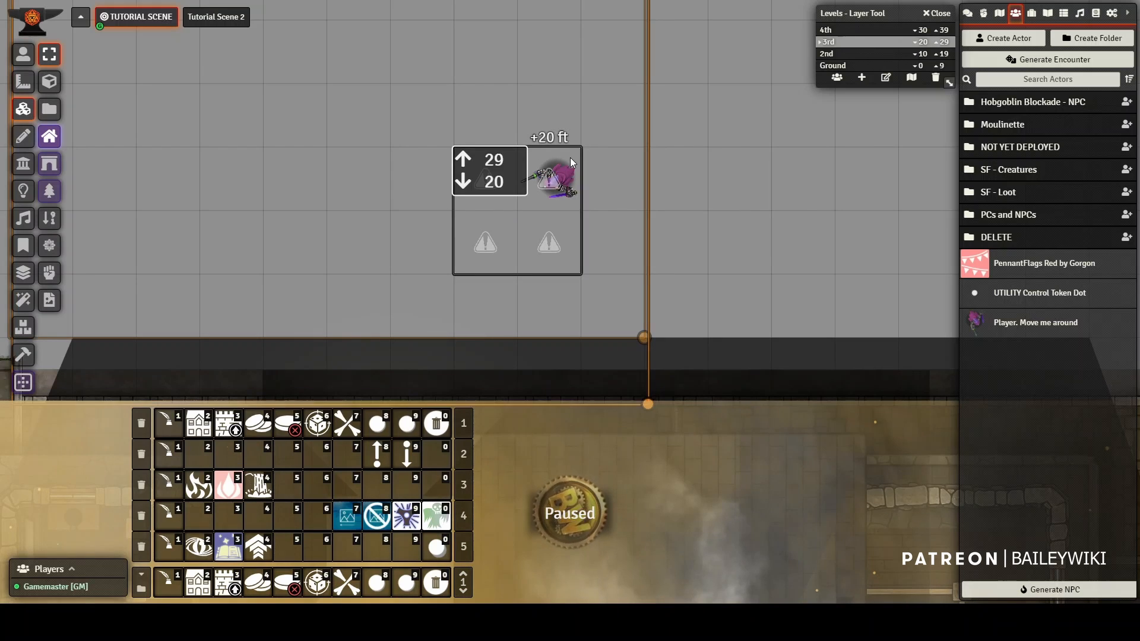
pyautogui.click(23, 55)
pyautogui.scroll(-6, 791, 380)
pyautogui.moveTo(790, 400); pyautogui.dragTo(717, 92)
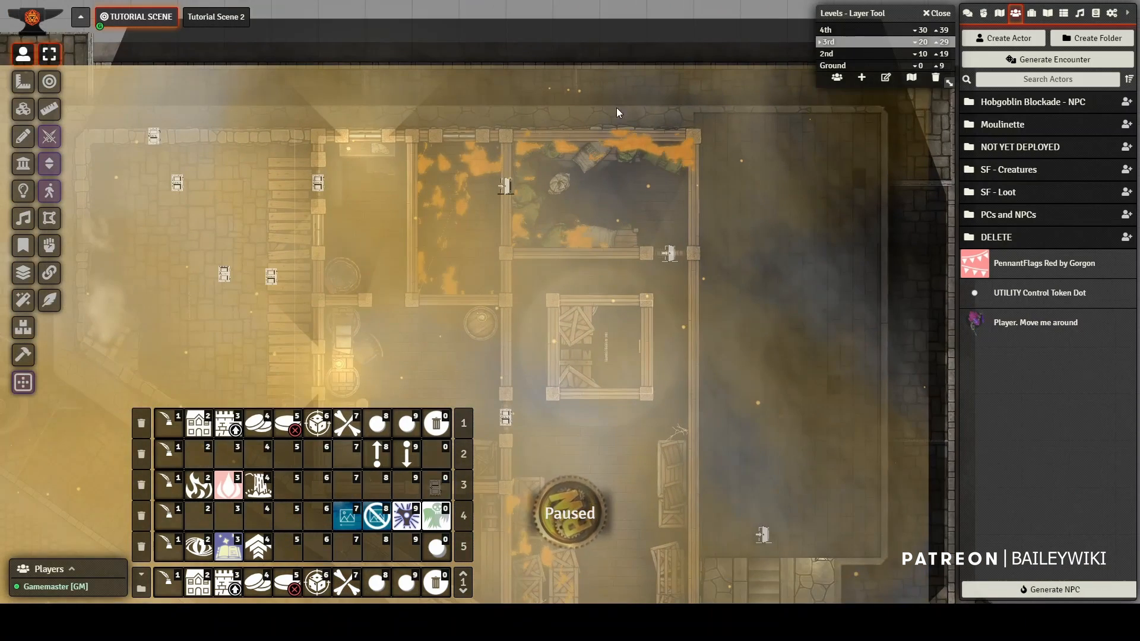
pyautogui.scroll(6, 466, 228)
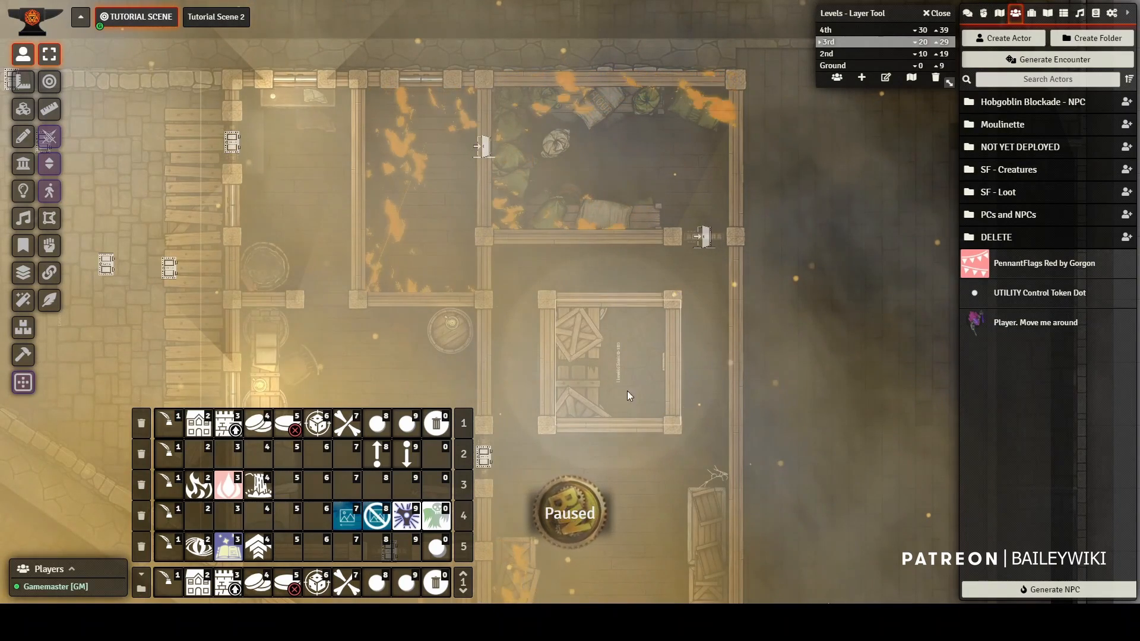
pyautogui.moveTo(644, 433); pyautogui.dragTo(702, 104)
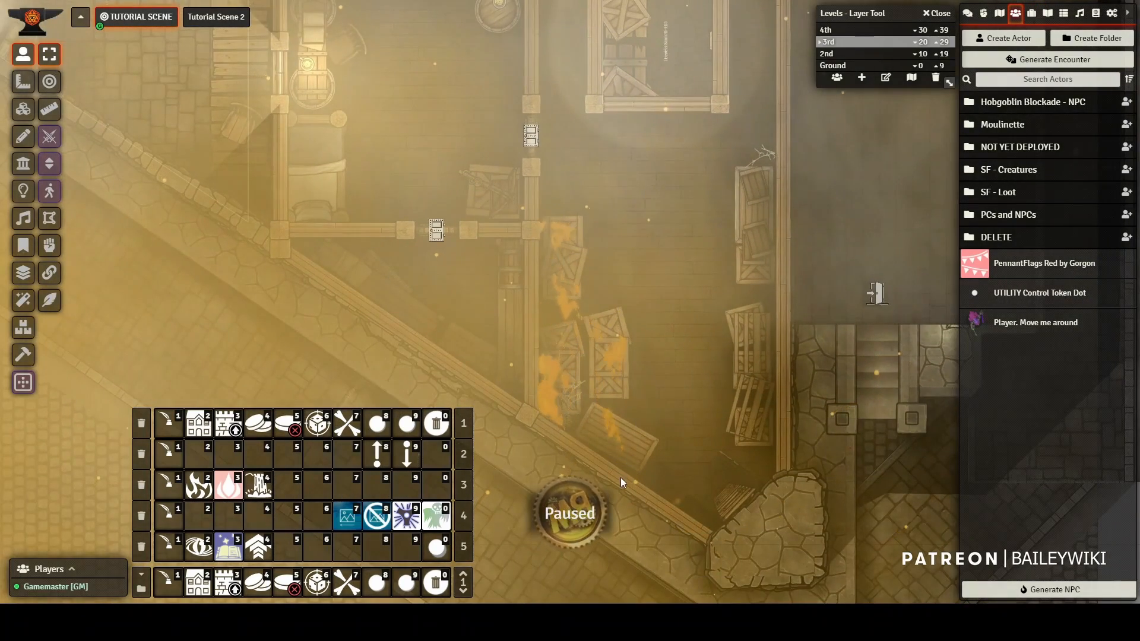
pyautogui.moveTo(641, 412); pyautogui.dragTo(635, 436)
pyautogui.scroll(-2, 654, 276)
pyautogui.scroll(-5, 653, 277)
pyautogui.scroll(4, 654, 195)
pyautogui.scroll(2, 655, 199)
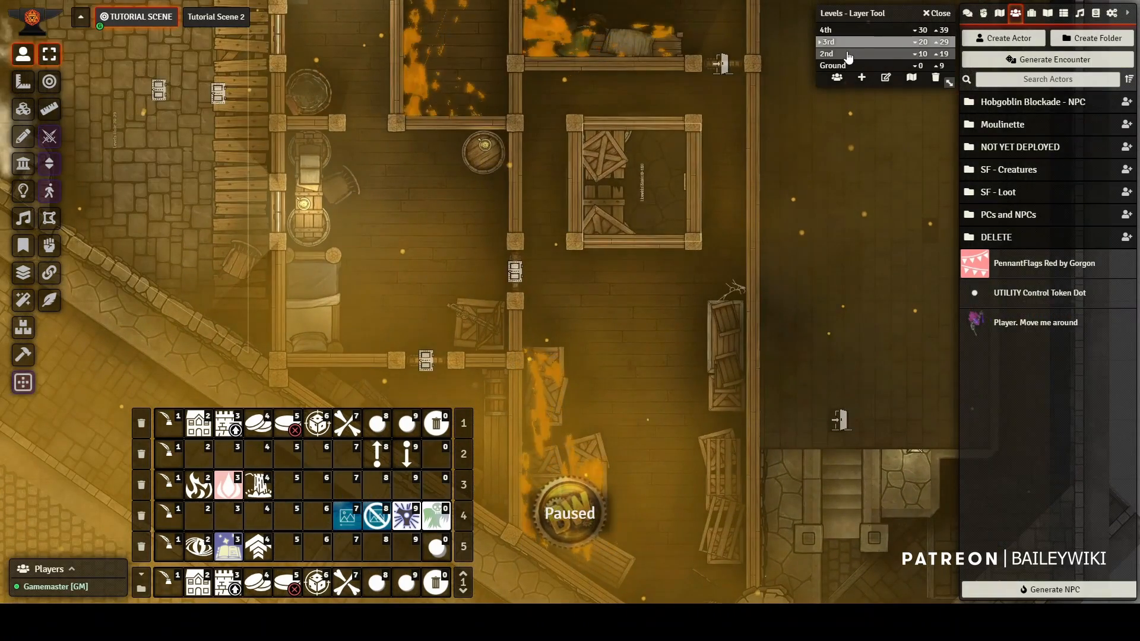
# - Switch to the 2nd and Ground levels to examine the fire effects inside the building and the weather over the street
pyautogui.click(847, 55)
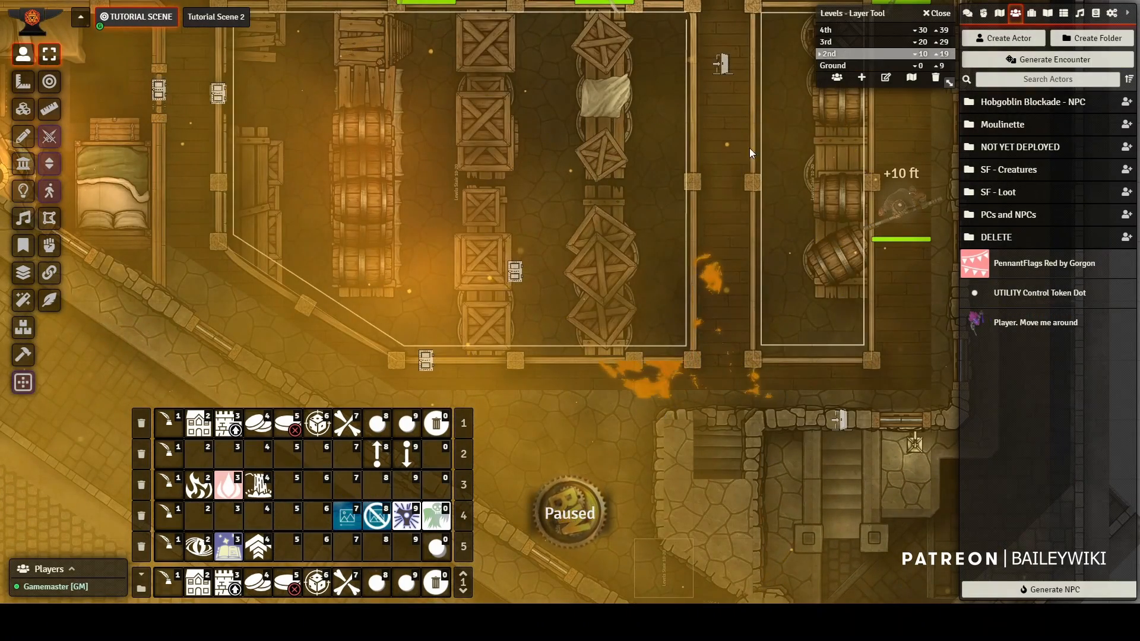
pyautogui.moveTo(749, 147); pyautogui.dragTo(747, 343)
pyautogui.click(849, 66)
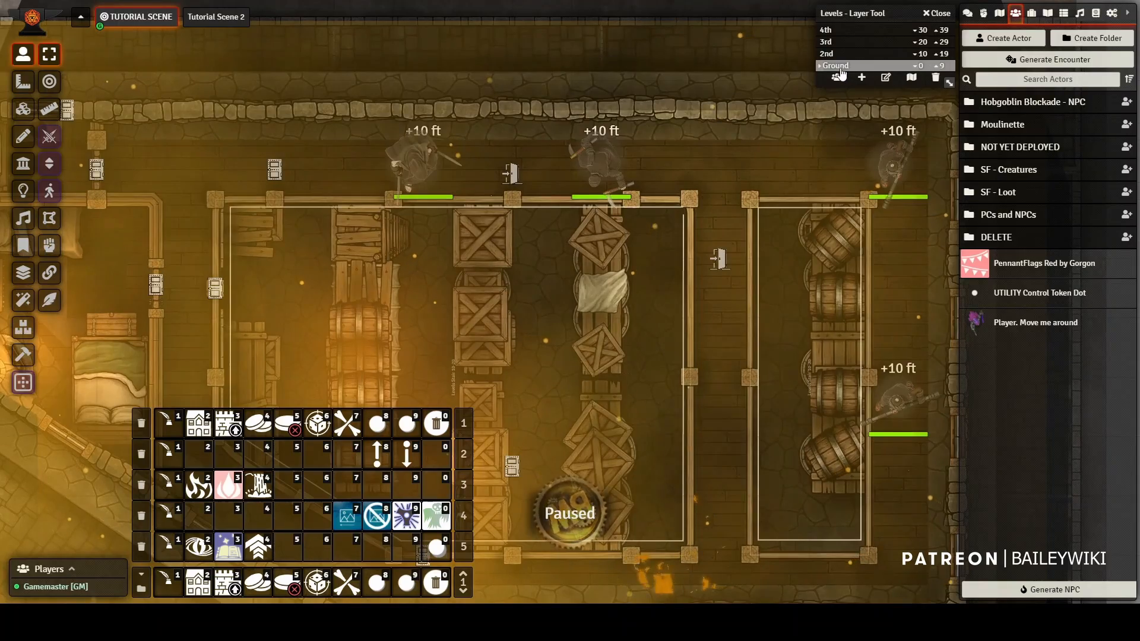
pyautogui.moveTo(667, 381); pyautogui.dragTo(609, 103)
pyautogui.scroll(4, 686, 179)
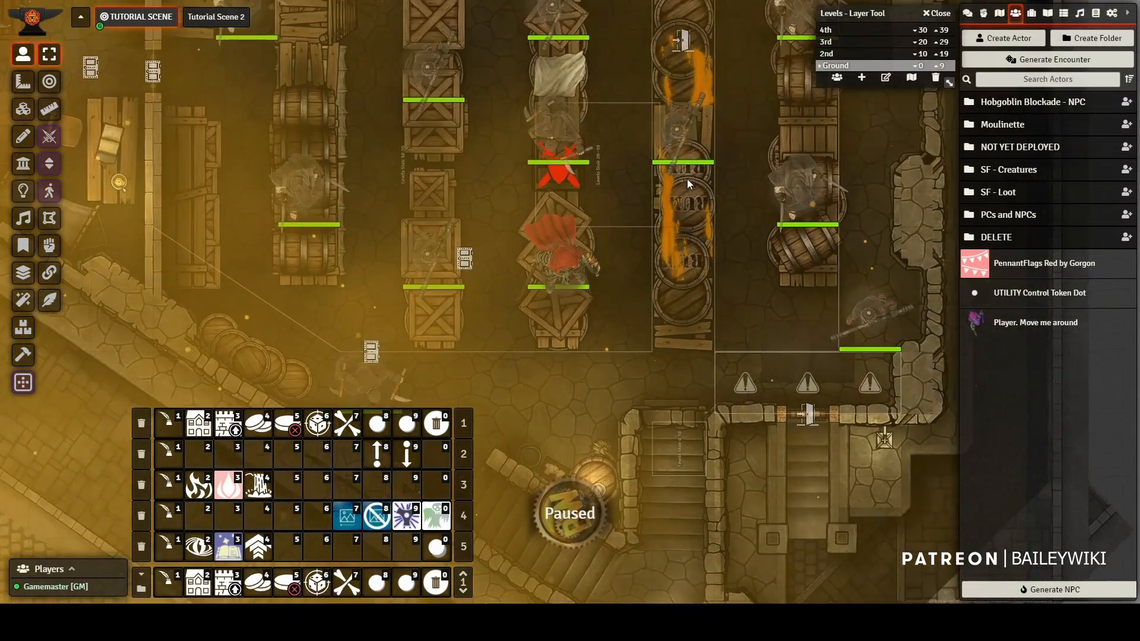
pyautogui.scroll(-5, 698, 89)
pyautogui.scroll(-5, 582, 453)
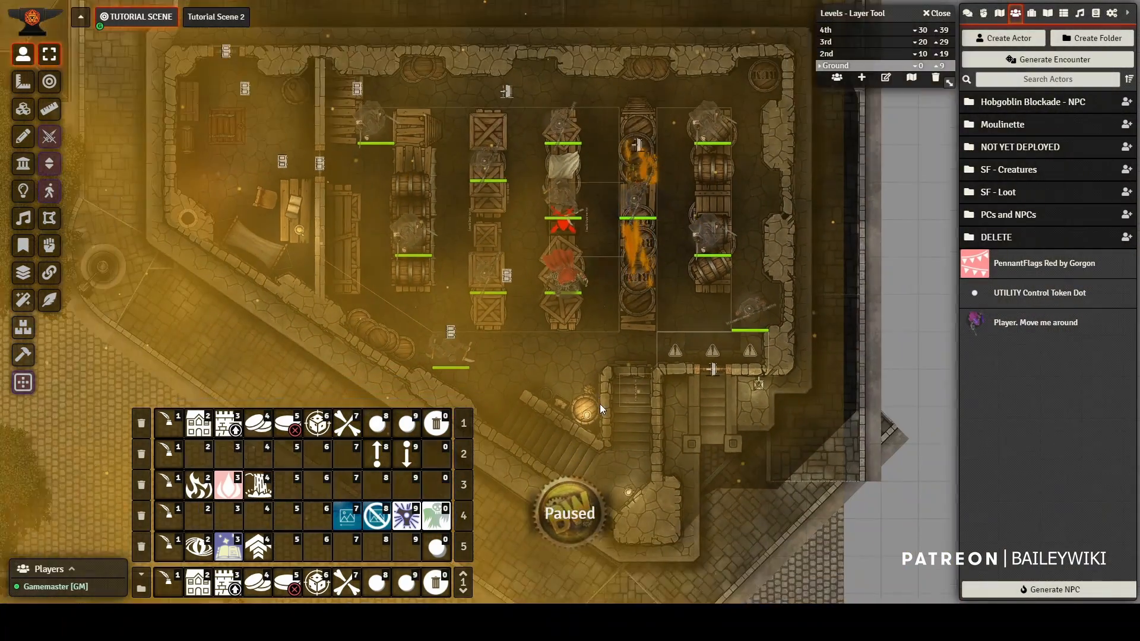
pyautogui.scroll(-4, 662, 319)
pyautogui.moveTo(663, 319); pyautogui.dragTo(739, 122)
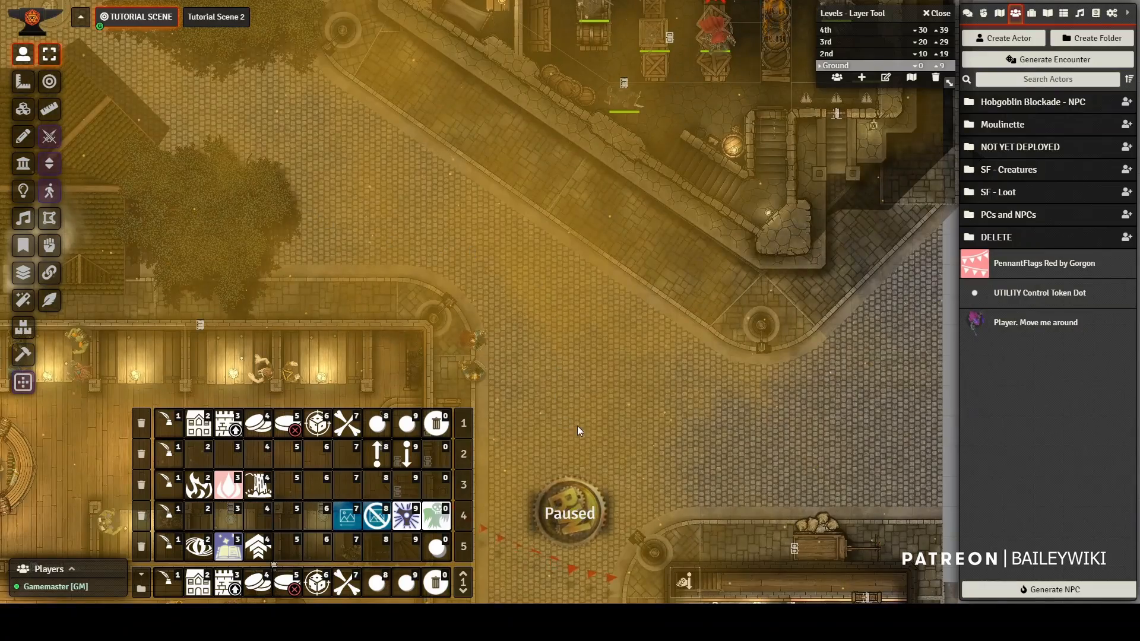
pyautogui.scroll(3, 678, 379)
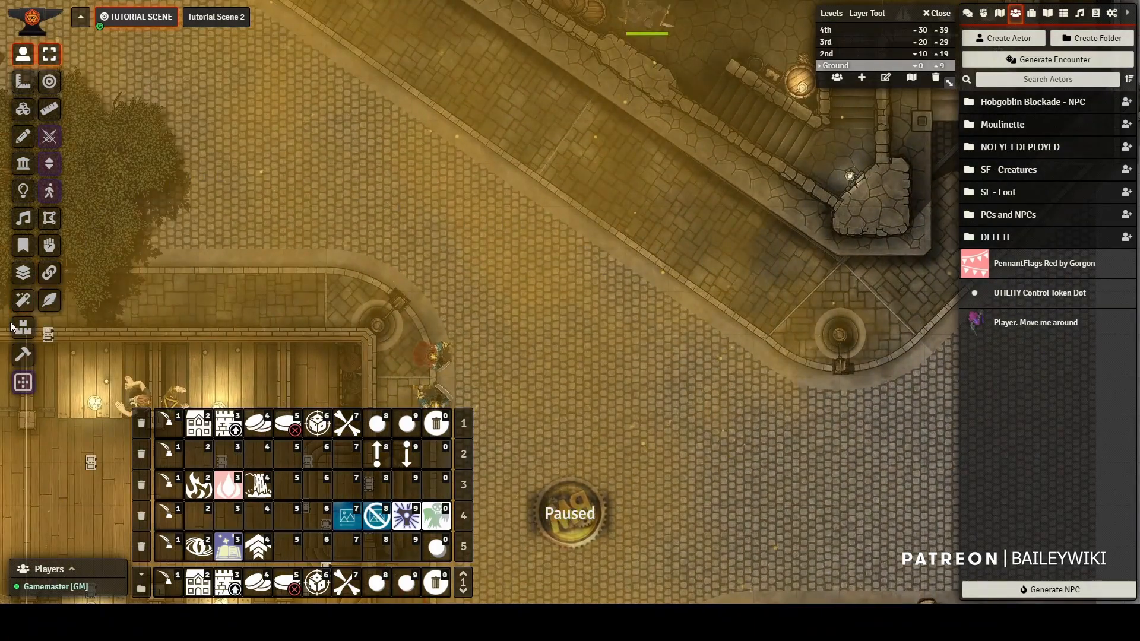
# - Clear the fire and weather effects from the scene, and return to the 3rd level to check the building
pyautogui.click(23, 302)
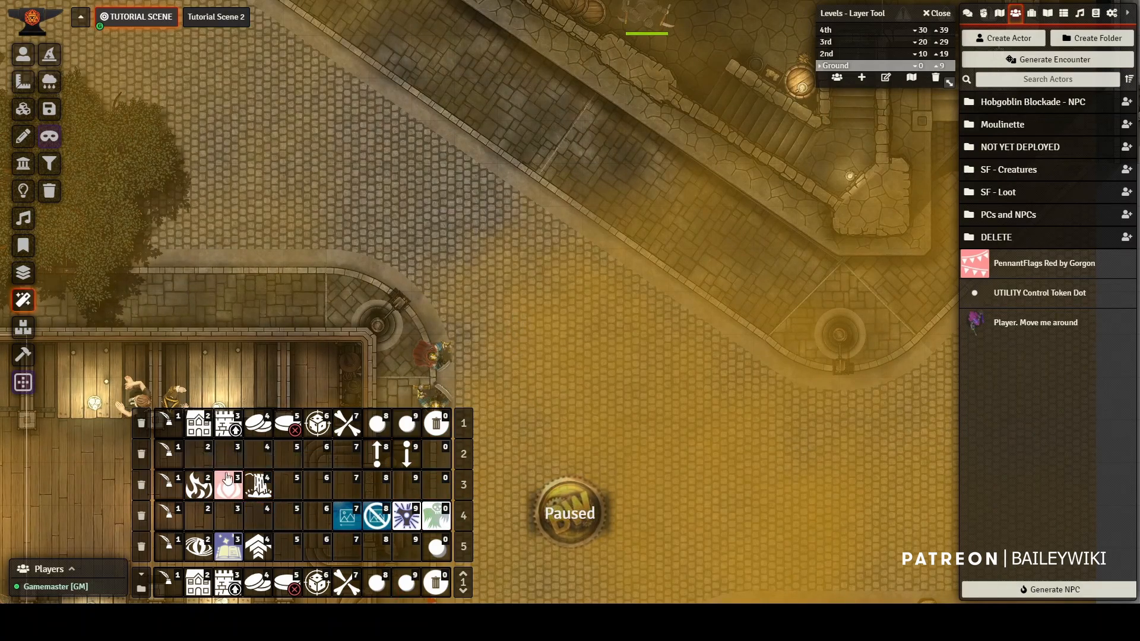
pyautogui.click(464, 583)
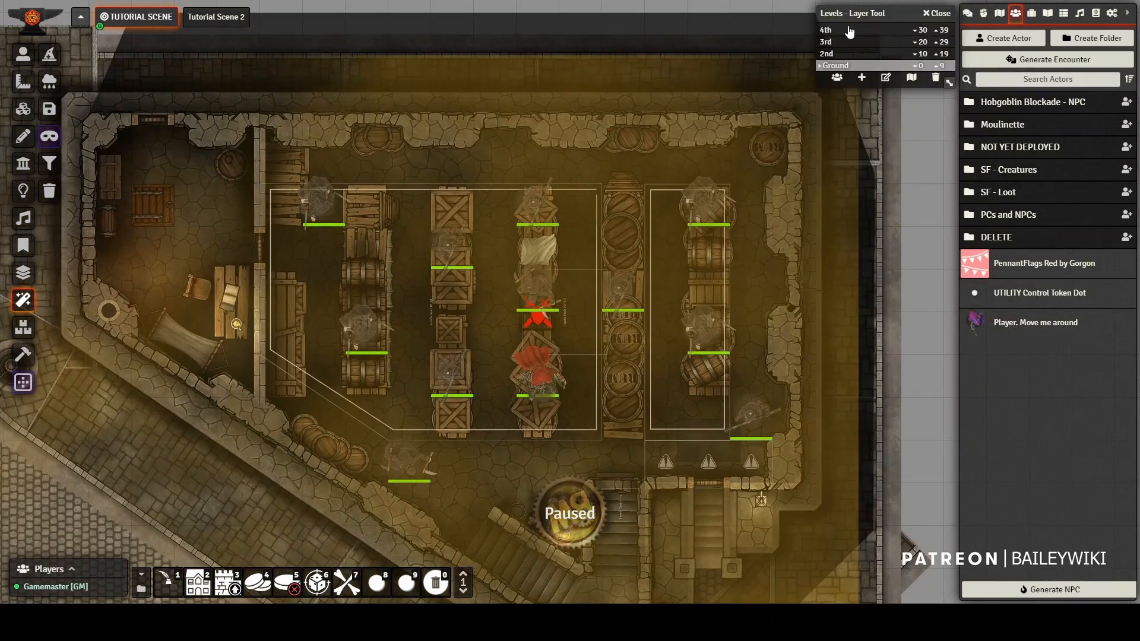
pyautogui.click(834, 45)
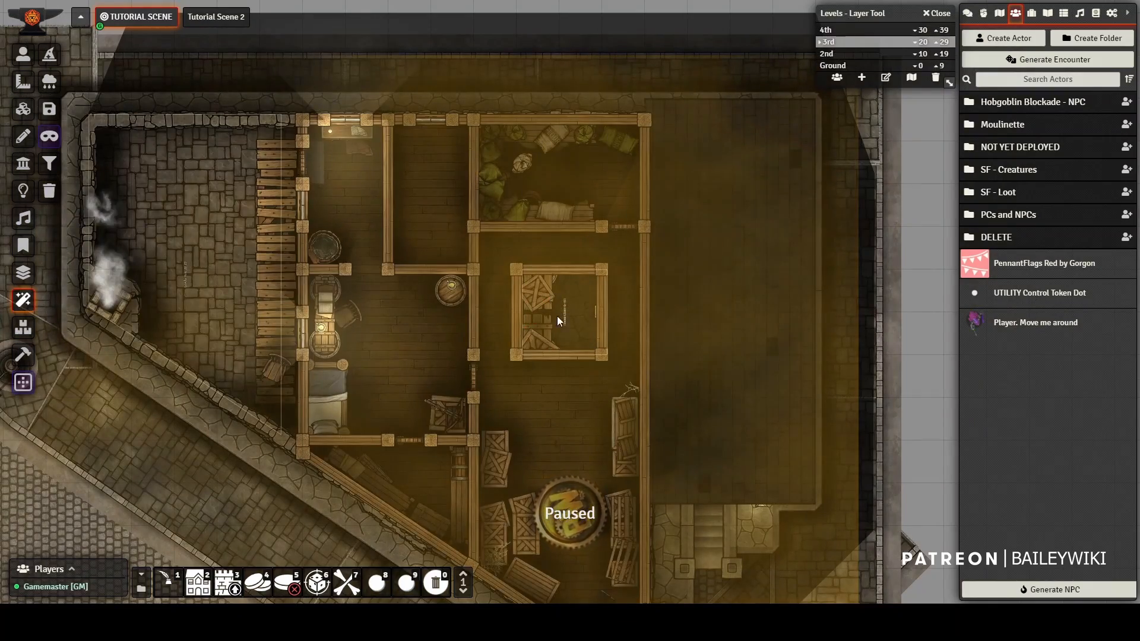
pyautogui.moveTo(505, 415); pyautogui.dragTo(618, 115)
pyautogui.scroll(-5, 550, 285)
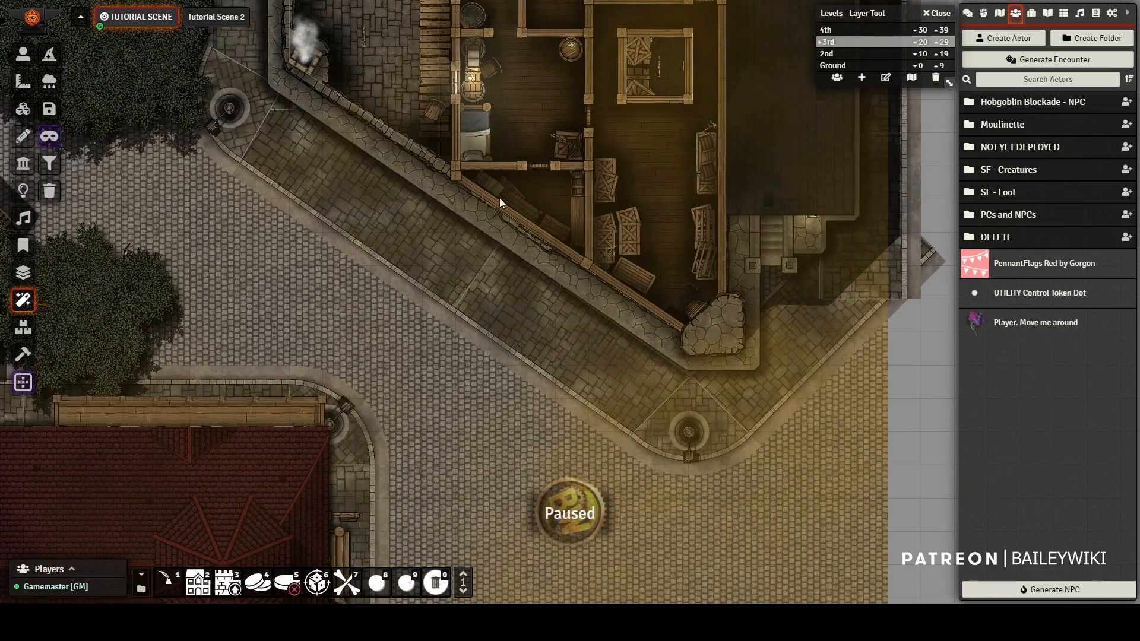
pyautogui.moveTo(500, 197); pyautogui.dragTo(424, 370)
pyautogui.scroll(4, 455, 379)
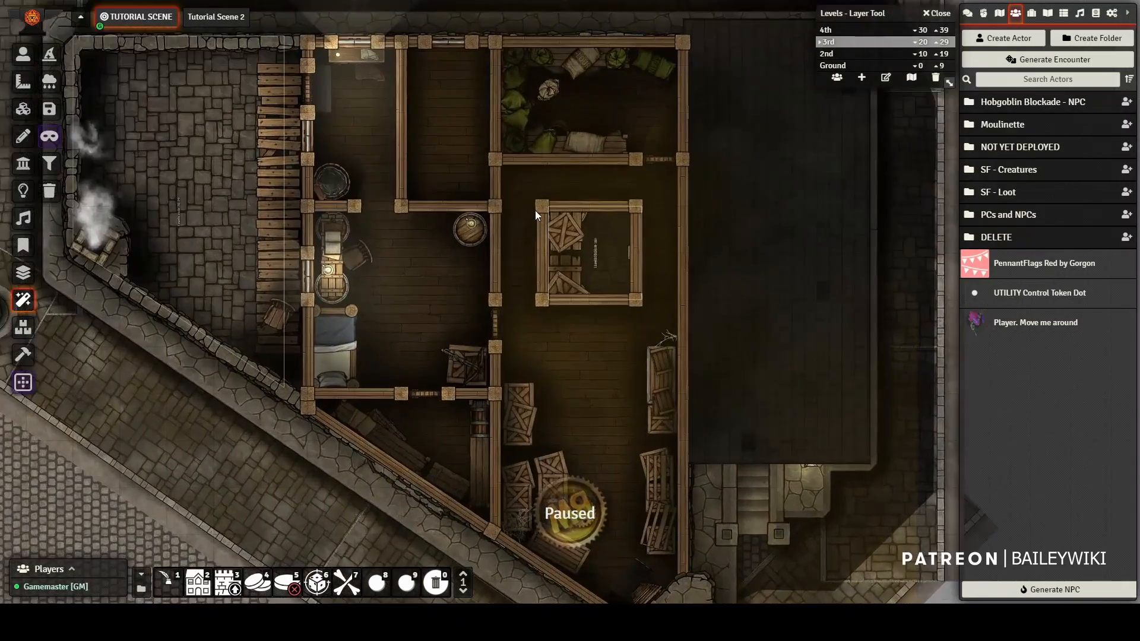
# - Go to the room with the staff on the Ground level, and hide the overhead tiles for tile editing
pyautogui.scroll(4, 535, 210)
pyautogui.moveTo(393, 59); pyautogui.dragTo(426, 448)
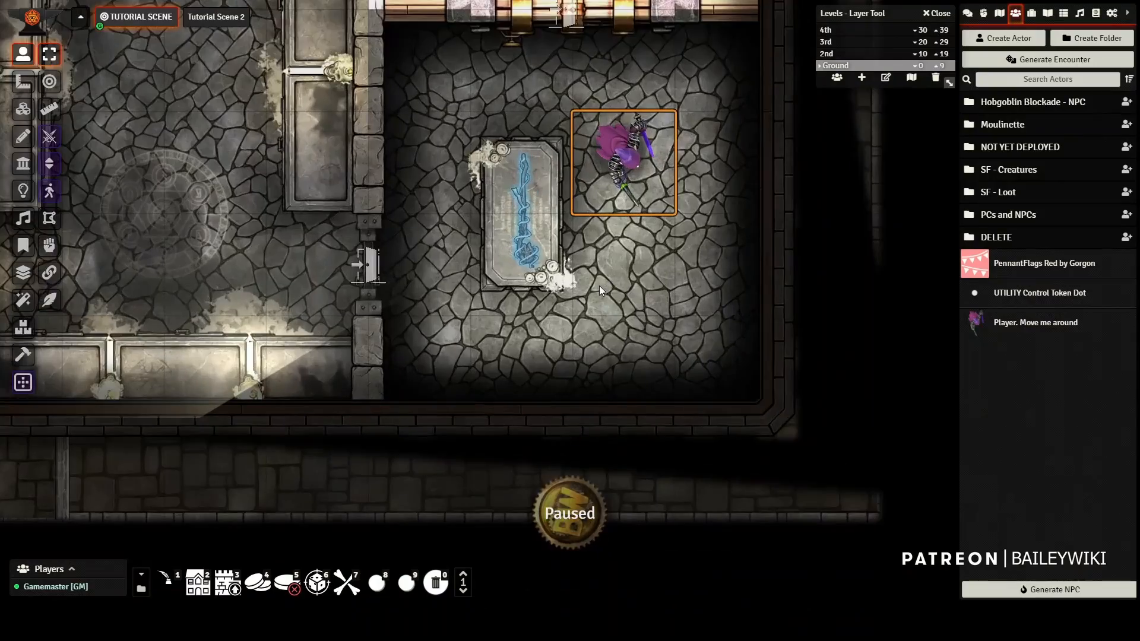
pyautogui.scroll(1, 597, 279)
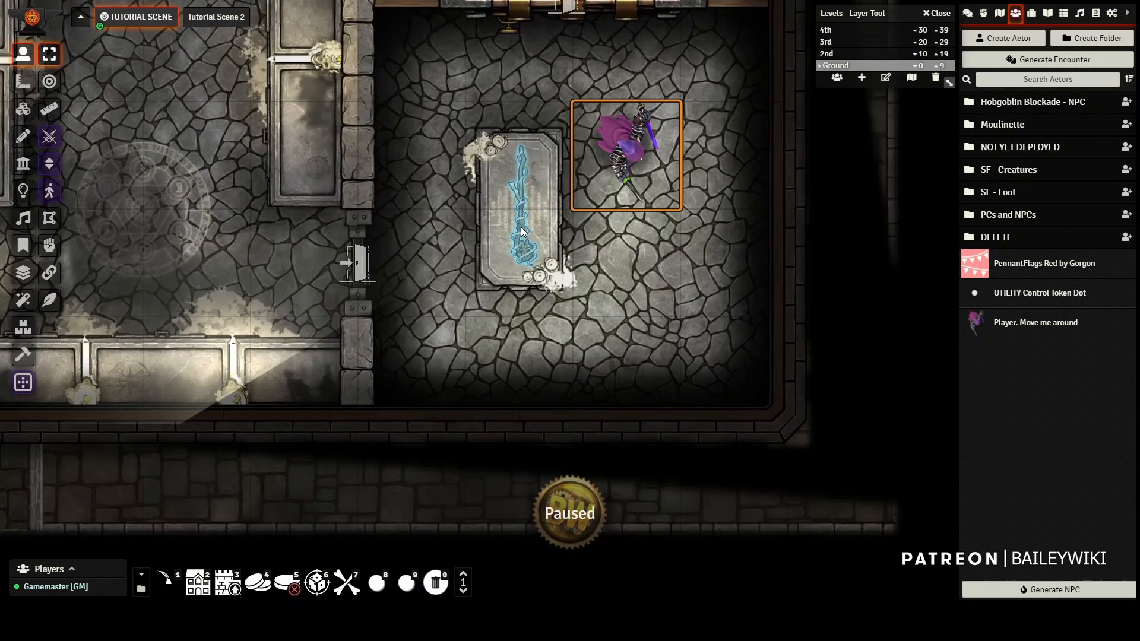
pyautogui.click(23, 109)
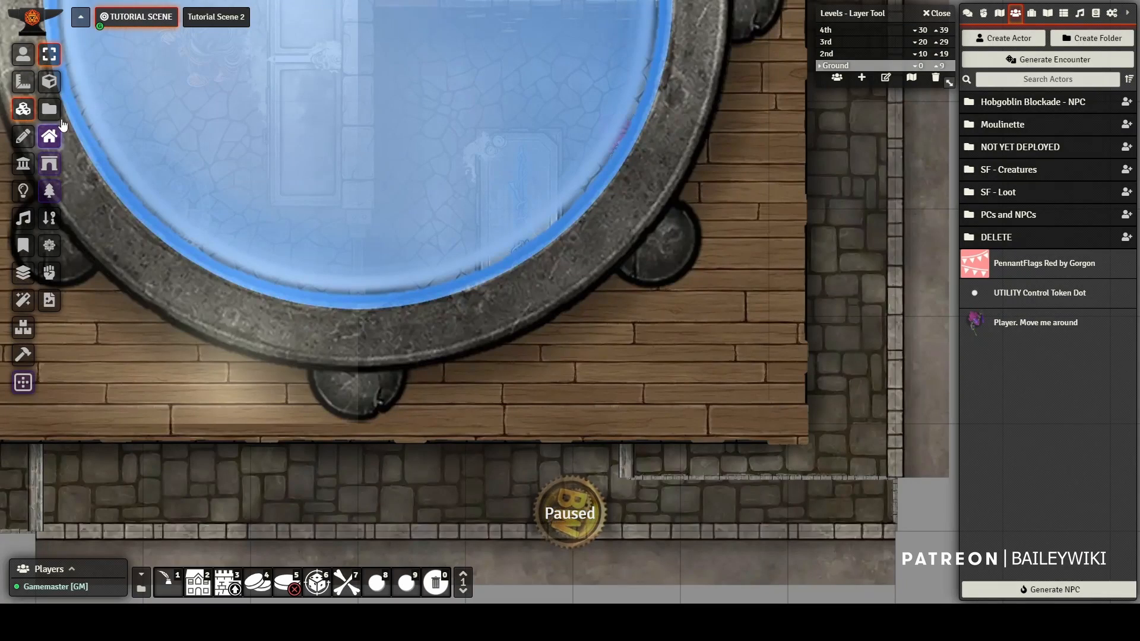
pyautogui.click(49, 137)
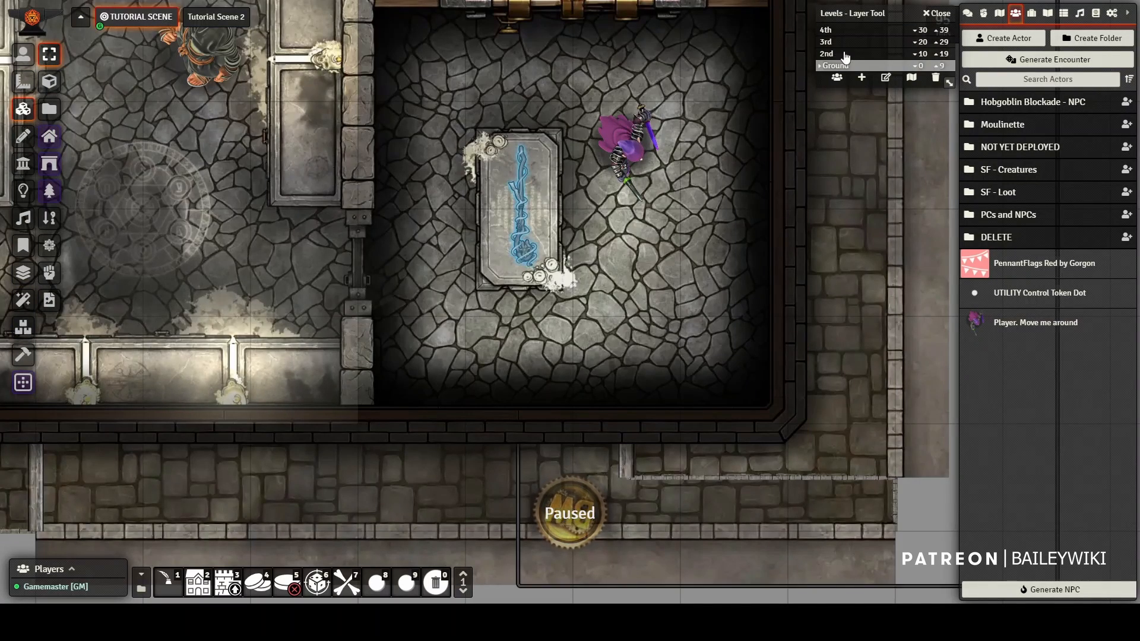
pyautogui.click(525, 222)
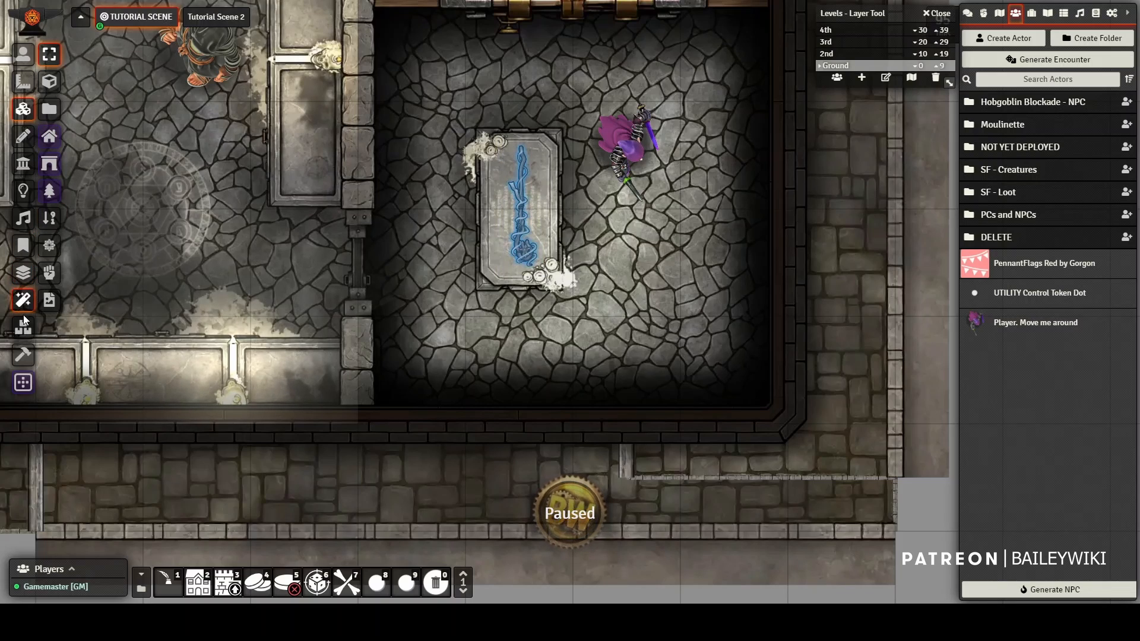
# - Search Moulinette's tile assets from all creators for "staff" and browse the matching artwork
pyautogui.click(25, 360)
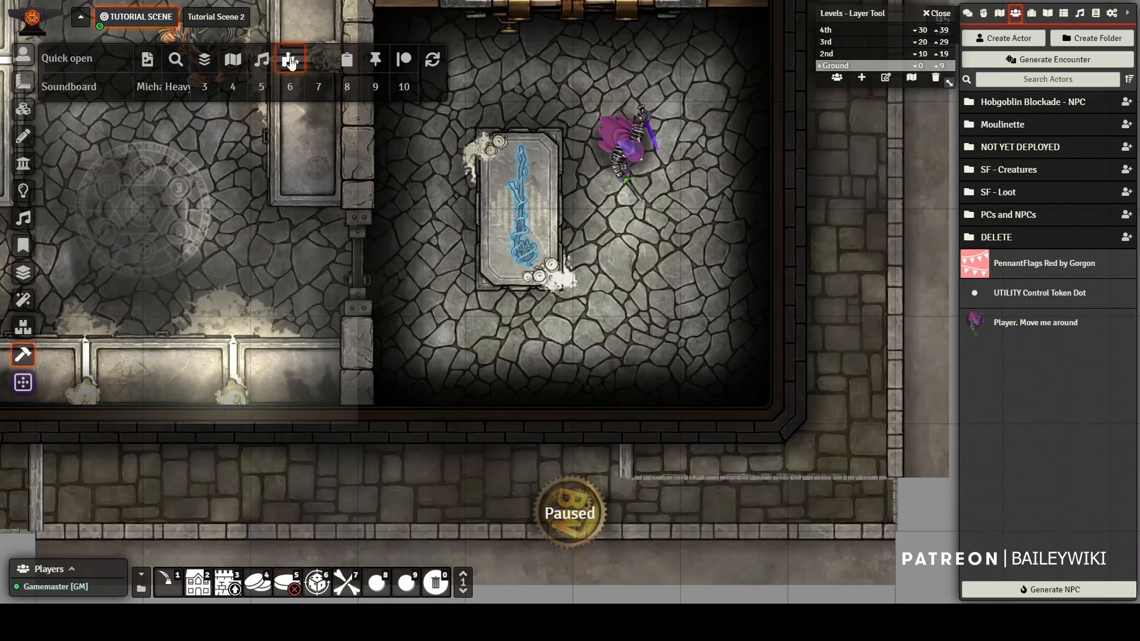
pyautogui.click(290, 59)
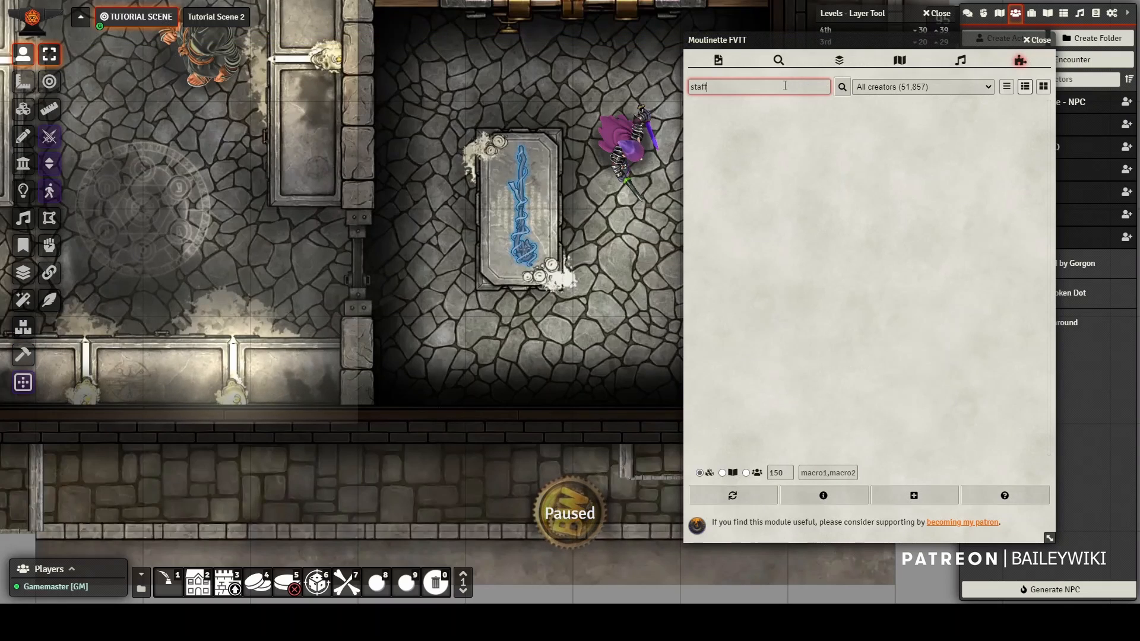
pyautogui.write('staff')
pyautogui.press('Return')
pyautogui.scroll(-3, 799, 222)
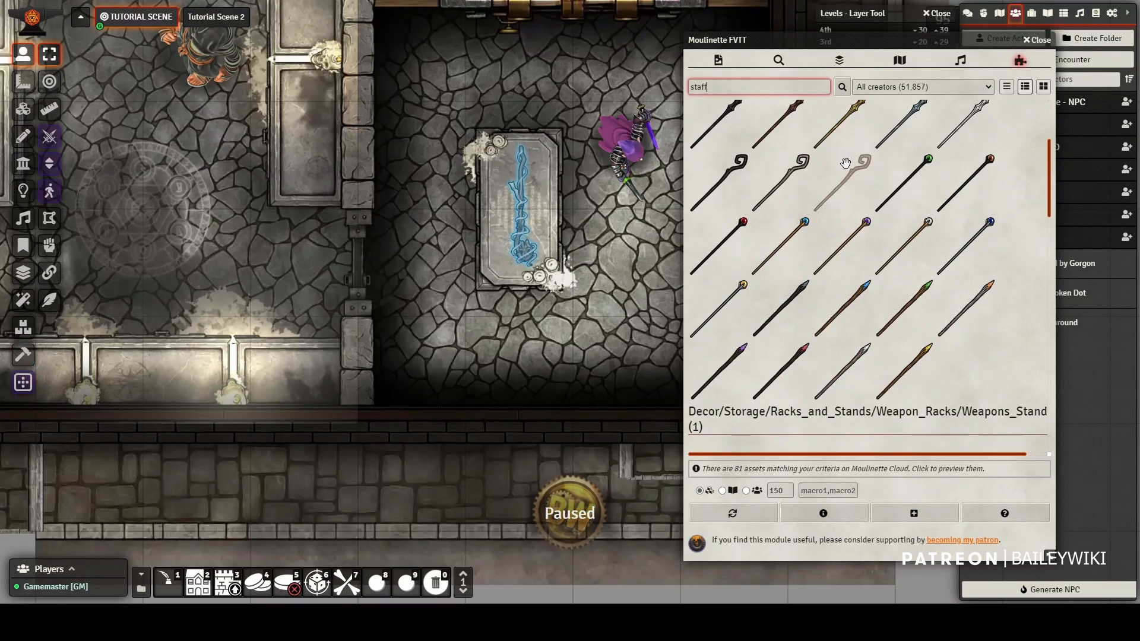
pyautogui.scroll(-7, 805, 187)
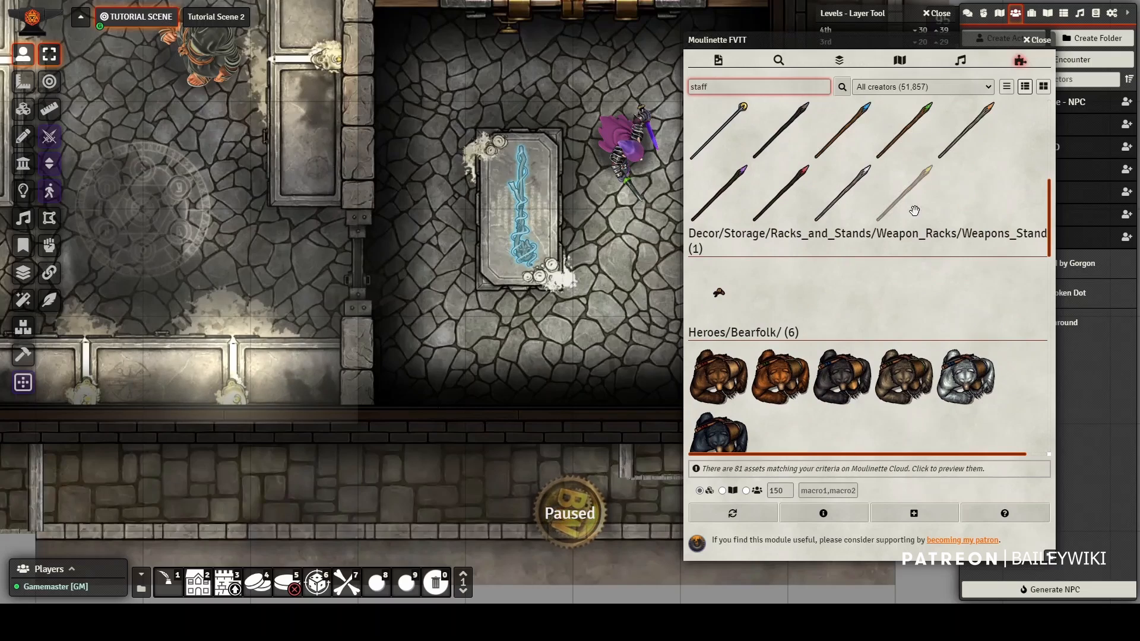
pyautogui.scroll(-5, 899, 249)
pyautogui.scroll(15, 1030, 170)
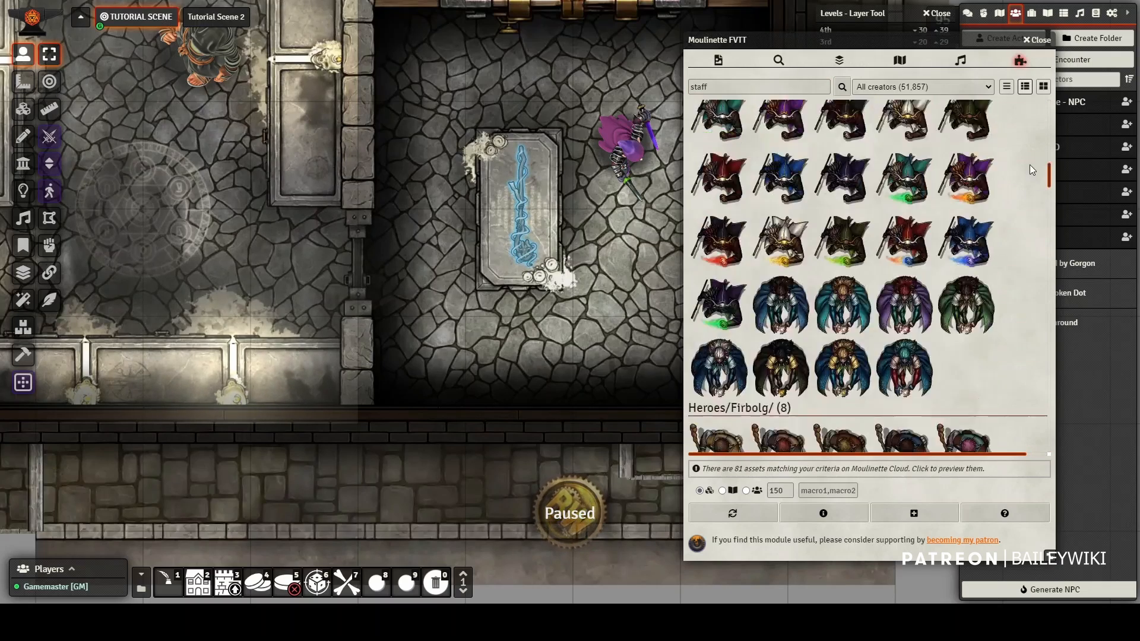
pyautogui.scroll(1, 1027, 116)
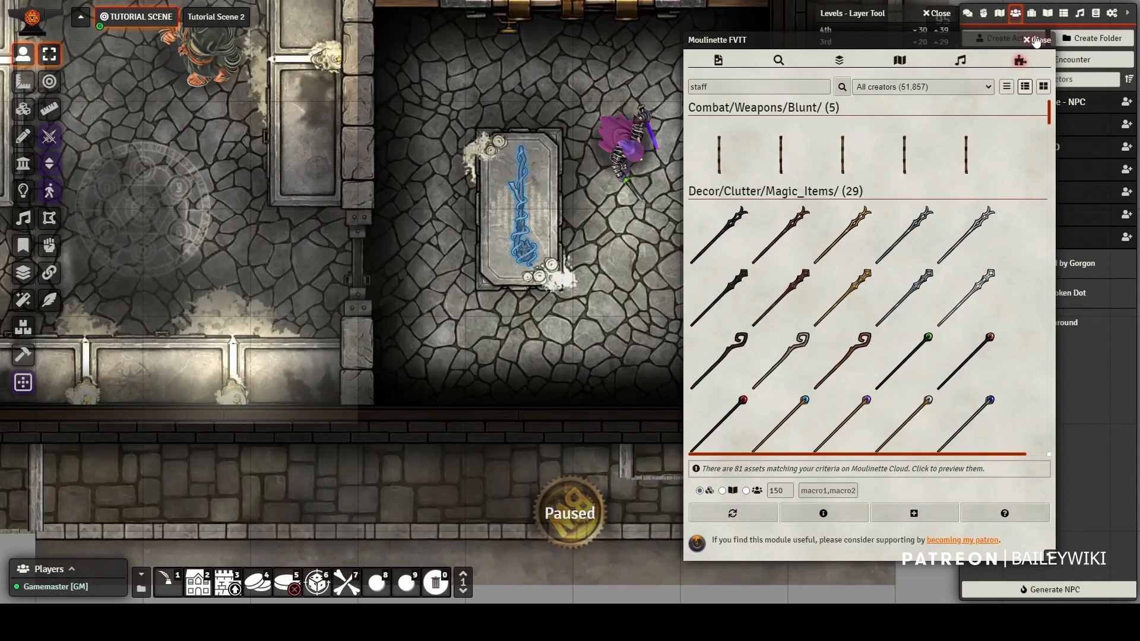
pyautogui.click(1038, 40)
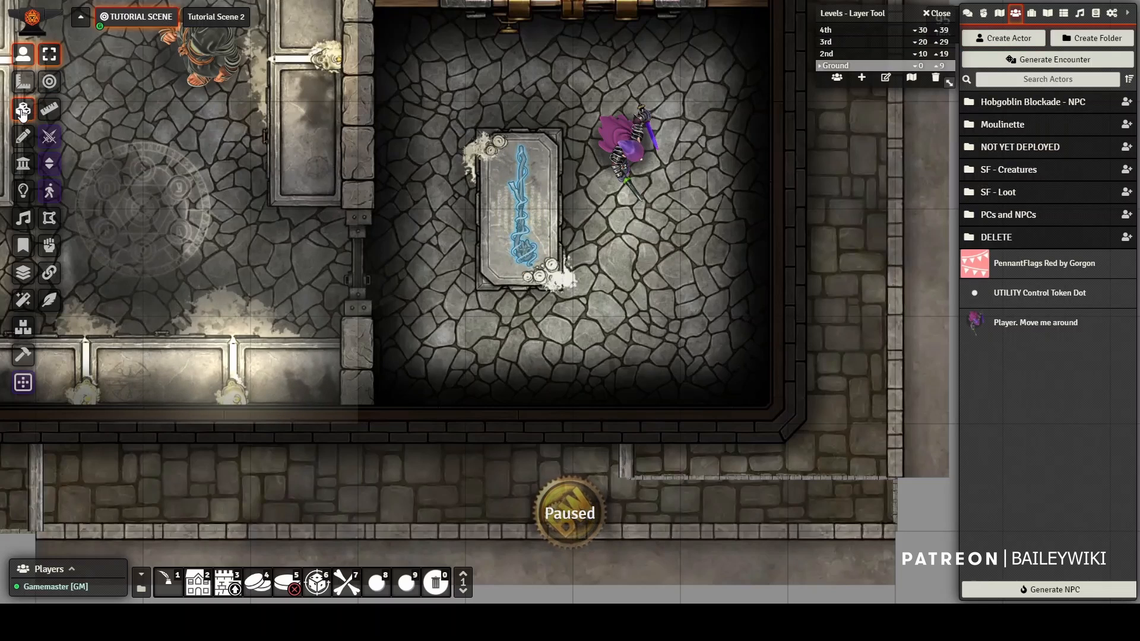
# - Open the staff tile's trigger settings, and set its Add Item action to give the Staff of the Magi to the triggering token
pyautogui.scroll(3, 520, 208)
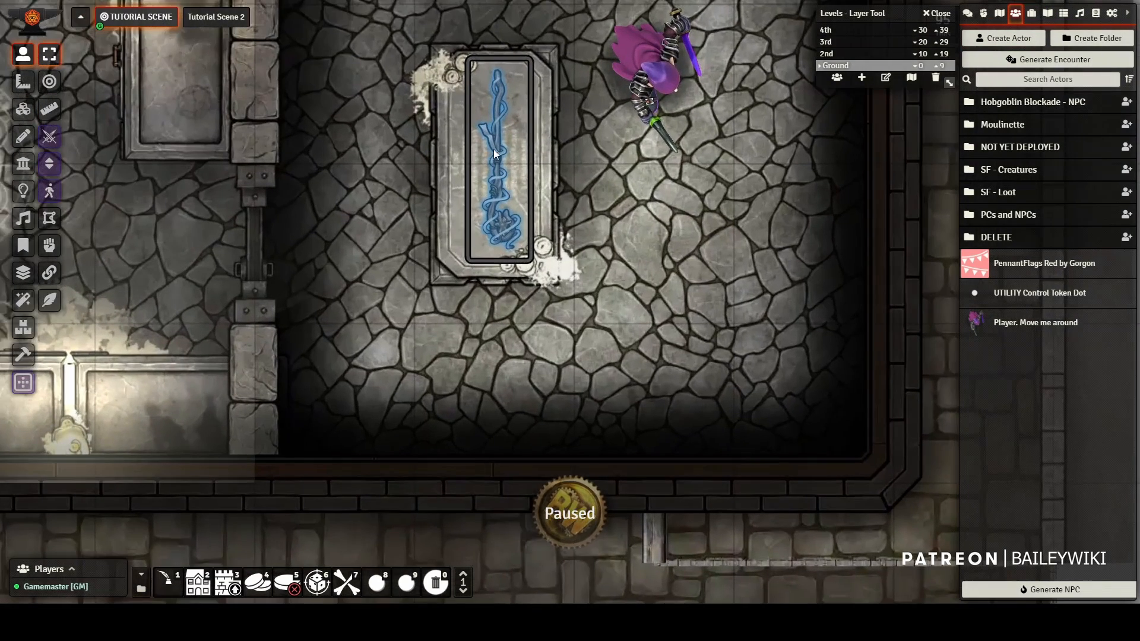
pyautogui.moveTo(486, 145); pyautogui.dragTo(549, 240)
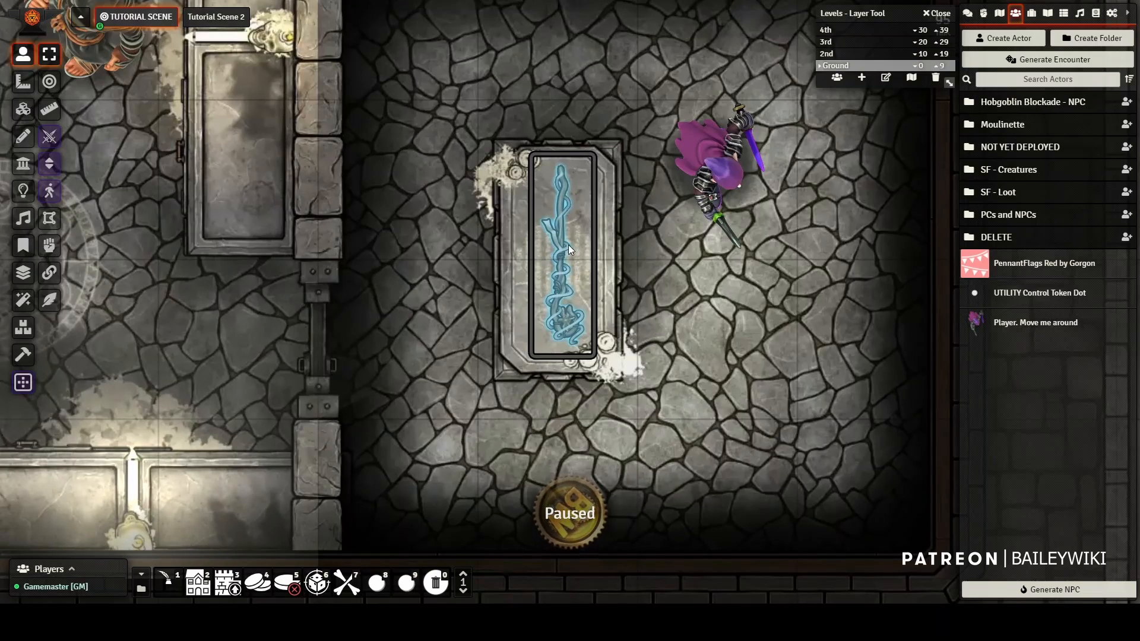
pyautogui.hotkey('shift', 't')
pyautogui.doubleClick(565, 248)
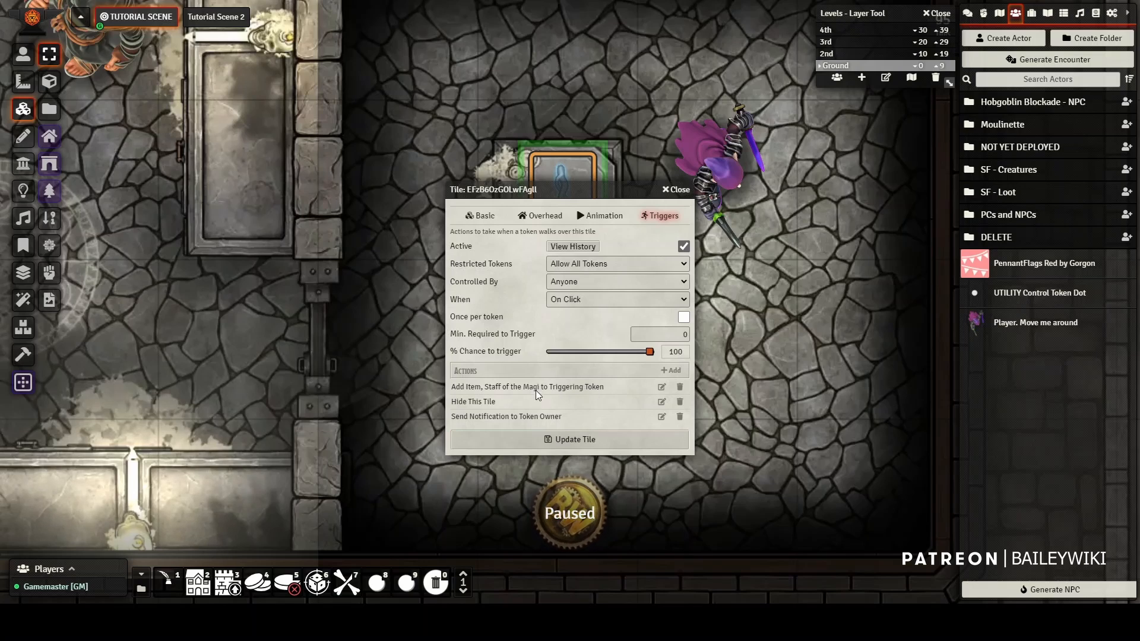
pyautogui.click(662, 388)
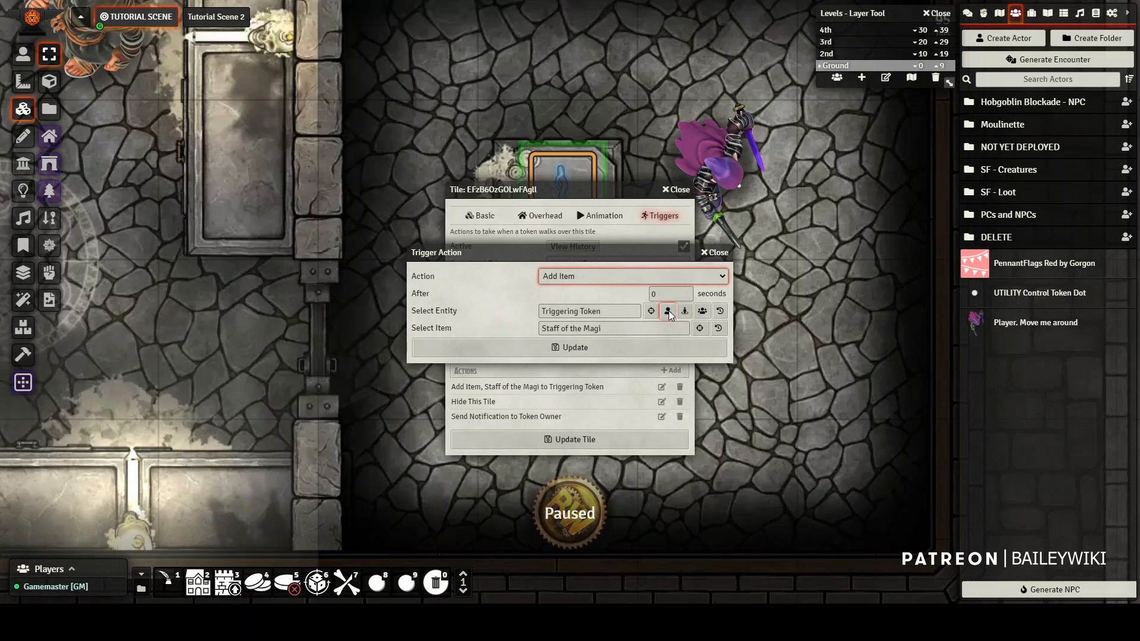
pyautogui.click(698, 330)
pyautogui.click(1031, 12)
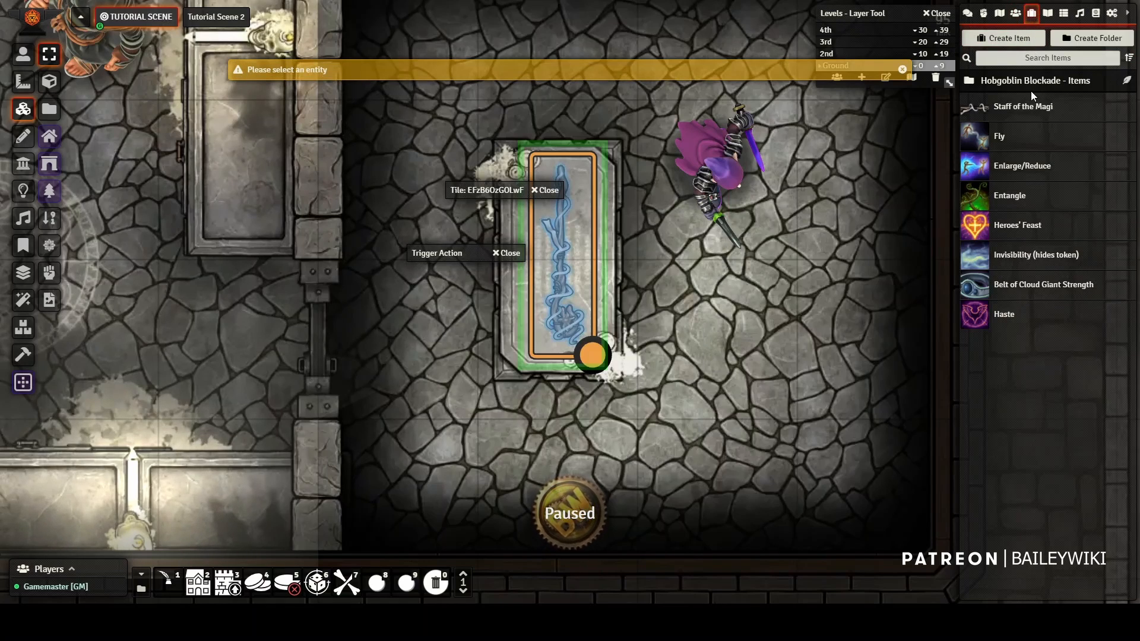
pyautogui.click(1022, 108)
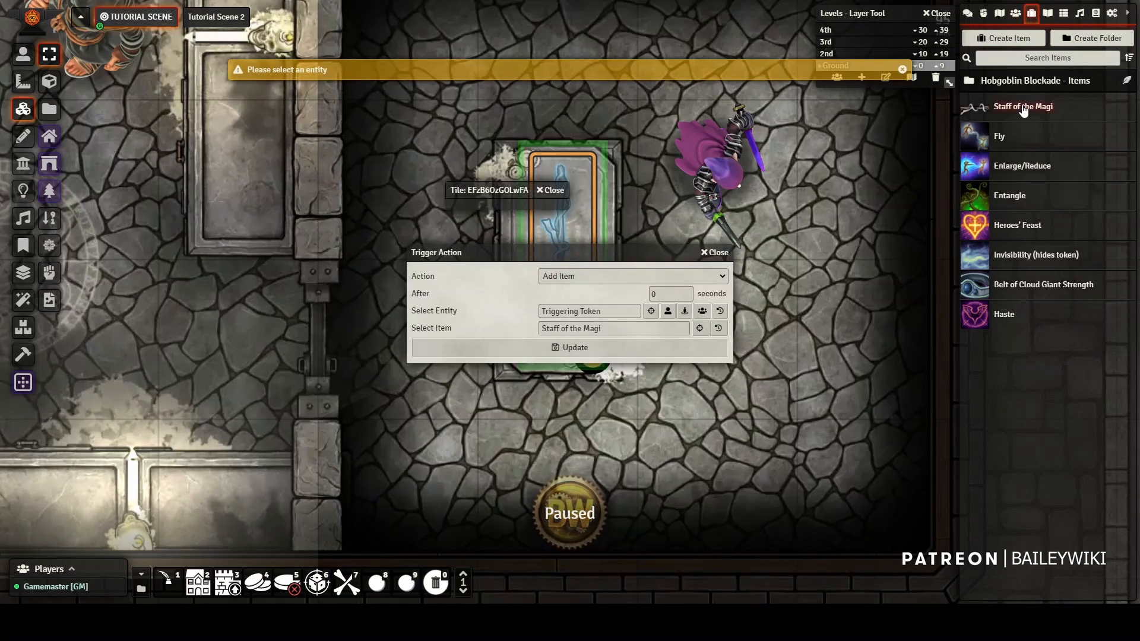
pyautogui.click(603, 344)
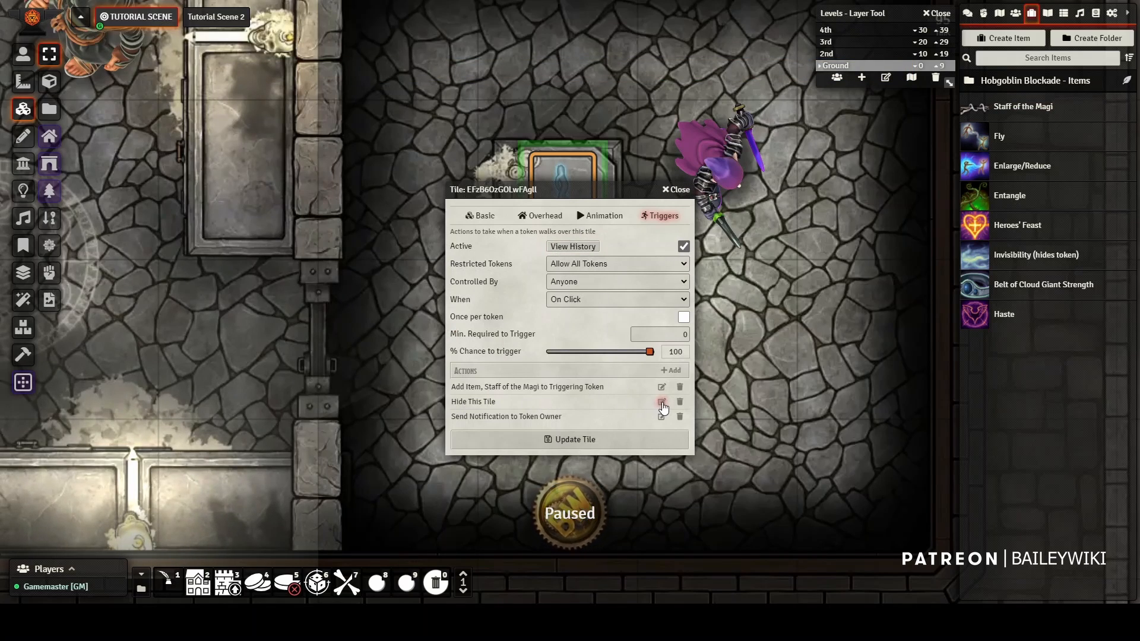
# - Move the tile settings clear of the staff, and examine the Once per token option and the Send Notification action
pyautogui.moveTo(612, 191); pyautogui.dragTo(294, 155)
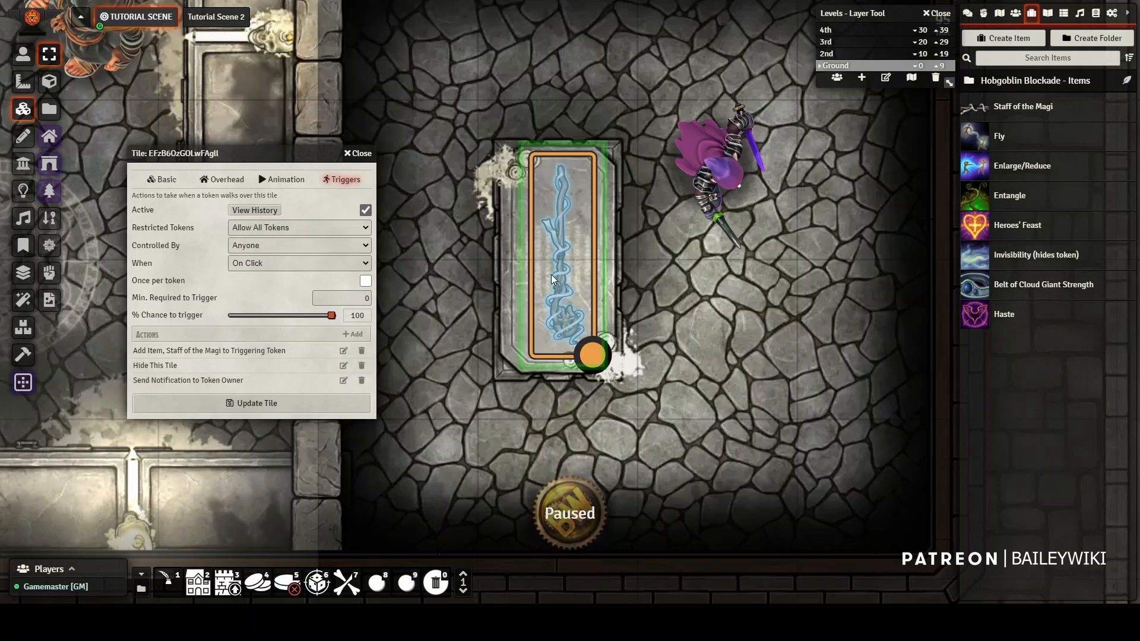
pyautogui.click(364, 282)
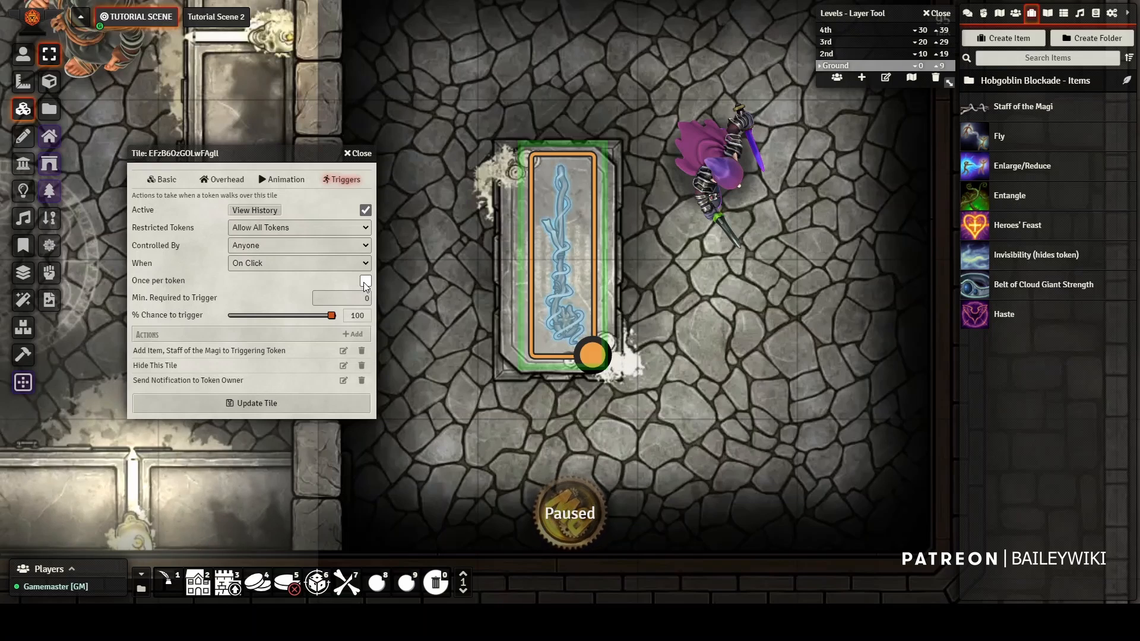
pyautogui.click(343, 382)
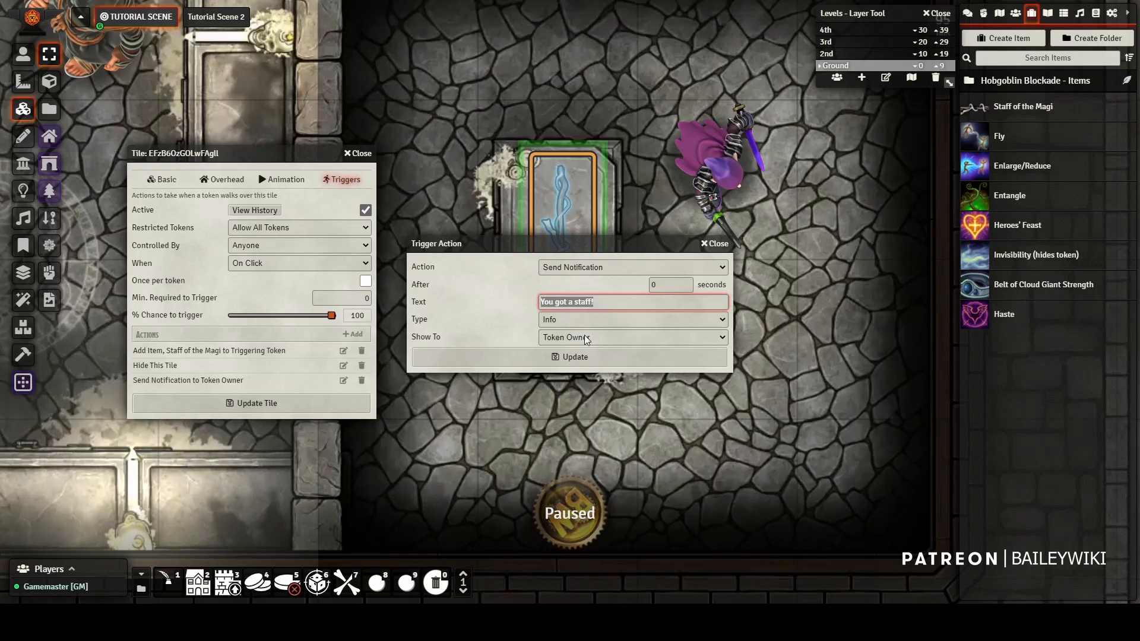
pyautogui.click(715, 243)
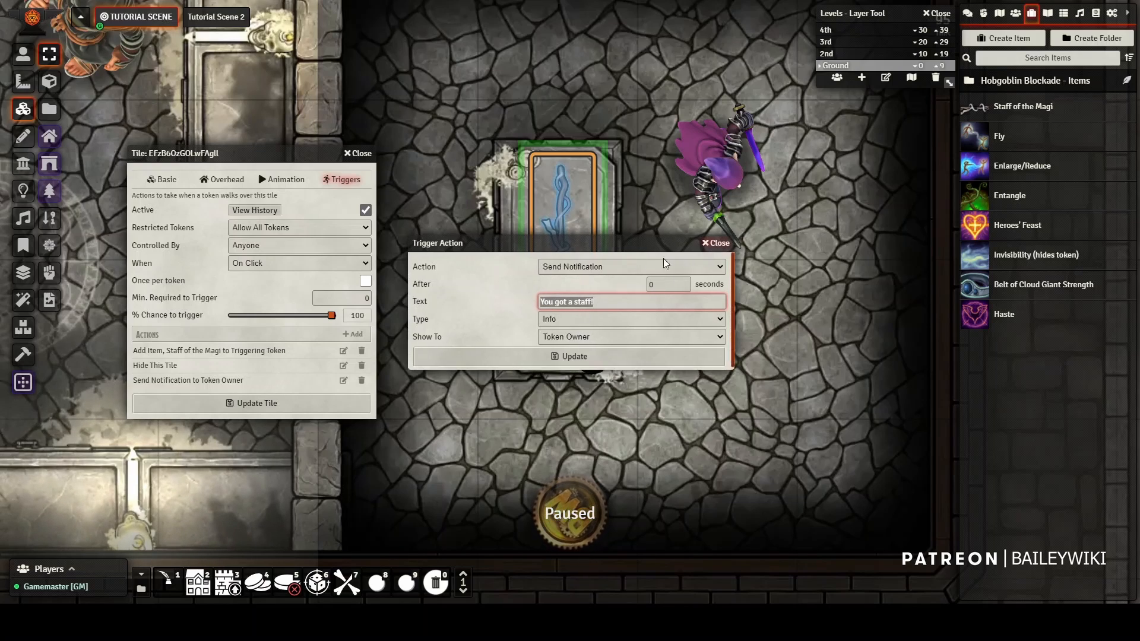
# - Reopen the staff tile's settings and check when its trigger fires
pyautogui.click(22, 55)
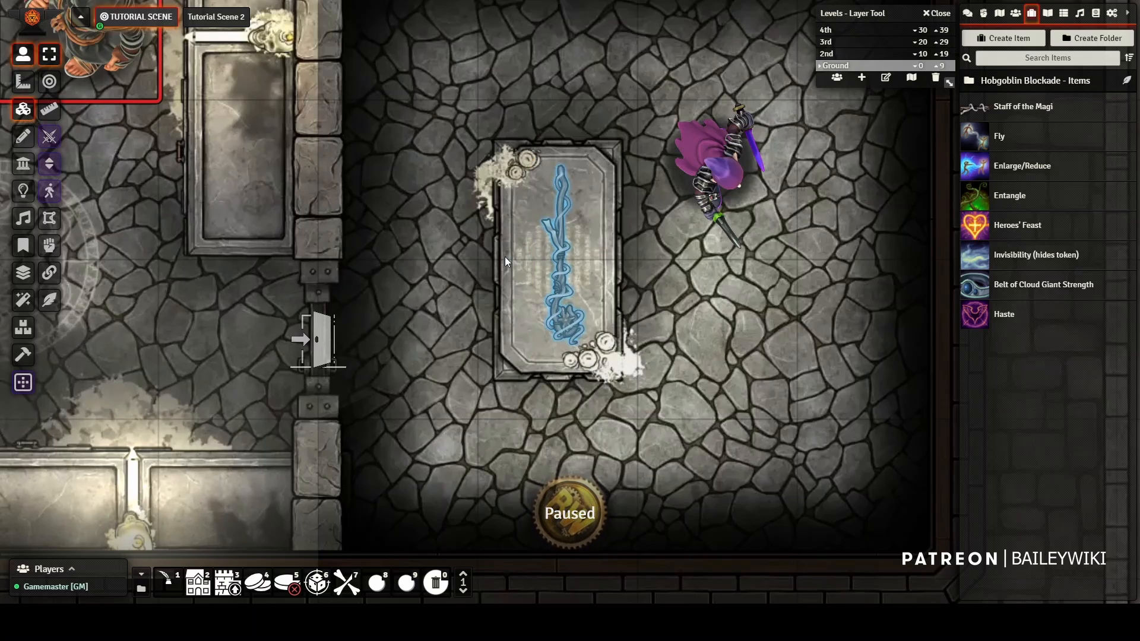
pyautogui.doubleClick(567, 240)
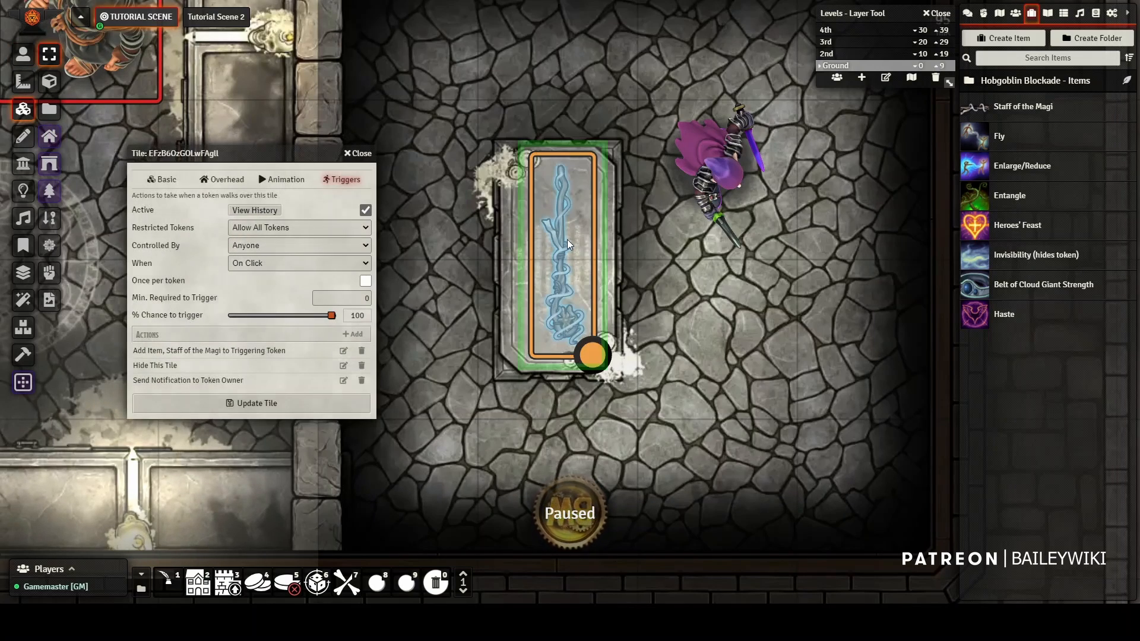
pyautogui.click(252, 263)
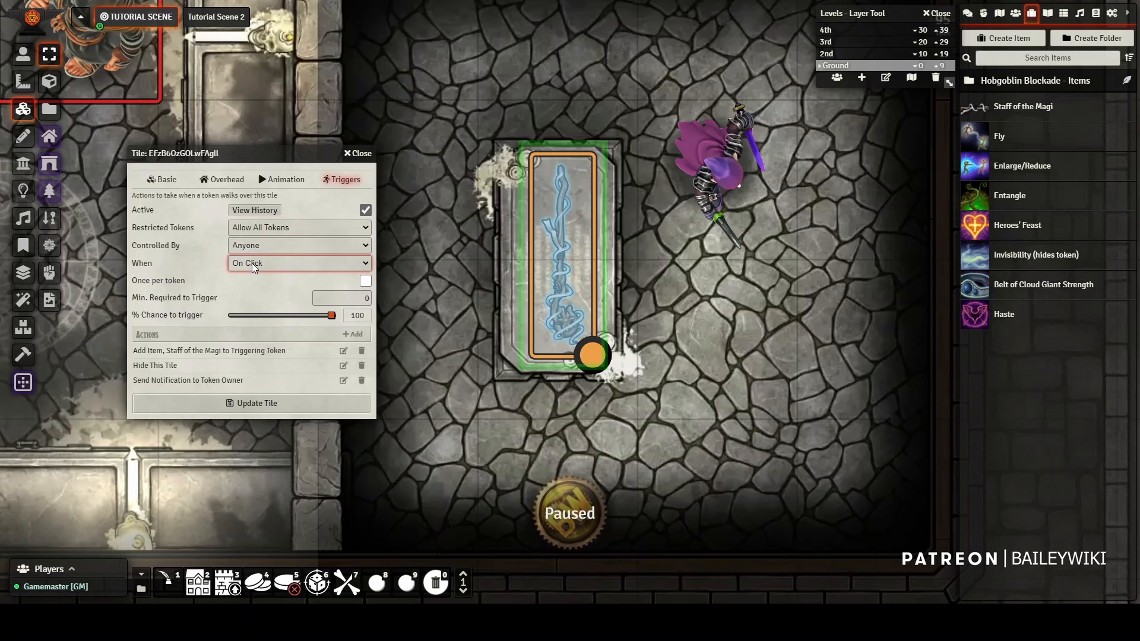
pyautogui.click(359, 154)
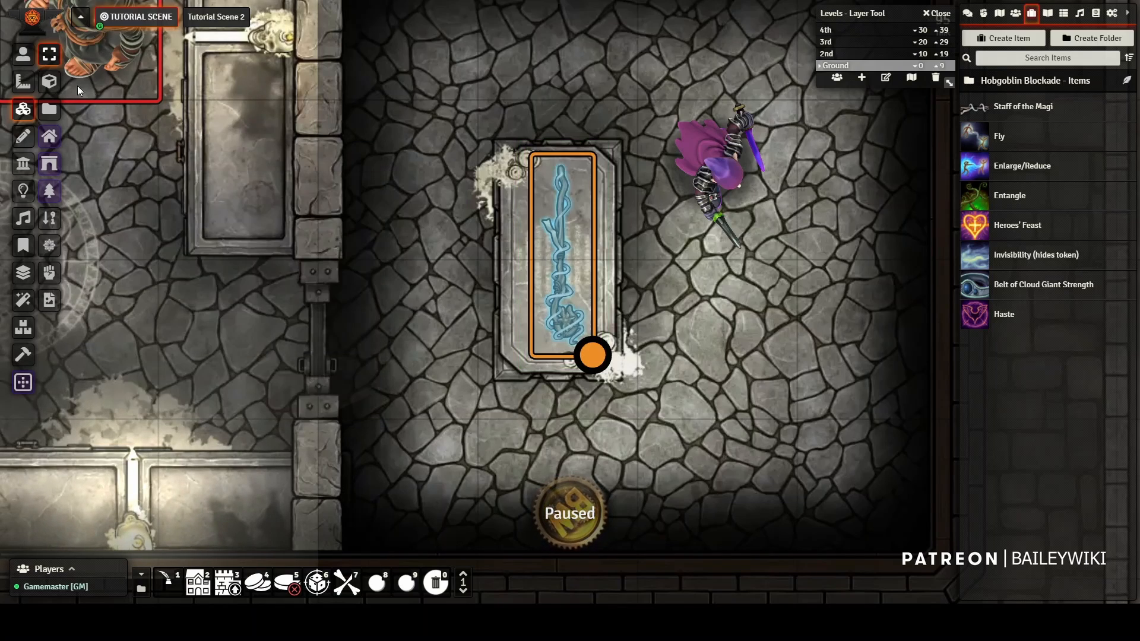
# - Trigger the staff tile from the token layer, and trigger it again with the player token selected
pyautogui.click(554, 235)
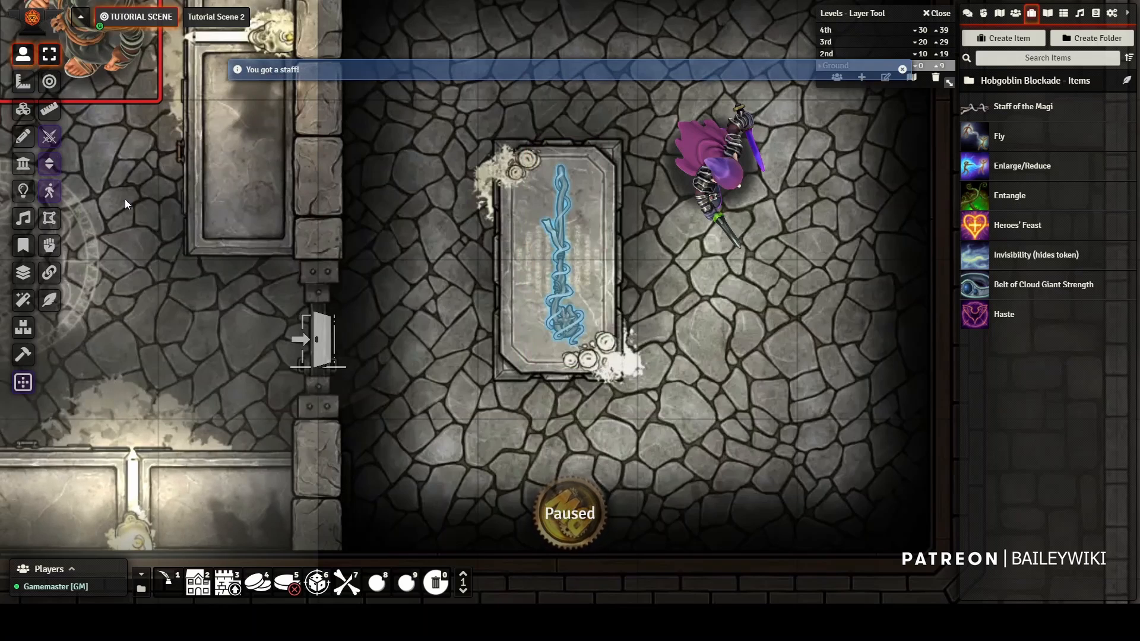
pyautogui.click(16, 116)
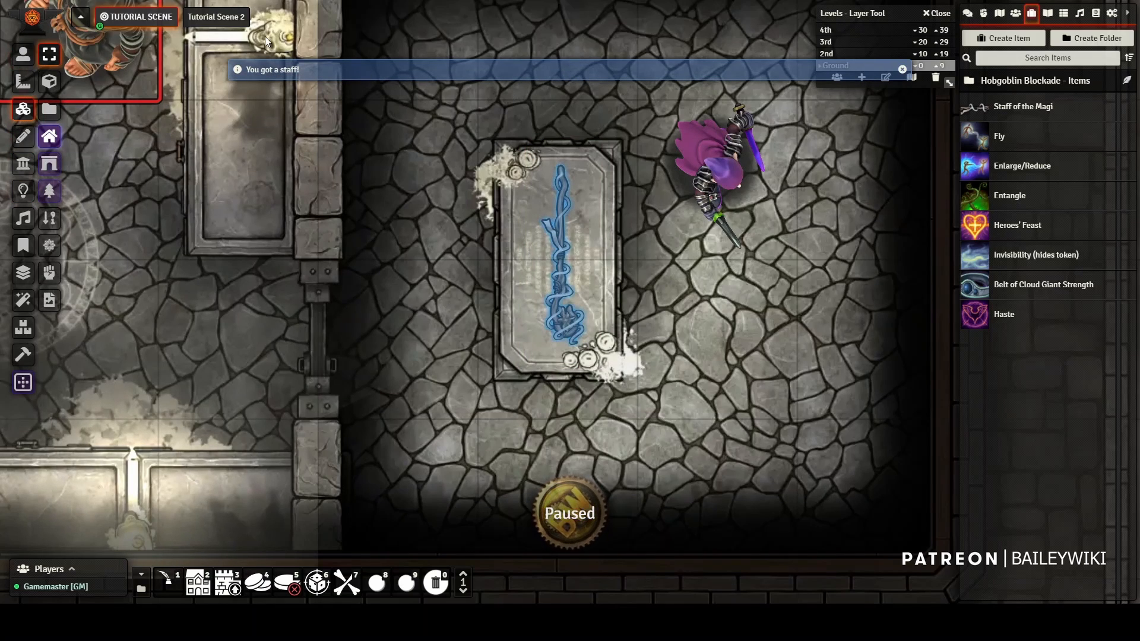
pyautogui.click(23, 54)
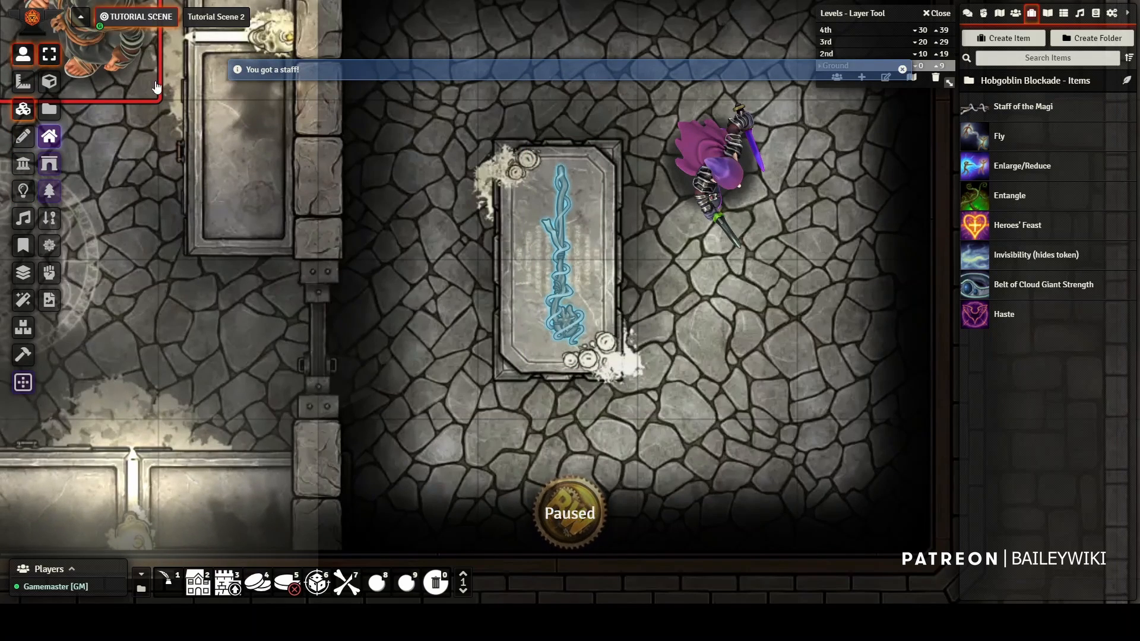
pyautogui.click(712, 167)
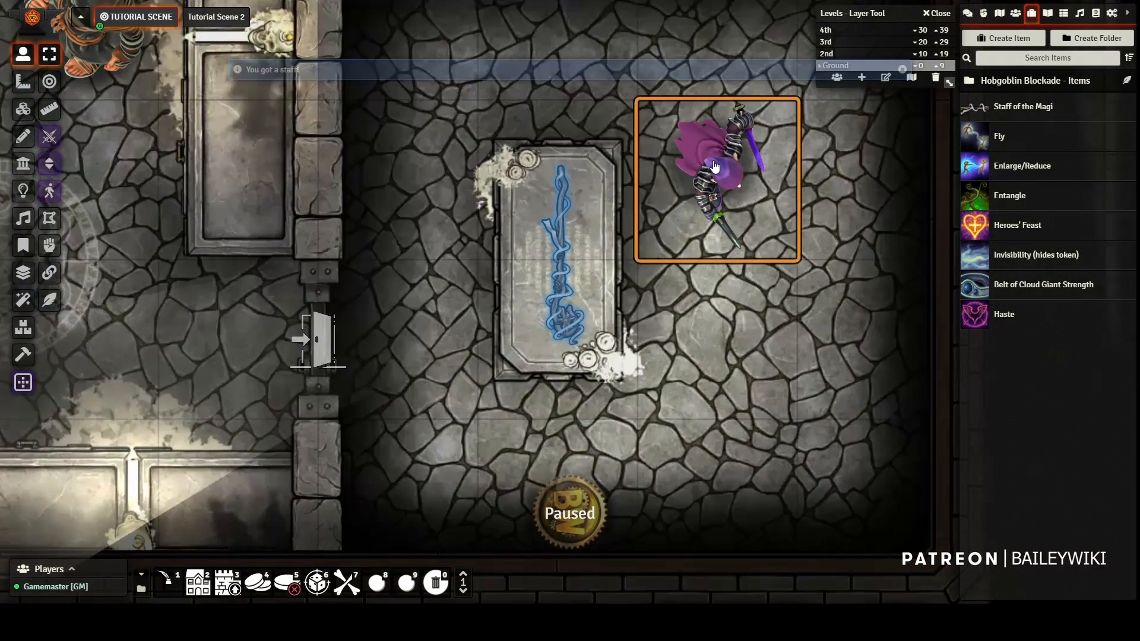
pyautogui.click(562, 279)
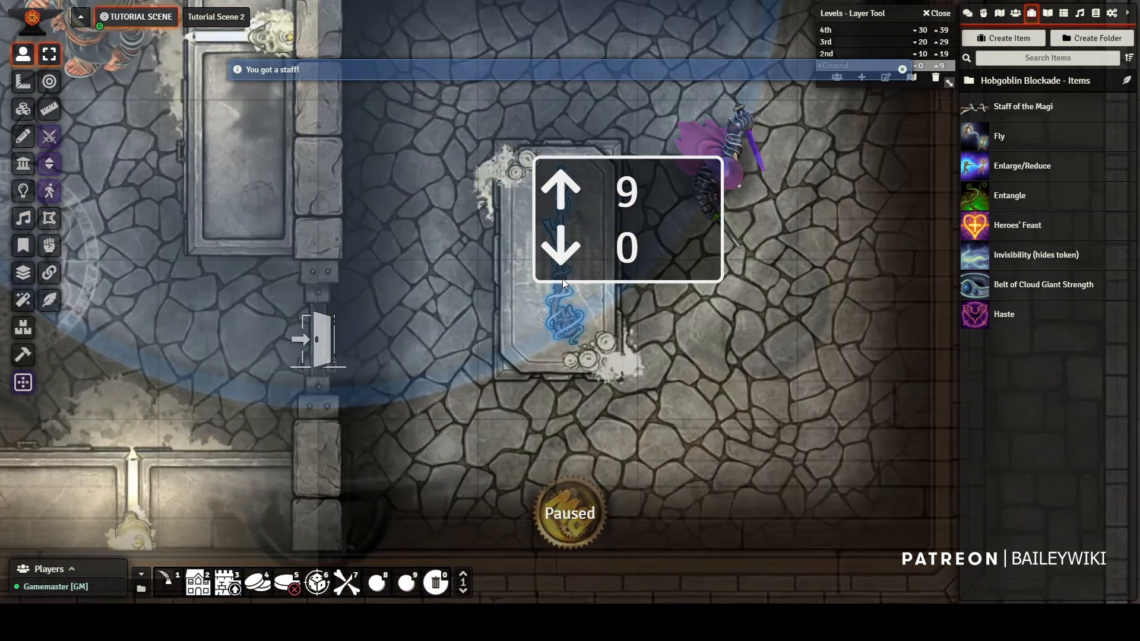
# - Check the player token's inventory for the Staff of the Magi
pyautogui.doubleClick(715, 158)
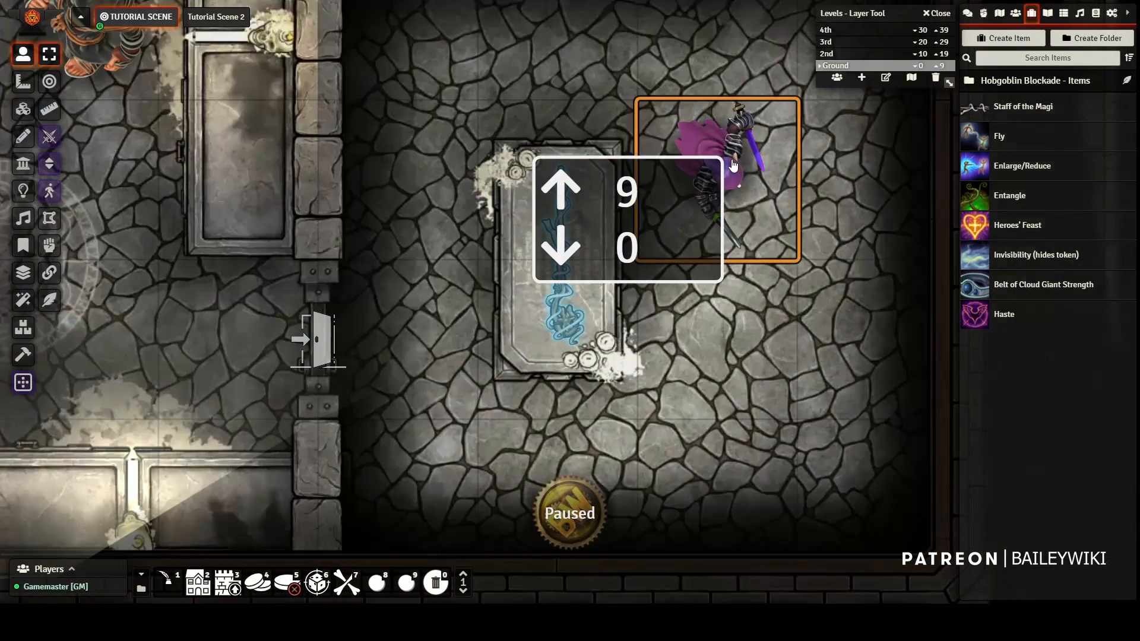
pyautogui.click(464, 229)
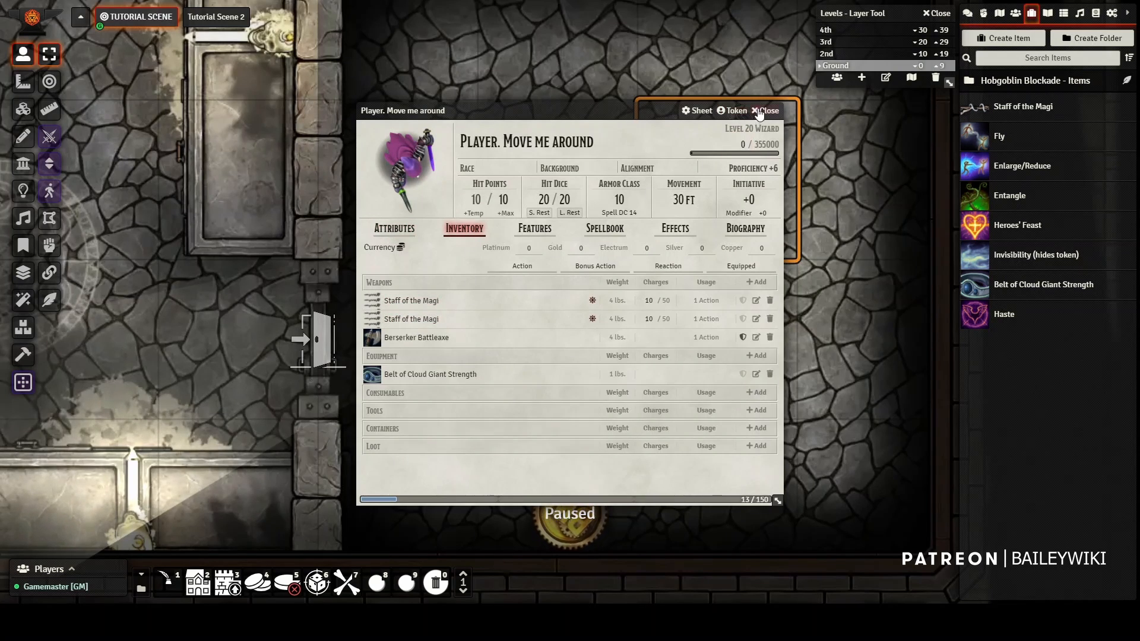
pyautogui.click(763, 113)
# - Switch to the tile layer and turn off the hidden state of the staff tile on the stone table
pyautogui.click(24, 109)
pyautogui.rightClick(560, 239)
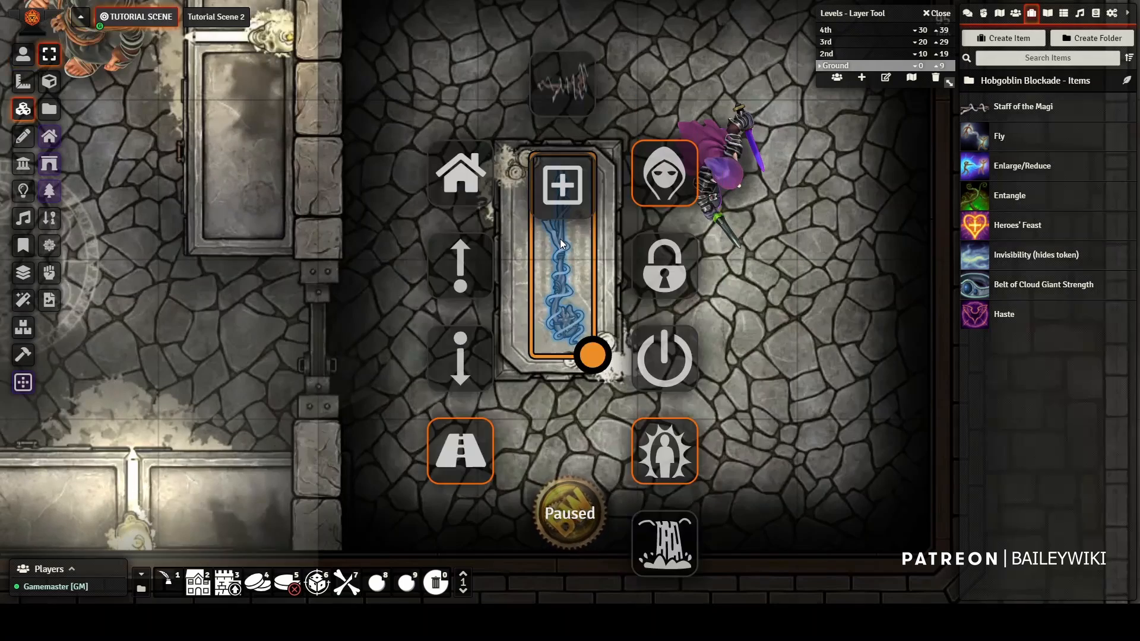
pyautogui.click(658, 169)
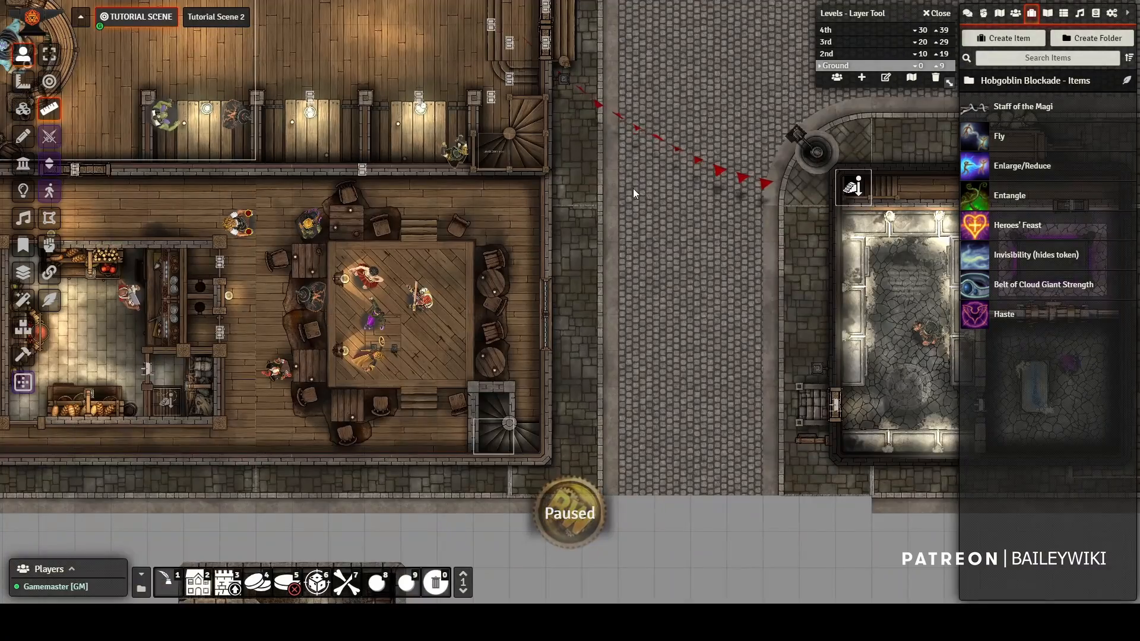
# - Look over the ground level of the tutorial scene, including the street, the tavern, the storage building and the tiled trap rooms
pyautogui.moveTo(628, 119); pyautogui.dragTo(625, 467)
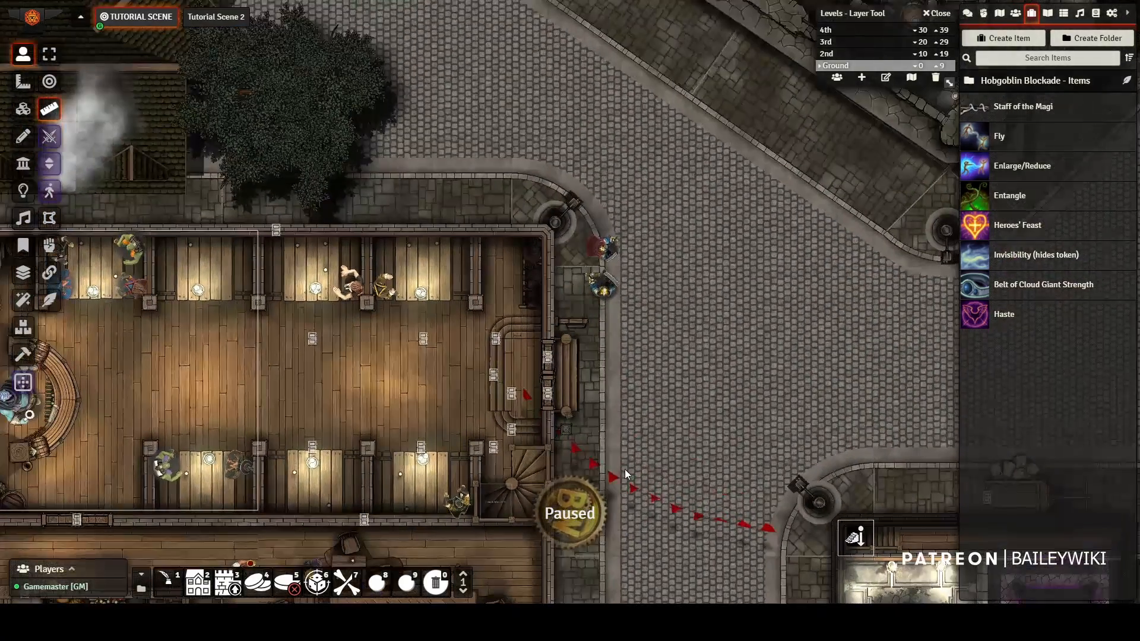
pyautogui.moveTo(640, 111); pyautogui.dragTo(378, 425)
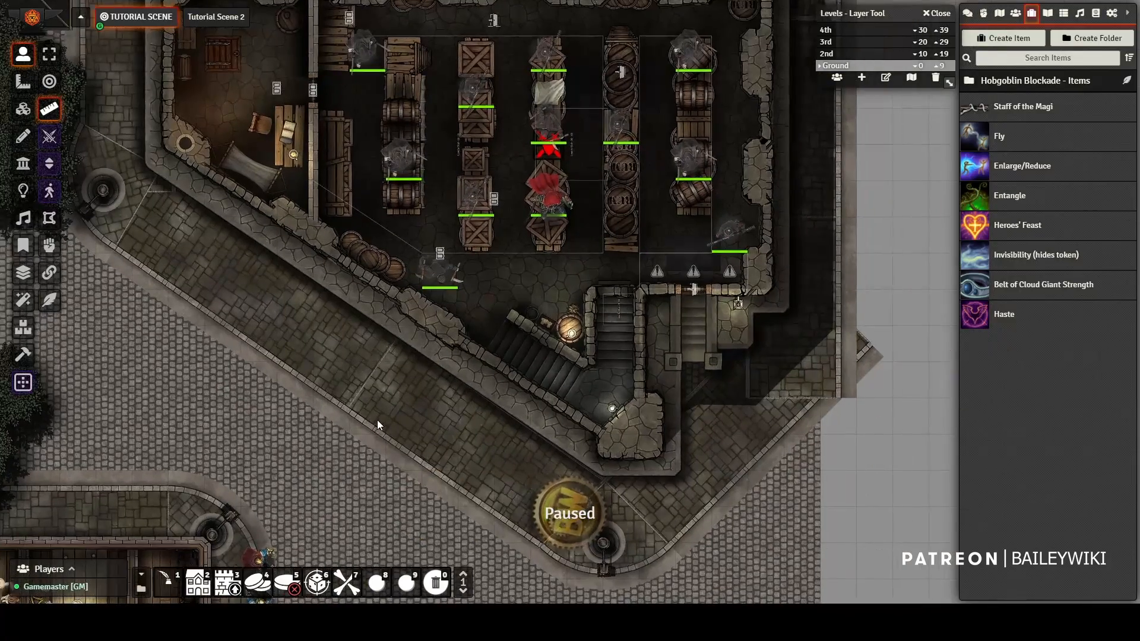
pyautogui.moveTo(380, 483); pyautogui.dragTo(812, 187)
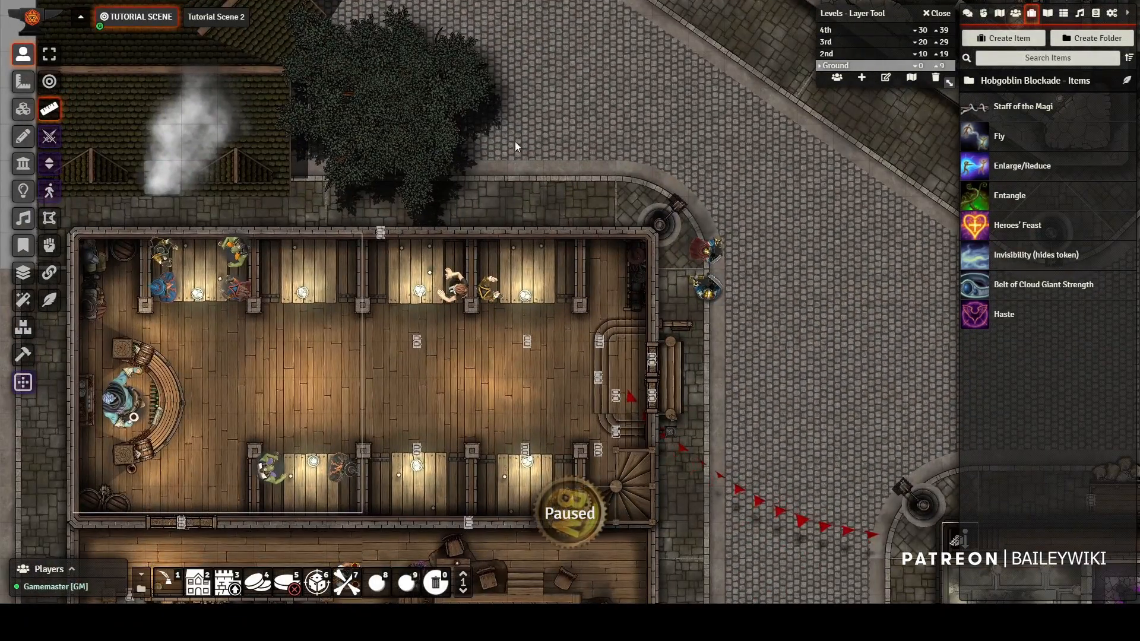
pyautogui.moveTo(514, 141); pyautogui.dragTo(672, 475)
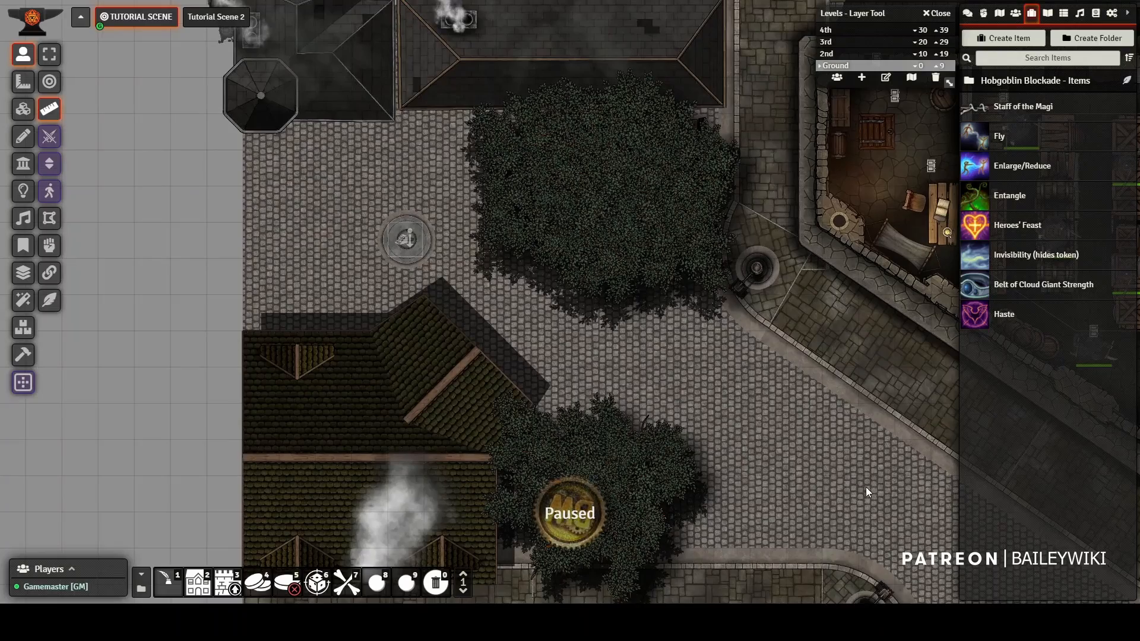
pyautogui.moveTo(651, 351); pyautogui.dragTo(487, 115)
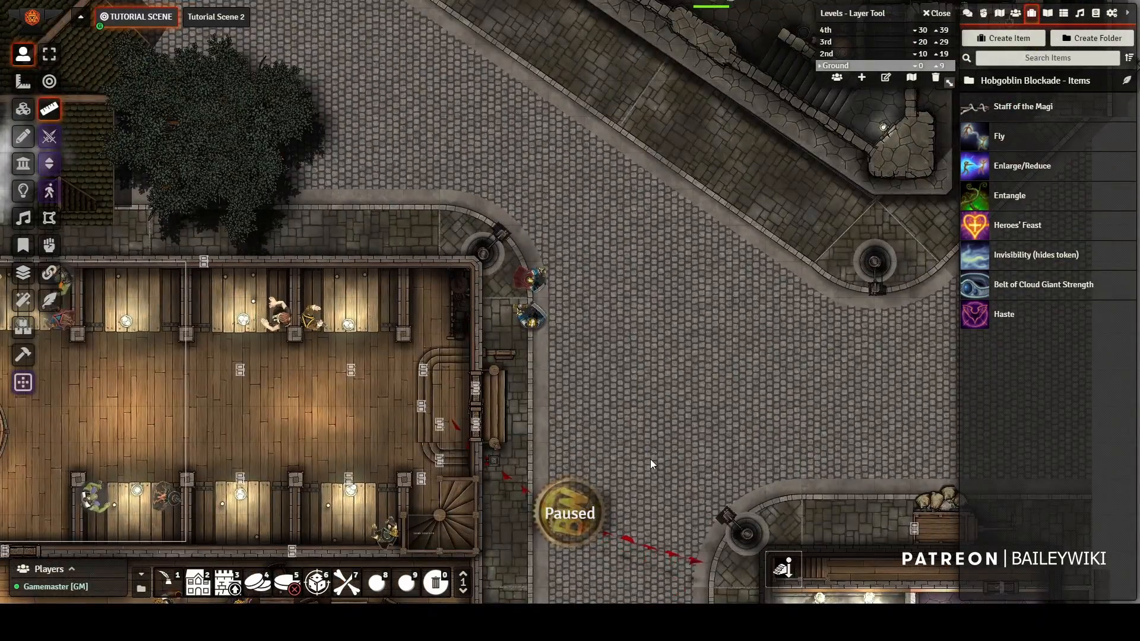
pyautogui.moveTo(650, 458); pyautogui.dragTo(616, 227)
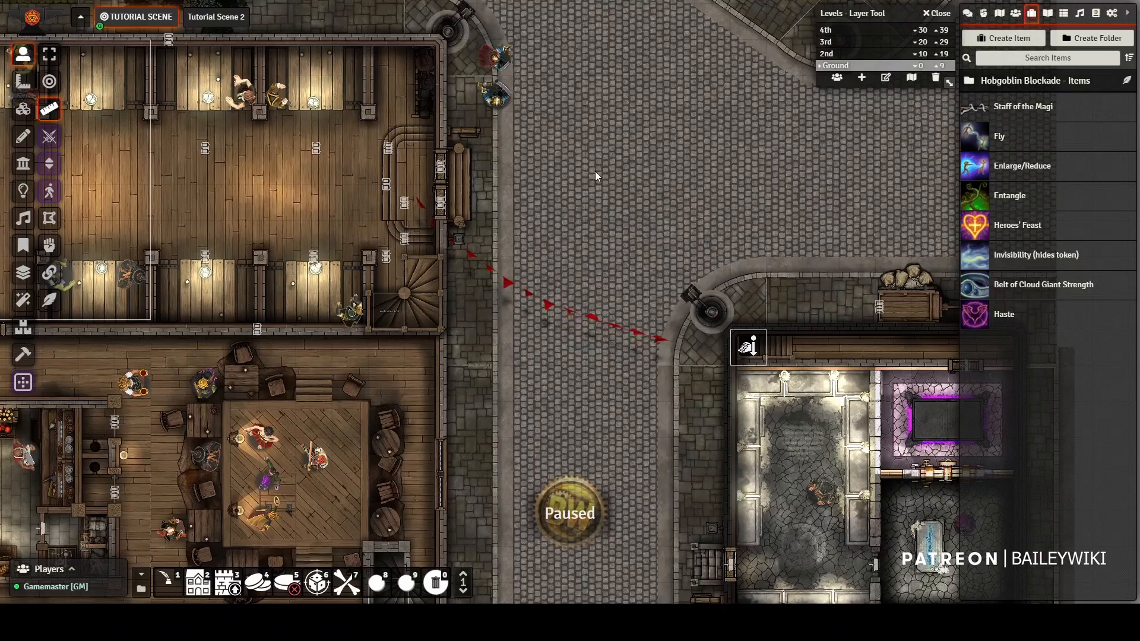
pyautogui.scroll(-3, 607, 186)
pyautogui.scroll(1, 582, 254)
pyautogui.scroll(3, 583, 251)
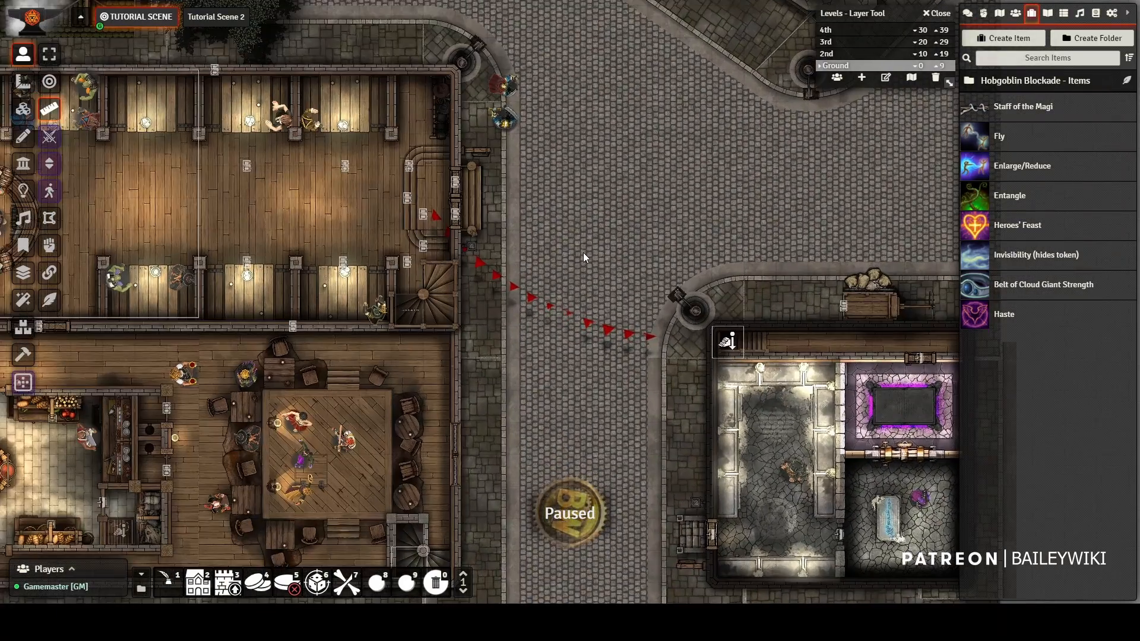
pyautogui.scroll(3, 583, 254)
pyautogui.moveTo(769, 114); pyautogui.dragTo(458, 445)
pyautogui.moveTo(476, 185); pyautogui.dragTo(641, 552)
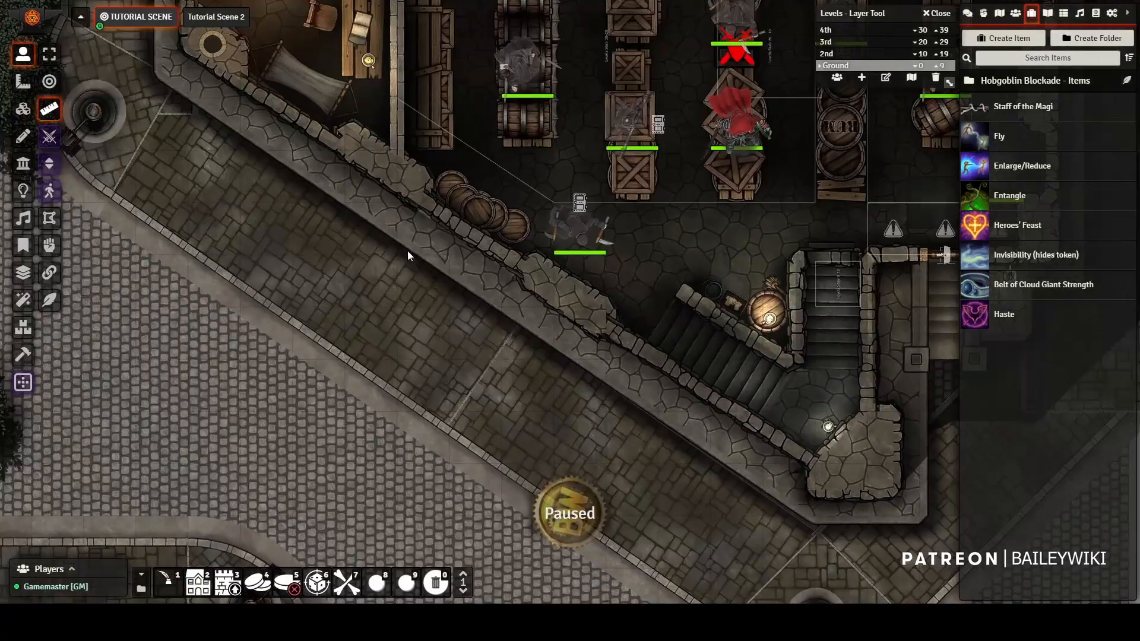
pyautogui.scroll(-3, 404, 254)
pyautogui.scroll(-4, 283, 334)
pyautogui.moveTo(244, 296); pyautogui.dragTo(526, 137)
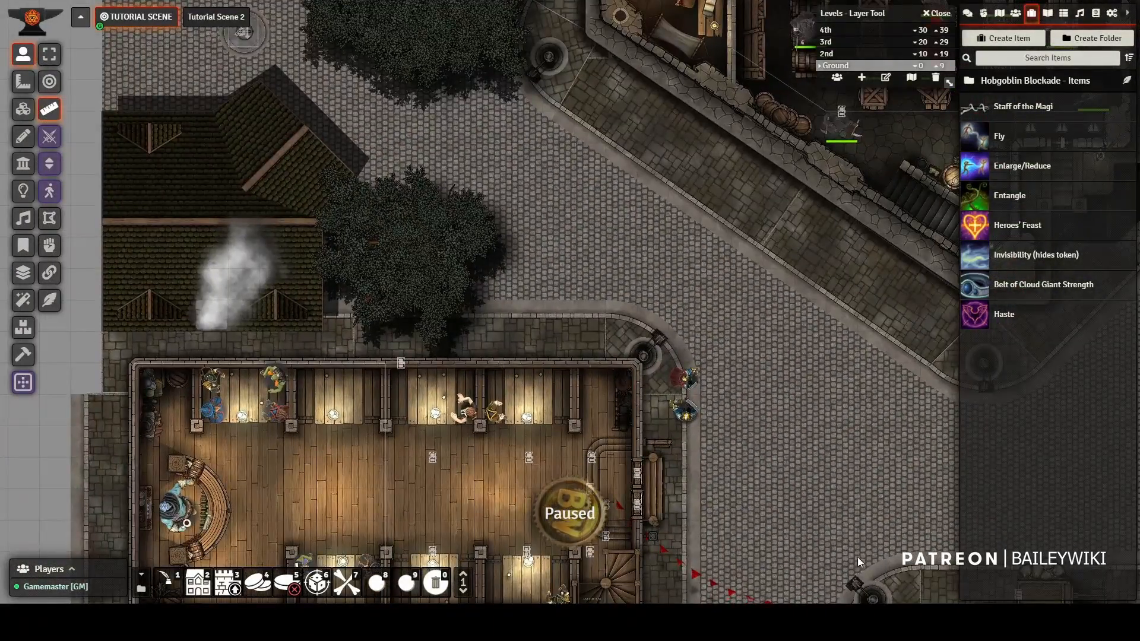
pyautogui.moveTo(857, 556); pyautogui.dragTo(706, 173)
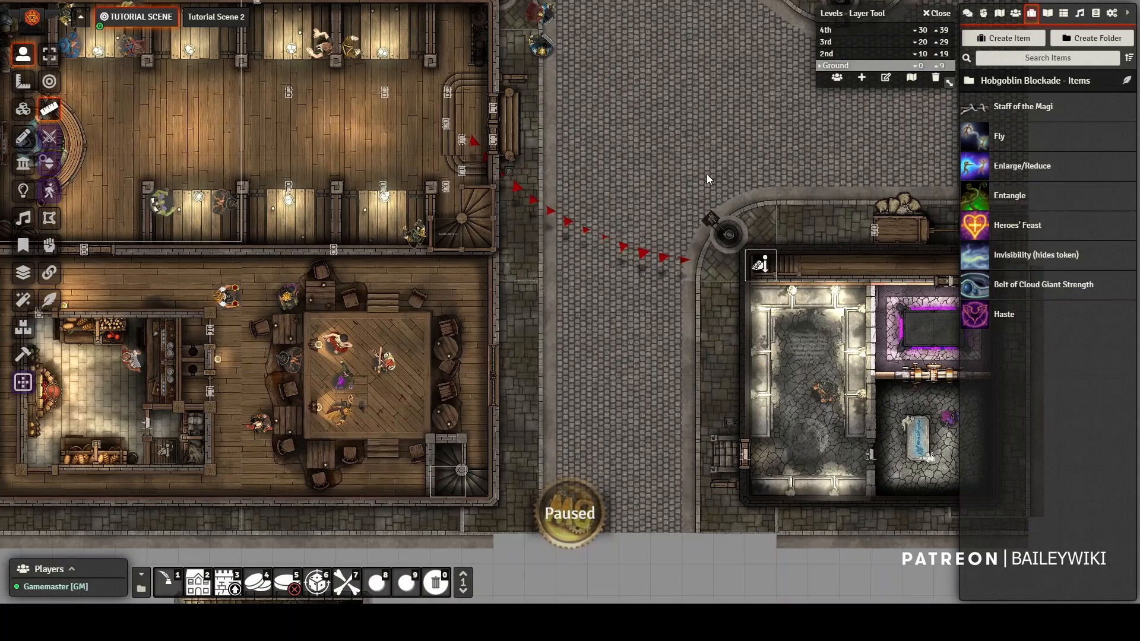
pyautogui.scroll(4, 622, 255)
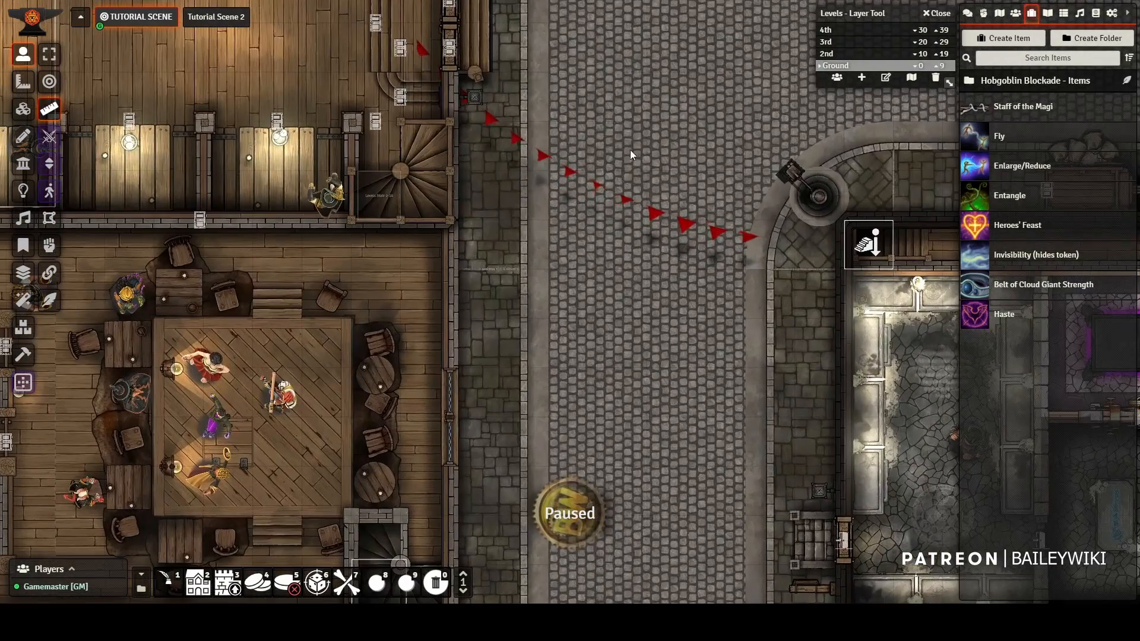
pyautogui.moveTo(601, 79); pyautogui.dragTo(486, 181)
pyautogui.moveTo(563, 112); pyautogui.dragTo(397, 365)
pyautogui.moveTo(351, 144); pyautogui.dragTo(530, 79)
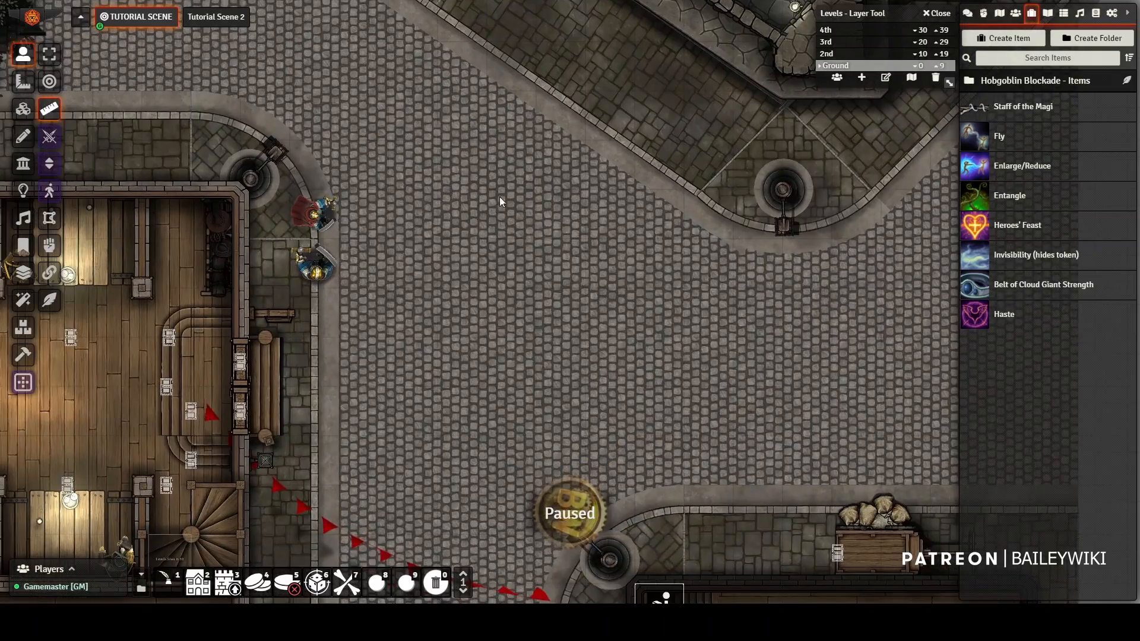
pyautogui.scroll(4, 524, 350)
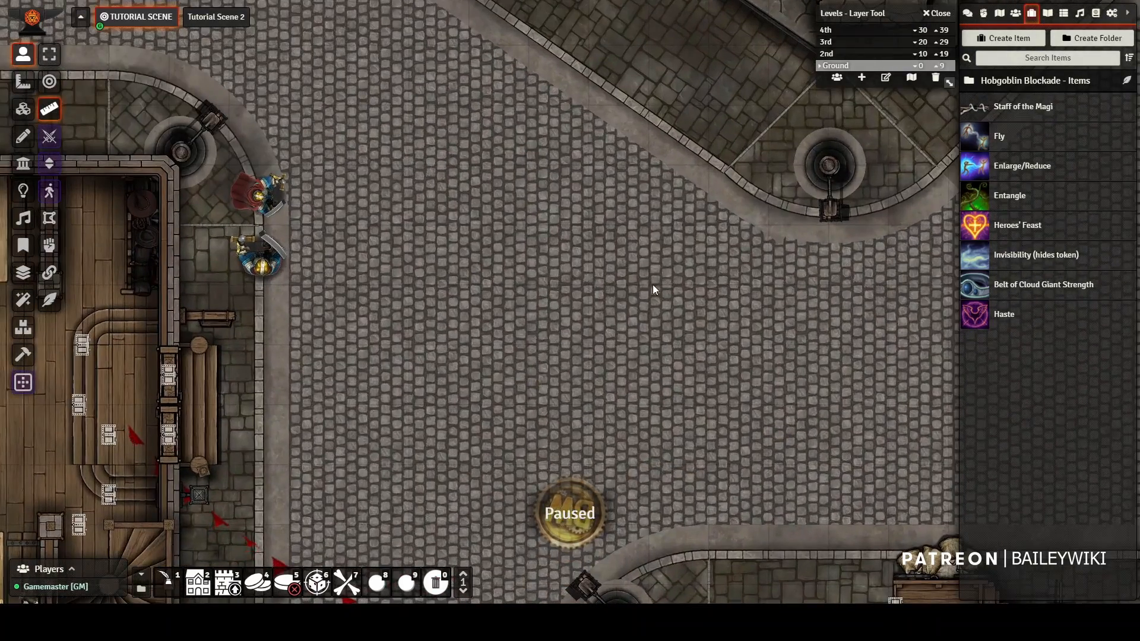
pyautogui.moveTo(504, 460); pyautogui.dragTo(675, 294)
pyautogui.scroll(-3, 676, 332)
pyautogui.scroll(4, 678, 371)
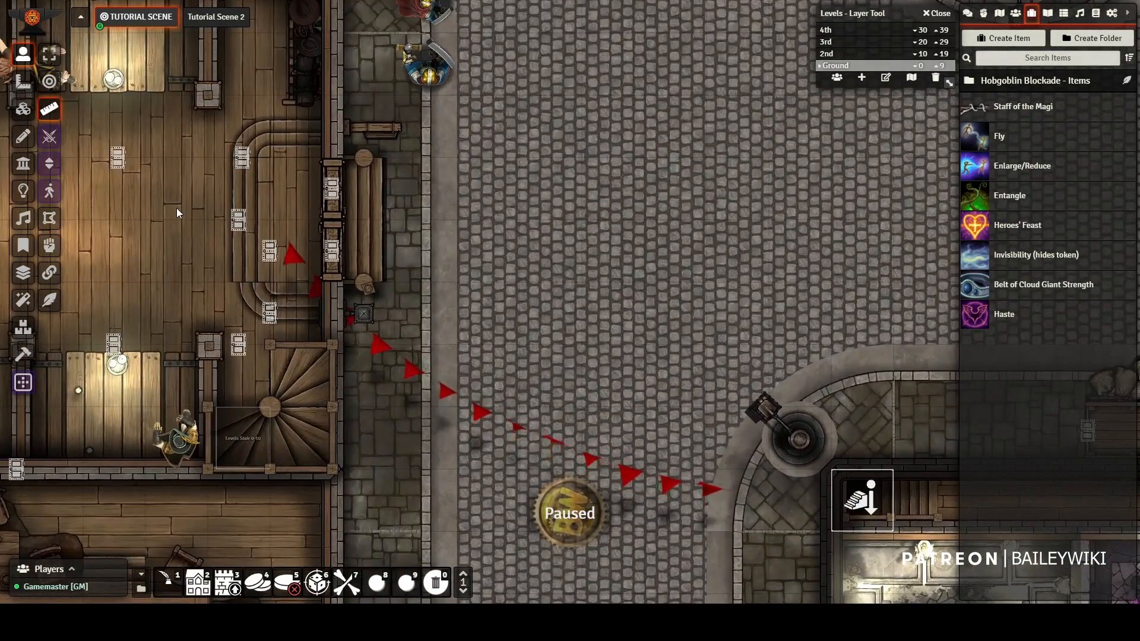
# - Open the Config Preset window to view its list, and close it again
pyautogui.click(24, 330)
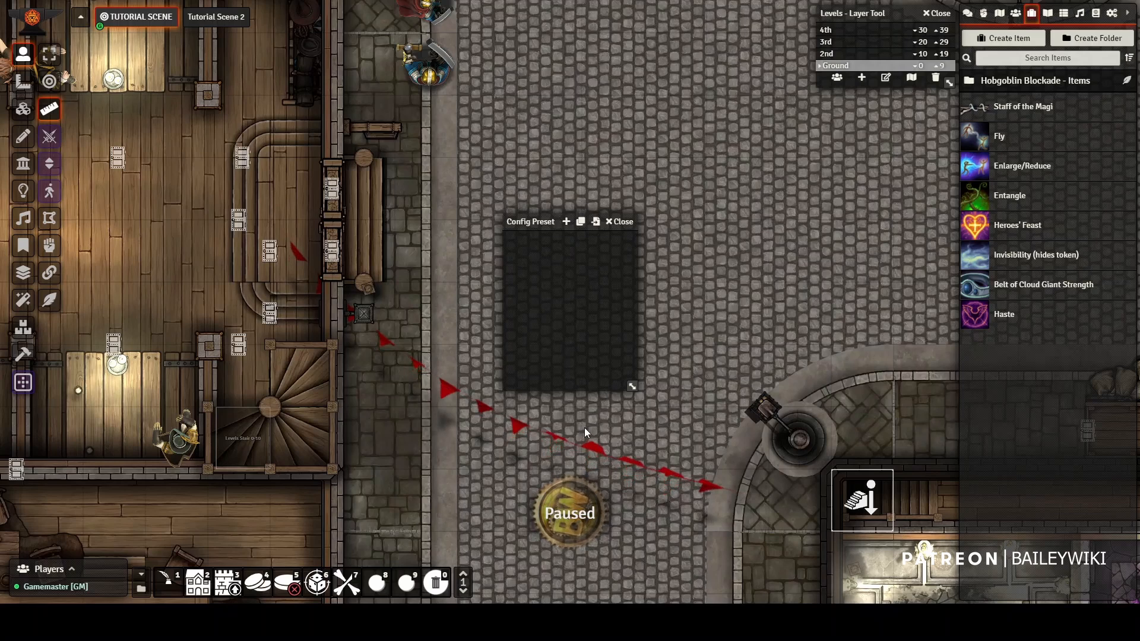
pyautogui.click(625, 227)
pyautogui.scroll(-3, 674, 258)
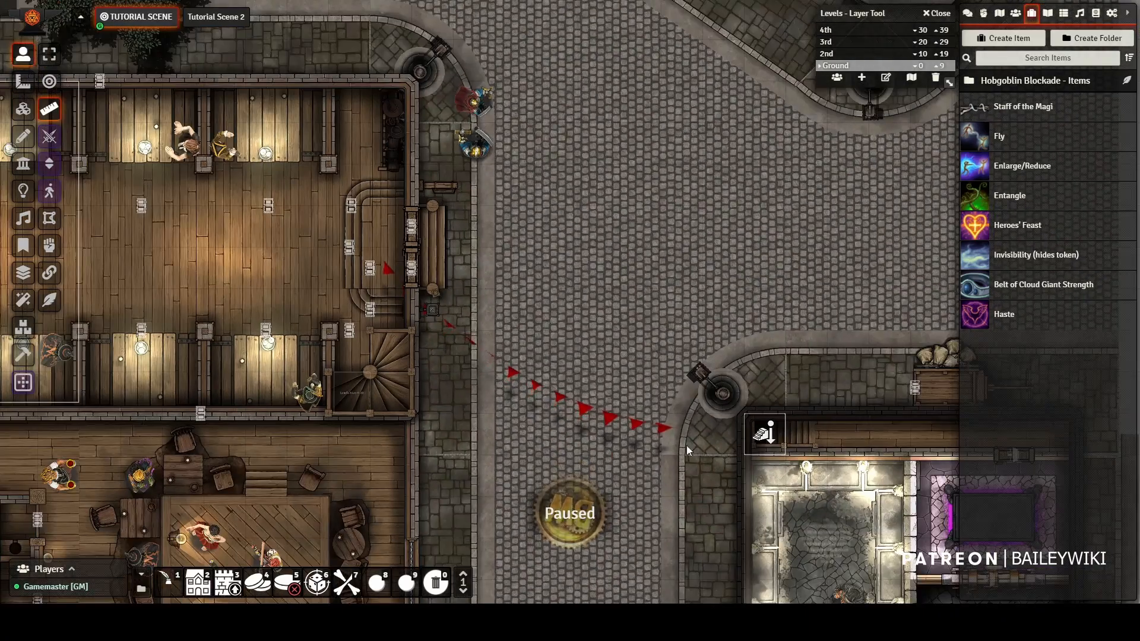
pyautogui.moveTo(661, 242); pyautogui.dragTo(620, 149)
pyautogui.rightClick(734, 215)
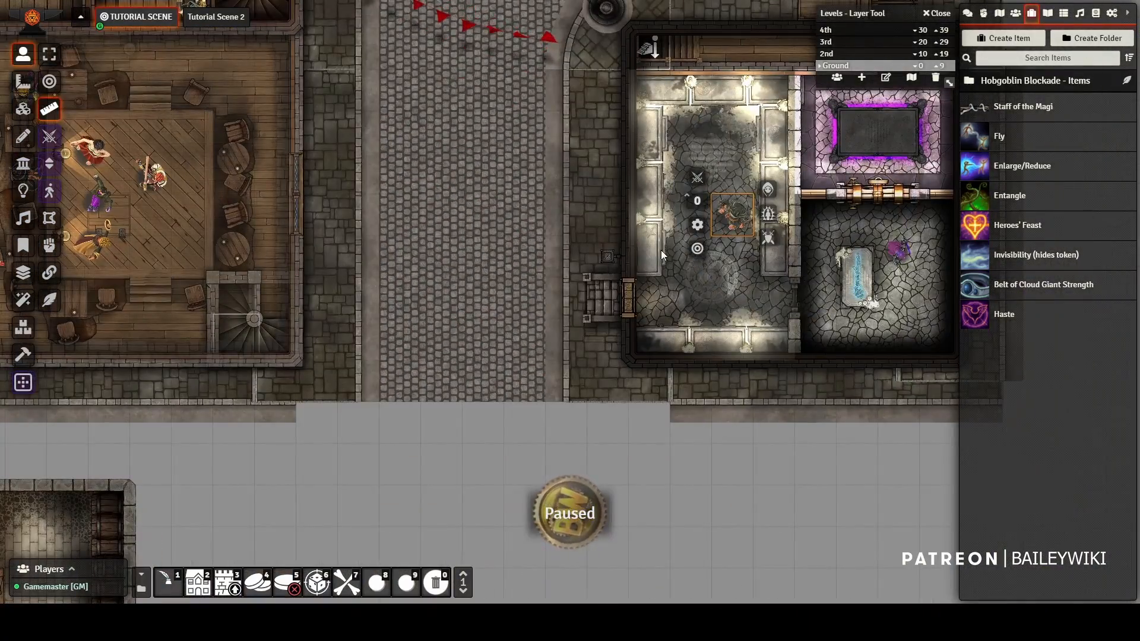
pyautogui.click(746, 350)
pyautogui.moveTo(864, 349); pyautogui.dragTo(649, 352)
pyautogui.moveTo(173, 397); pyautogui.dragTo(529, 572)
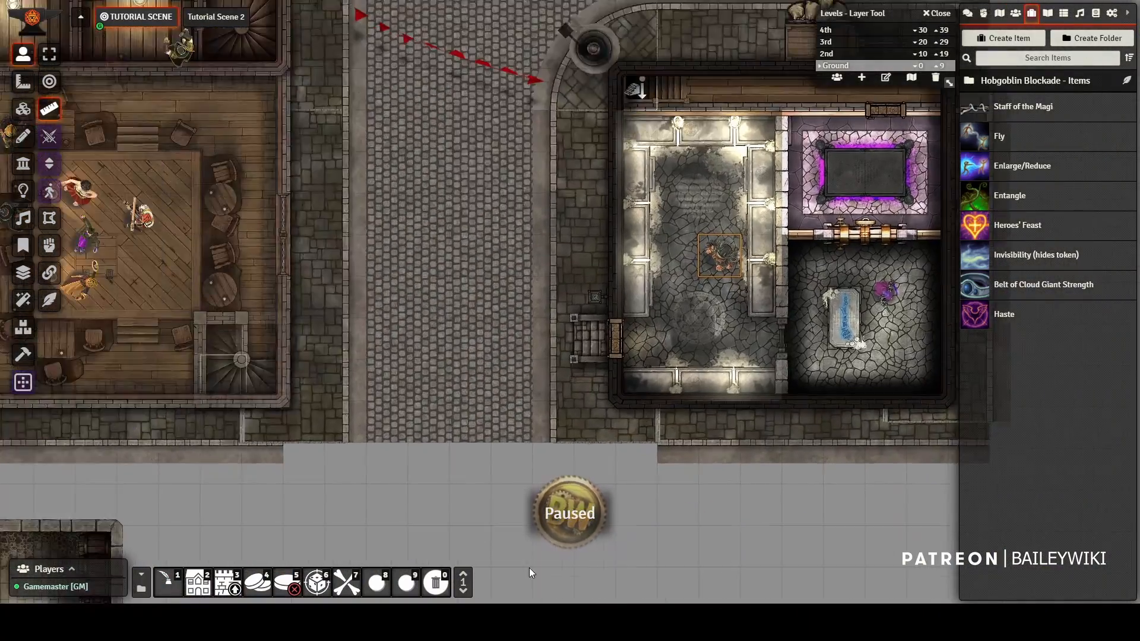
pyautogui.moveTo(582, 91); pyautogui.dragTo(487, 325)
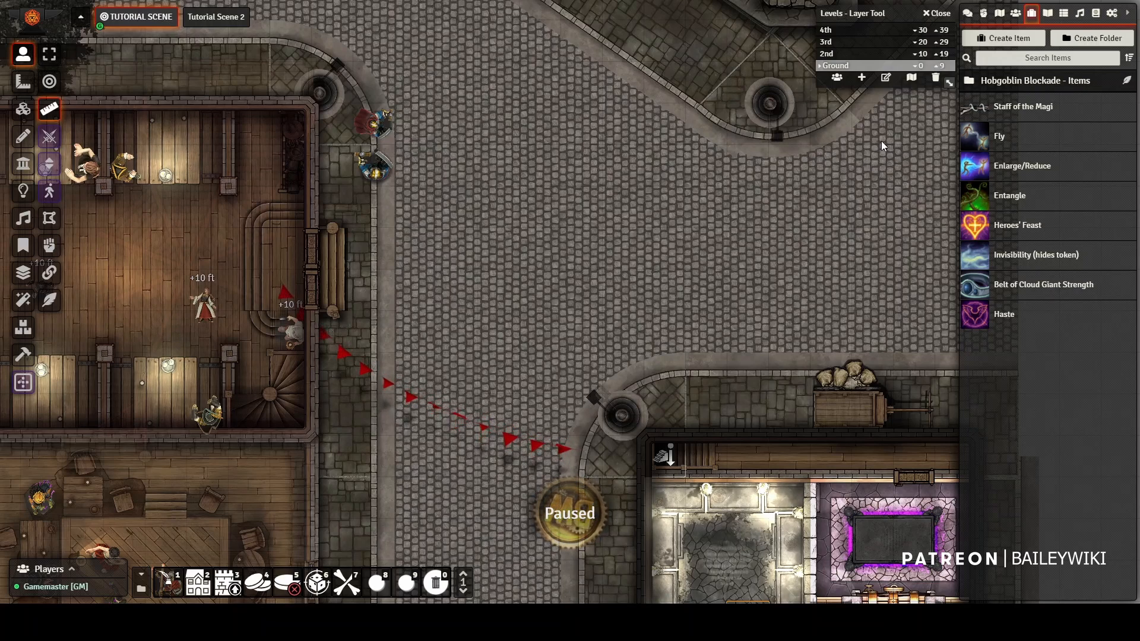
pyautogui.scroll(-11, 543, 180)
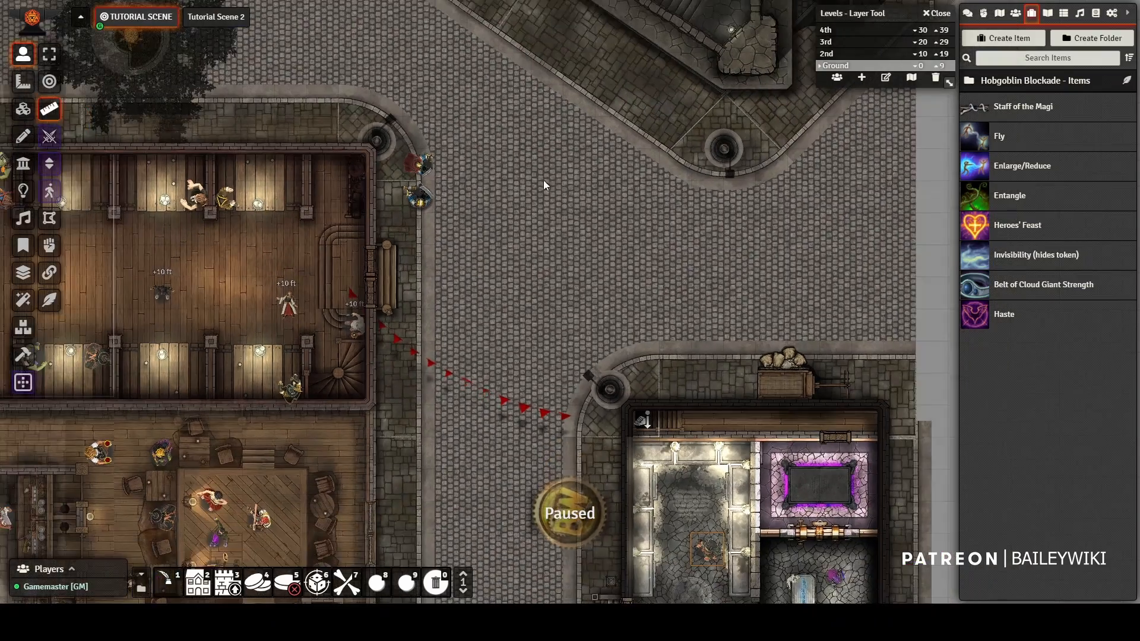
pyautogui.scroll(10, 525, 185)
pyautogui.moveTo(508, 194); pyautogui.dragTo(702, 434)
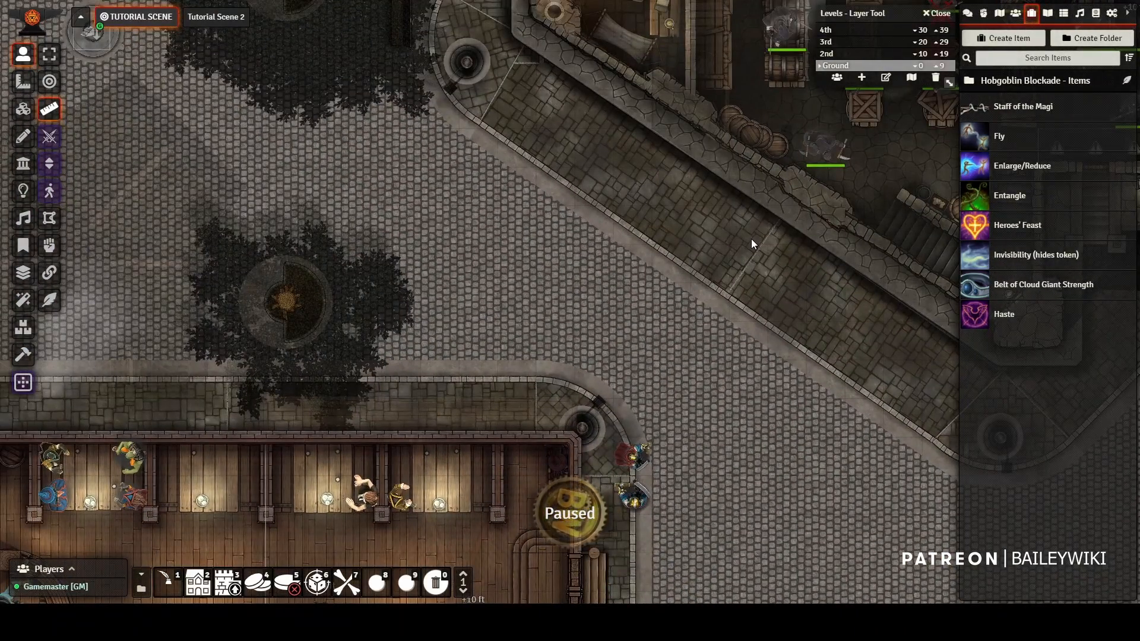